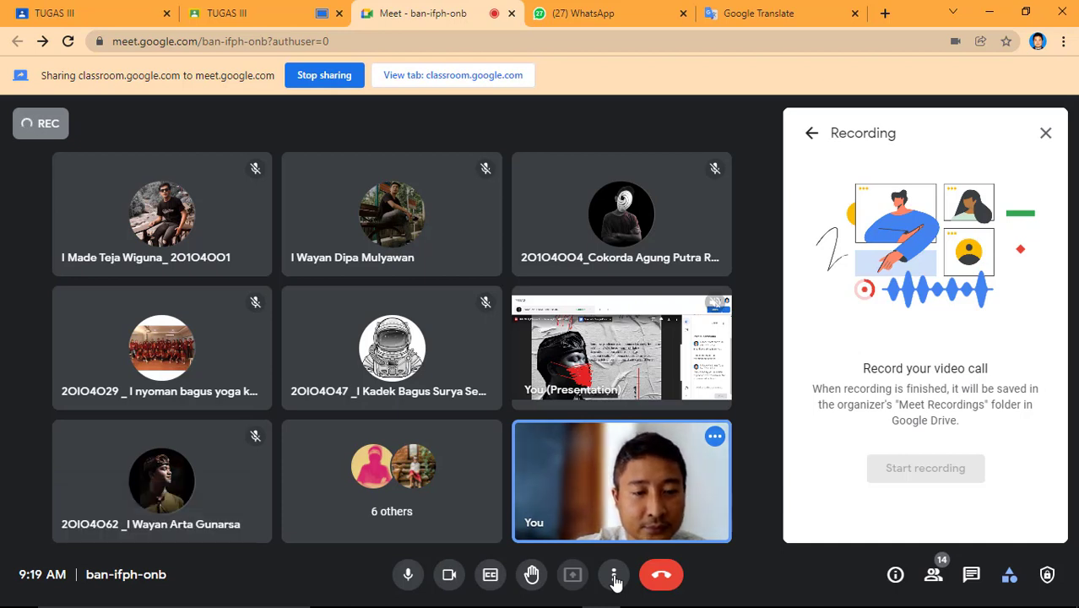
- Copy the latest private comment in Classroom and send "..the economy of Bali which depends on the tourism sector experienced declined" in the meeting chat, replacing the draft
key("ctrl+alt+c")
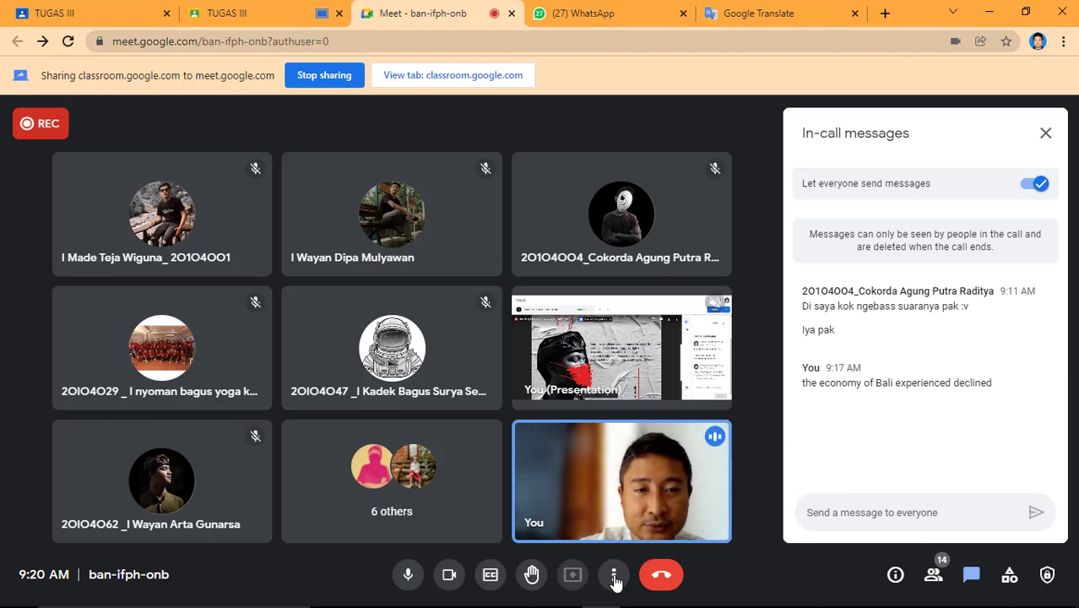
type("..the economy of Bali experienced declined")
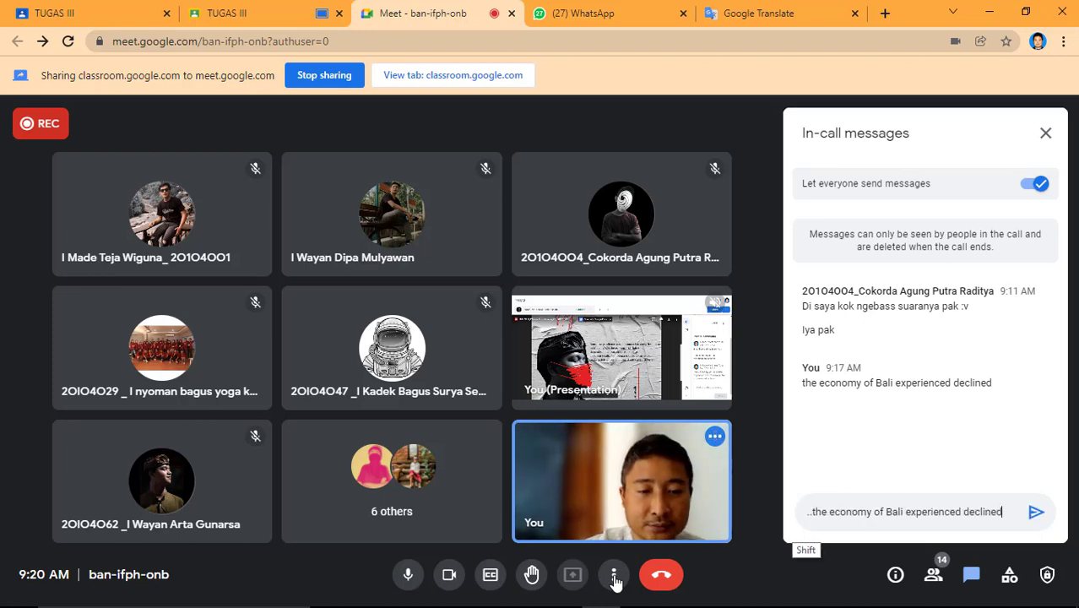
key("ctrl+shift+Tab")
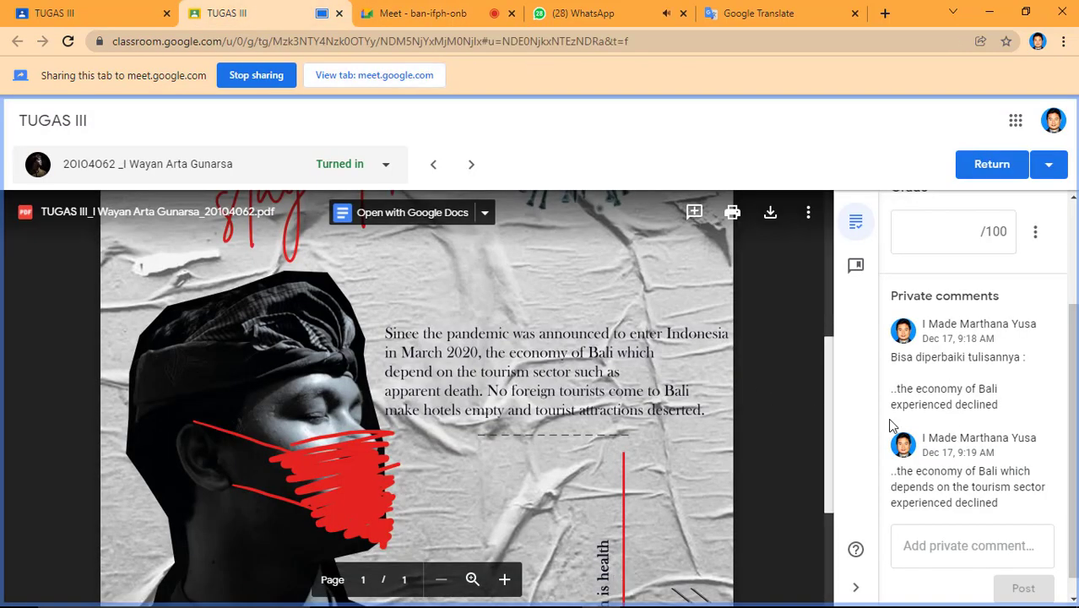
left_click_drag(892, 475, 1001, 508)
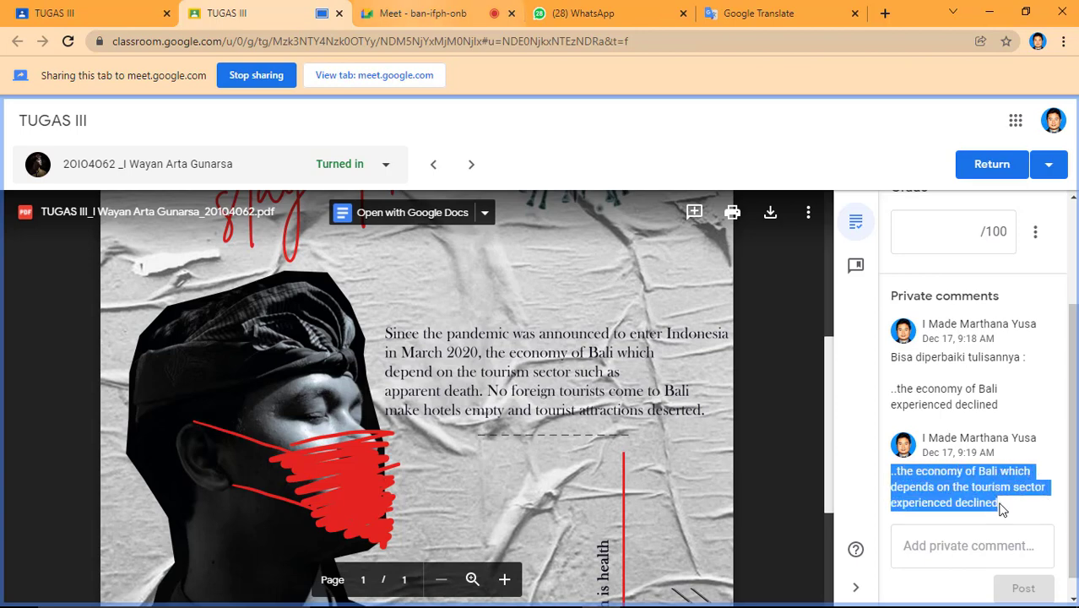
left_click(422, 13)
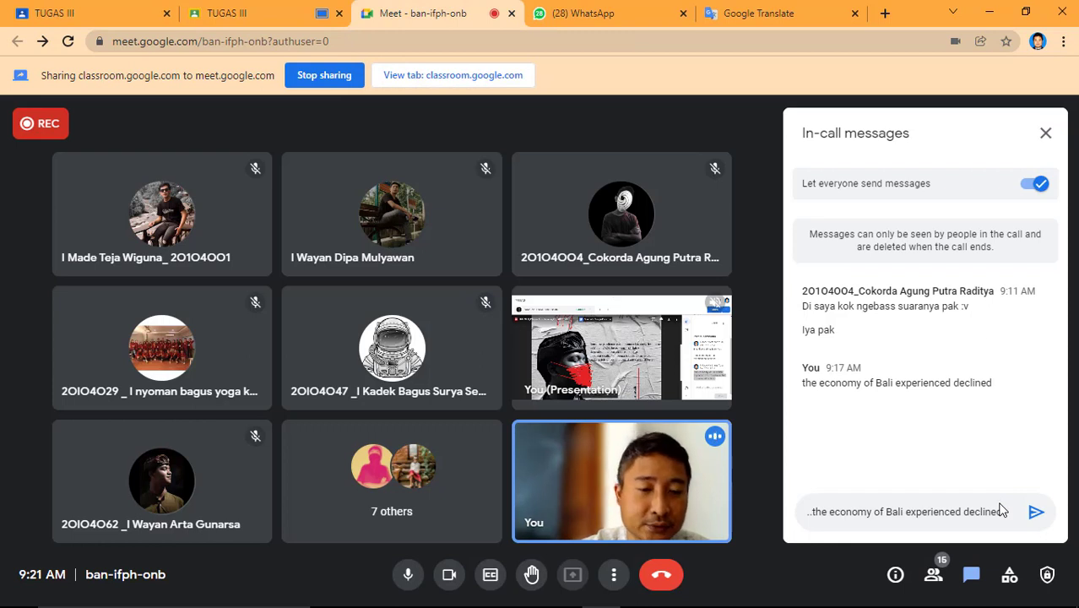
key("ctrl+a")
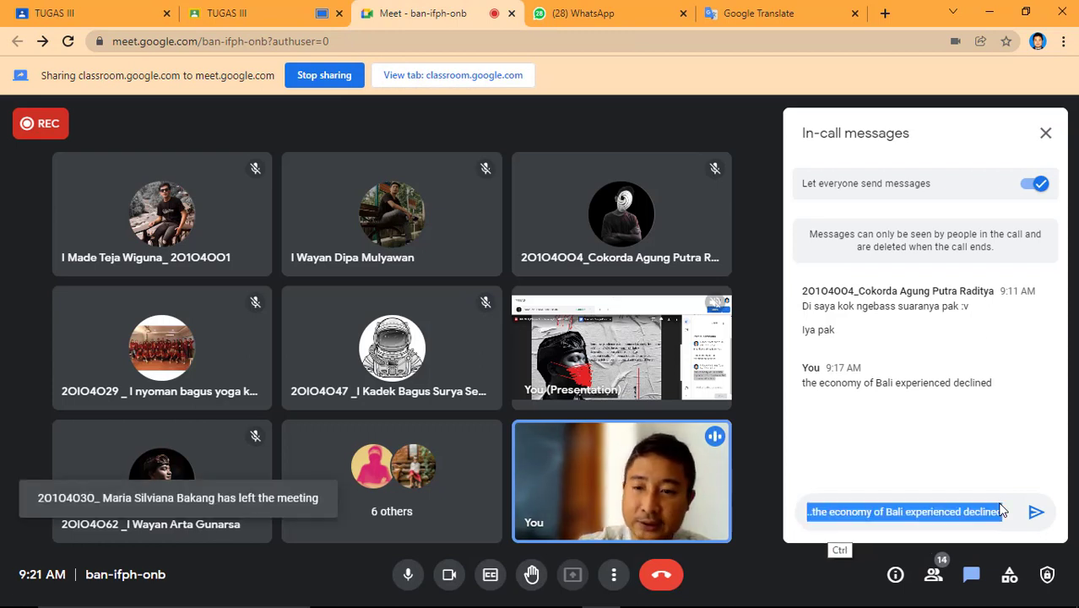
key("ctrl+v")
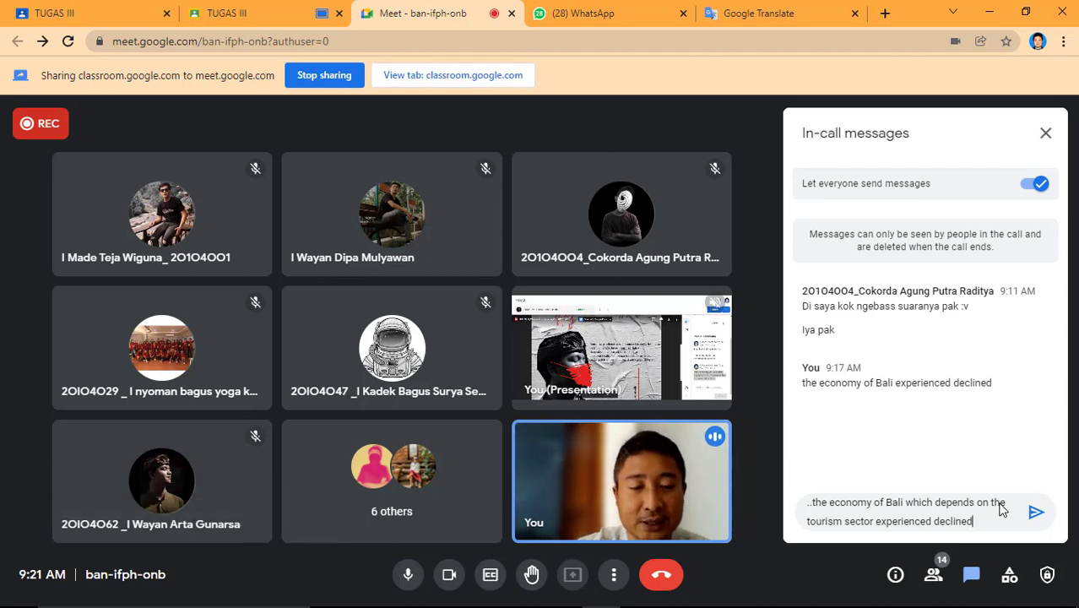
key("Return")
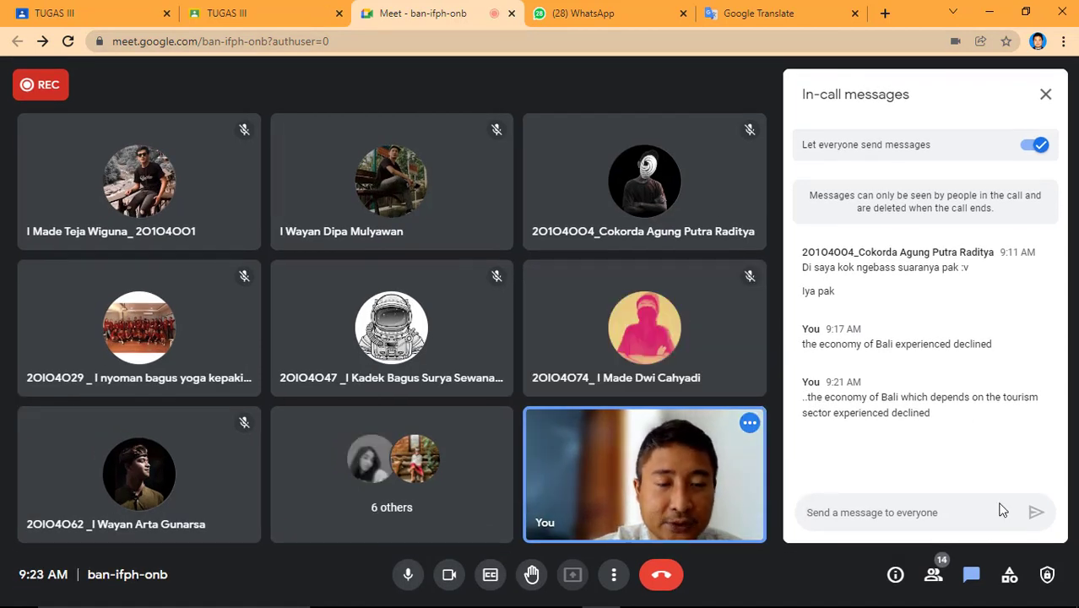
left_click(1002, 510)
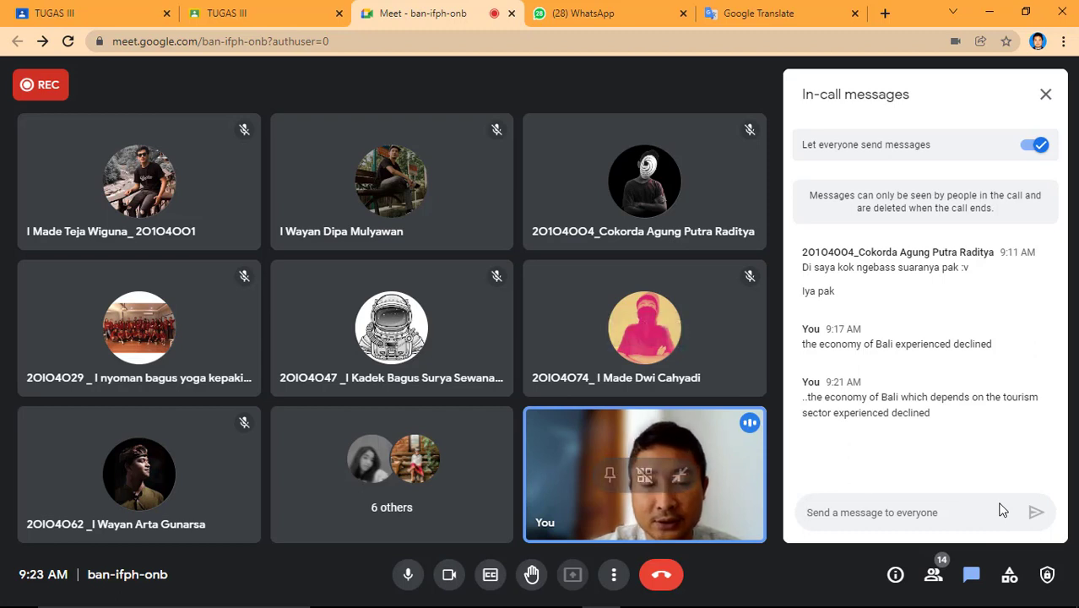
- Open the ongoing Meet call in a second browser tab and join it there with the microphone muted
mouse_move(541, 601)
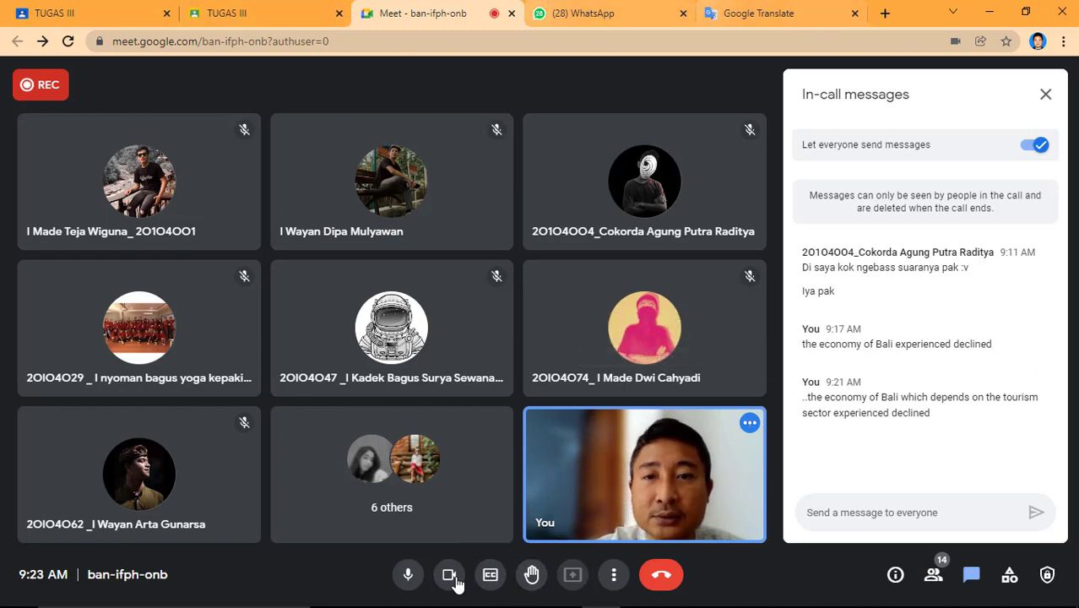
left_click(870, 24)
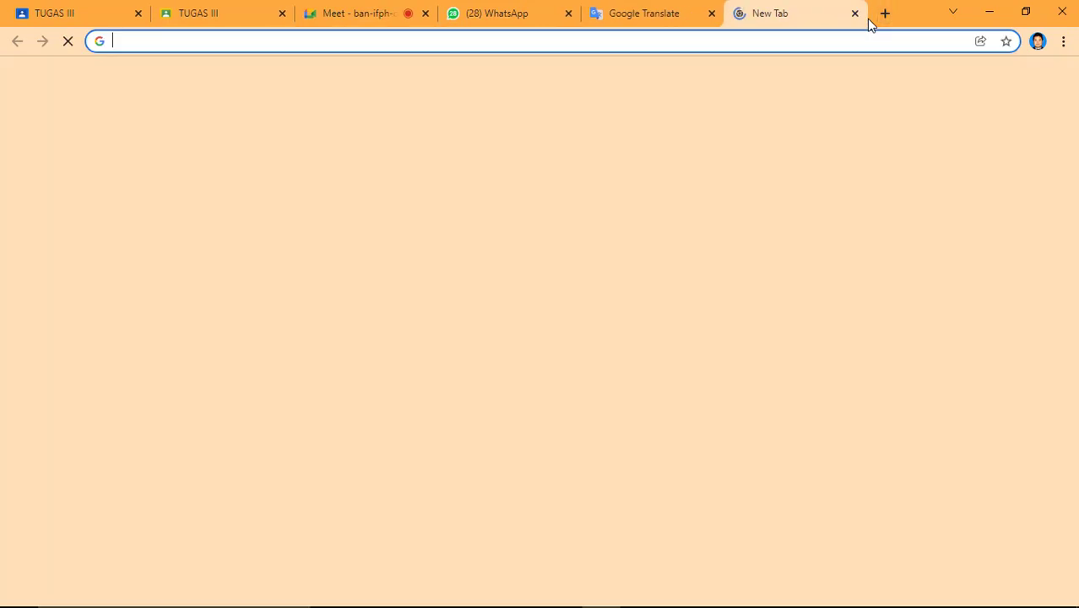
type("m")
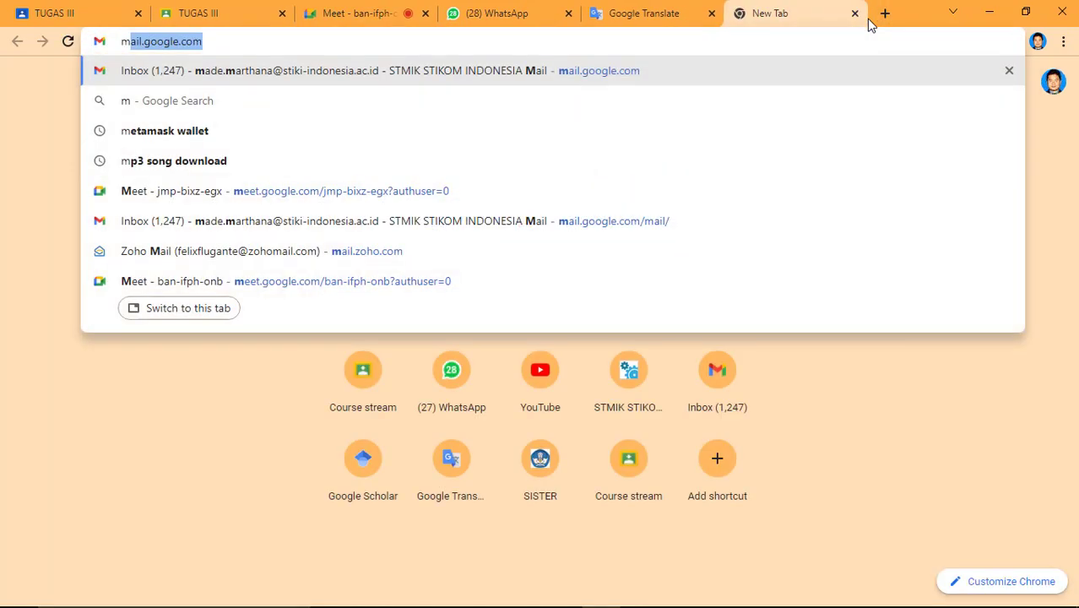
key("Up")
key("Return")
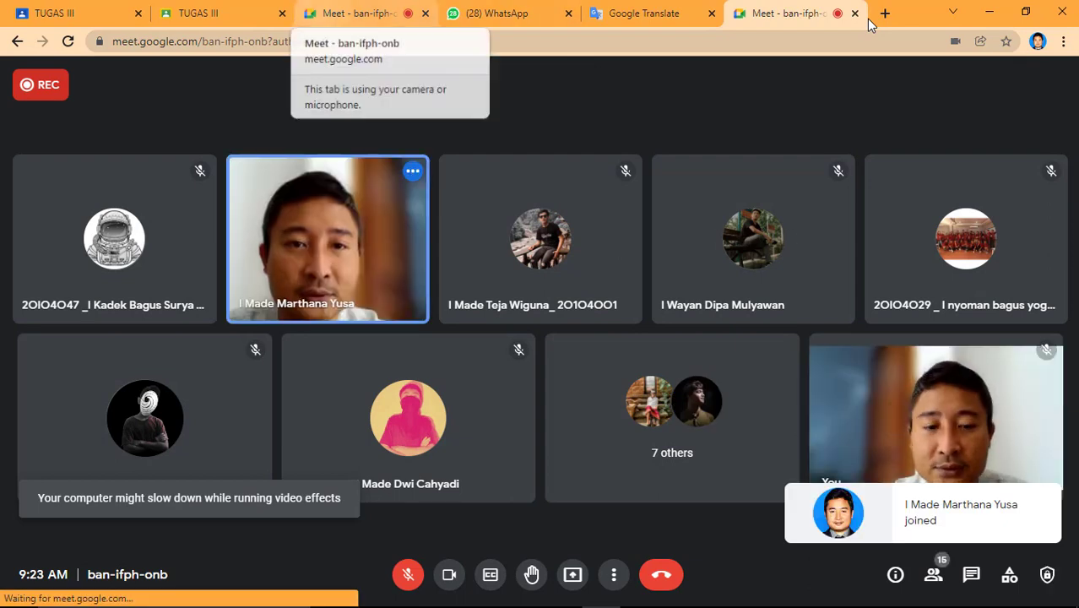
- Check the original call tab, and show the participant list in the newly joined one
left_click(368, 14)
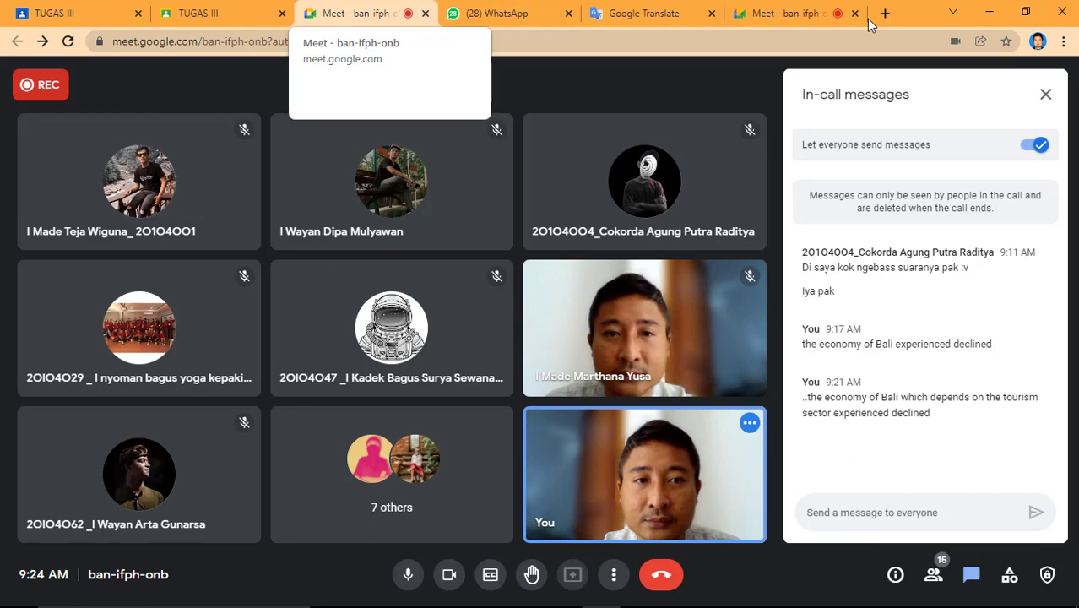
left_click(870, 23)
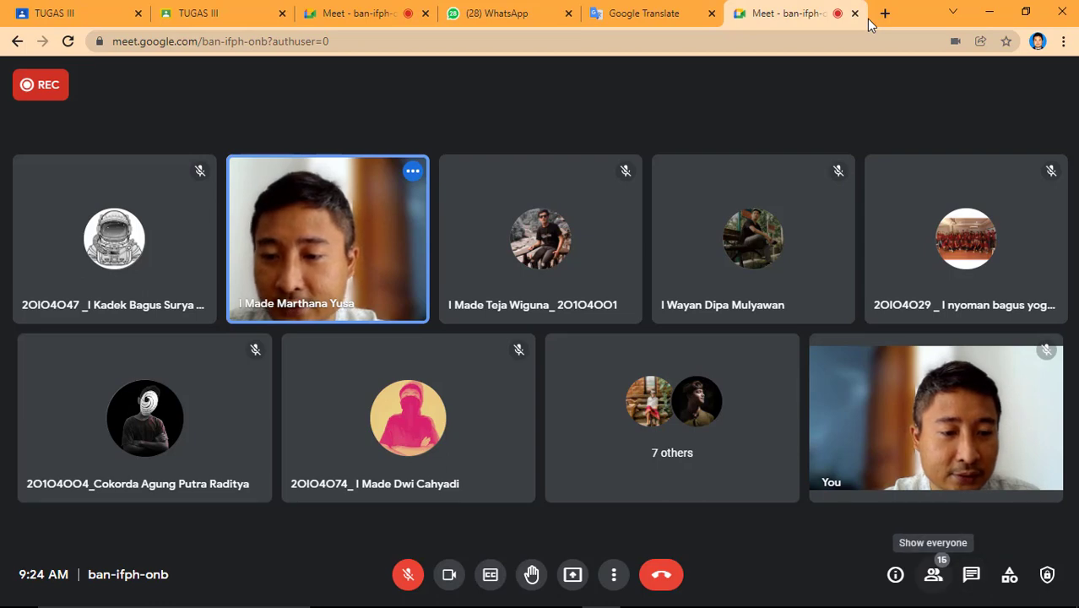
left_click(932, 575)
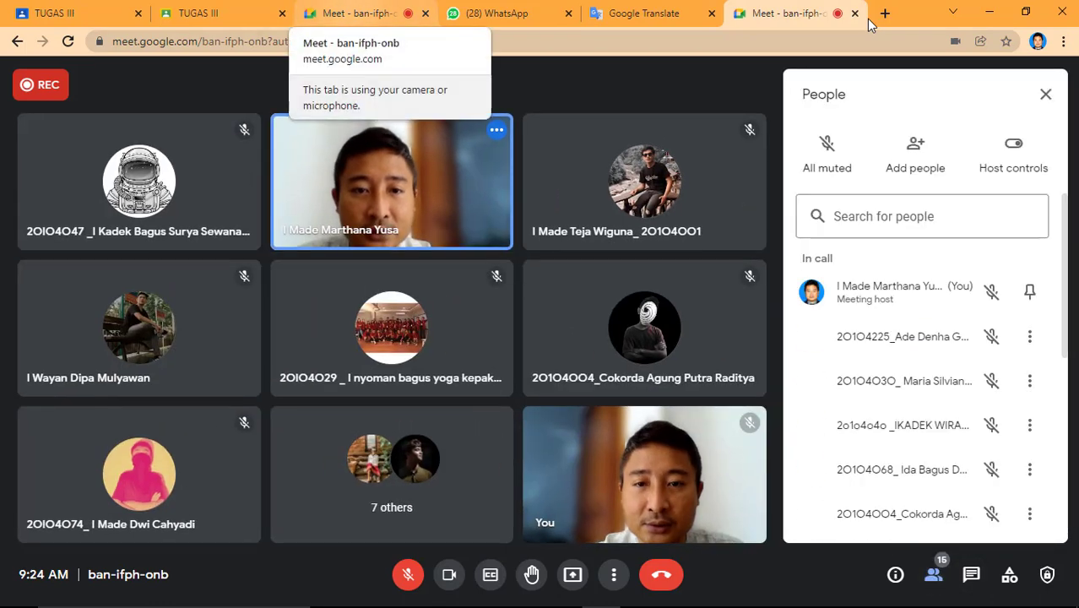
- Leave the call in the original Meet tab without ending it for everyone, and close that tab
left_click(361, 14)
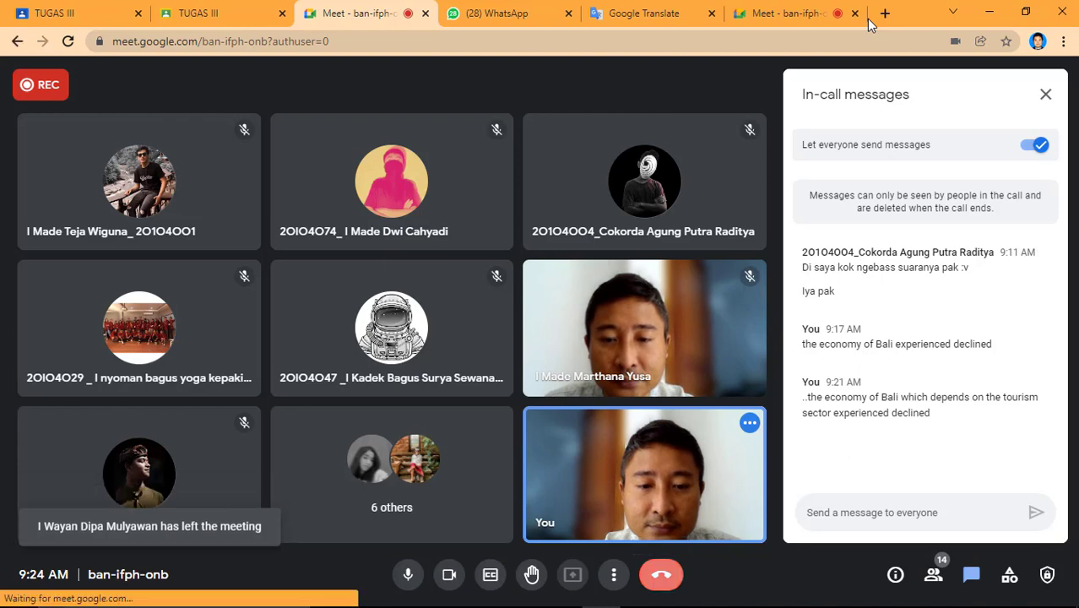
key("Return")
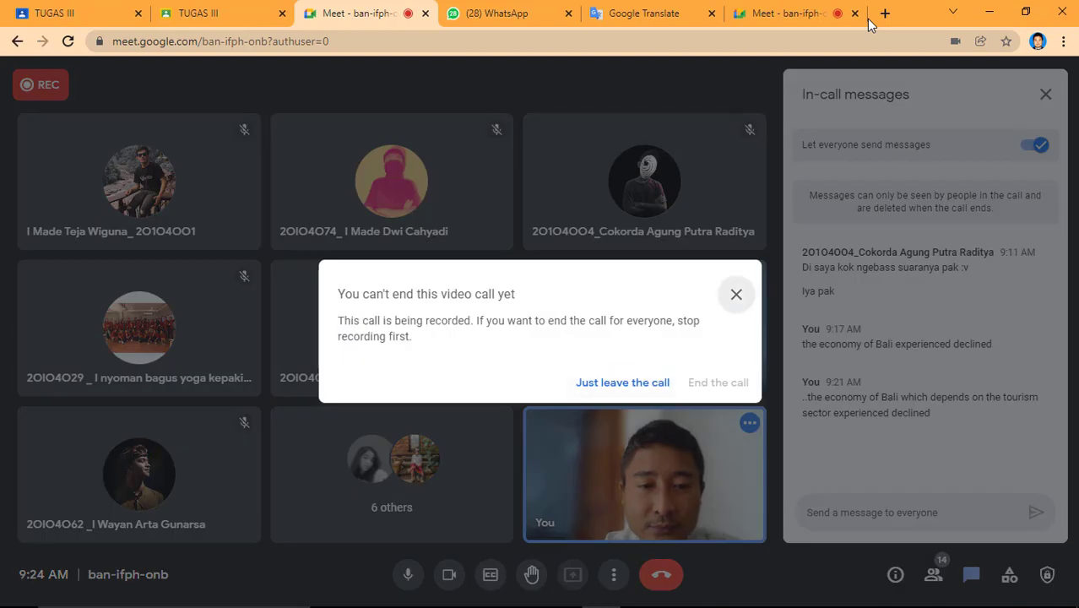
key("Return")
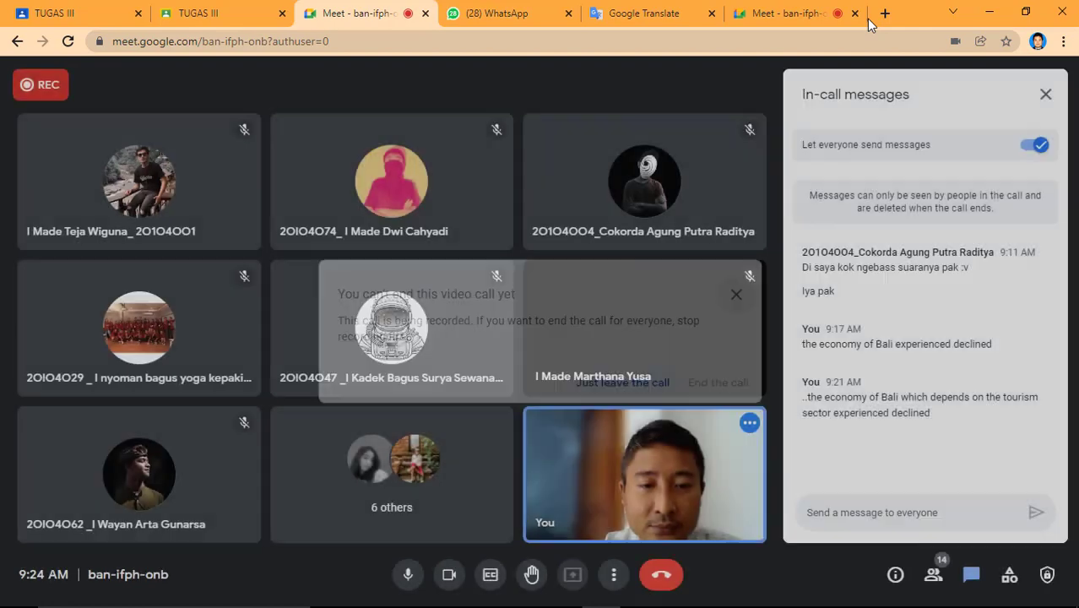
left_click(866, 19)
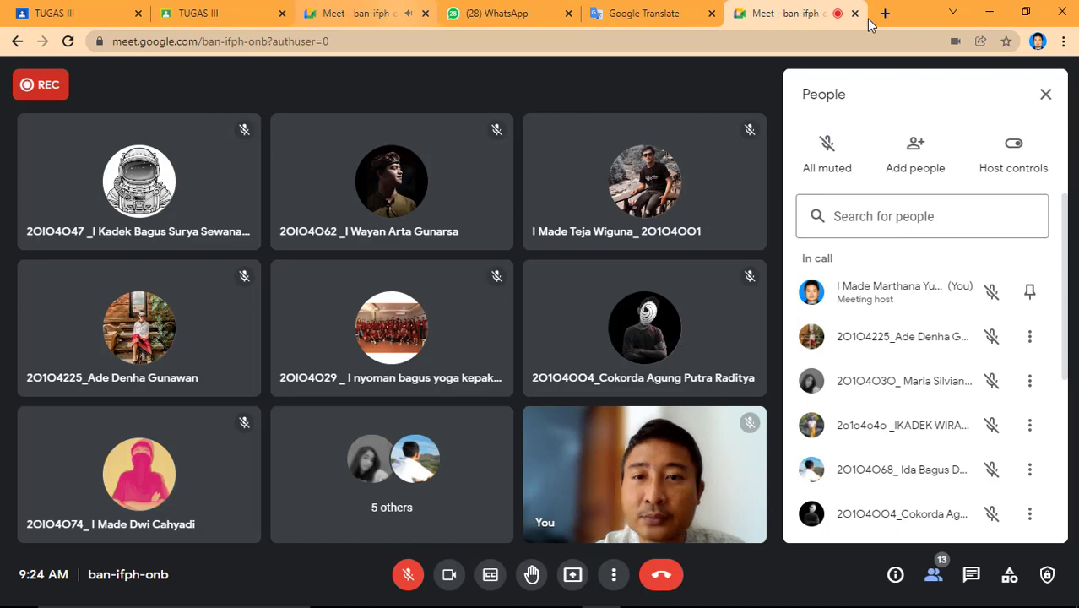
left_click(372, 14)
left_click(425, 14)
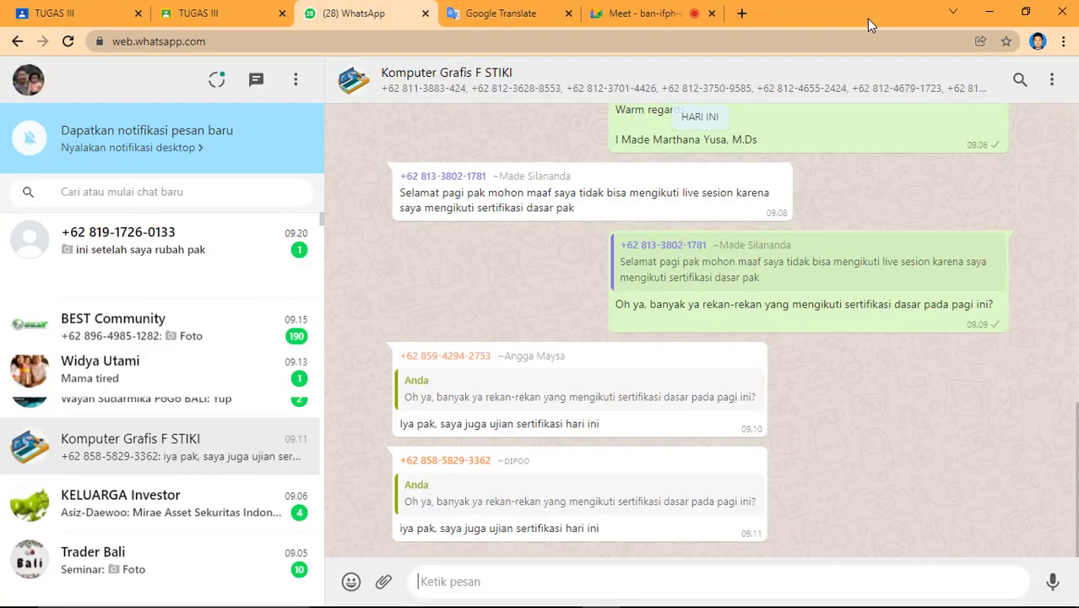
- Switch to WhatsApp and open the unread chat with the photo captioned "ini setelah saya rubah pak"
left_click(641, 13)
left_click(363, 13)
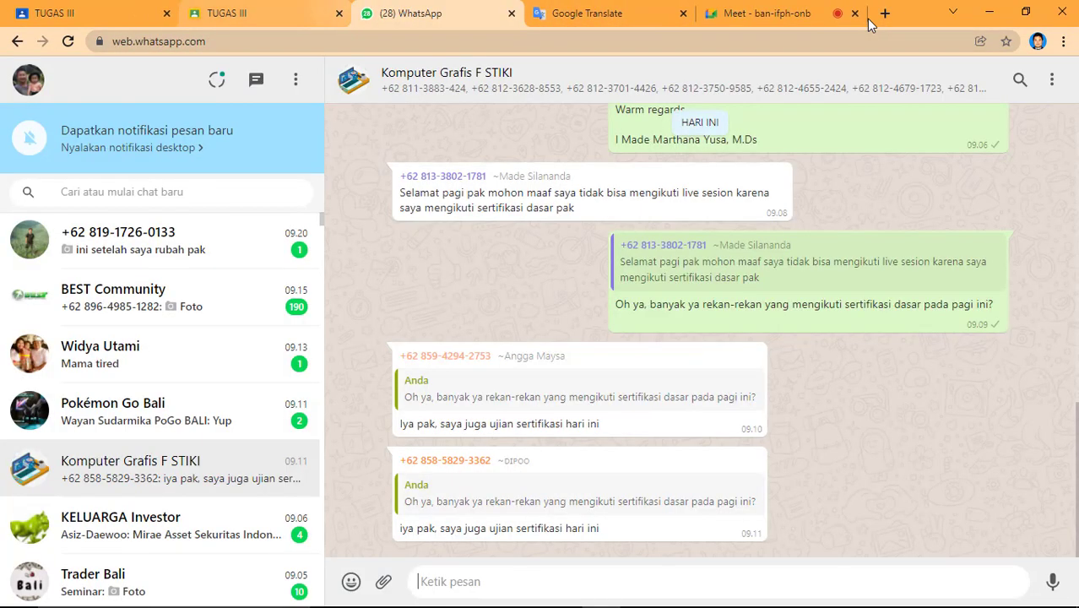
left_click(186, 241)
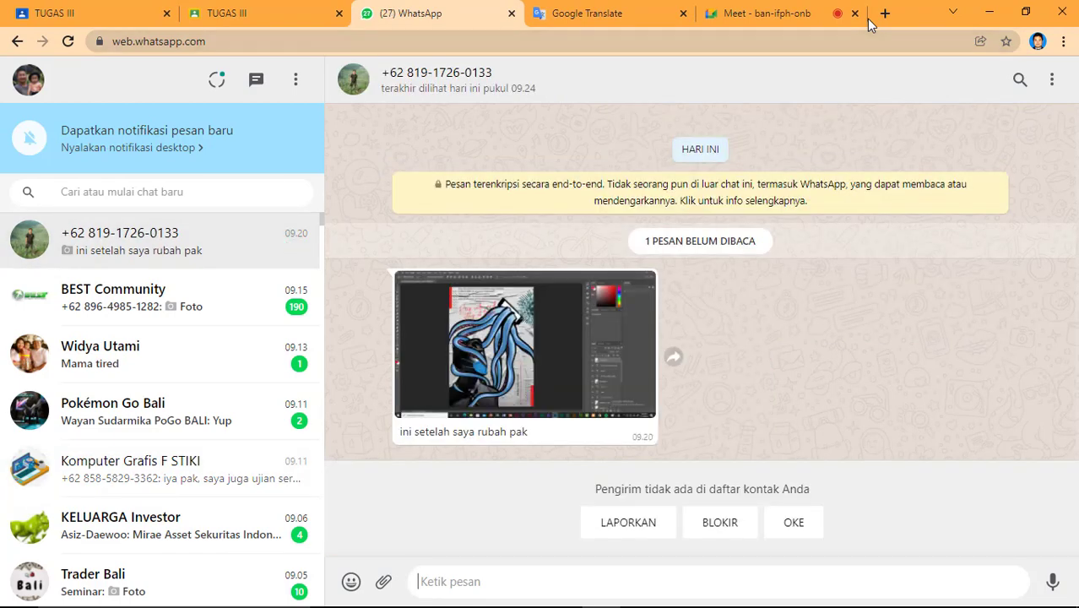
- Return to the remaining Meet call and unmute the microphone
left_click(869, 22)
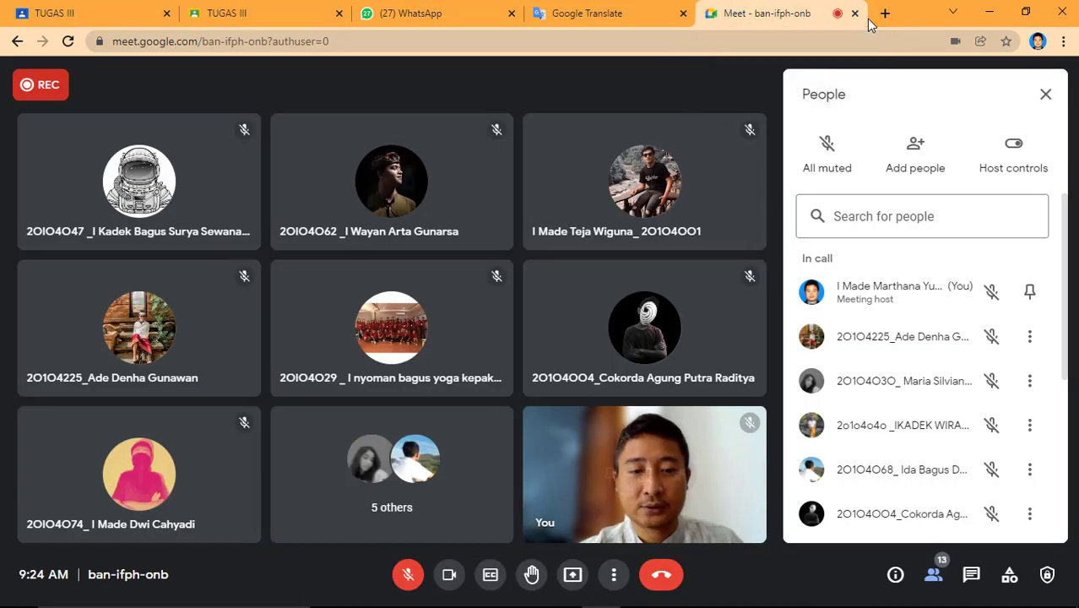
key("ctrl+d")
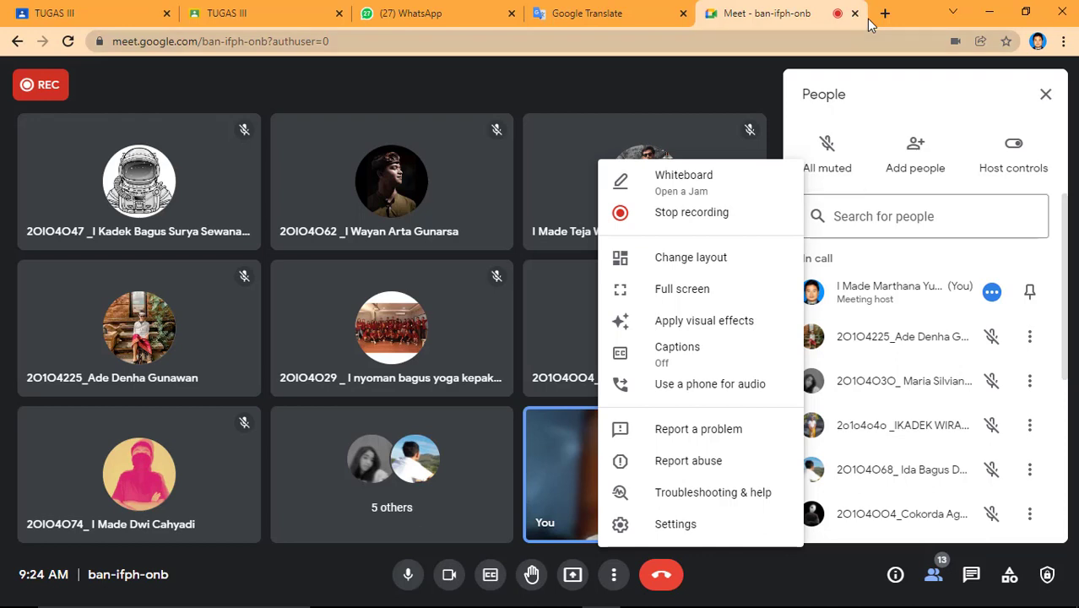
key("ctrl+l")
key("Escape")
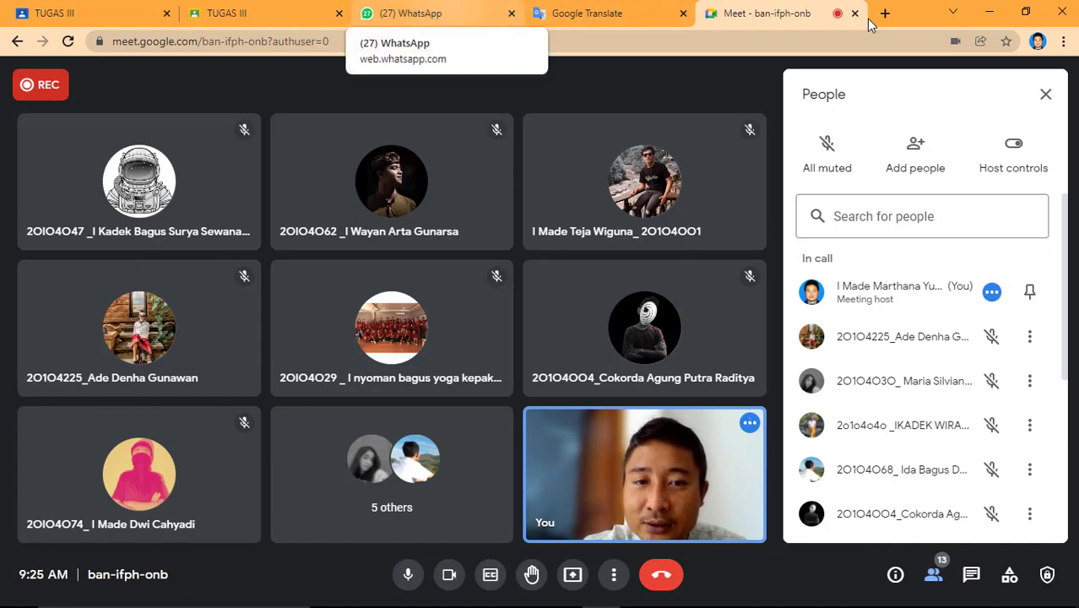
- Switch to WhatsApp, open the student's revised poster screenshot in the viewer and enlarge it to show the poster's upper part
left_click(422, 13)
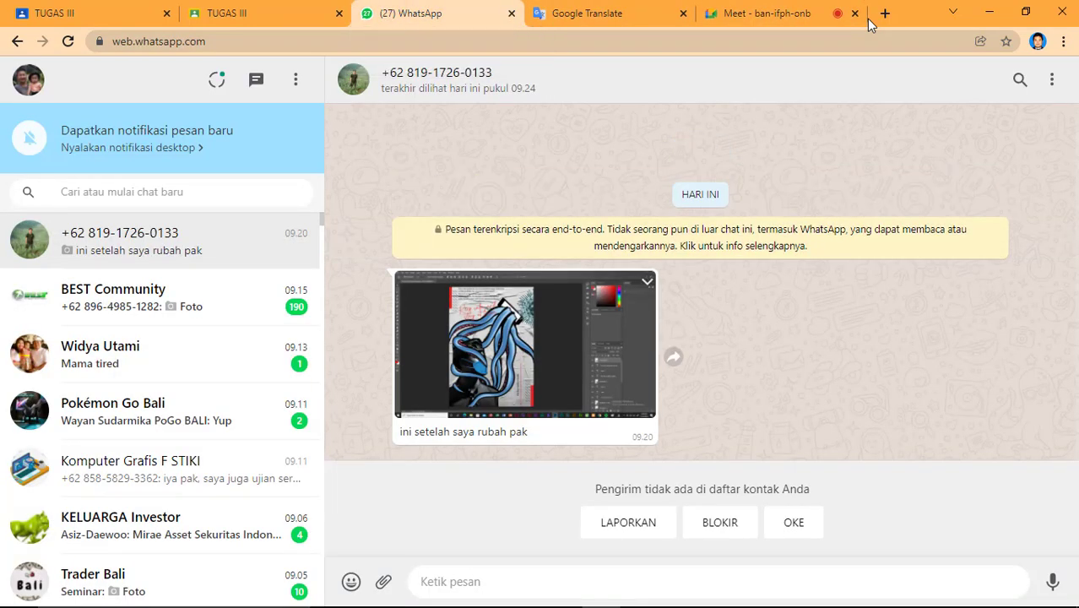
left_click(525, 344)
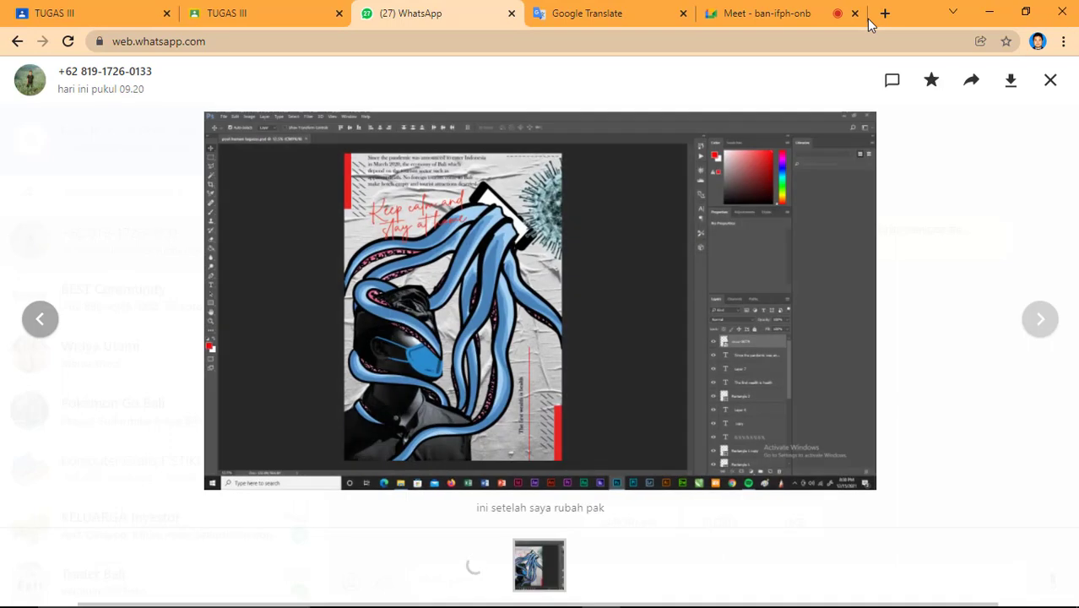
left_click(540, 313)
left_click(541, 312)
left_click(540, 313)
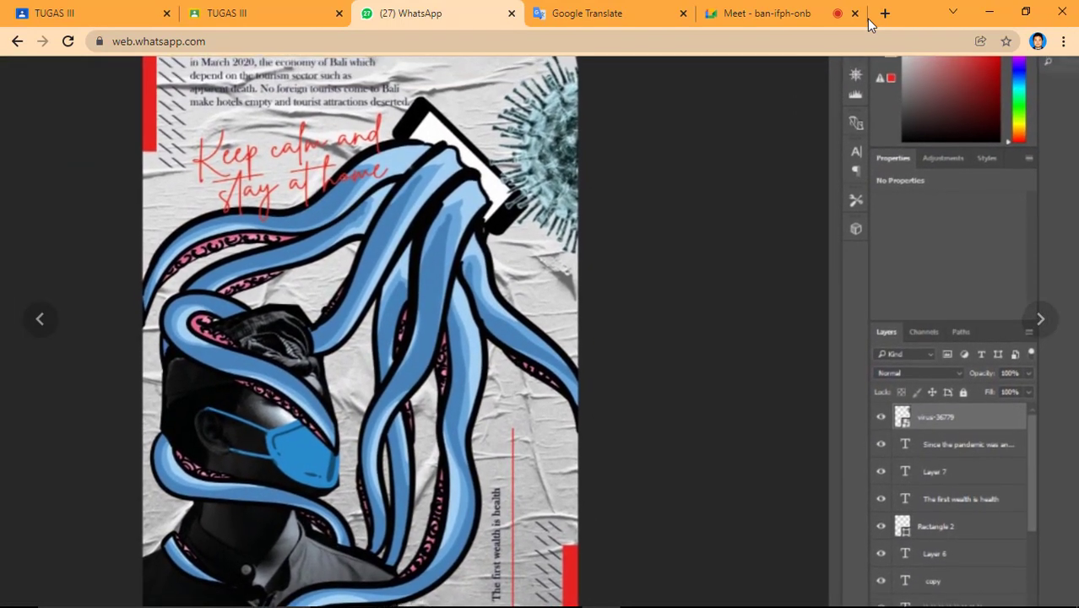
left_click(540, 313)
left_click(540, 313)
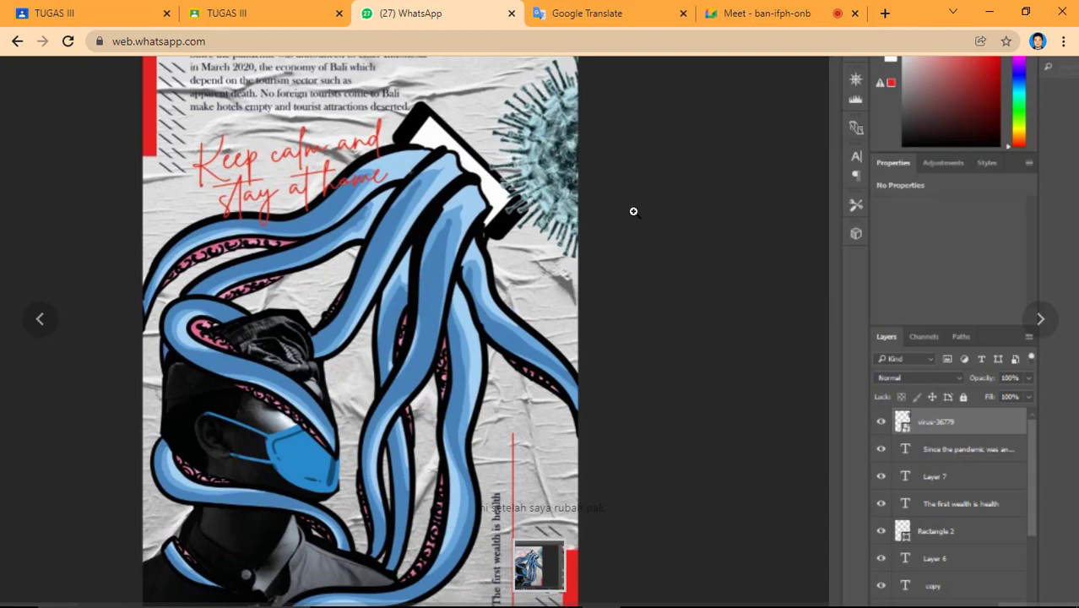
left_click(665, 118)
left_click(666, 118)
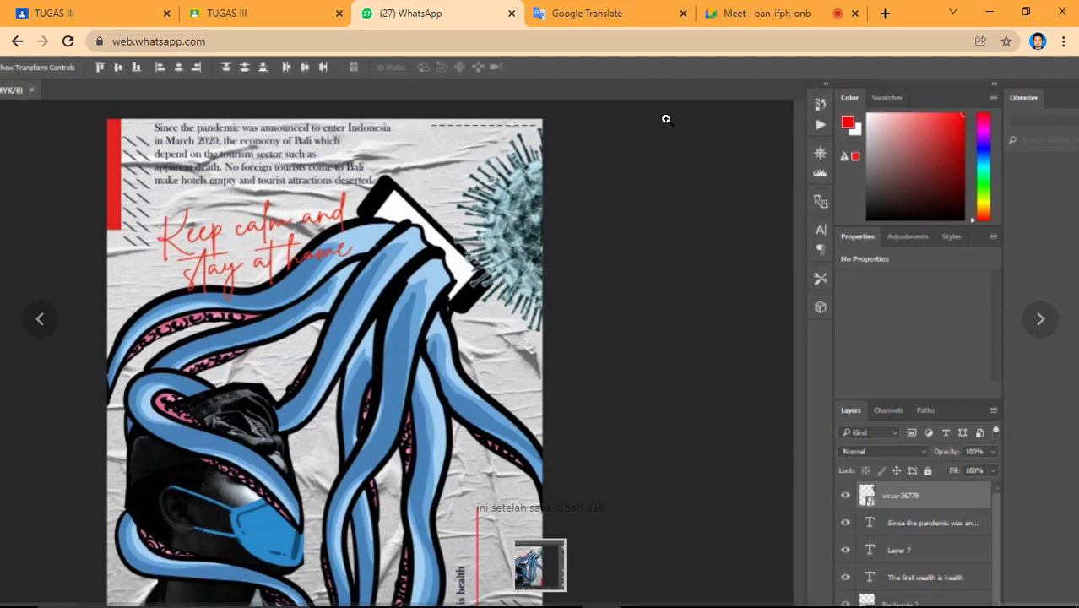
- Return to the Meet call and present the WhatsApp browser tab with its audio to the class
left_click(760, 13)
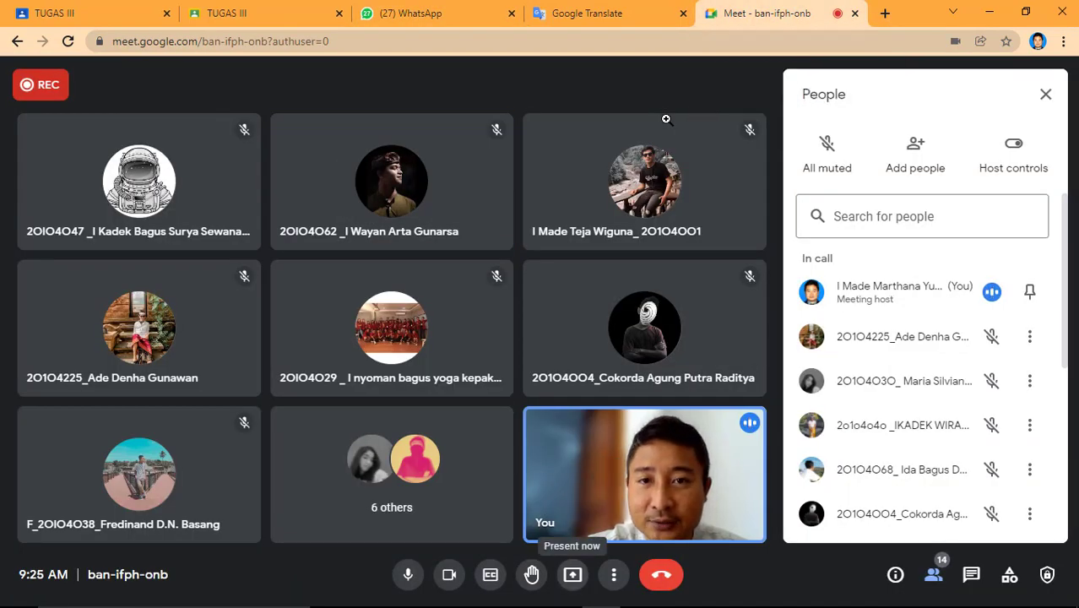
key("ctrl+3")
key("ctrl+5")
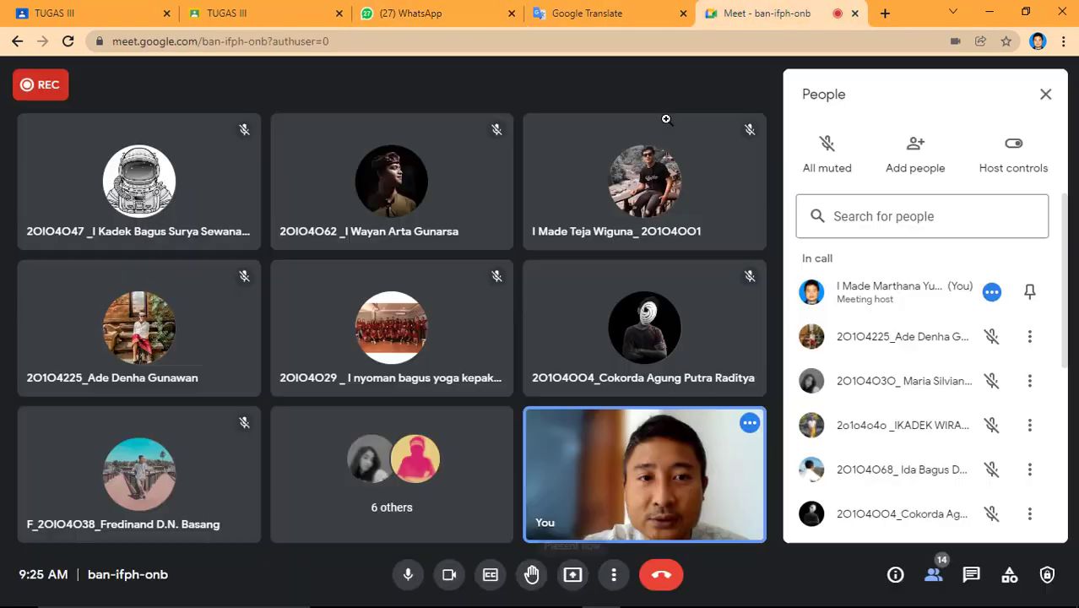
left_click(573, 575)
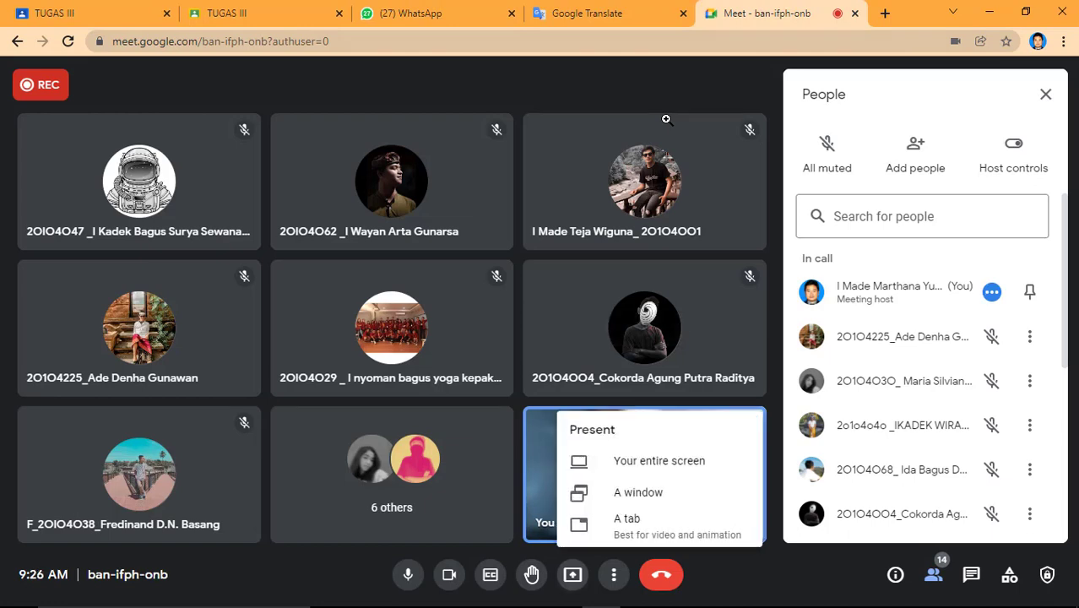
left_click(644, 523)
left_click(389, 167)
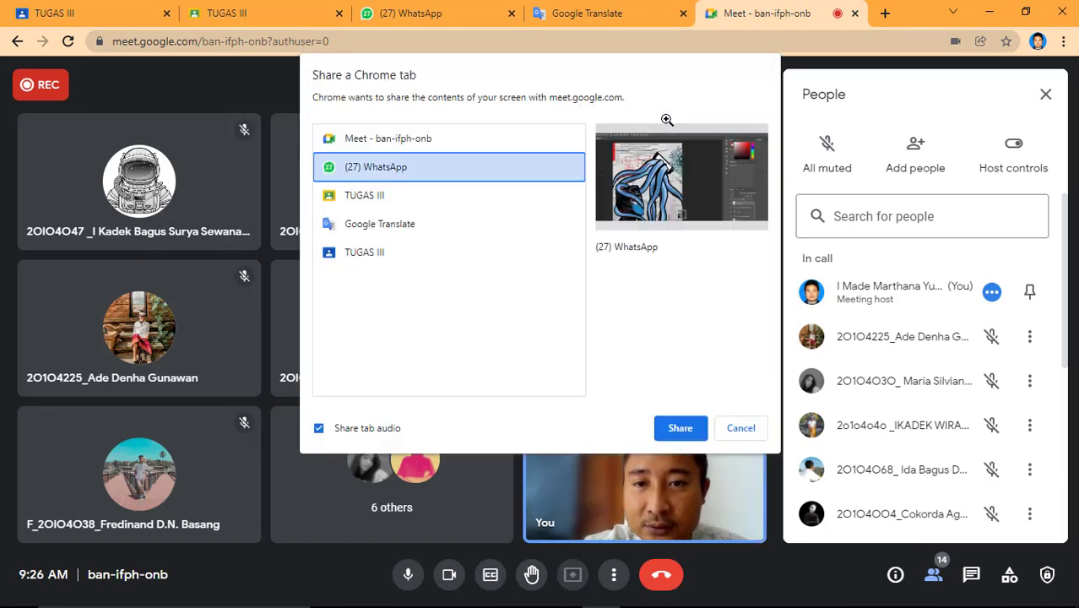
left_click(680, 428)
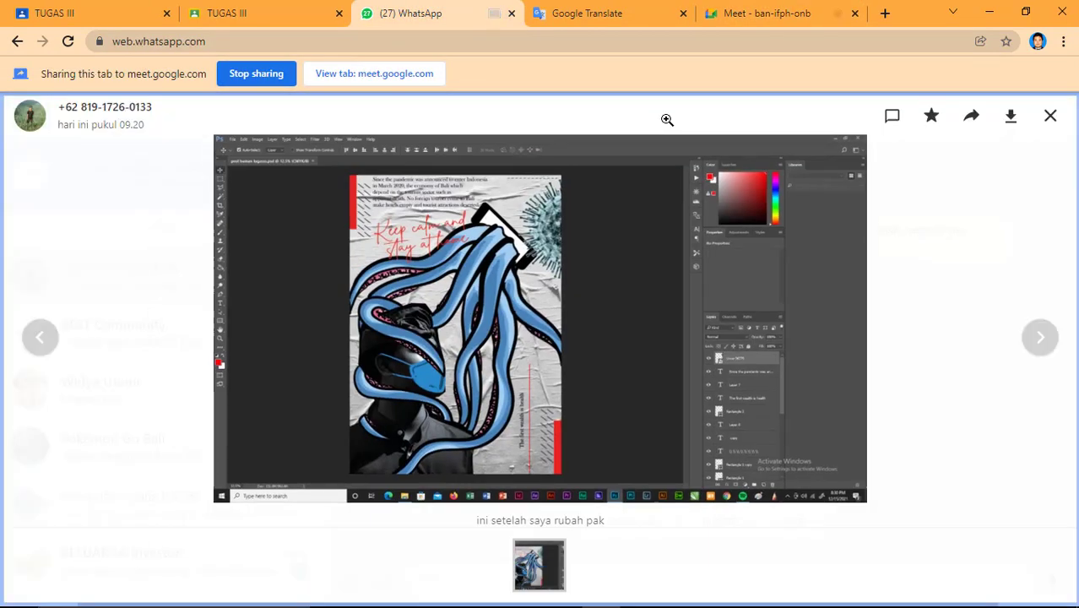
- Enlarge the shared poster, compare it with the student's TUGAS III submission in Classroom, and return to the upper part of the poster in WhatsApp
left_click(667, 119)
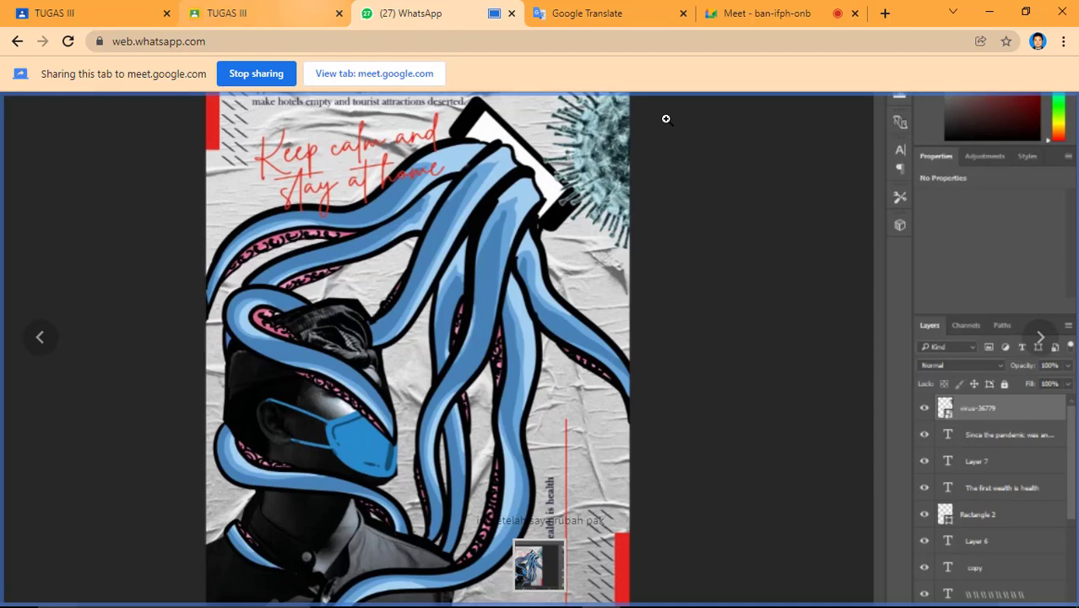
left_click(269, 14)
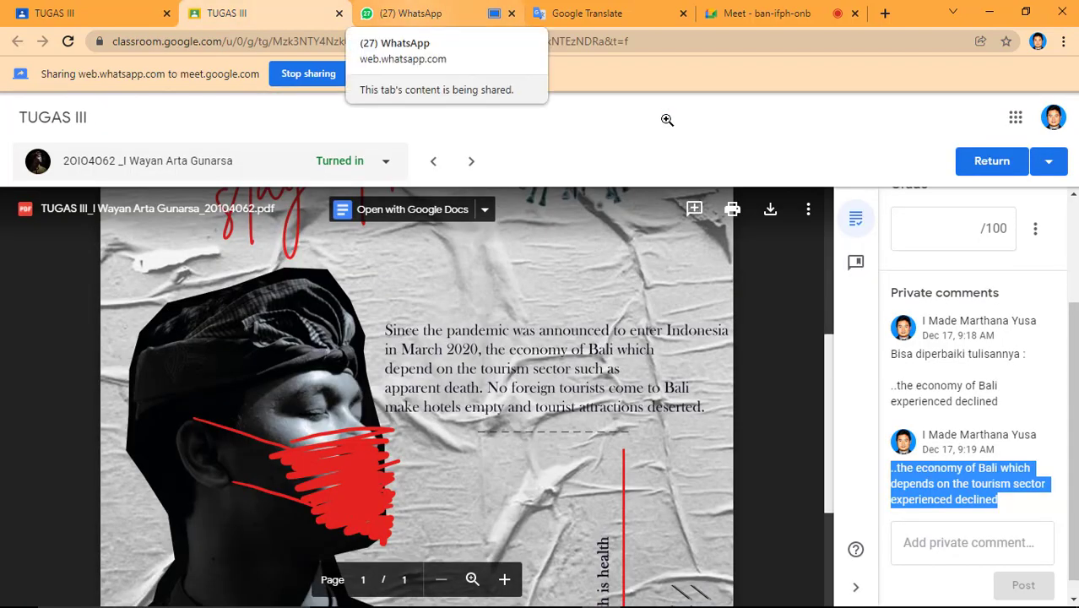
left_click(422, 14)
left_click(667, 119)
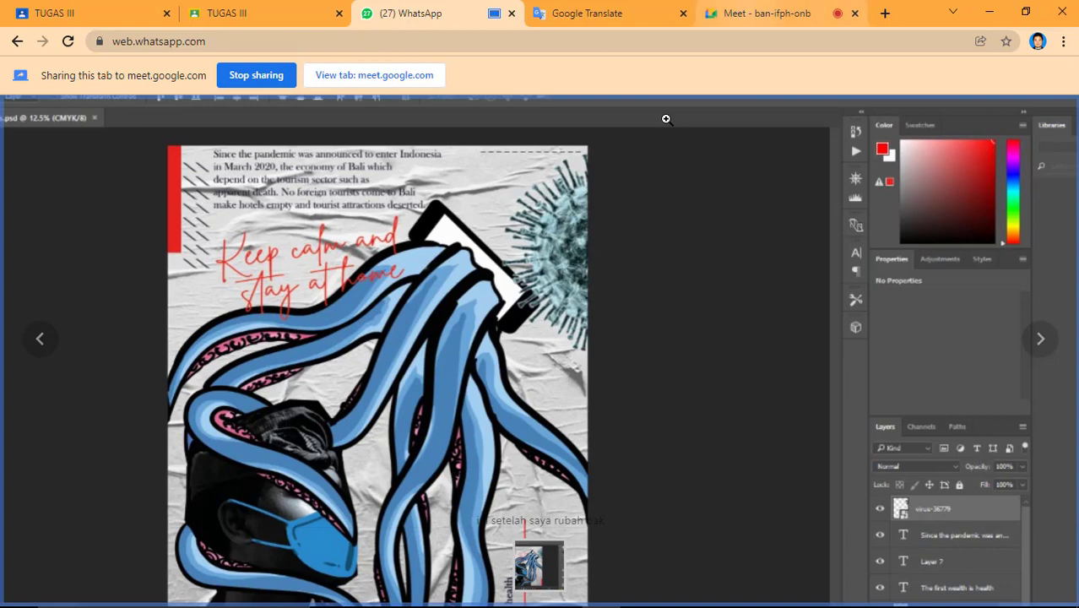
- Check the Meet call, revisit the poster in WhatsApp, and return to Meet to end the tab presentation
left_click(767, 13)
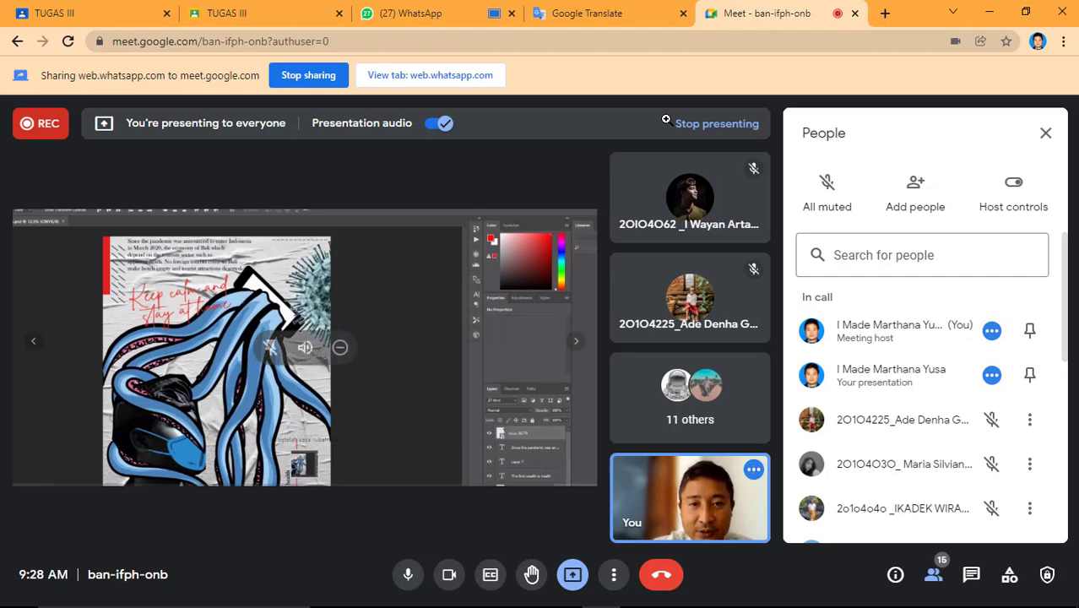
left_click(434, 14)
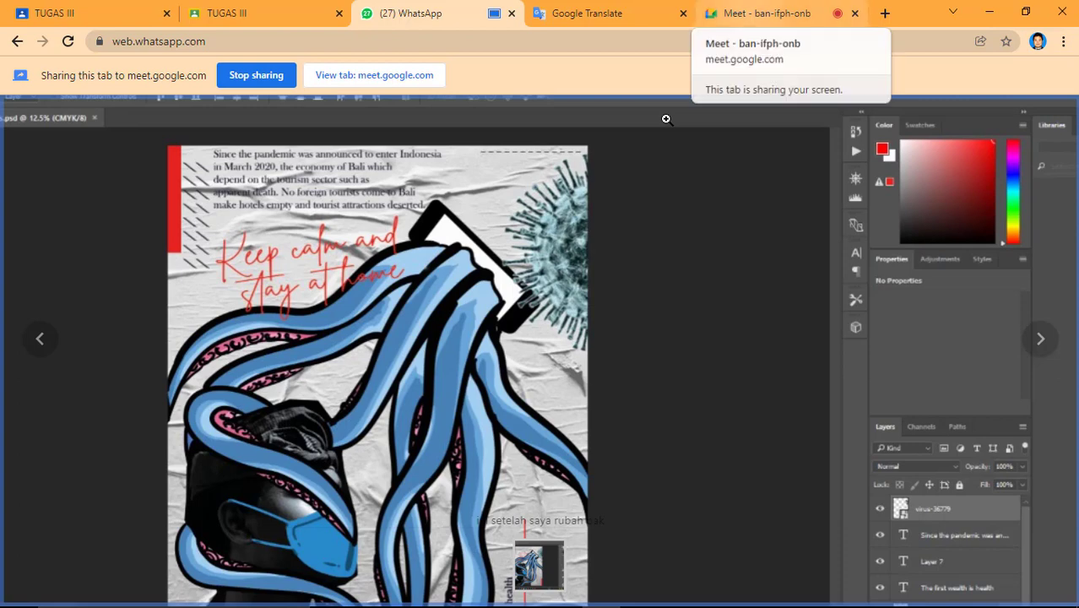
left_click(766, 14)
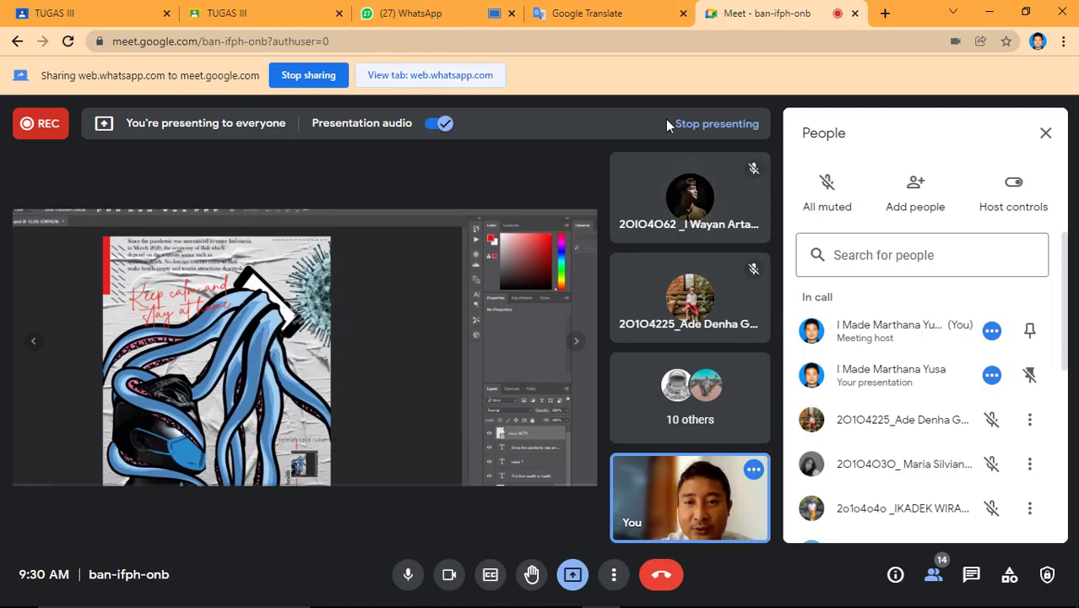
left_click(667, 125)
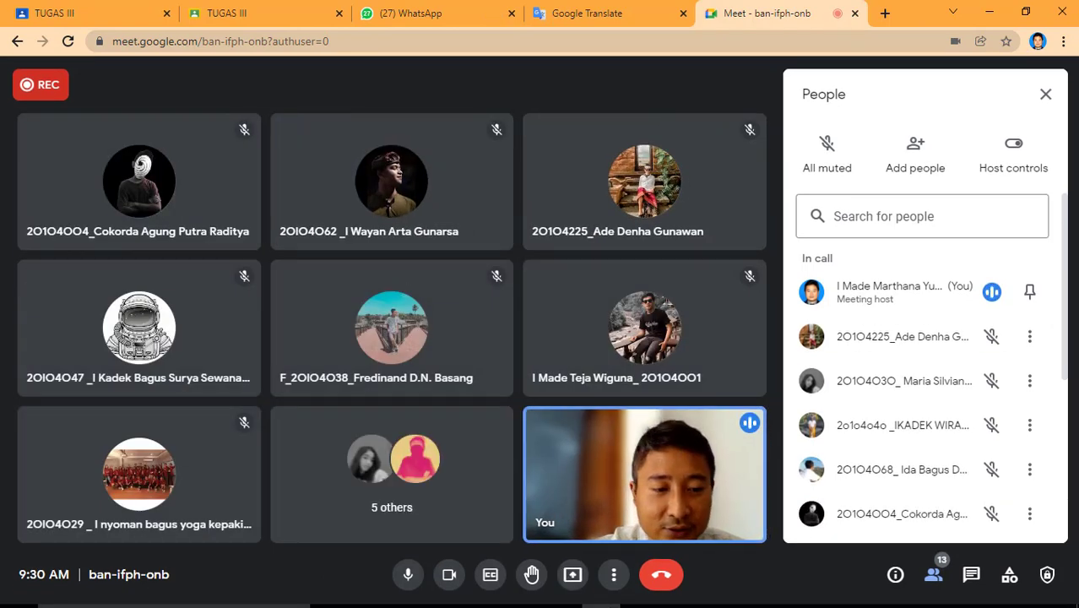
- Present the entire screen to everyone in the Meet call
mouse_move(605, 593)
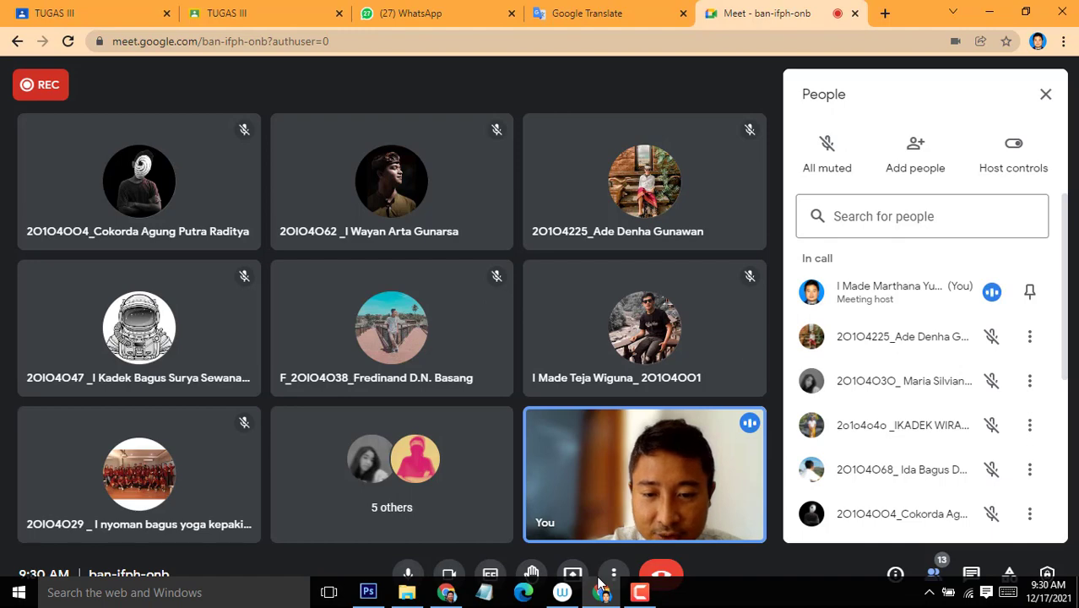
key("Return")
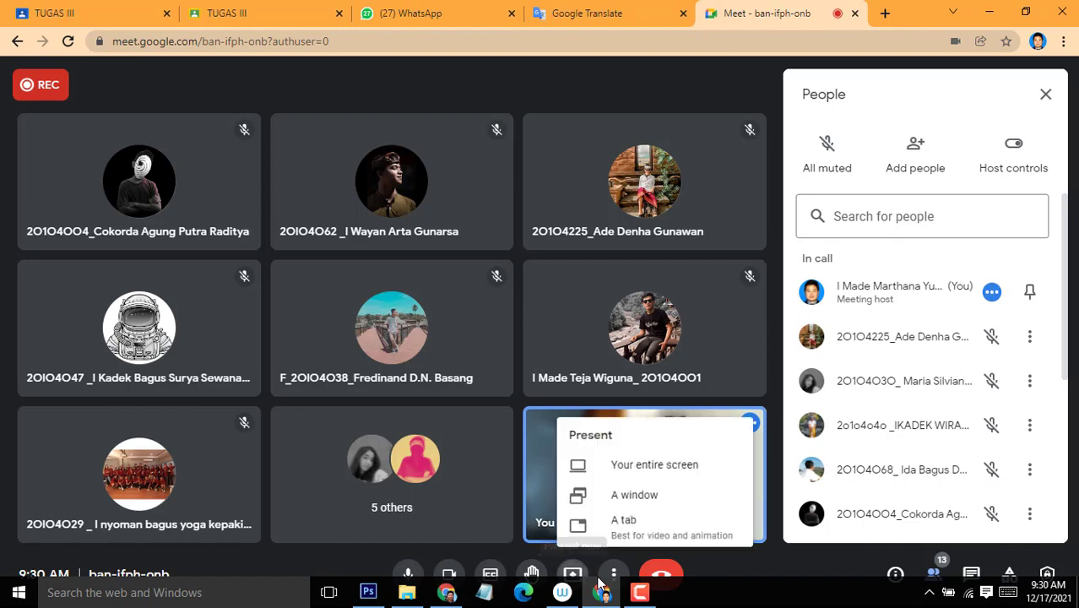
key("Up")
key("Up")
key("Up")
key("Return")
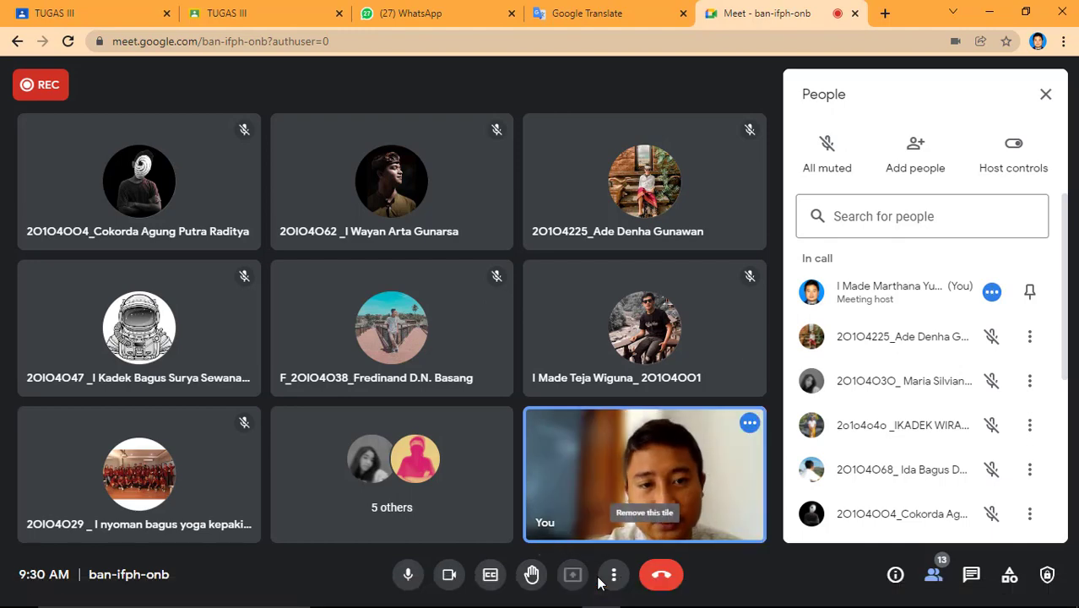
key("Tab")
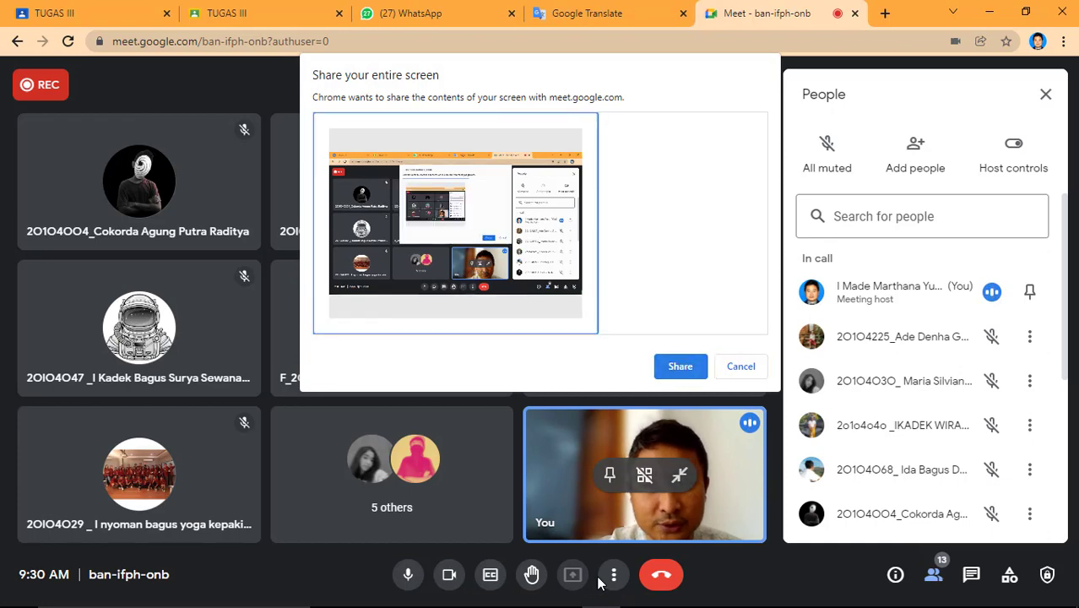
key("Return")
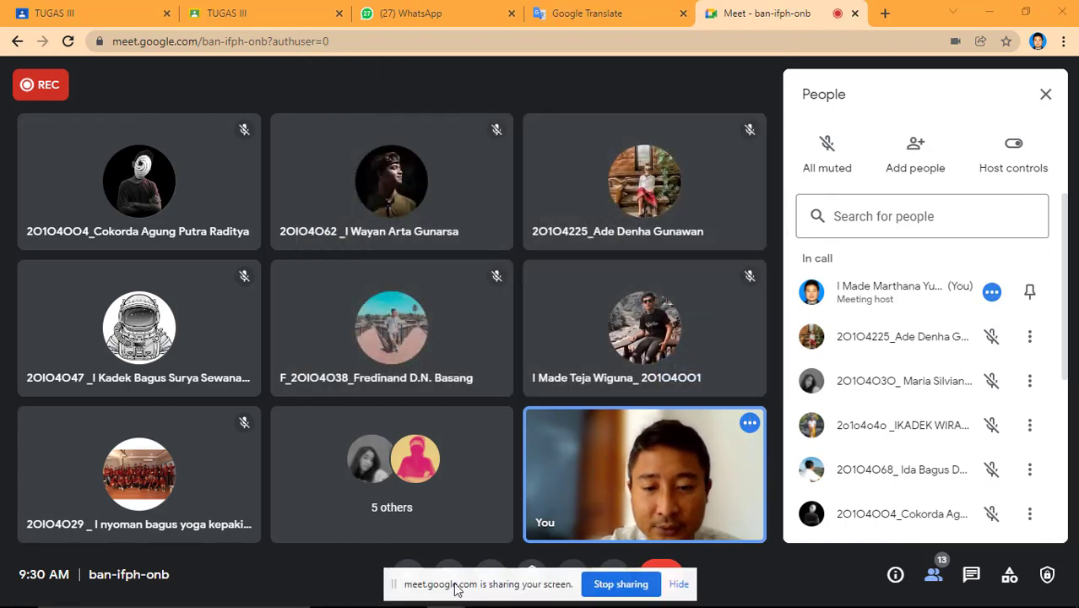
- Switch to Photoshop and create a new A4 document from the International Paper preset
key("alt+Tab")
key("Tab")
key("Tab")
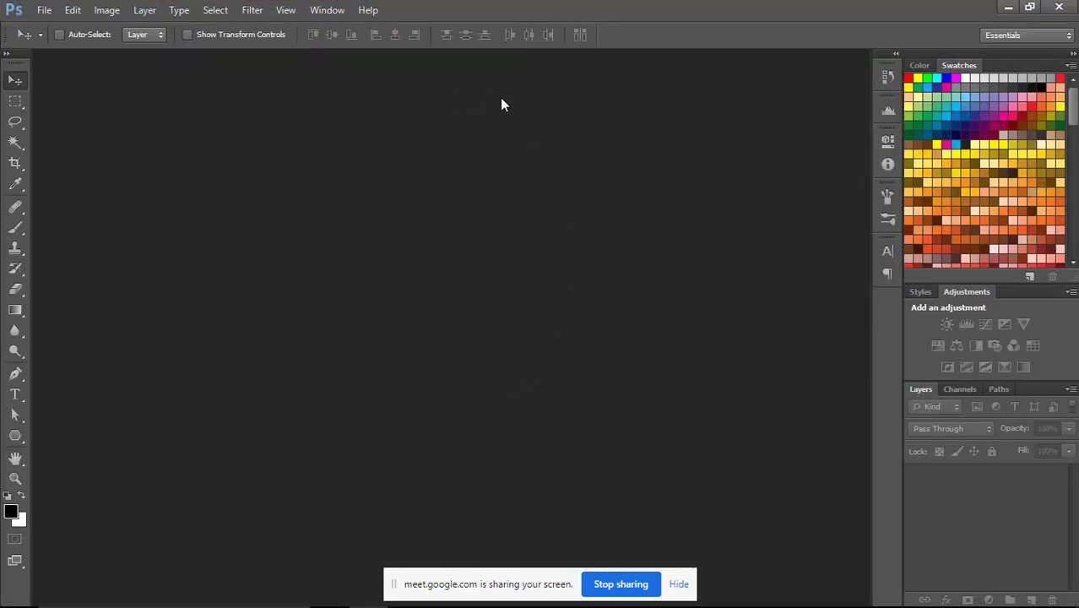
left_click(50, 11)
left_click(27, 27)
left_click(510, 138)
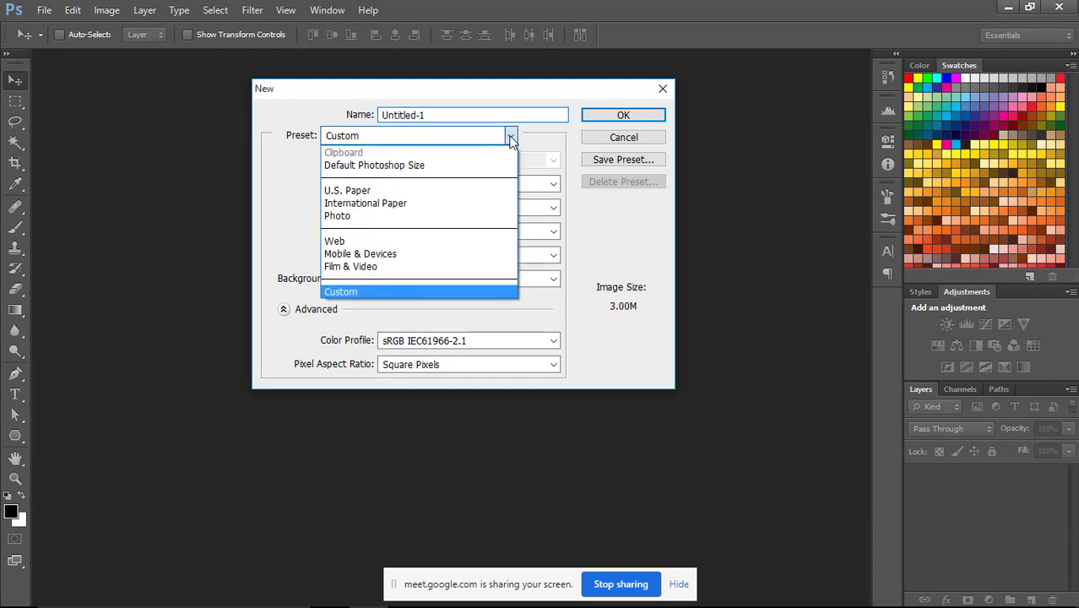
left_click(435, 204)
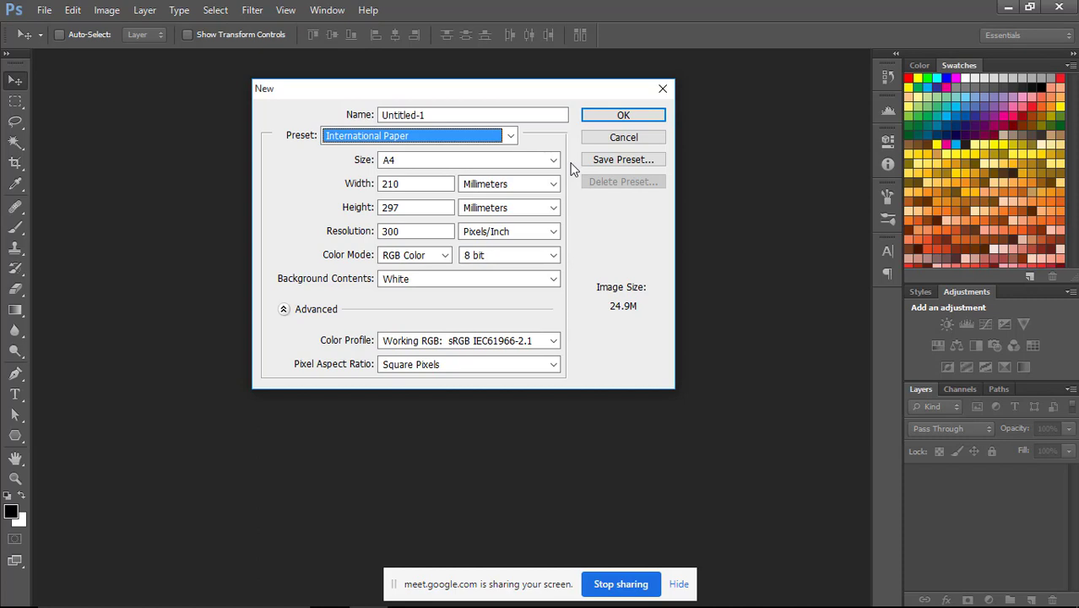
key("Return")
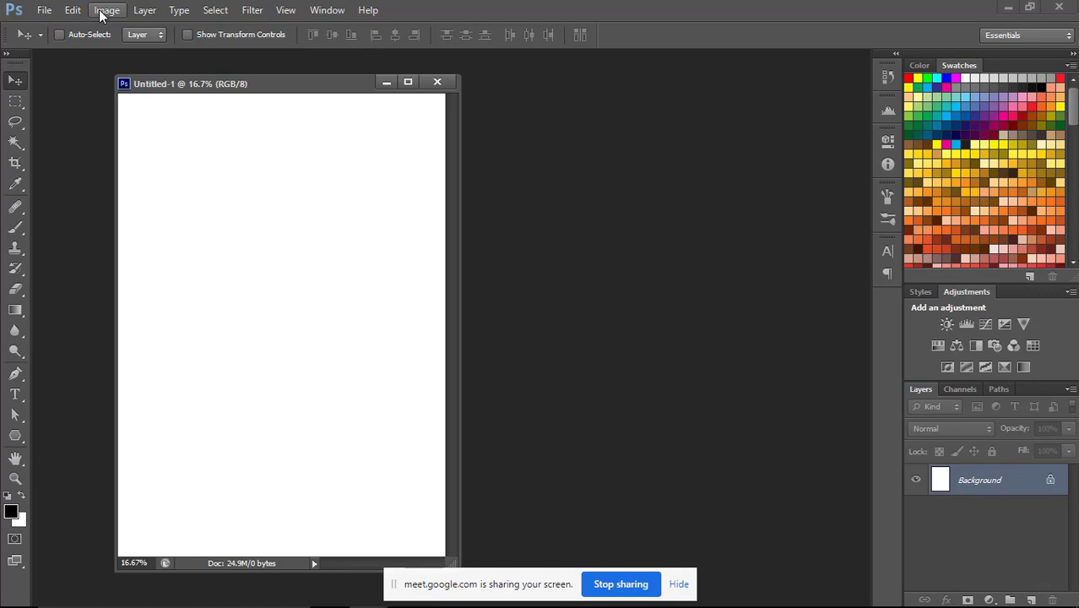
- Rotate the blank A4 image by 90 degrees into landscape orientation
left_click(105, 10)
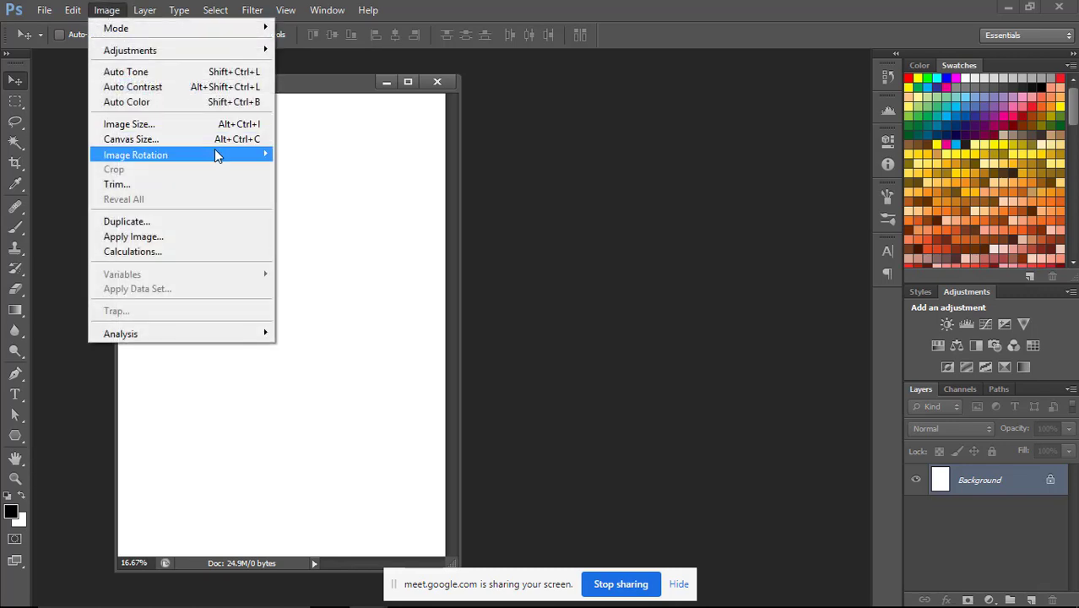
mouse_move(214, 154)
left_click(313, 169)
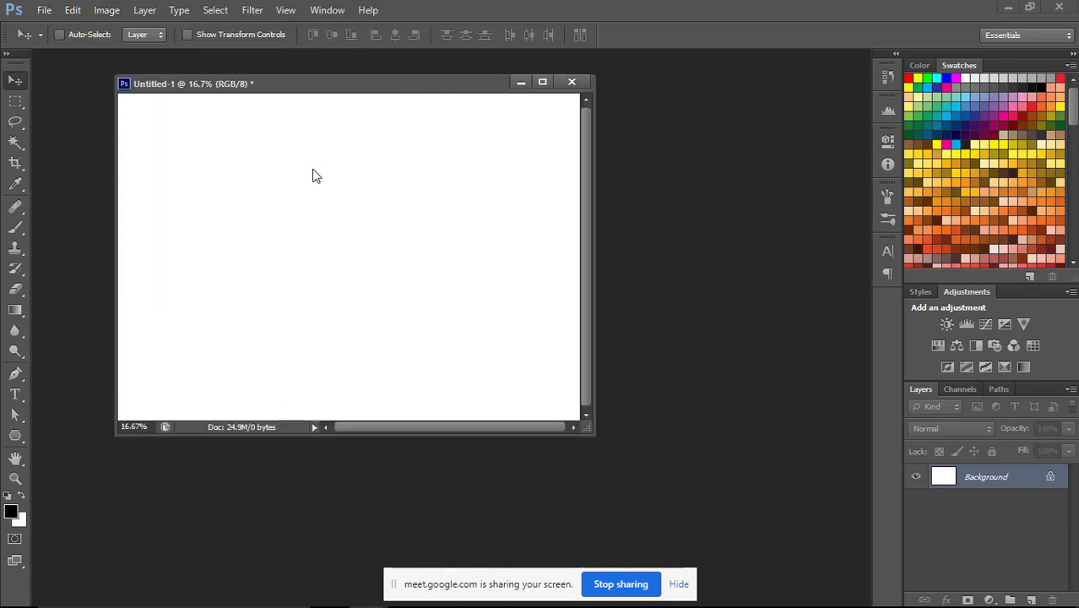
- Move the document window towards the middle of the workspace, put it in full screen mode with the menu bar, and centre the blank canvas
key("ctrl+minus")
key("ctrl+plus")
key("ctrl+plus")
key("ctrl+minus")
left_click_drag(416, 89, 531, 115)
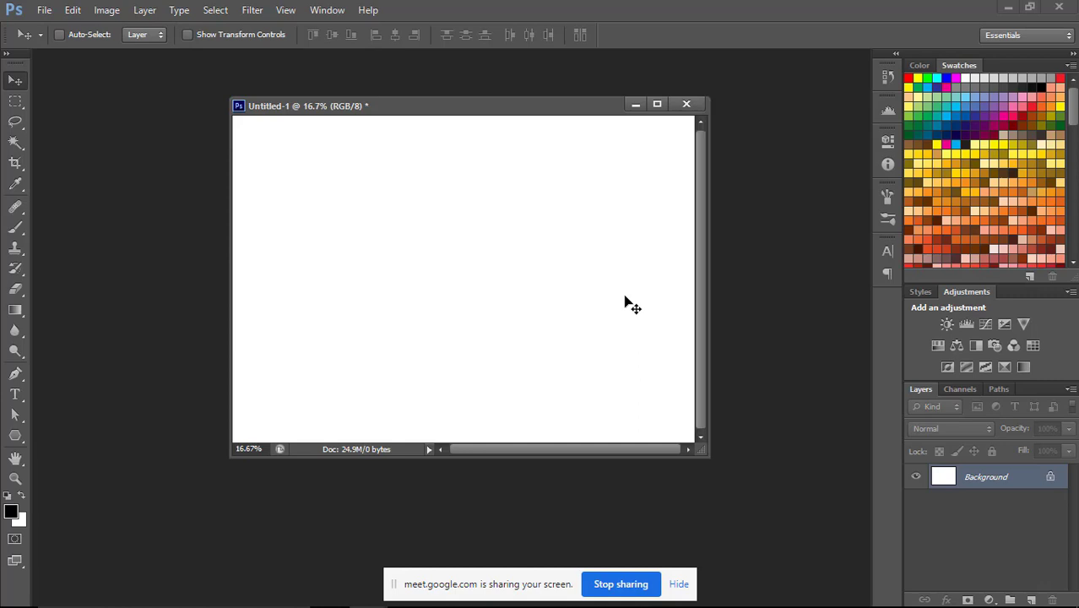
mouse_move(536, 111)
left_mouse_down()
mouse_move(503, 116)
mouse_move(526, 118)
left_mouse_up()
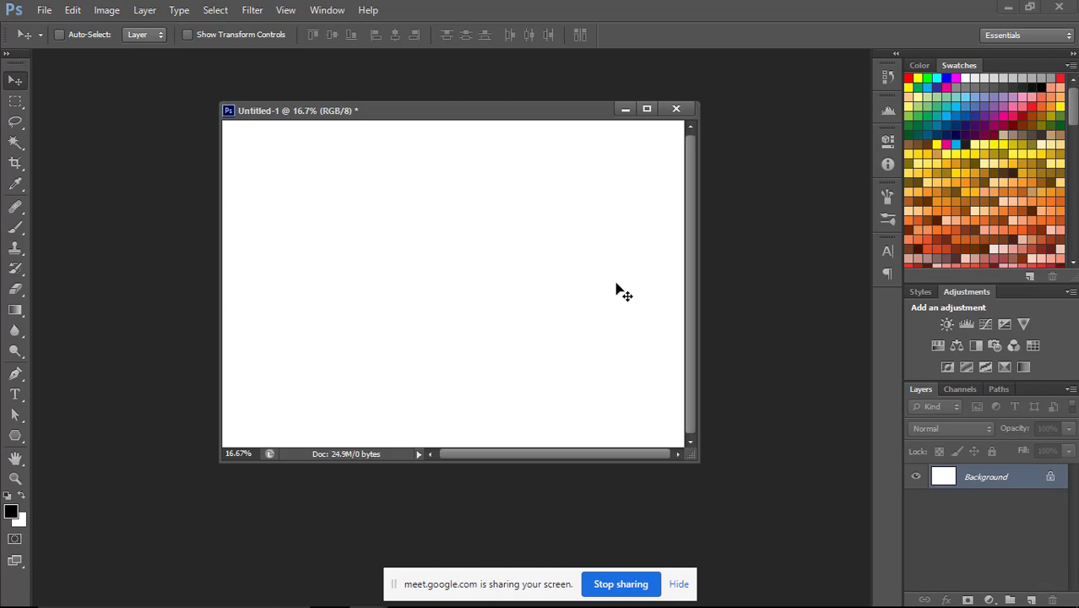
left_click_drag(399, 113, 449, 109)
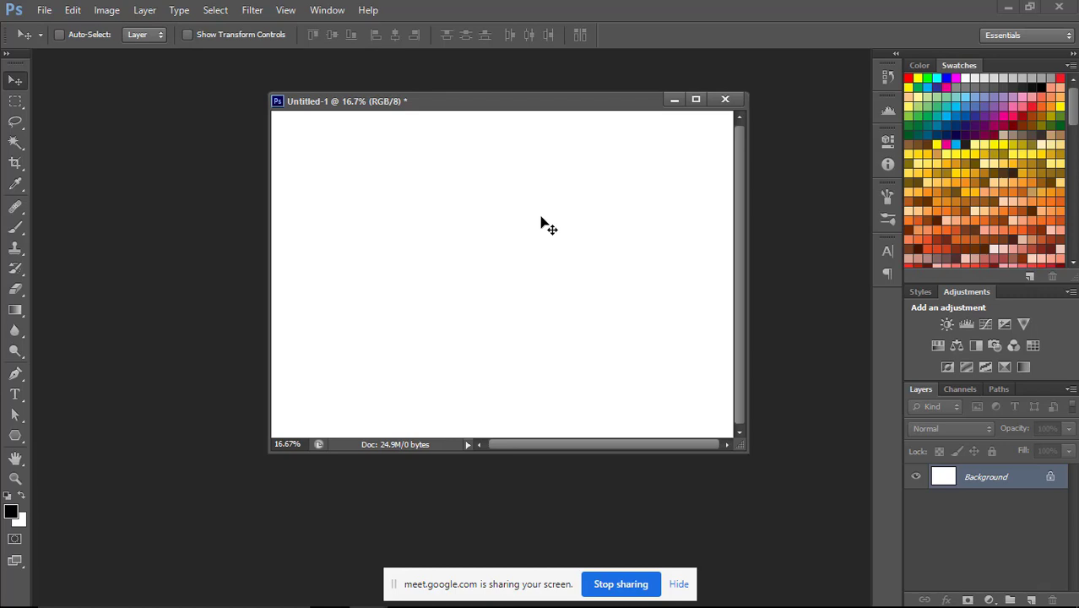
left_click_drag(498, 103, 469, 110)
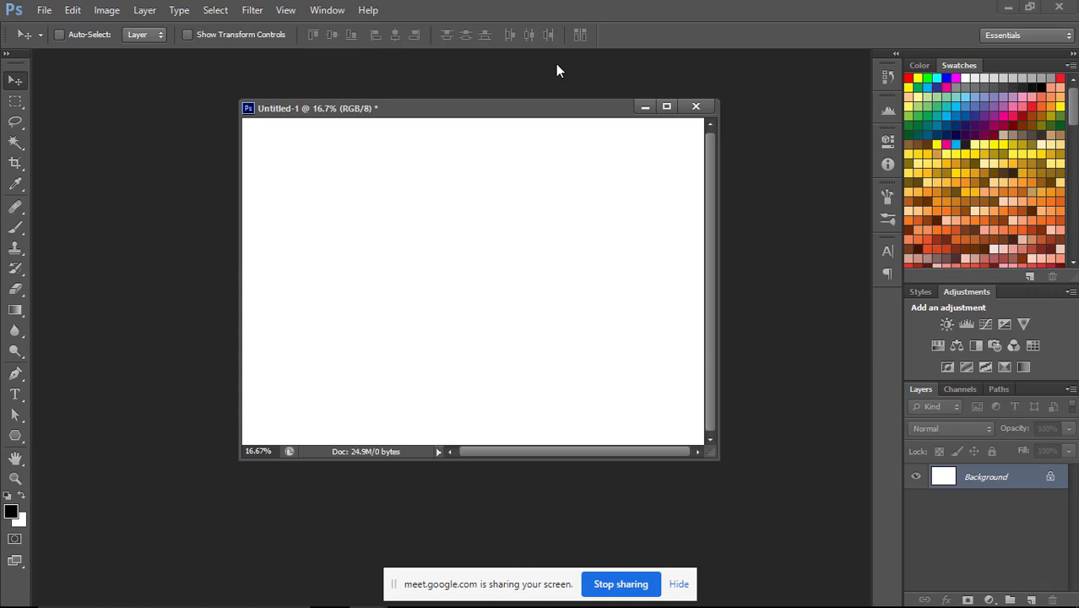
left_click_drag(604, 108, 572, 105)
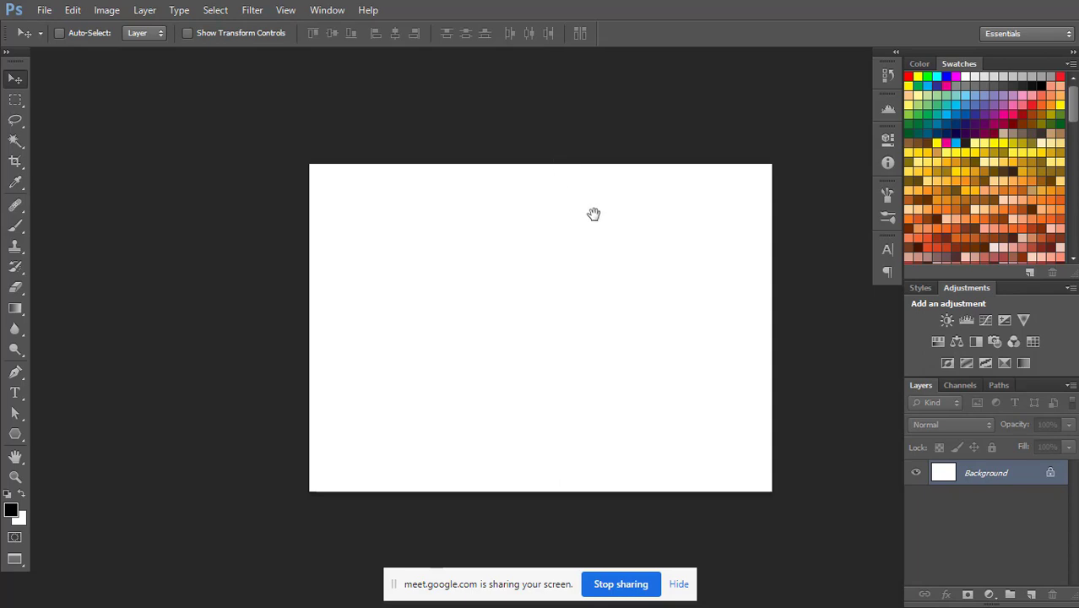
left_click_drag(595, 212, 506, 178)
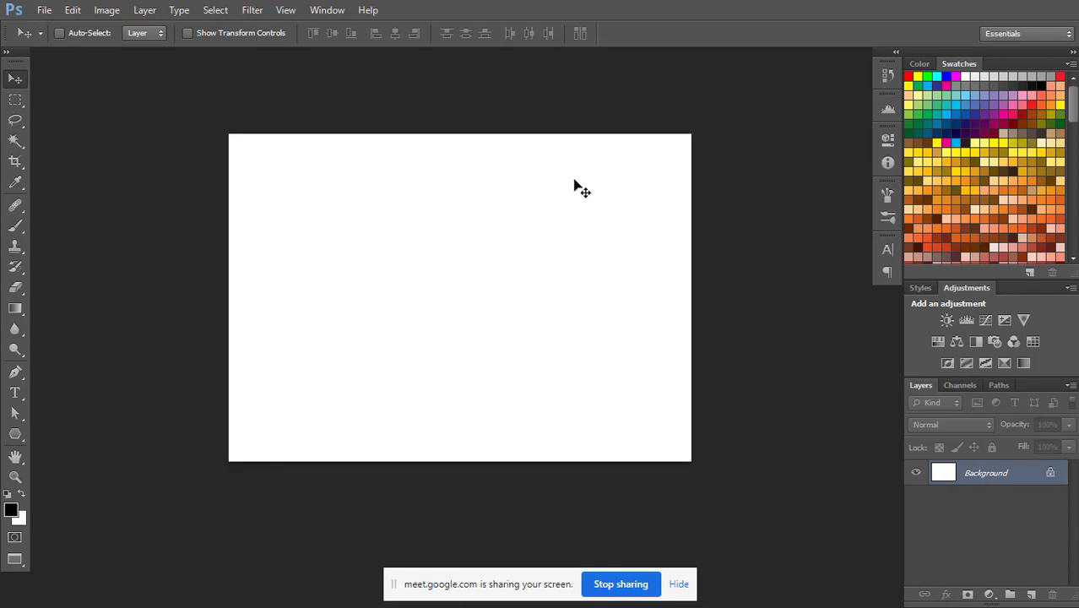
left_click_drag(552, 294, 571, 311)
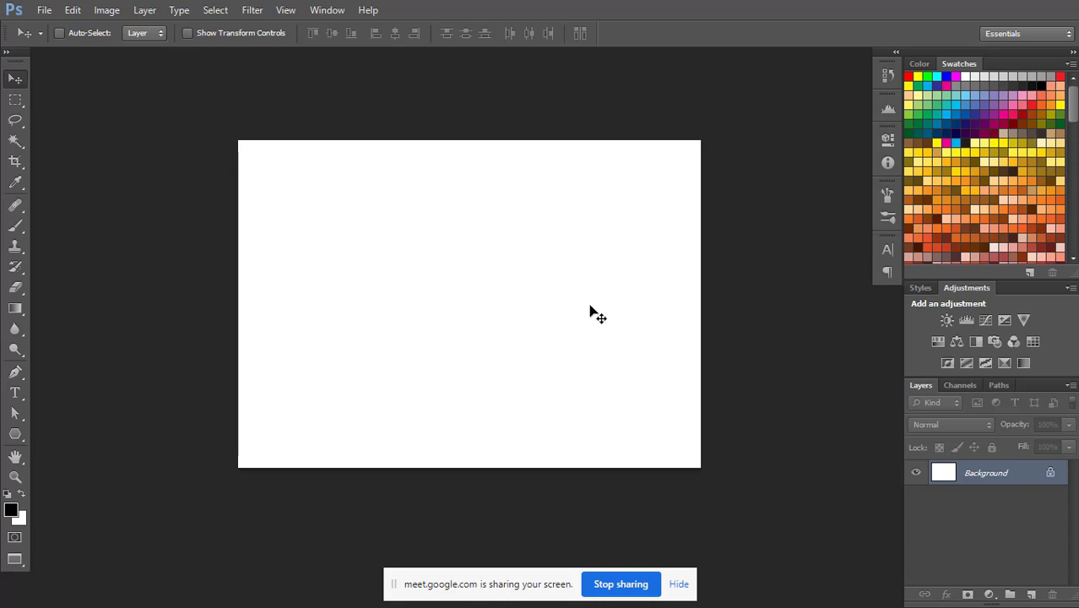
middle_click(596, 314)
left_click(725, 147)
- Switch to the Meet call in the browser and check the running presentation and participants
key("alt+Tab")
key("alt+Tab")
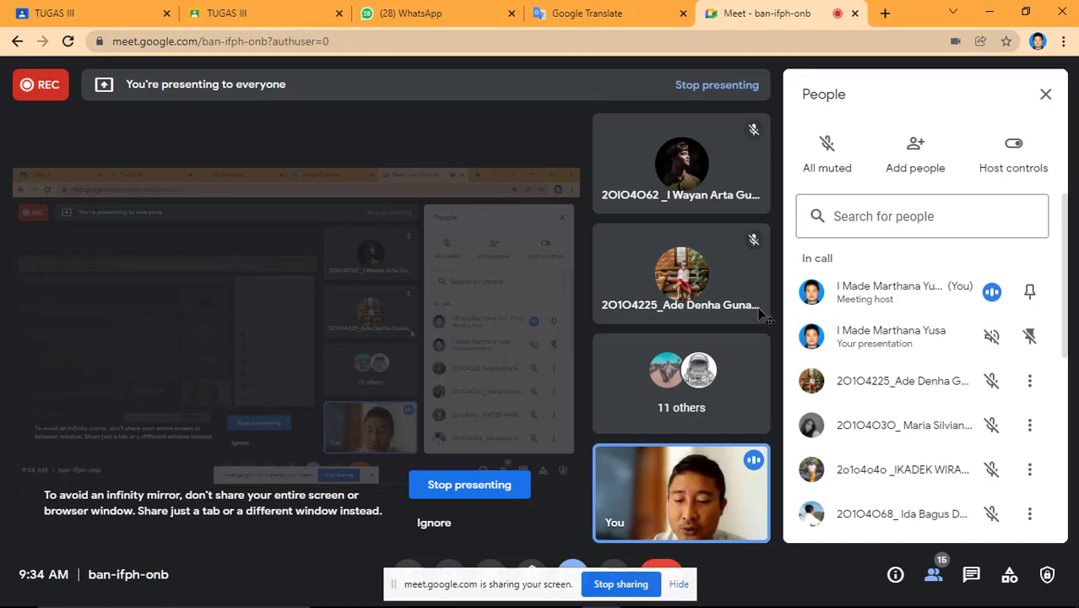
mouse_move(745, 315)
- Switch back to Photoshop and open the Image Size settings to examine the landscape document's dimensions and resolution
key("alt+Tab")
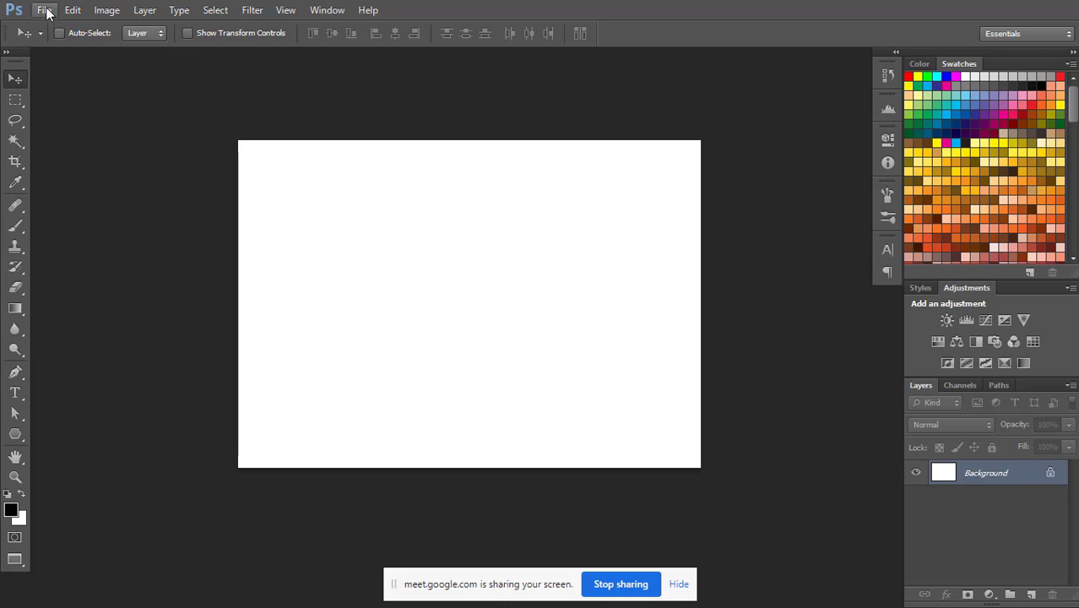
left_click(108, 10)
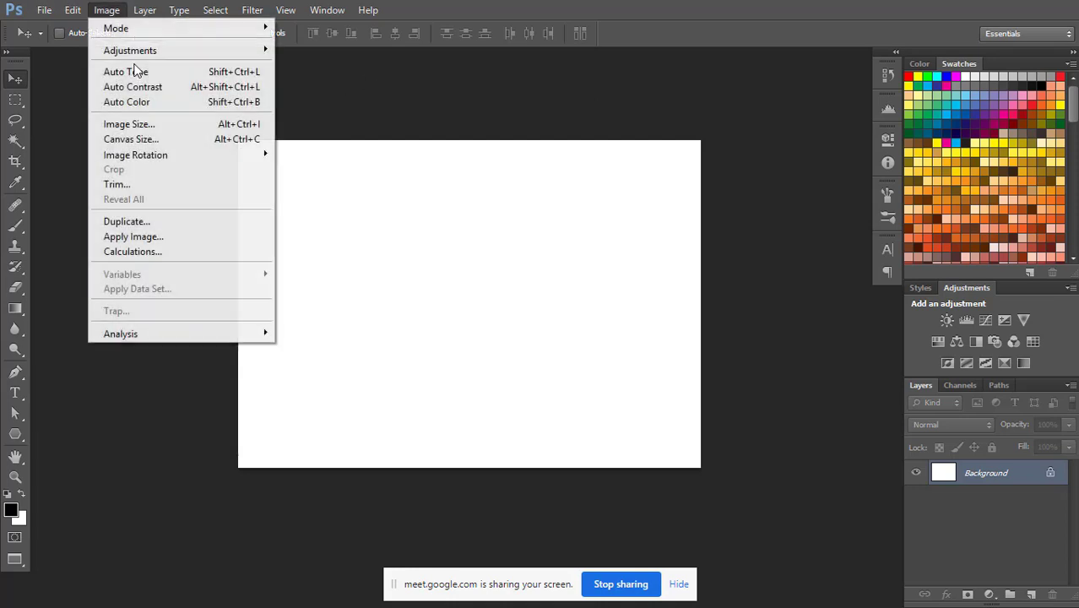
left_click(154, 128)
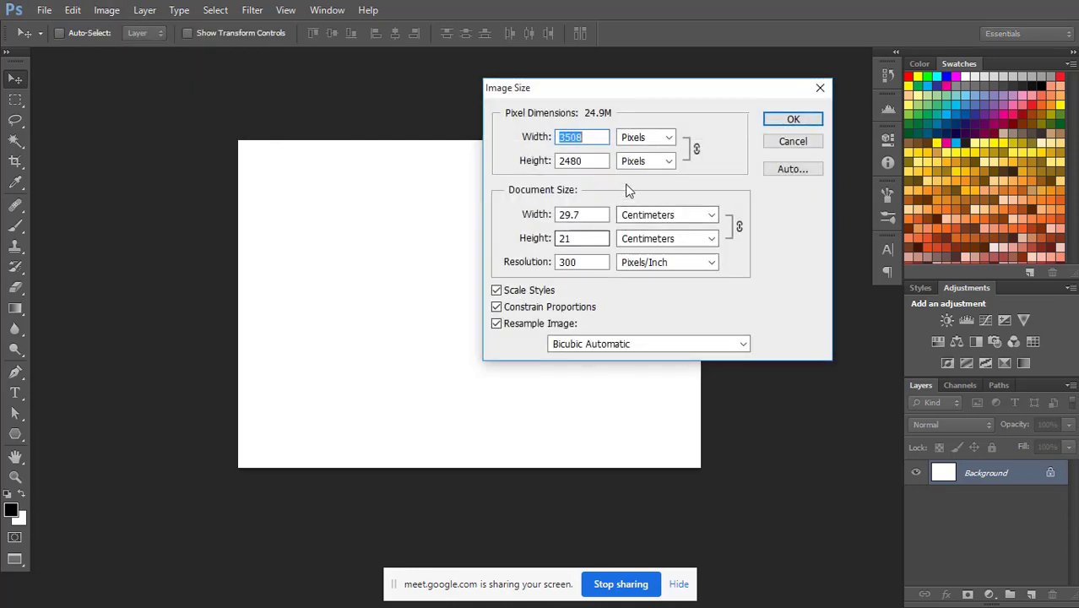
left_click(657, 194)
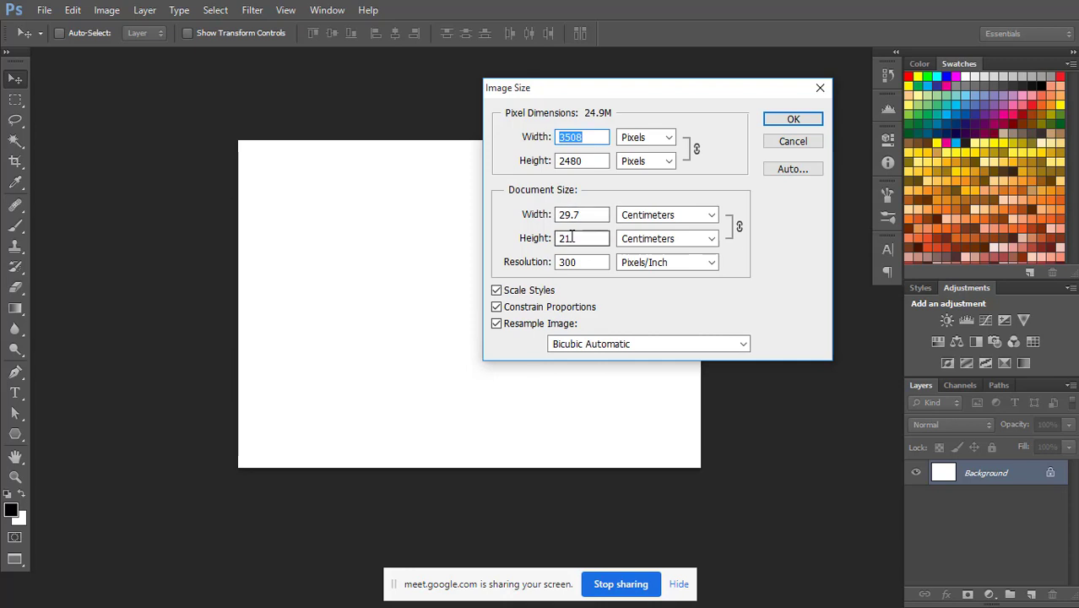
- Close the Image Size settings, add a new layer above the Background, and set up the Brush tool at size 80
left_click(791, 118)
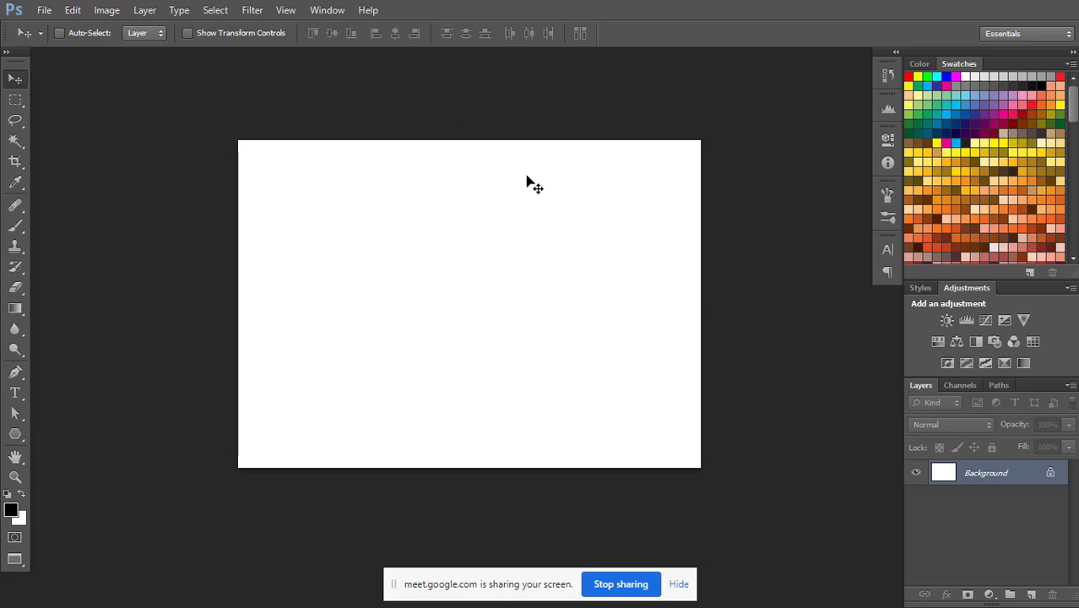
left_click(1031, 594)
key("b")
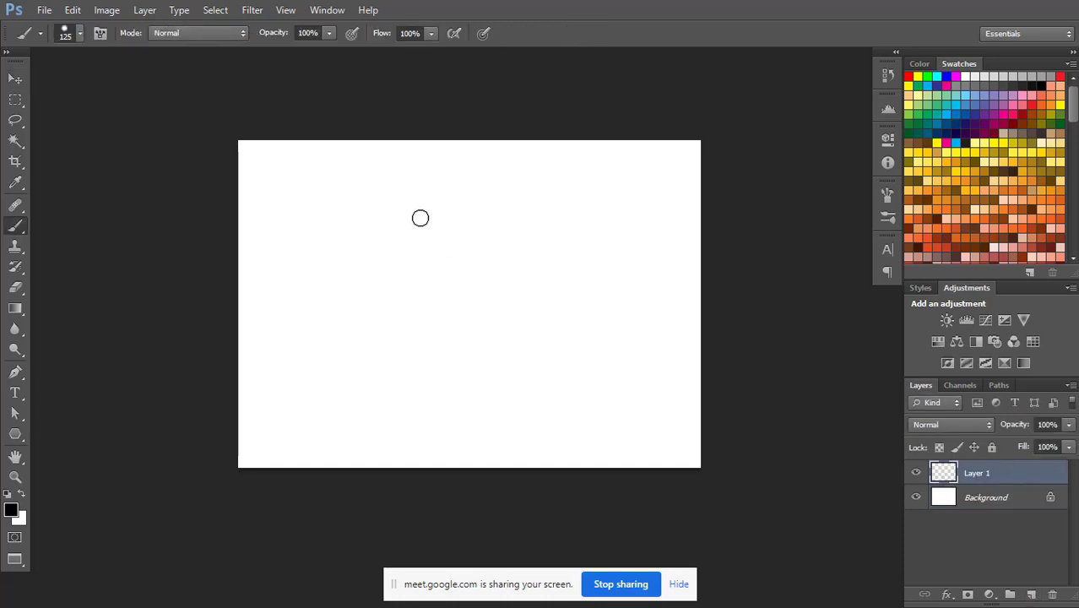
right_click(421, 216)
left_click(605, 54)
key("bracketleft")
key("bracketleft")
key("bracketleft")
- Draw a double-headed arrow across the full width near the page's upper edge and handwrite 29,7 beneath it
left_click_drag(245, 171, 465, 168)
right_click(245, 176)
left_click(255, 180)
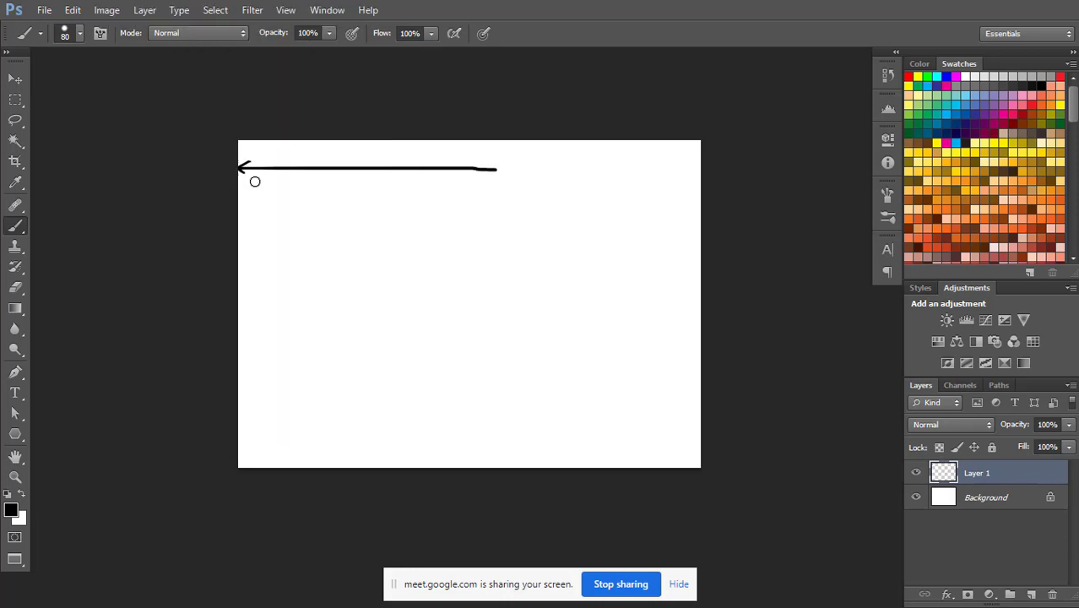
key("ctrl+z")
mouse_move(243, 168)
left_mouse_down()
mouse_move(707, 172)
mouse_move(689, 176)
left_mouse_up()
mouse_move(450, 186)
left_mouse_down()
mouse_move(480, 208)
mouse_move(495, 193)
mouse_move(492, 204)
left_mouse_up()
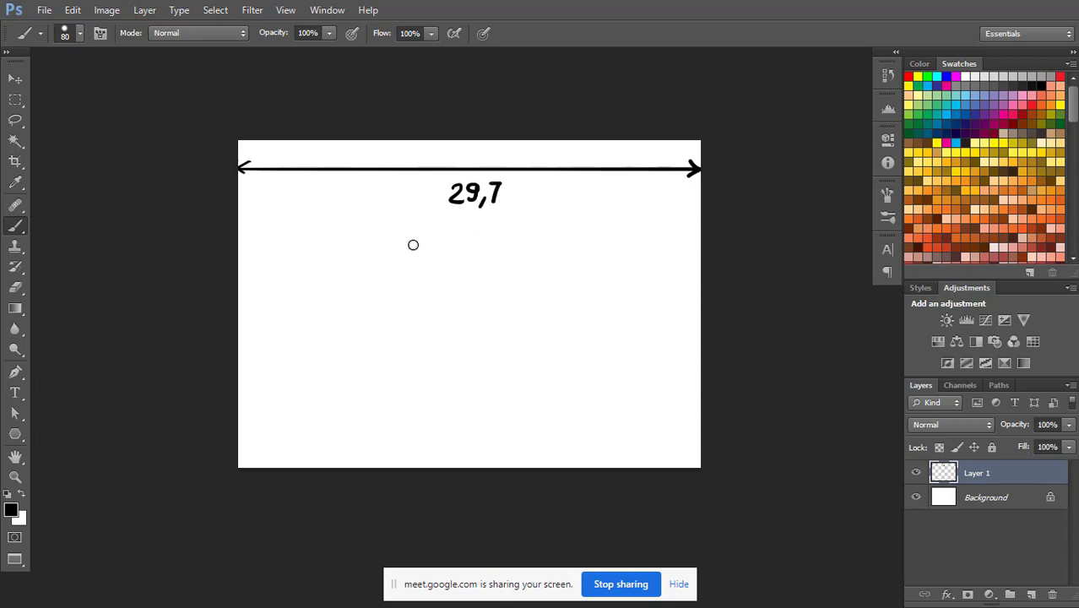
- Handwrite 9,9 below the page width and complete the width note as the division 29,7 : 3 =
left_click_drag(454, 220, 455, 240)
left_click_drag(470, 230, 473, 242)
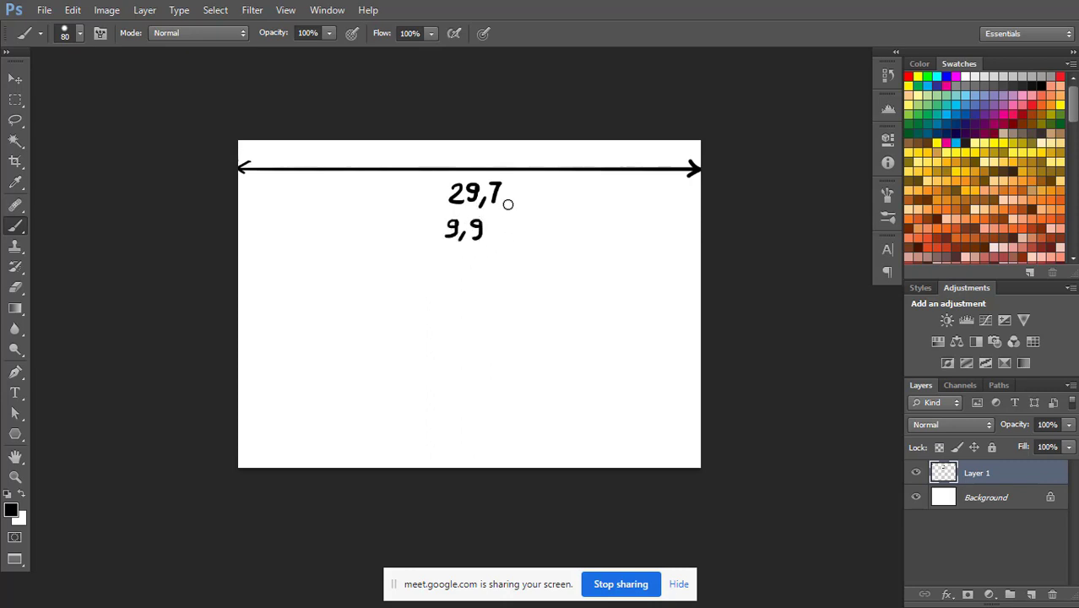
left_click(521, 189)
left_click(521, 199)
mouse_move(535, 186)
left_mouse_down()
mouse_move(537, 204)
mouse_move(587, 192)
mouse_move(588, 200)
left_mouse_up()
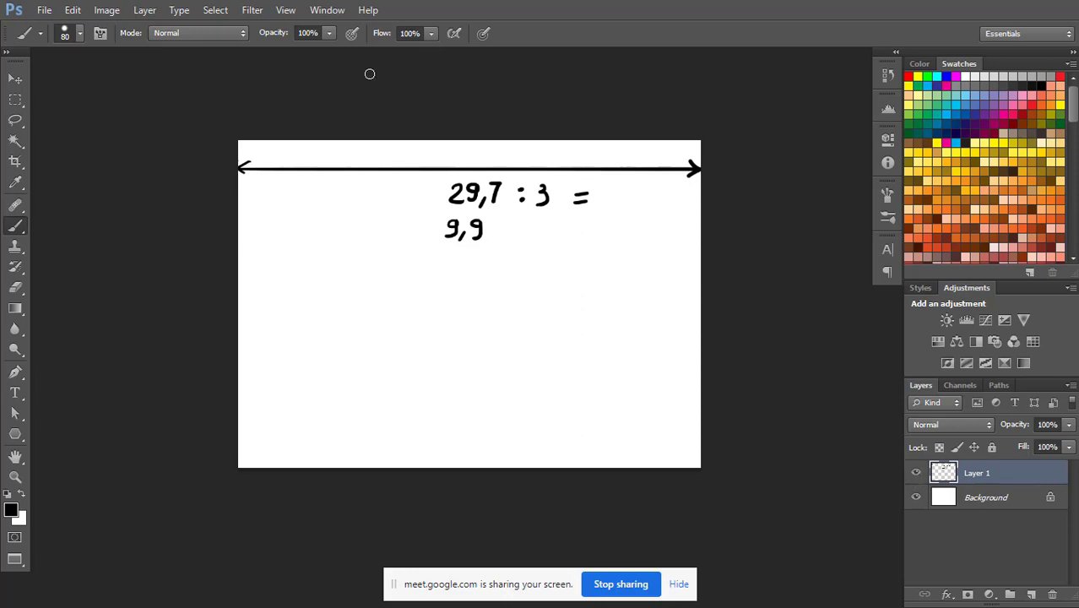
- Add a vertical guide at 9.9 cm
left_click(283, 14)
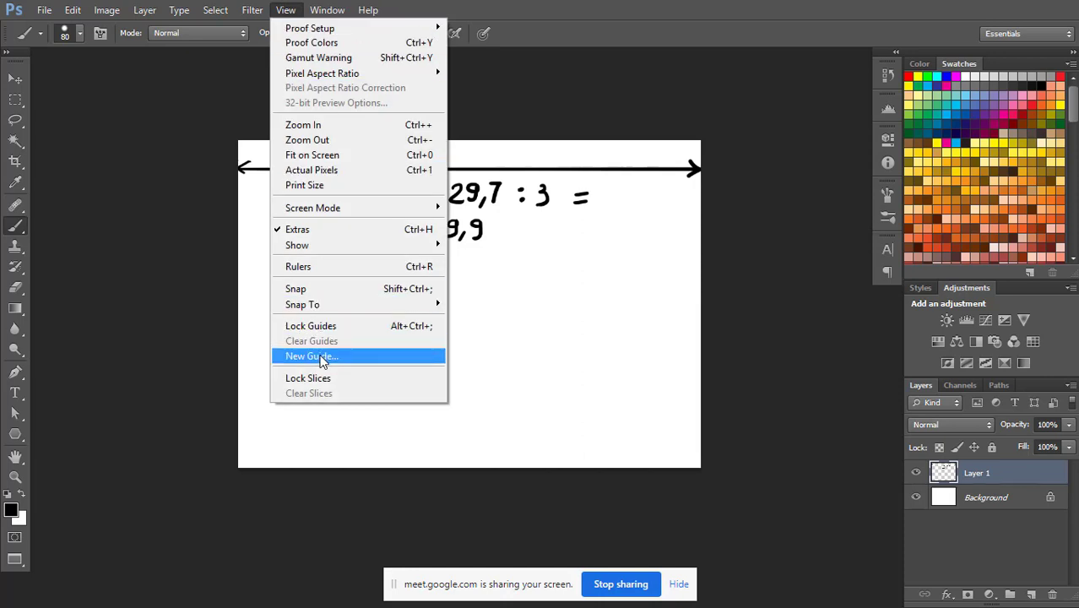
left_click(324, 362)
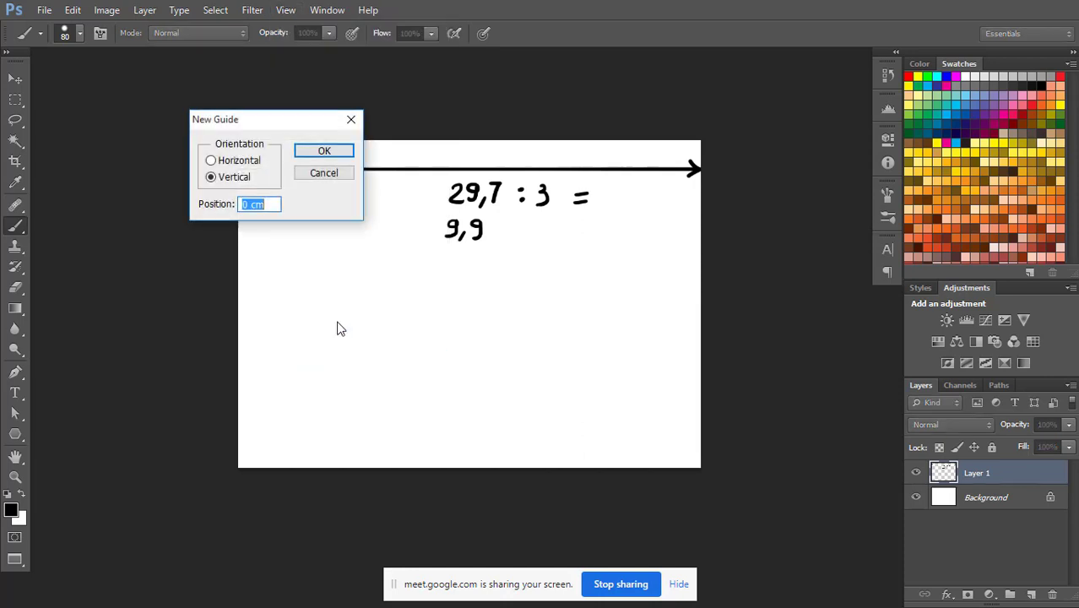
left_click_drag(279, 126, 634, 32)
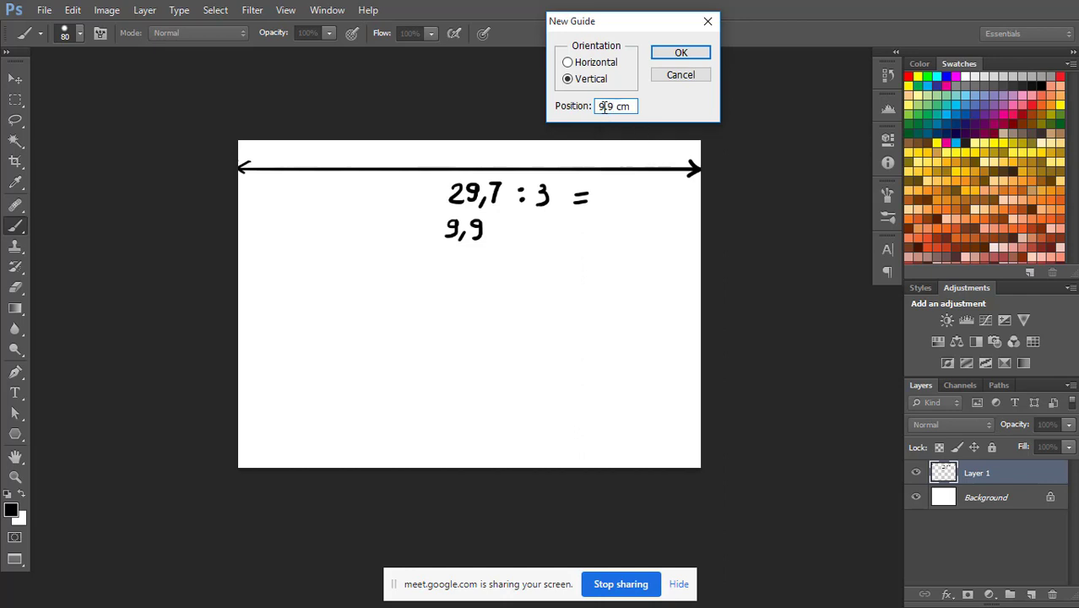
left_click(678, 56)
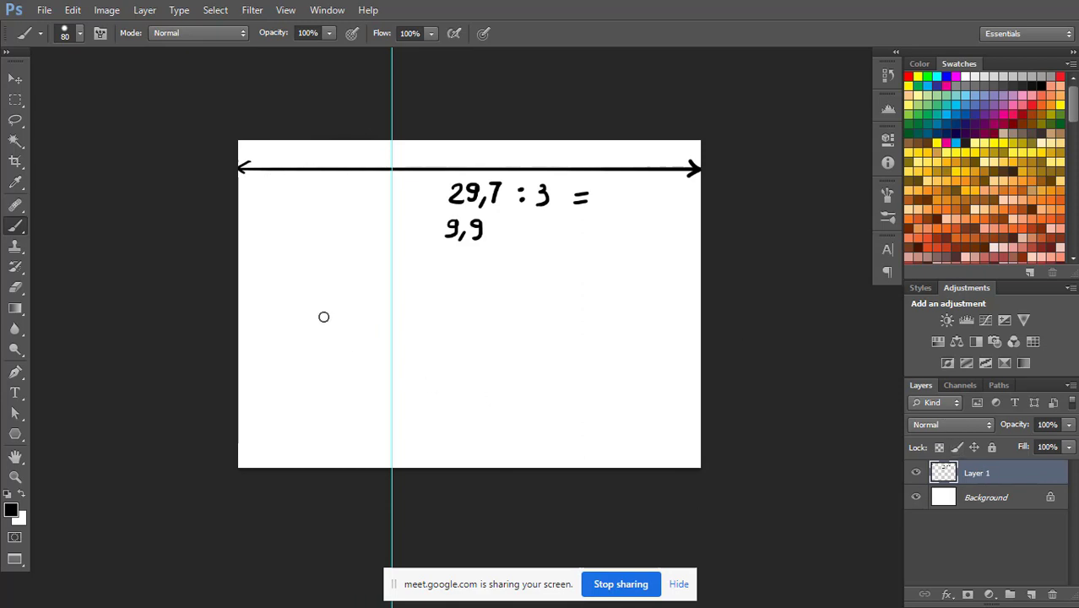
- Mark the first panel with a double-headed arrow labelled 9,9 cm, and write the addition 9,9 + 9,9 = 19,8 under the division
mouse_move(246, 302)
left_mouse_down()
mouse_move(246, 310)
mouse_move(384, 298)
mouse_move(378, 317)
left_mouse_up()
mouse_move(298, 323)
left_mouse_down()
mouse_move(284, 342)
mouse_move(295, 350)
mouse_move(357, 346)
left_mouse_up()
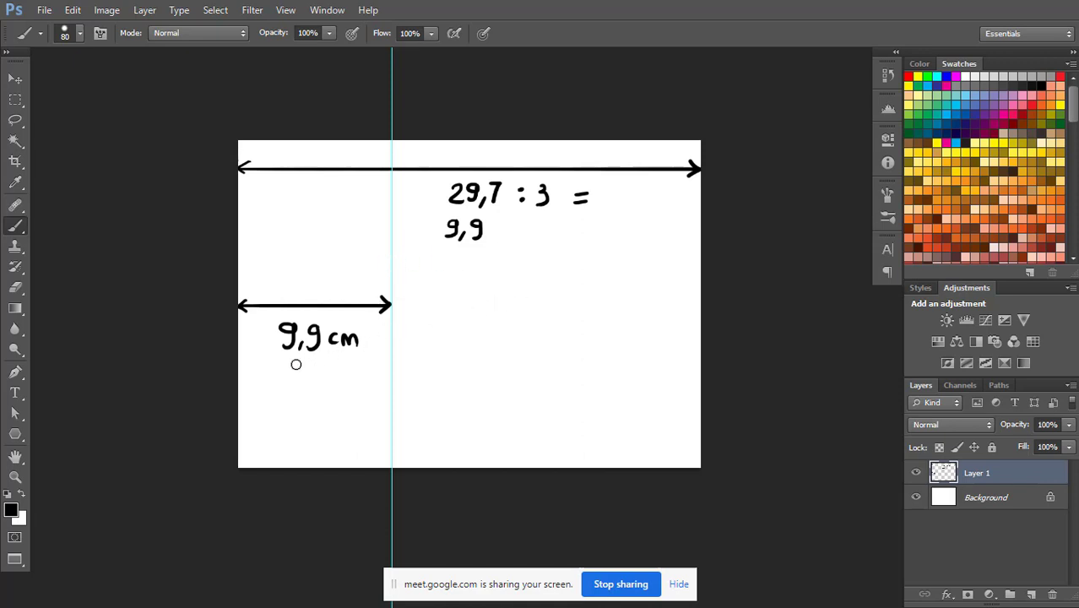
mouse_move(456, 250)
left_mouse_down()
mouse_move(450, 266)
mouse_move(513, 277)
left_mouse_up()
mouse_move(506, 268)
left_mouse_down()
mouse_move(530, 267)
mouse_move(477, 282)
left_mouse_up()
left_click_drag(452, 209, 451, 213)
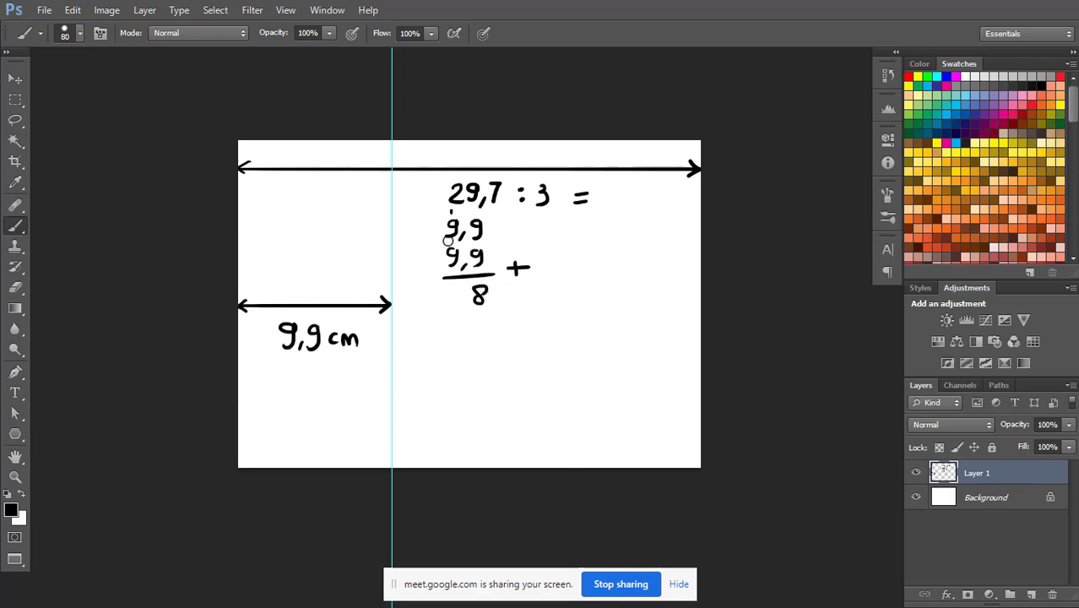
mouse_move(442, 287)
left_mouse_down()
mouse_move(441, 308)
mouse_move(463, 310)
left_mouse_up()
- Add a second vertical guide at 19.8 cm
left_click(287, 12)
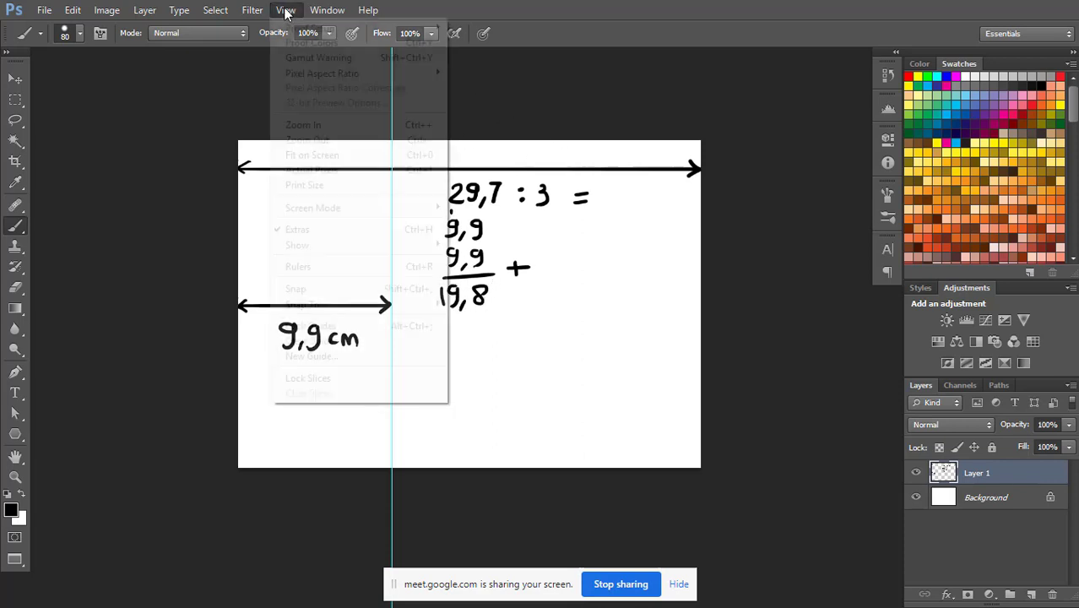
left_click(333, 355)
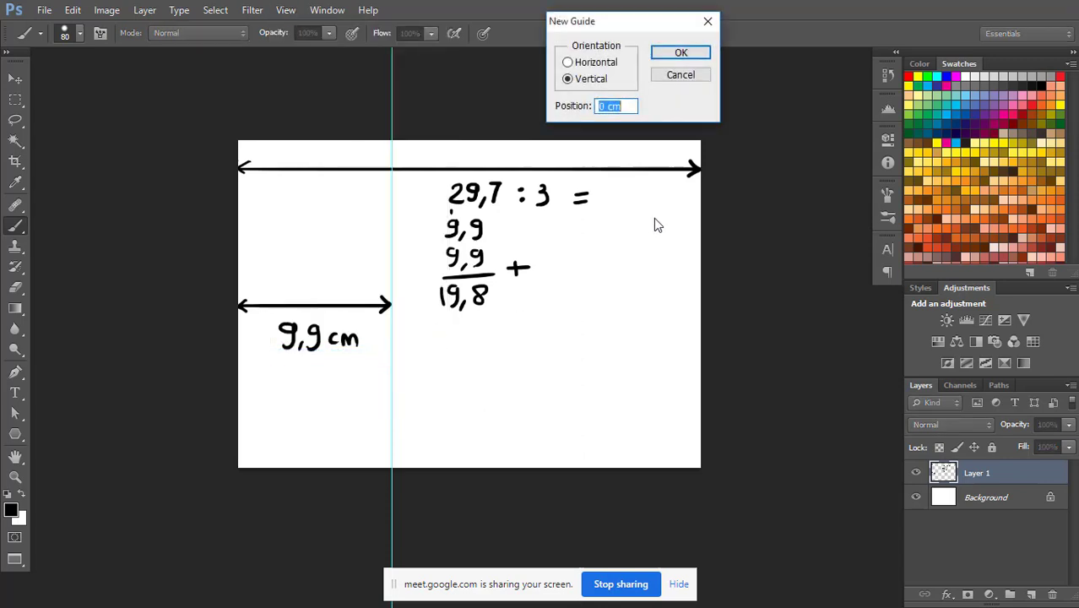
double_click(602, 106)
type("19.8")
left_click(678, 53)
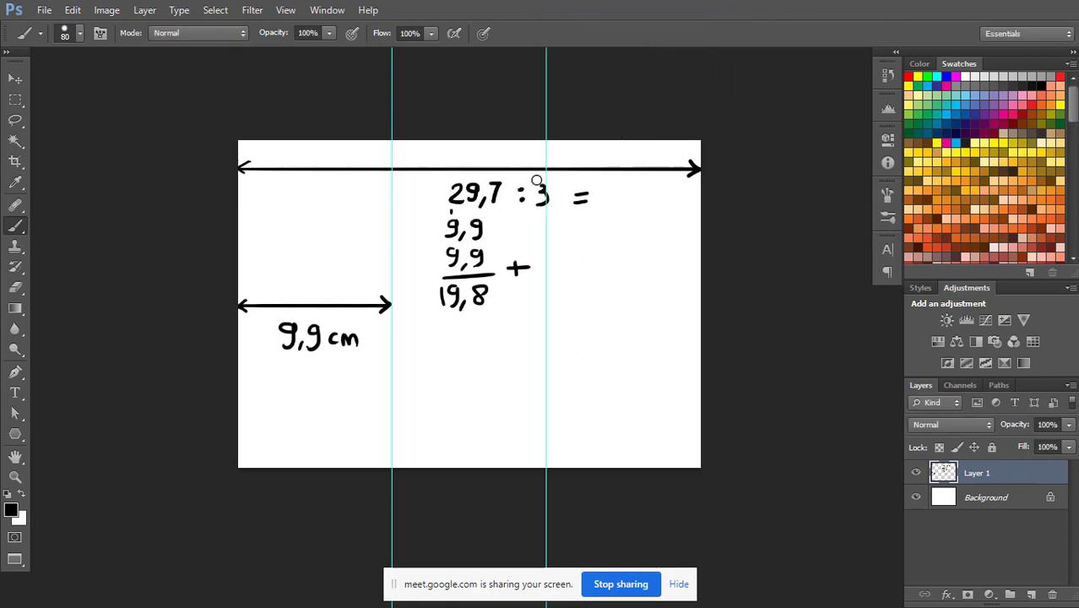
- Hide the layer with the measurement notes and sketch a tilted sheet divided into three panels on a new layer
left_click(916, 472)
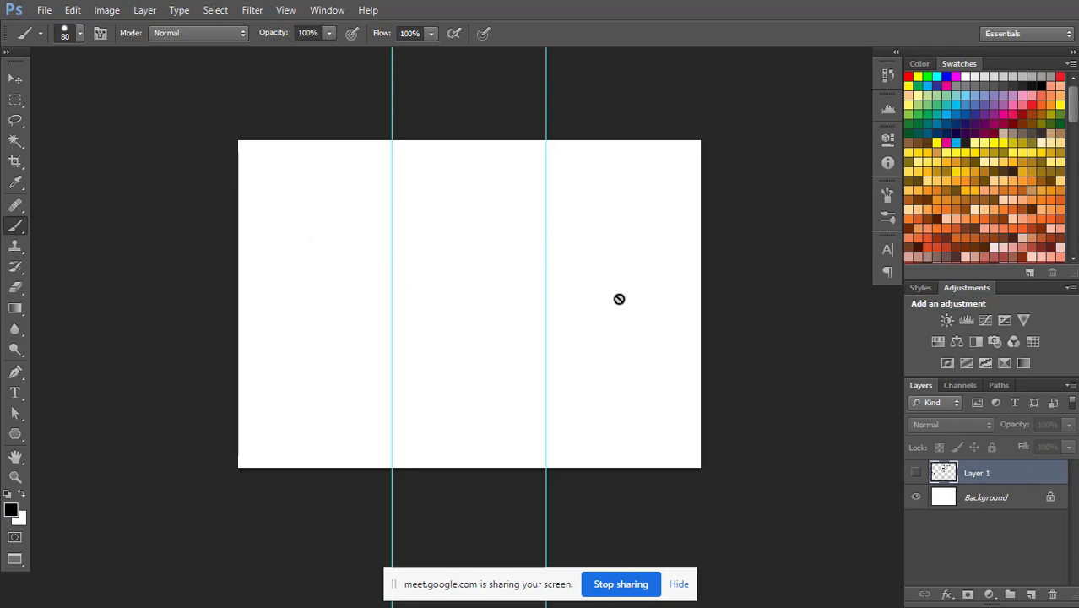
left_click(1031, 594)
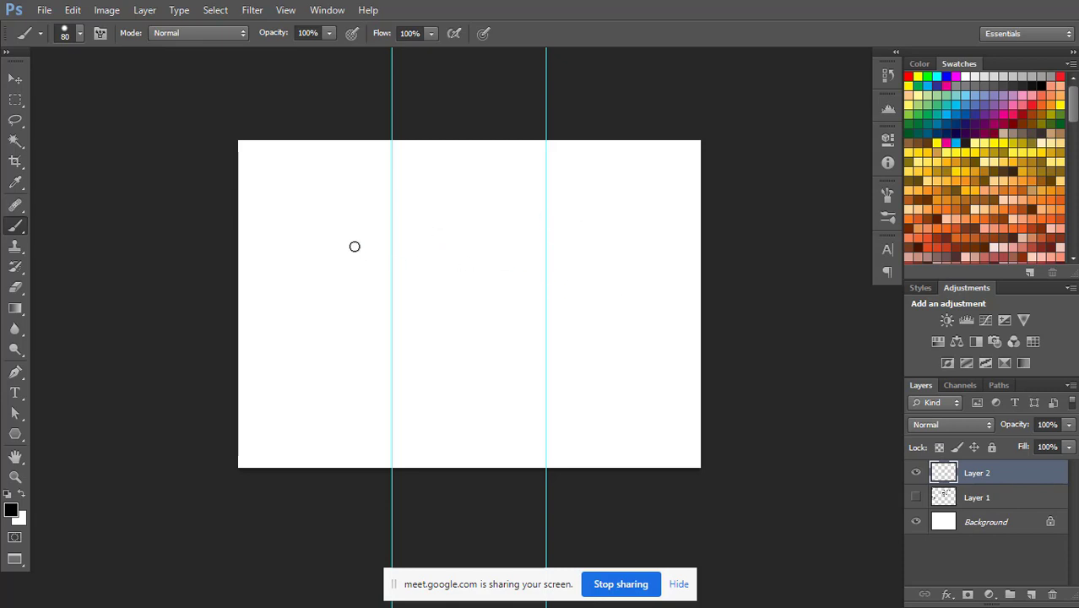
mouse_move(373, 323)
left_mouse_down()
mouse_move(354, 241)
mouse_move(433, 223)
mouse_move(494, 224)
mouse_move(522, 298)
left_mouse_up()
left_click_drag(373, 322, 522, 297)
left_click_drag(398, 225, 420, 320)
left_click_drag(443, 218, 469, 313)
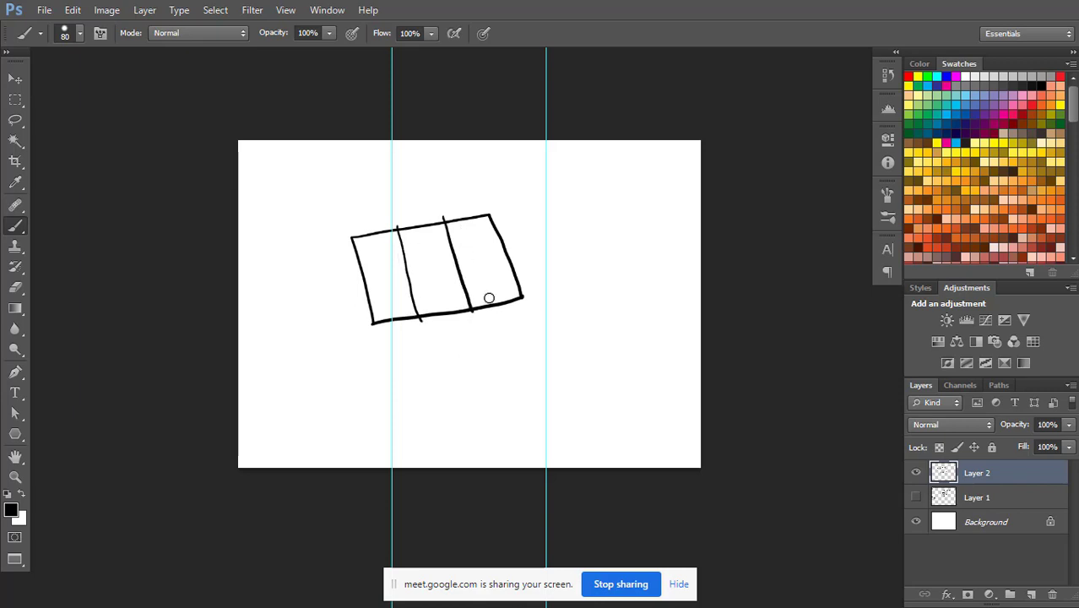
- Switch to the Meet call in the browser to check the chat and participants, and return to Photoshop
key("alt+Tab")
key("alt+Tab")
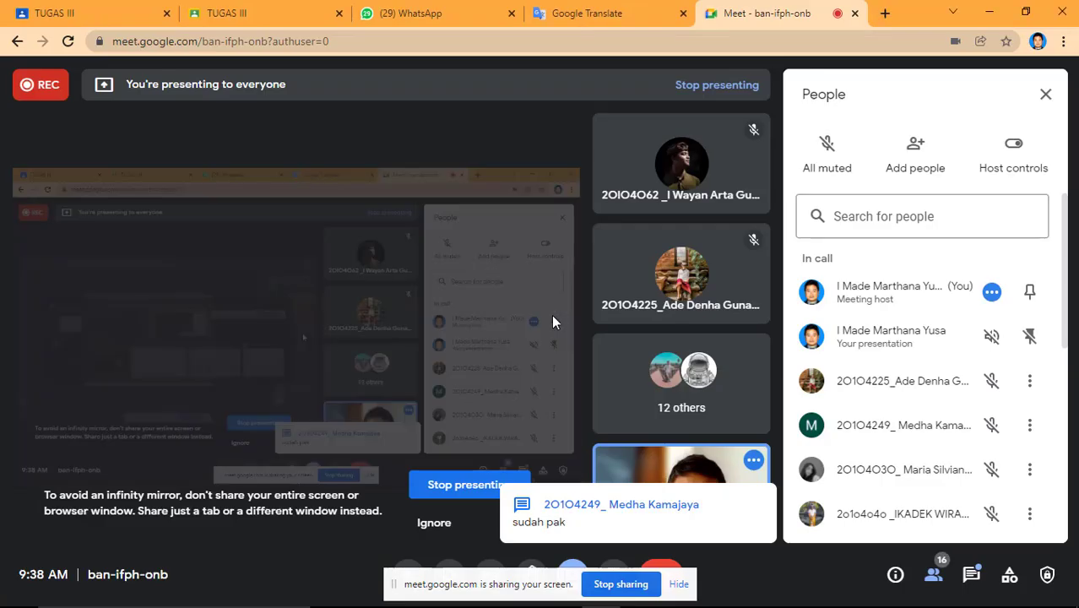
key("alt+Tab")
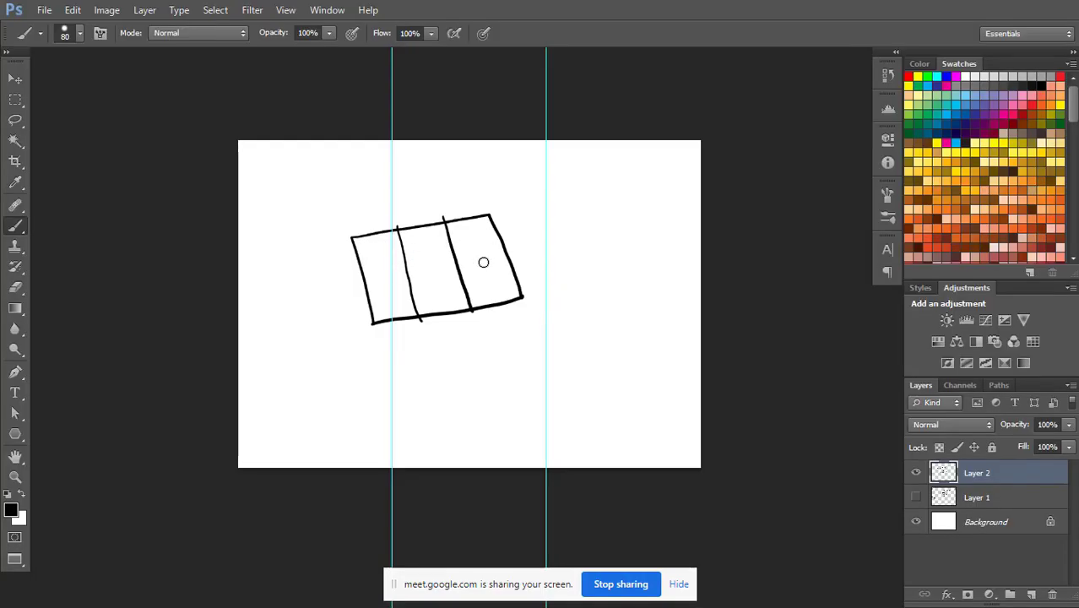
- Move the sheet sketch up and left, and draw below it the sheet with both outer panels raised and curved fold arrows
left_click_drag(470, 266, 418, 239)
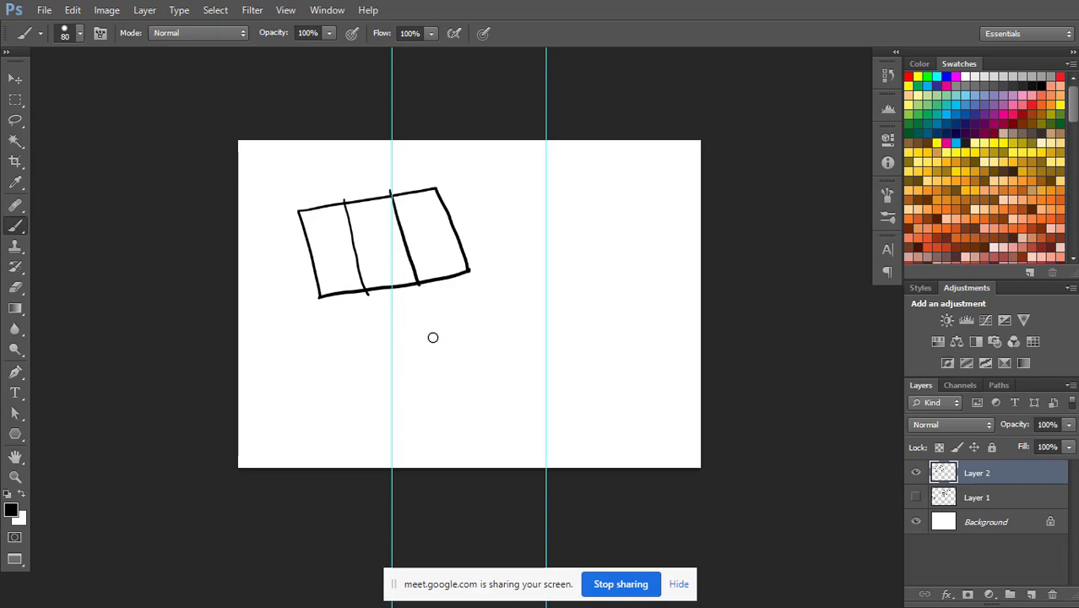
mouse_move(425, 312)
left_mouse_down()
mouse_move(433, 348)
mouse_move(493, 404)
left_mouse_up()
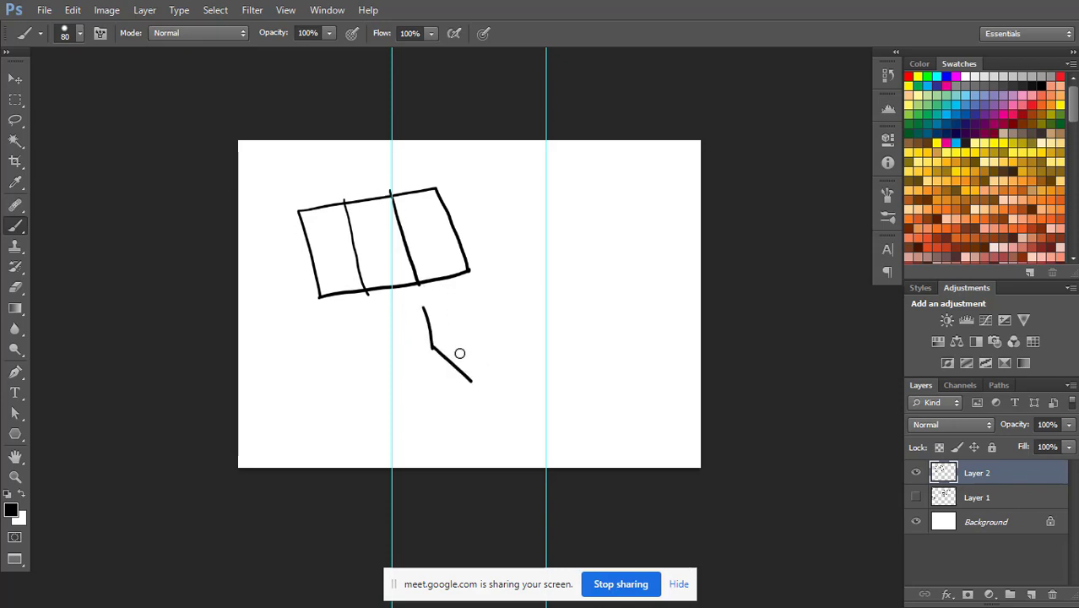
mouse_move(423, 307)
left_mouse_down()
mouse_move(497, 360)
mouse_move(495, 406)
left_mouse_up()
left_click_drag(496, 404, 532, 386)
left_click_drag(434, 347, 451, 339)
mouse_move(455, 337)
left_mouse_down()
mouse_move(477, 338)
mouse_move(536, 386)
left_mouse_up()
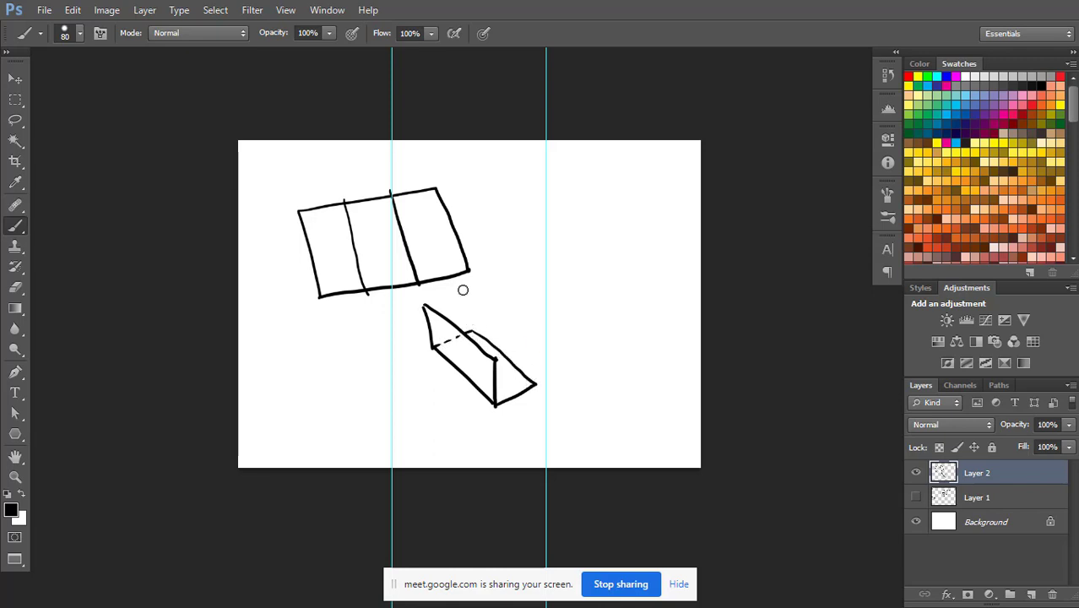
left_click_drag(463, 292, 469, 329)
mouse_move(464, 292)
left_mouse_down()
mouse_move(537, 338)
mouse_move(537, 385)
left_mouse_up()
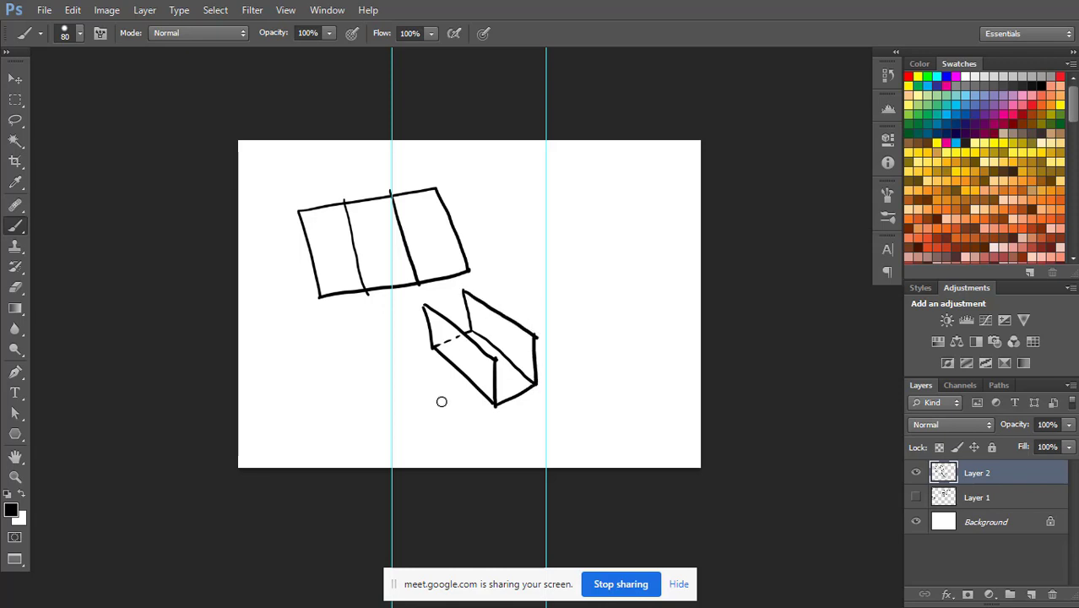
mouse_move(453, 391)
left_mouse_down()
mouse_move(440, 398)
mouse_move(434, 364)
mouse_move(459, 354)
mouse_move(450, 396)
left_mouse_up()
mouse_move(550, 364)
left_mouse_down()
mouse_move(550, 335)
mouse_move(517, 315)
mouse_move(532, 323)
mouse_move(530, 301)
mouse_move(562, 338)
mouse_move(547, 360)
left_mouse_up()
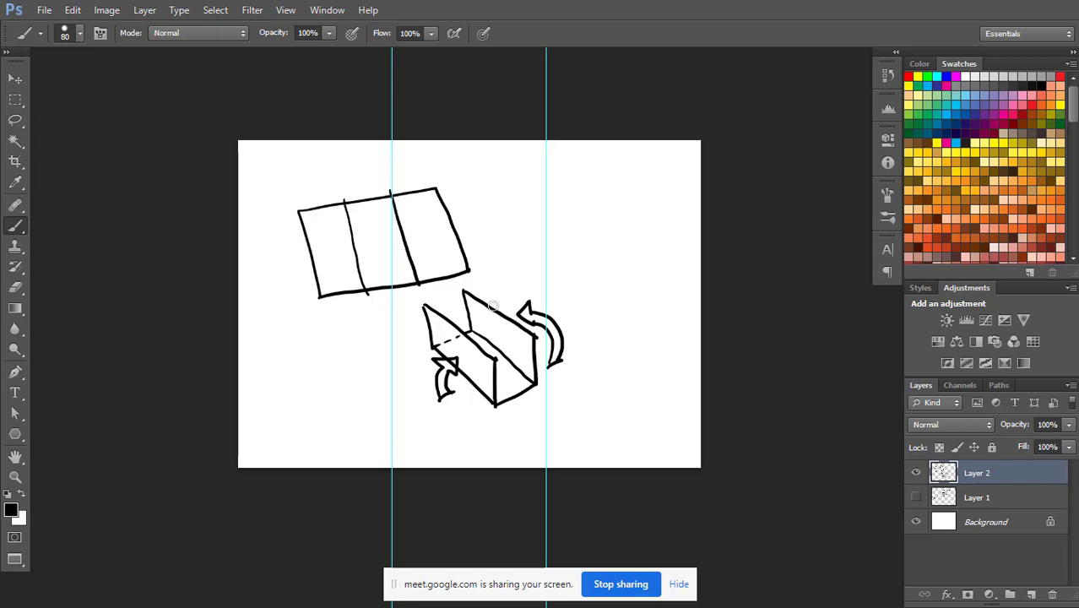
- Move the sketches further towards the page's upper-left corner and number them 1 and 2 in circles
key("v")
left_click_drag(491, 273, 451, 244)
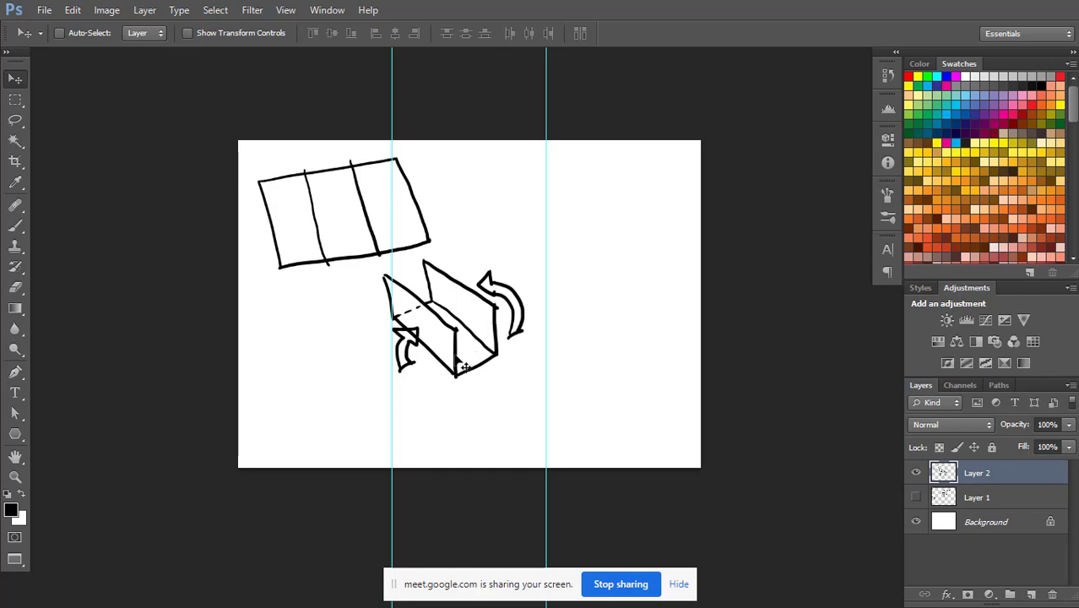
key("b")
mouse_move(309, 286)
left_mouse_down()
mouse_move(315, 301)
mouse_move(305, 303)
mouse_move(322, 276)
left_mouse_up()
mouse_move(464, 387)
left_mouse_down()
mouse_move(479, 410)
mouse_move(454, 390)
left_mouse_up()
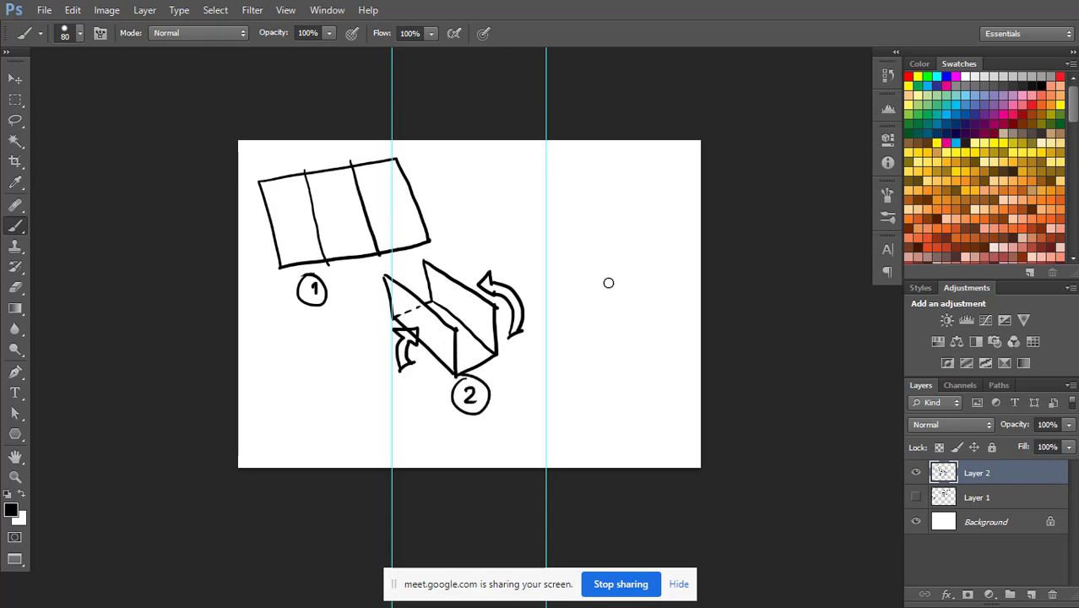
- Sketch the third folding stage with one panel folded flat and one still raised, adding a curved arrow and a circled 3
scroll(542, 327, "up", 2)
right_click(573, 320)
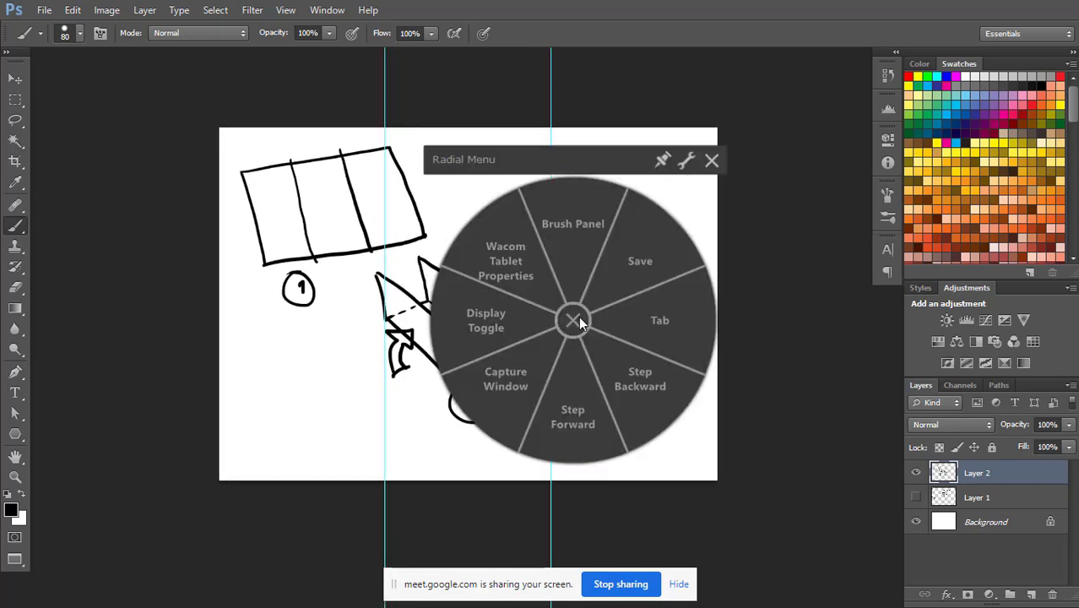
left_click(578, 317)
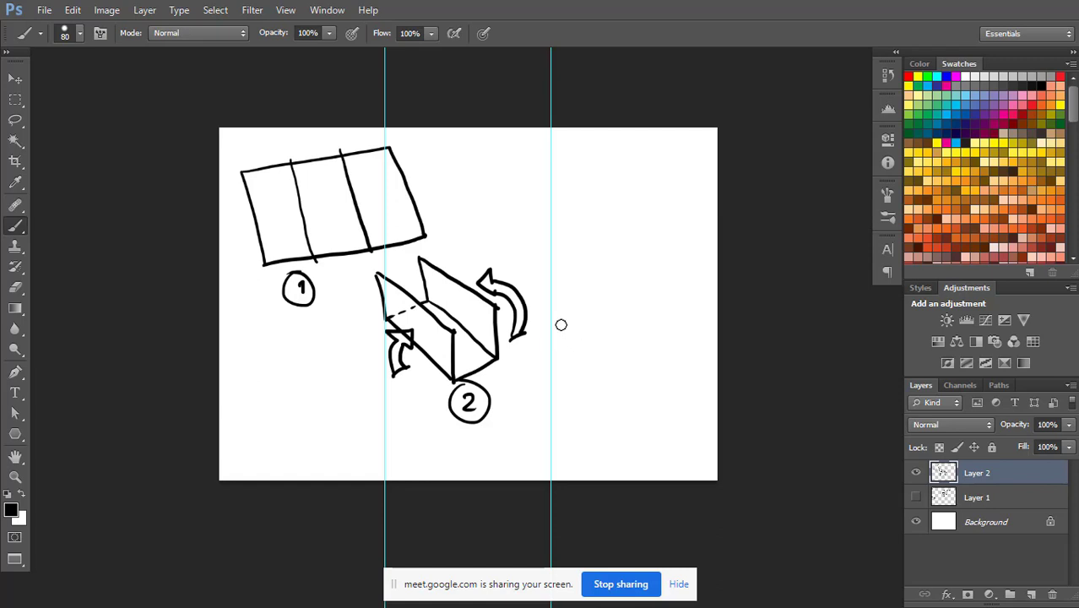
left_click_drag(561, 324, 626, 415)
mouse_move(562, 327)
left_mouse_down()
mouse_move(596, 310)
mouse_move(671, 392)
mouse_move(628, 418)
mouse_move(683, 390)
left_mouse_up()
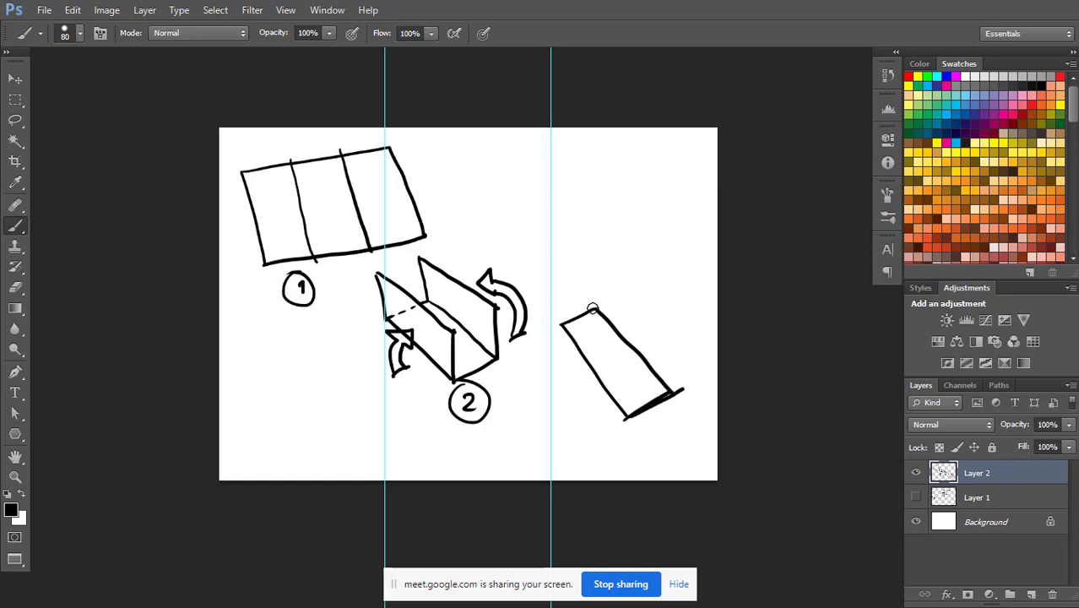
mouse_move(592, 309)
left_mouse_down()
mouse_move(621, 323)
mouse_move(681, 390)
left_mouse_up()
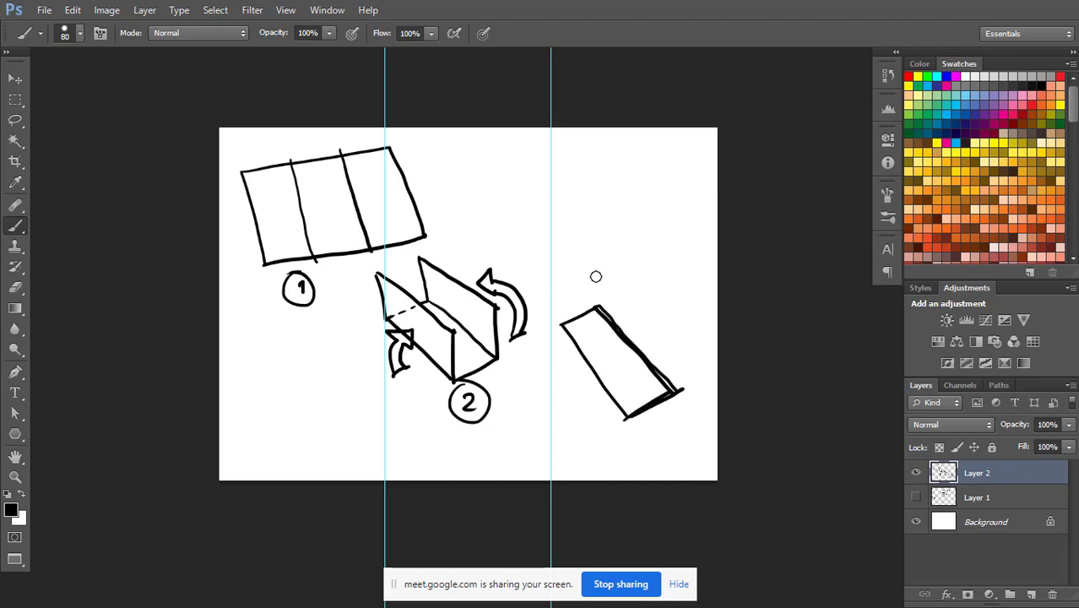
mouse_move(596, 274)
left_mouse_down()
mouse_move(597, 308)
mouse_move(650, 310)
mouse_move(665, 324)
mouse_move(676, 390)
left_mouse_up()
mouse_move(600, 363)
left_mouse_down()
mouse_move(566, 390)
mouse_move(558, 368)
mouse_move(601, 339)
mouse_move(596, 375)
mouse_move(617, 359)
mouse_move(597, 369)
left_mouse_up()
mouse_move(662, 428)
left_mouse_down()
mouse_move(671, 457)
mouse_move(651, 421)
left_mouse_up()
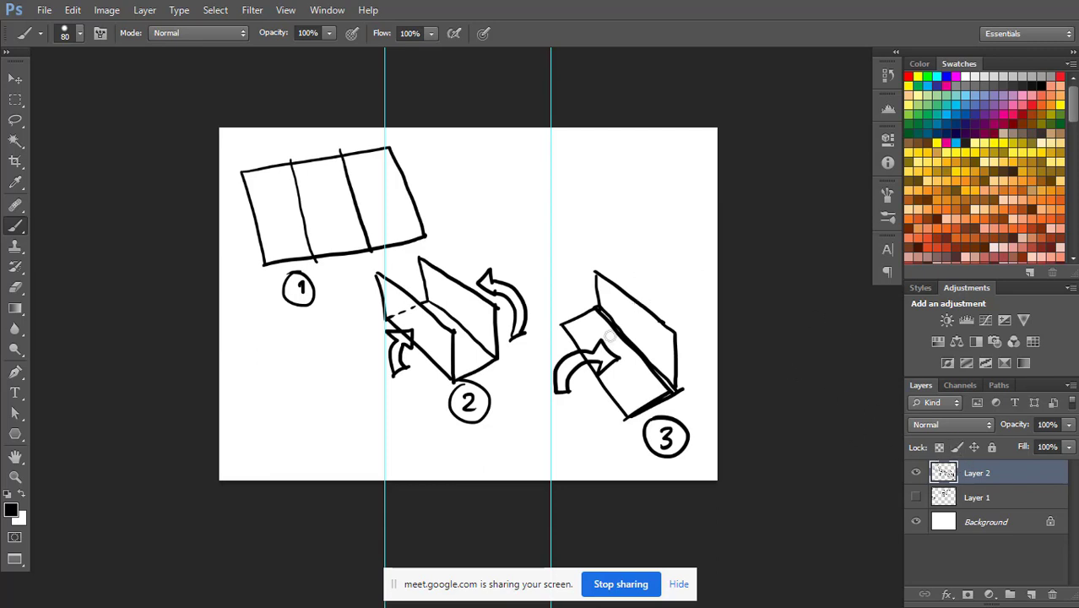
- Try to scale the three folding sketches down towards the page's upper-left corner
key("ctrl+t")
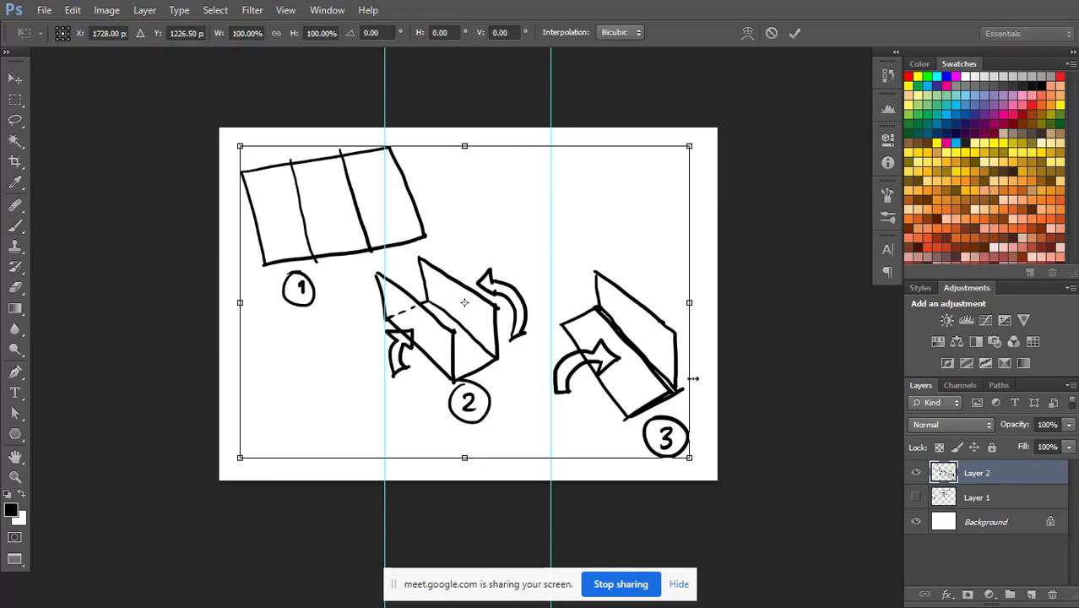
mouse_move(688, 458)
left_mouse_down()
mouse_move(588, 378)
mouse_move(562, 377)
left_mouse_up()
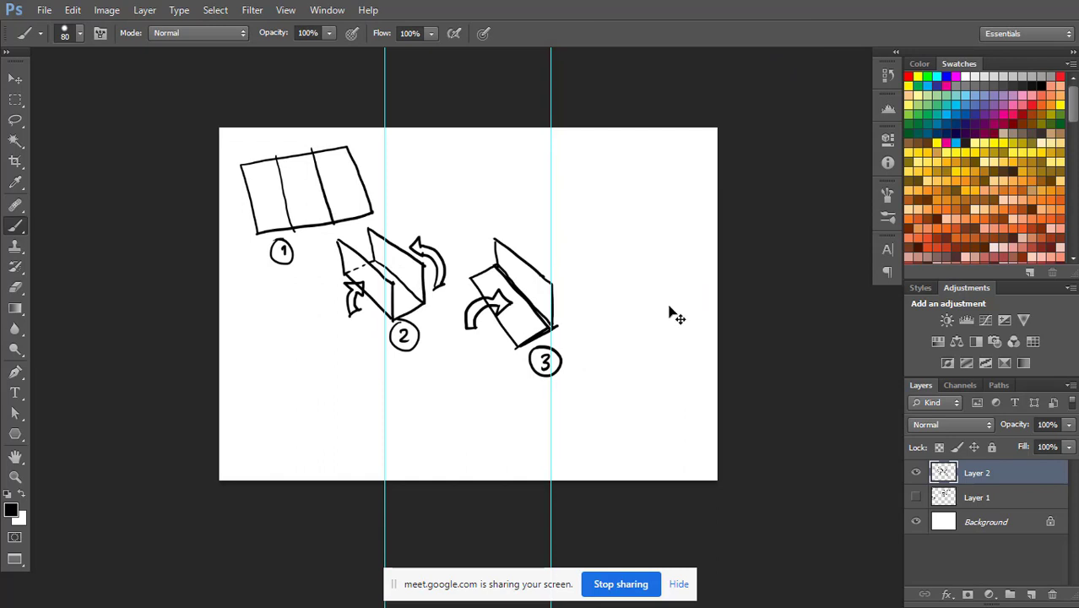
key("ctrl+z")
- Scale the three numbered folding sketches down to about 68% towards the page's upper-left corner
key("ctrl+t")
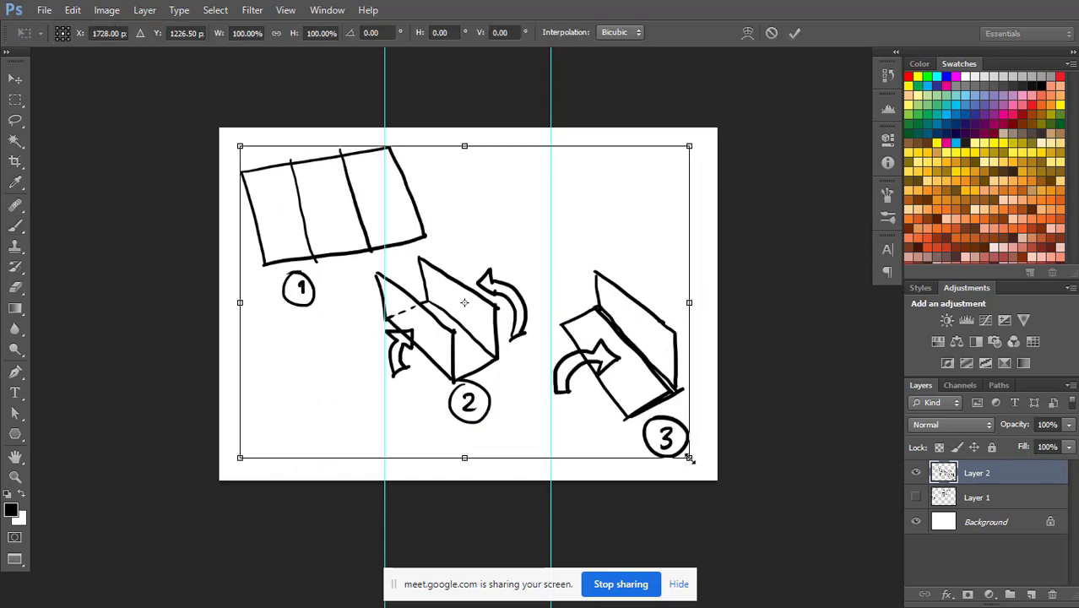
left_click_drag(688, 460, 547, 359)
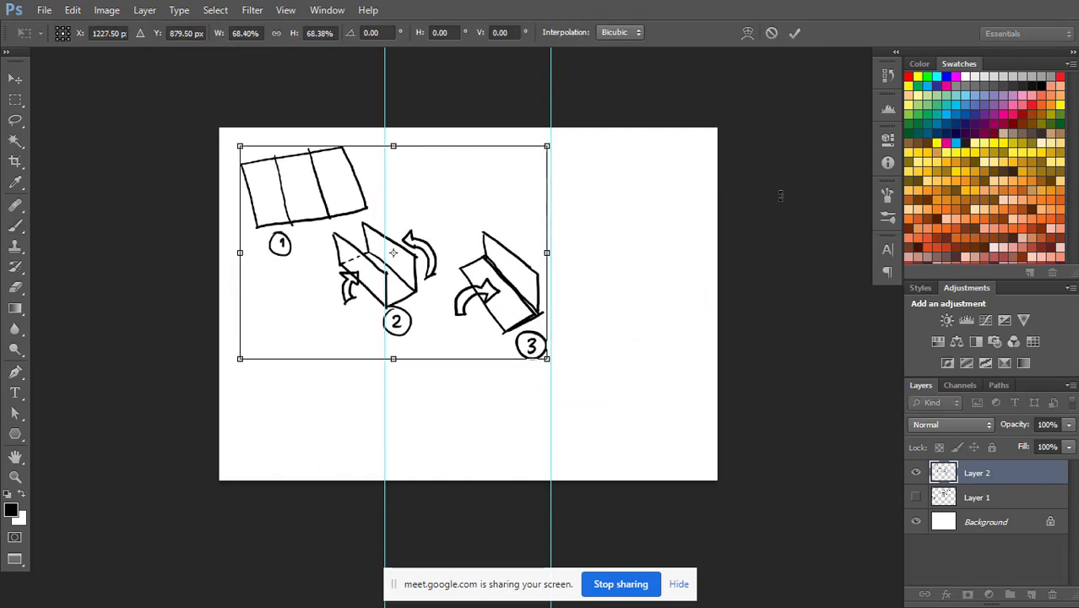
left_click(795, 34)
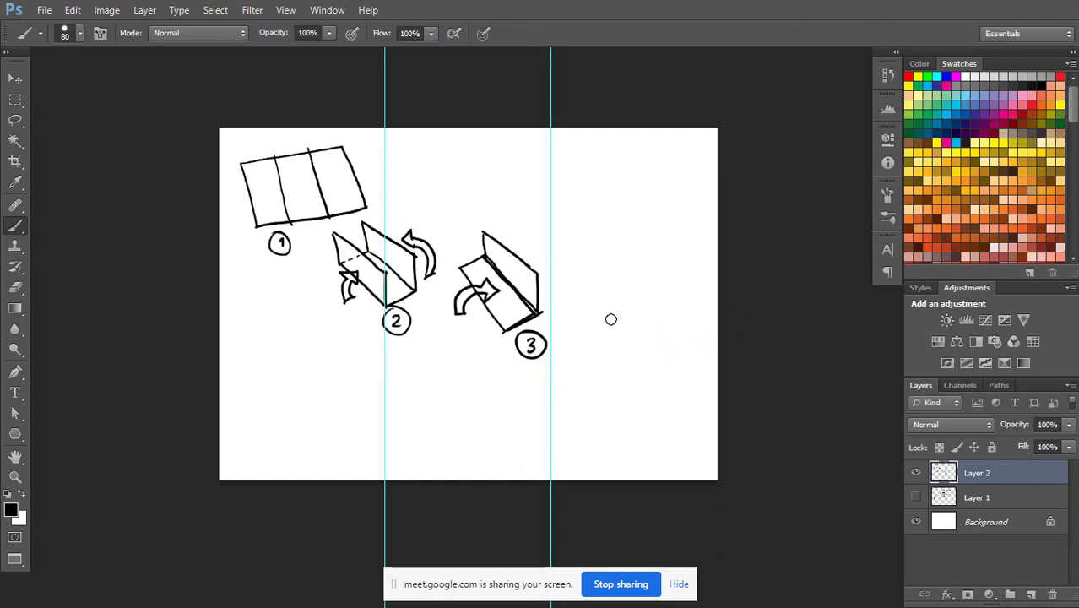
- Sketch the fully folded narrow panel near the page's lower-right corner, with a curved fold arrow and a circled 4
mouse_move(599, 324)
left_mouse_down()
mouse_move(641, 400)
mouse_move(658, 386)
left_mouse_up()
key("ctrl+z")
mouse_move(590, 326)
left_mouse_down()
mouse_move(642, 408)
mouse_move(664, 396)
mouse_move(652, 372)
mouse_move(585, 326)
mouse_move(622, 310)
mouse_move(673, 391)
left_mouse_up()
mouse_move(675, 341)
left_mouse_down()
mouse_move(663, 340)
mouse_move(638, 368)
mouse_move(640, 352)
mouse_move(675, 330)
mouse_move(677, 344)
left_mouse_up()
mouse_move(667, 411)
left_mouse_down()
mouse_move(672, 428)
mouse_move(687, 414)
left_mouse_up()
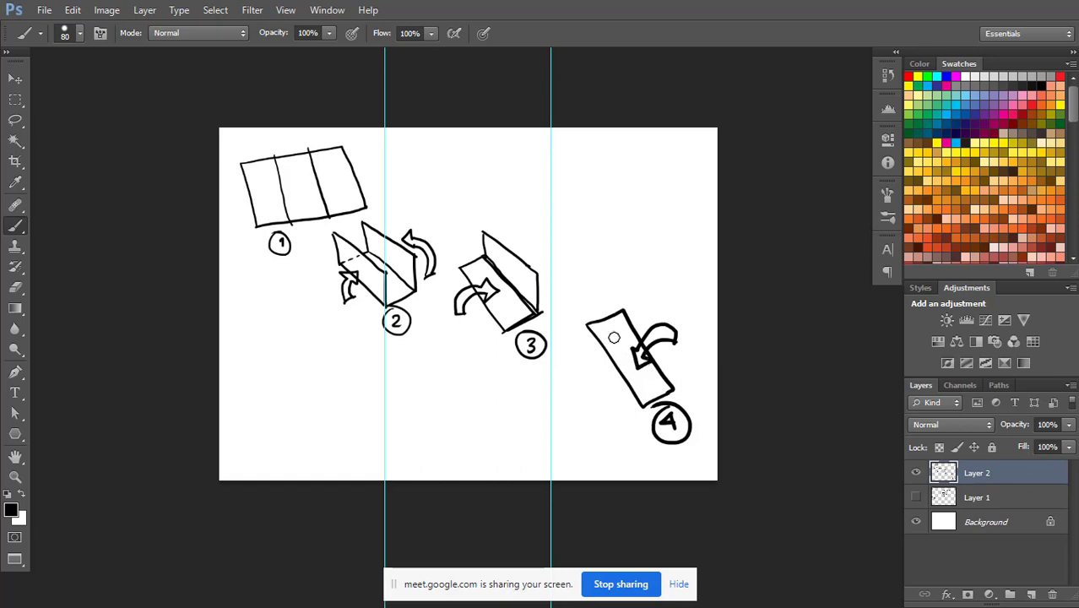
- Reduce the brush size to 45 and write Cover by hand at the top of the folded panel in sketch 4
key("bracketleft")
key("bracketleft")
key("bracketleft")
key("bracketleft")
left_click_drag(606, 333, 632, 324)
key("z")
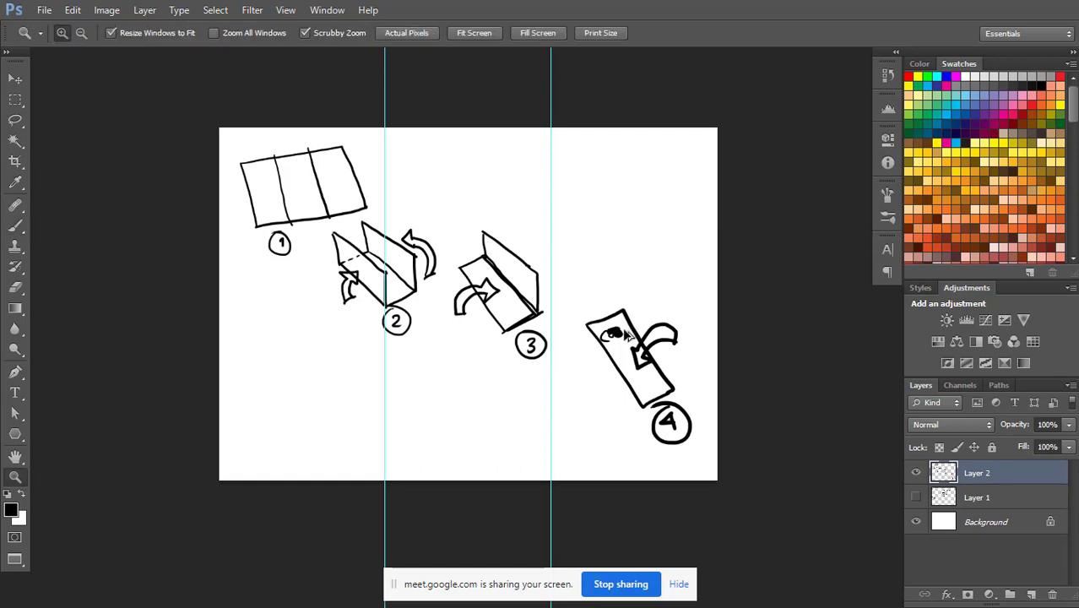
key("ctrl+z")
key("b")
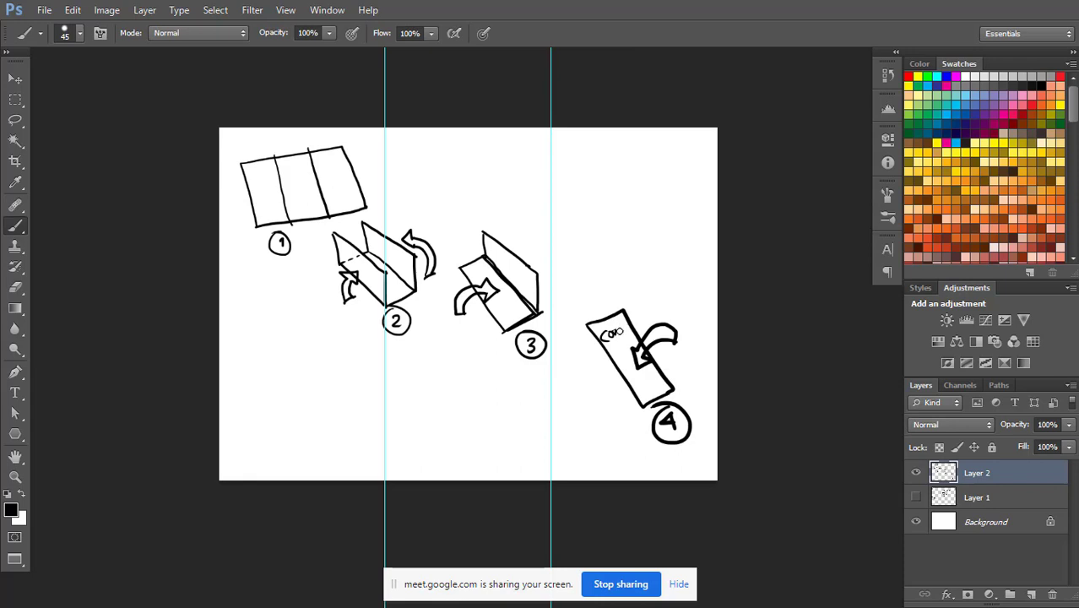
left_click_drag(615, 342, 632, 327)
- Sketch a larger tilted sheet above sketch 4 and divide it into three panels with two fold lines
mouse_move(527, 188)
left_mouse_down()
mouse_move(559, 267)
mouse_move(544, 189)
mouse_move(677, 161)
mouse_move(708, 237)
left_mouse_up()
left_click_drag(557, 268, 707, 239)
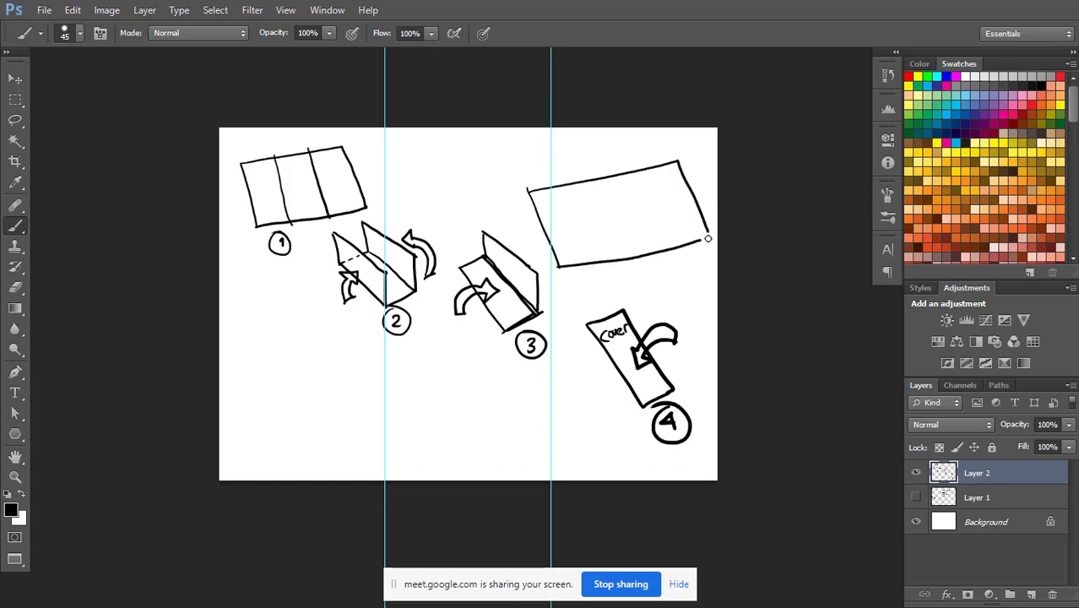
left_click_drag(582, 182, 610, 259)
left_click_drag(631, 171, 665, 250)
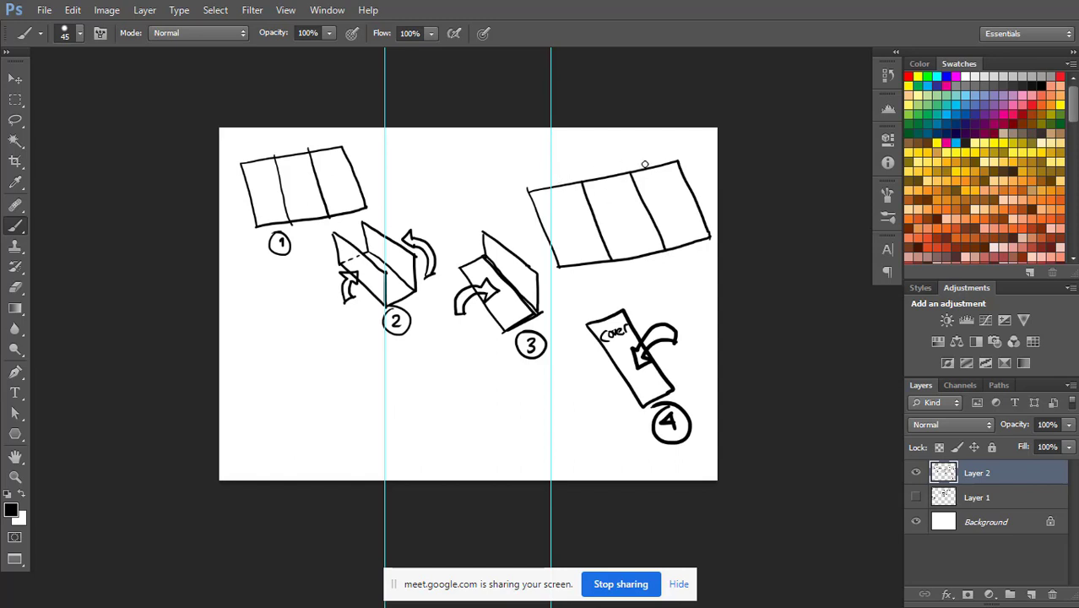
mouse_move(707, 164)
left_mouse_down()
mouse_move(658, 160)
mouse_move(658, 169)
mouse_move(648, 156)
mouse_move(713, 157)
left_mouse_up()
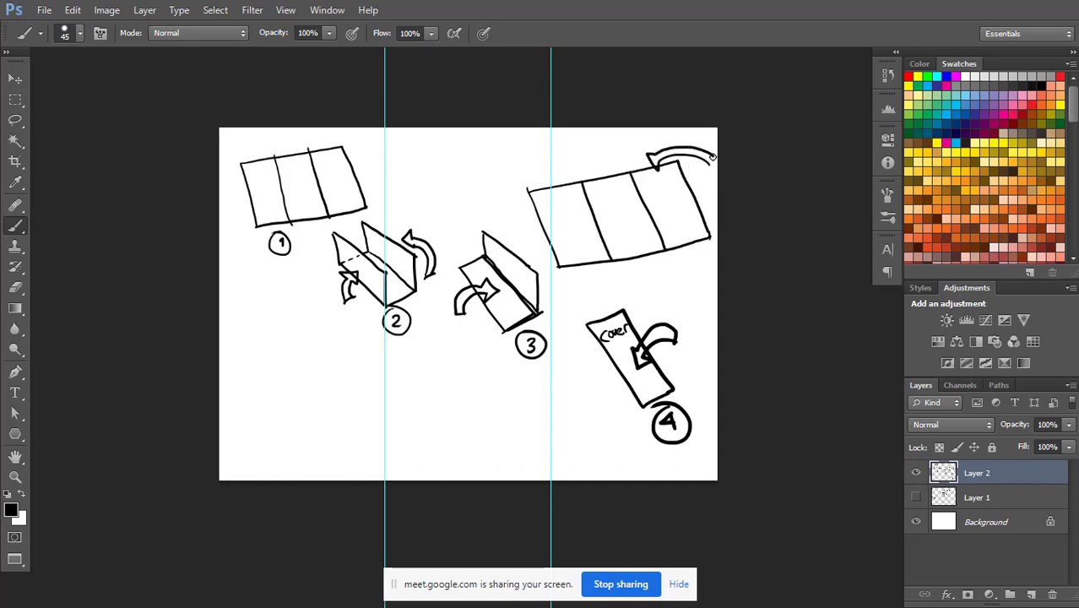
key("ctrl+alt+z")
key("ctrl+alt+z")
key("ctrl+alt+z")
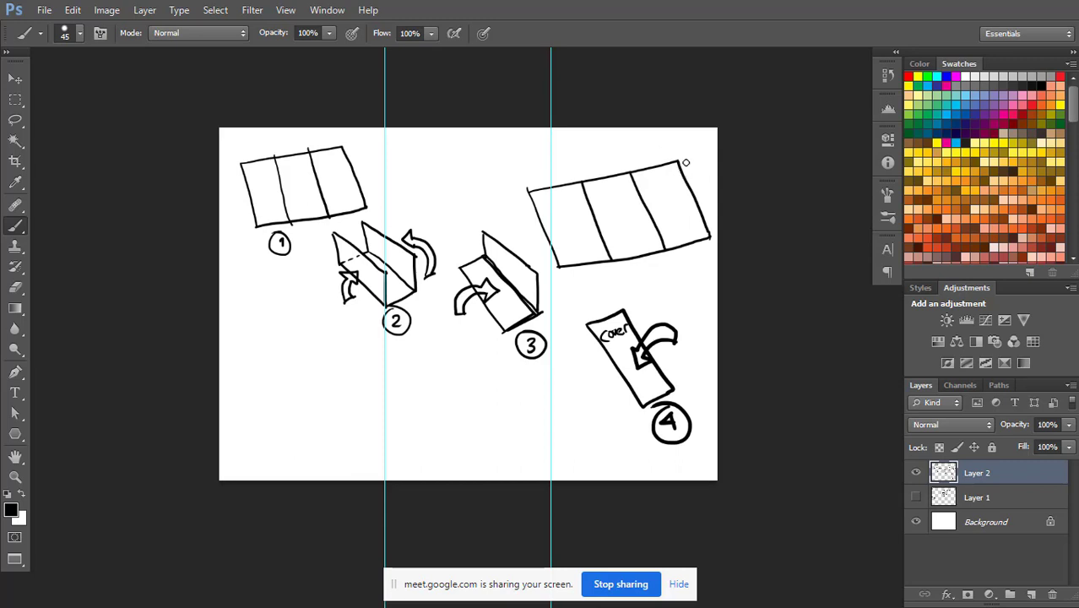
- Annotate the large sheet sketch with a curved fold arrow at its upper-right corner, Cover and Back cover on its first two panels, and a circled 5
mouse_move(698, 170)
left_mouse_down()
mouse_move(666, 156)
mouse_move(658, 168)
mouse_move(652, 155)
mouse_move(674, 134)
mouse_move(702, 169)
left_mouse_up()
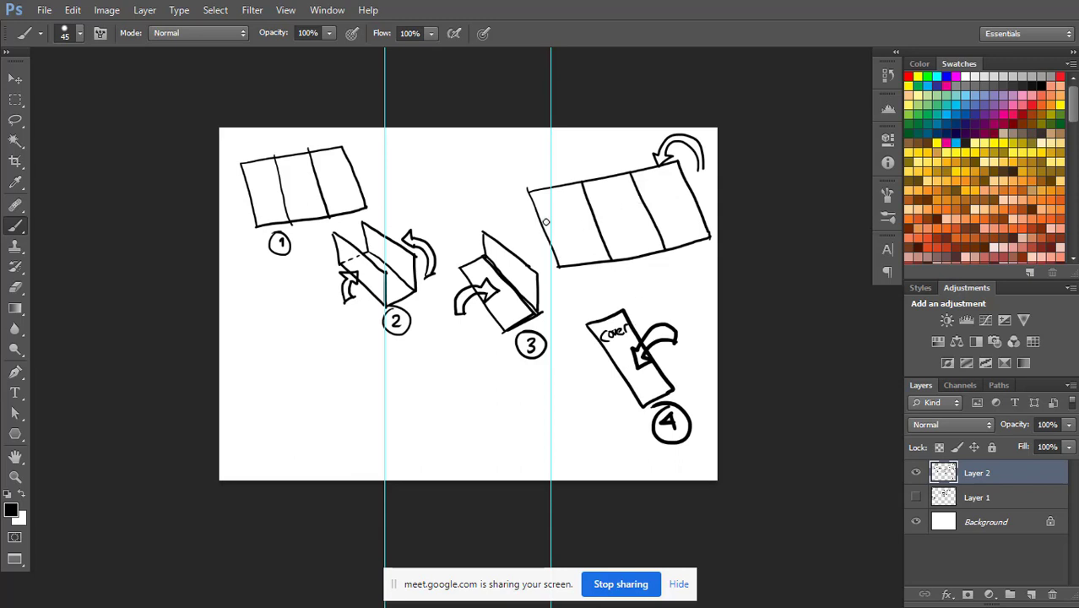
mouse_move(554, 214)
left_mouse_down()
mouse_move(551, 224)
mouse_move(586, 211)
left_mouse_up()
mouse_move(648, 271)
left_mouse_down()
mouse_move(651, 293)
mouse_move(667, 272)
mouse_move(657, 270)
left_mouse_up()
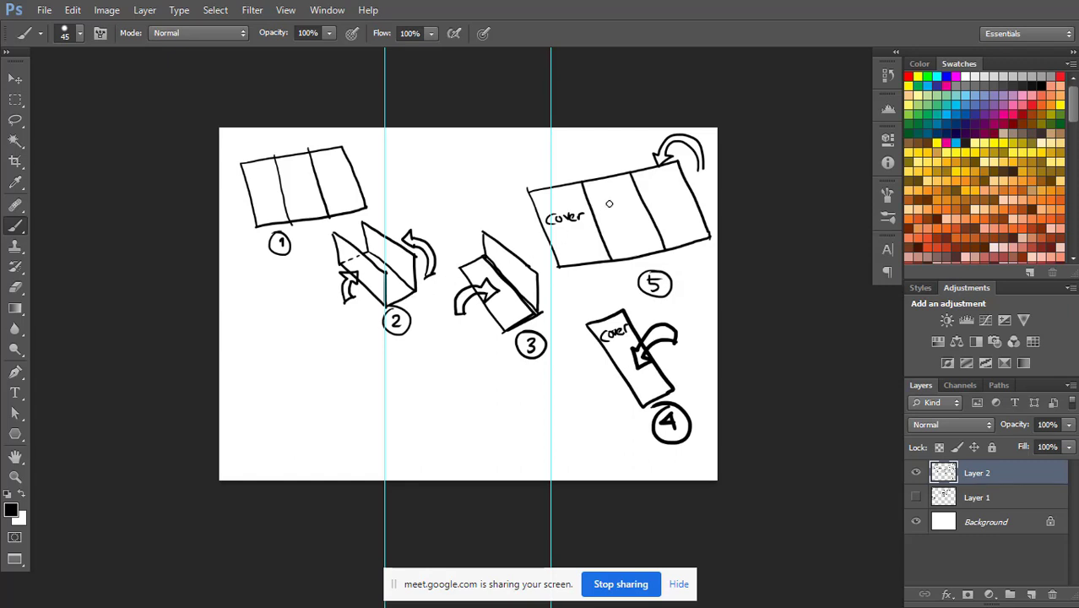
mouse_move(609, 203)
left_mouse_down()
mouse_move(631, 205)
mouse_move(604, 231)
mouse_move(648, 220)
left_mouse_up()
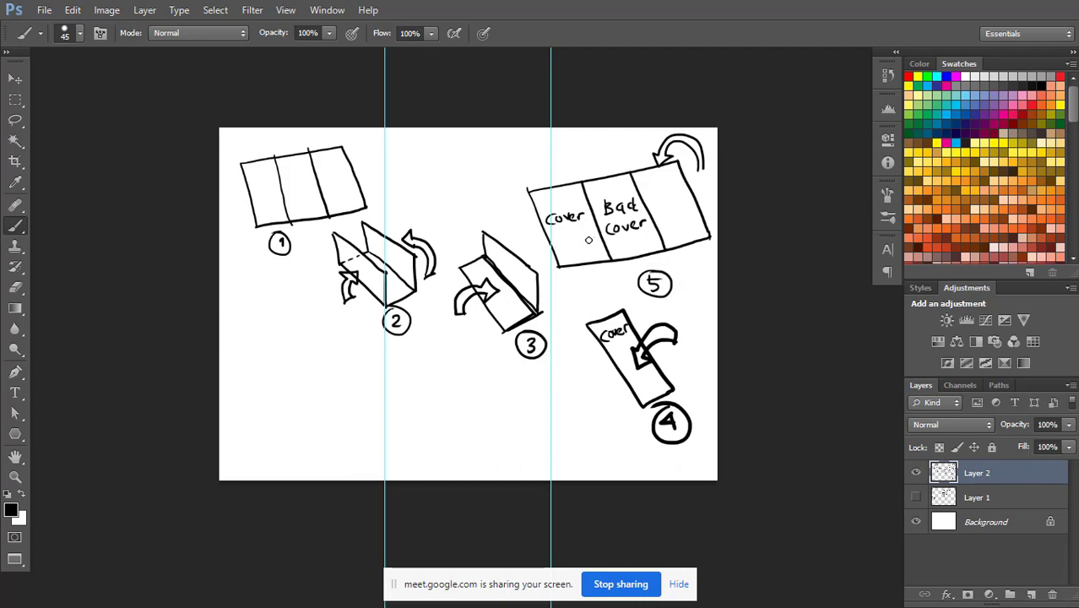
left_click_drag(617, 222, 611, 227)
- Hide the folding sketches on Layer 2 and create a layer group named cover
left_click(917, 474)
left_click(916, 497)
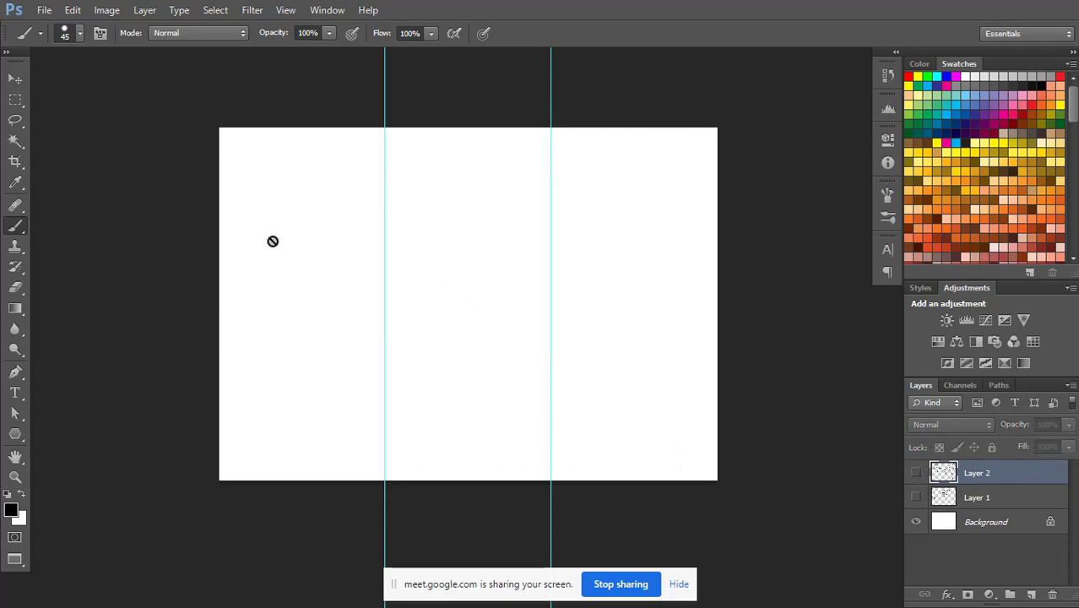
left_click(1009, 594)
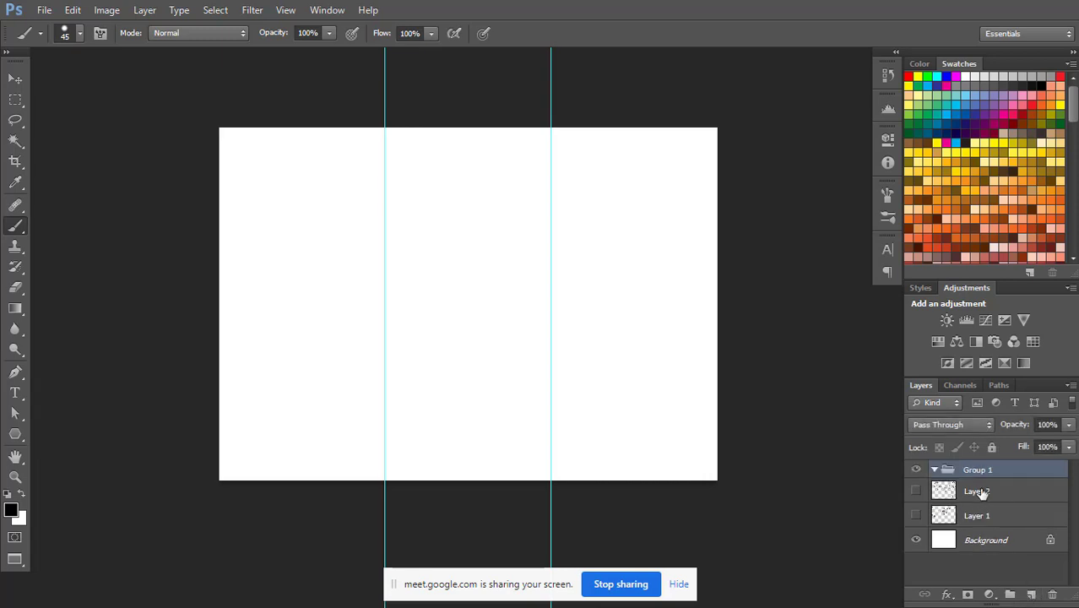
double_click(960, 472)
type("cover")
left_click(975, 490)
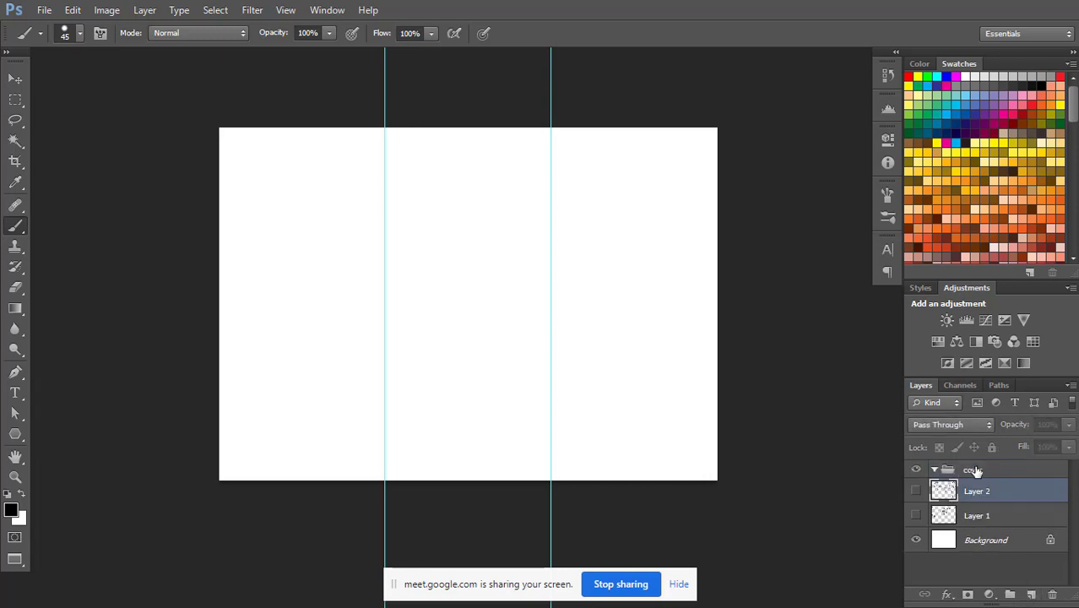
- Add the text COVER on a new layer inside the cover group, placed in the page's left panel
left_click(1006, 474)
left_click(1030, 594)
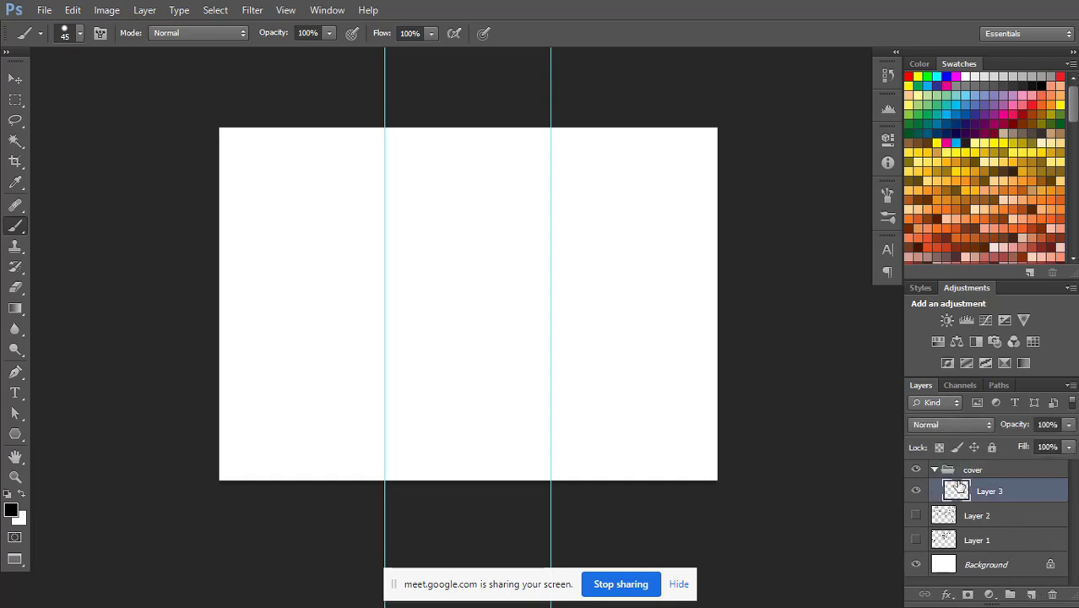
key("t")
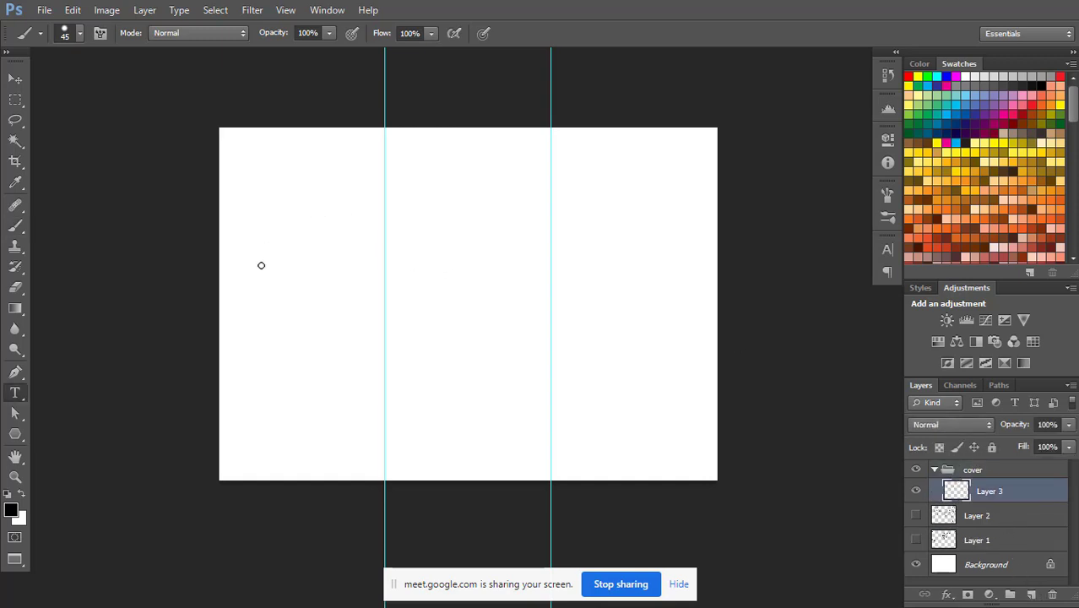
left_click(262, 266)
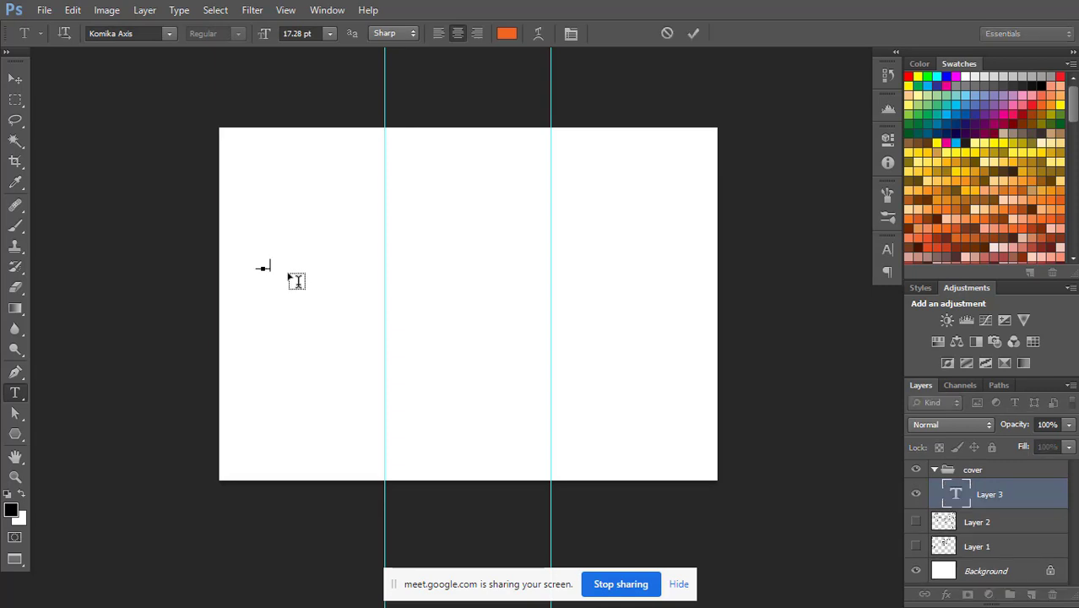
type("COVER")
left_click(692, 33)
key("v")
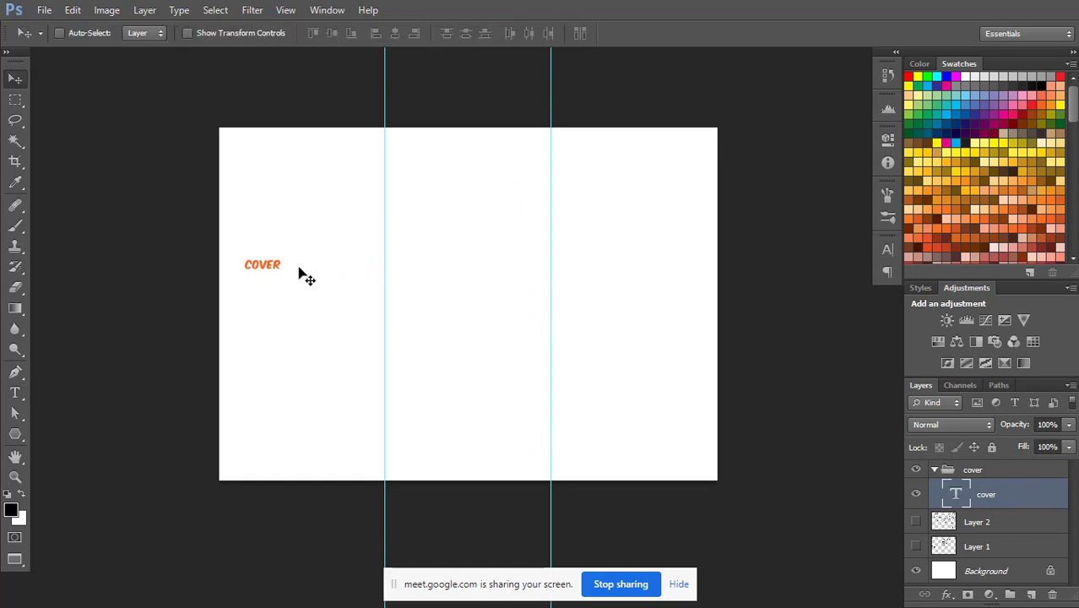
- Duplicate the COVER text into the page's middle panel and change the duplicate to BACK COVER on two lines
left_click_drag(299, 268, 348, 271)
left_click_drag(283, 273, 493, 271)
key("t")
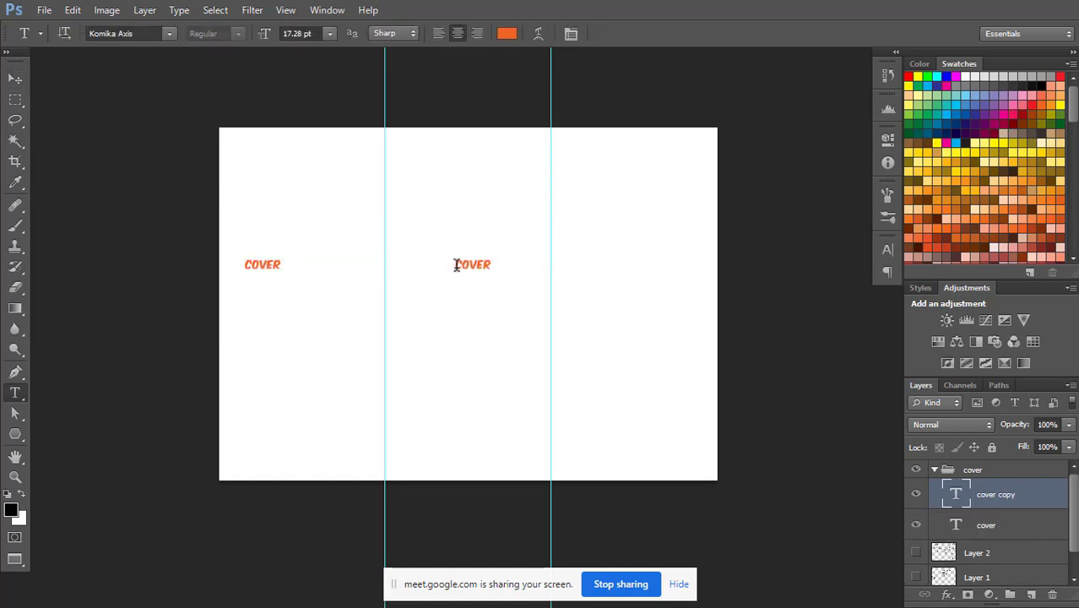
double_click(486, 262)
type("BACK")
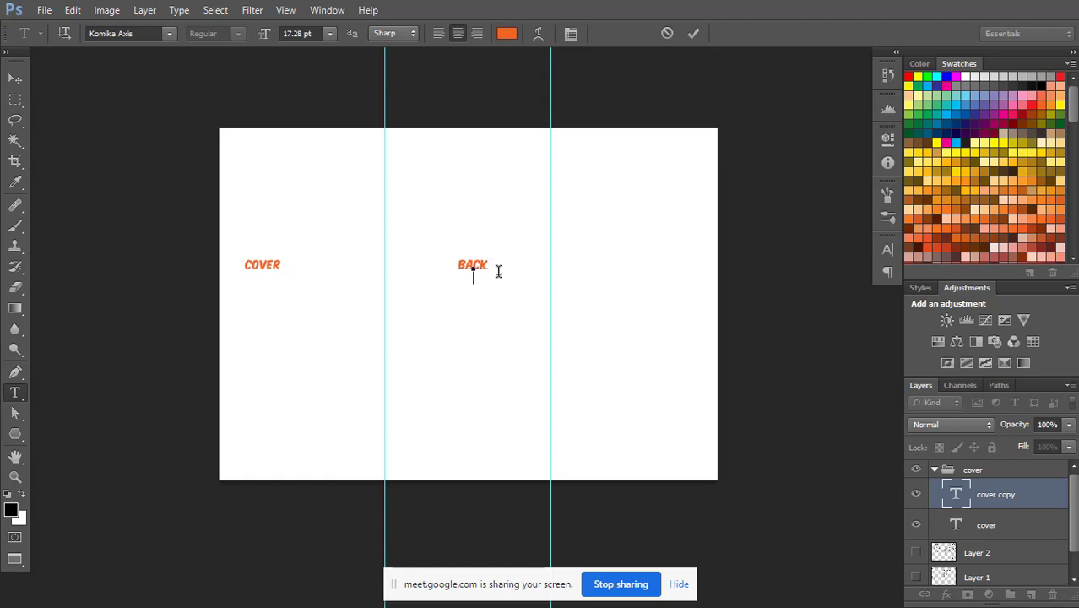
type(" COVER")
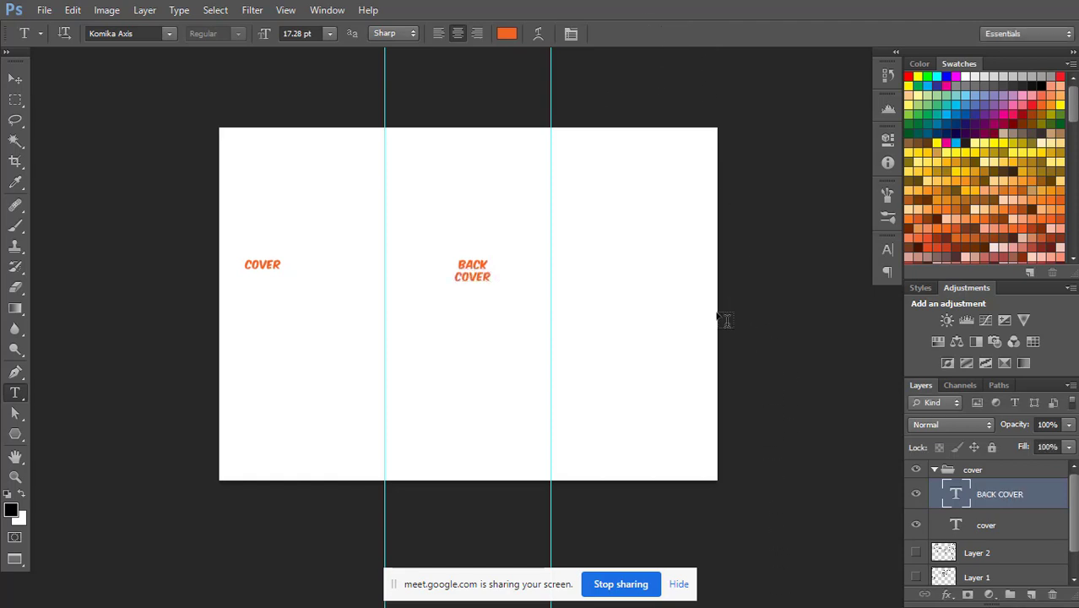
type("ff")
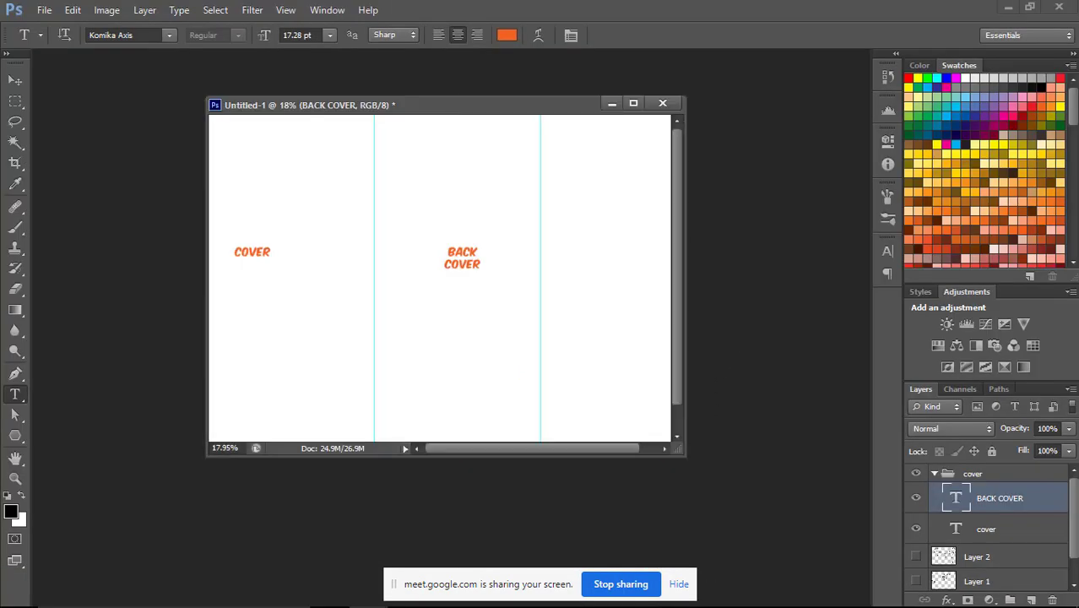
mouse_move(724, 601)
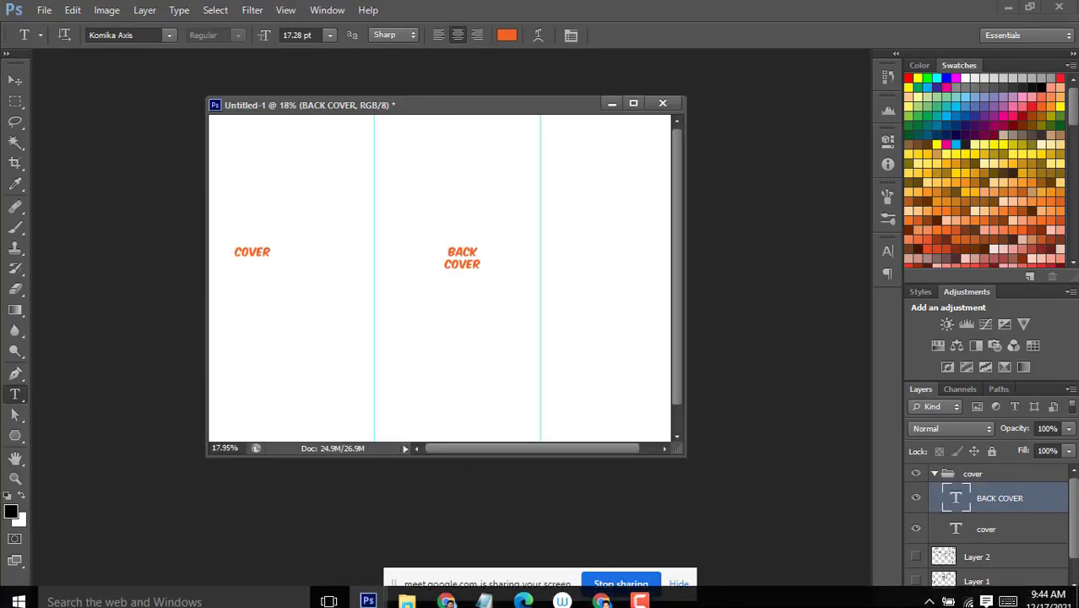
left_click_drag(542, 105, 557, 108)
key("f")
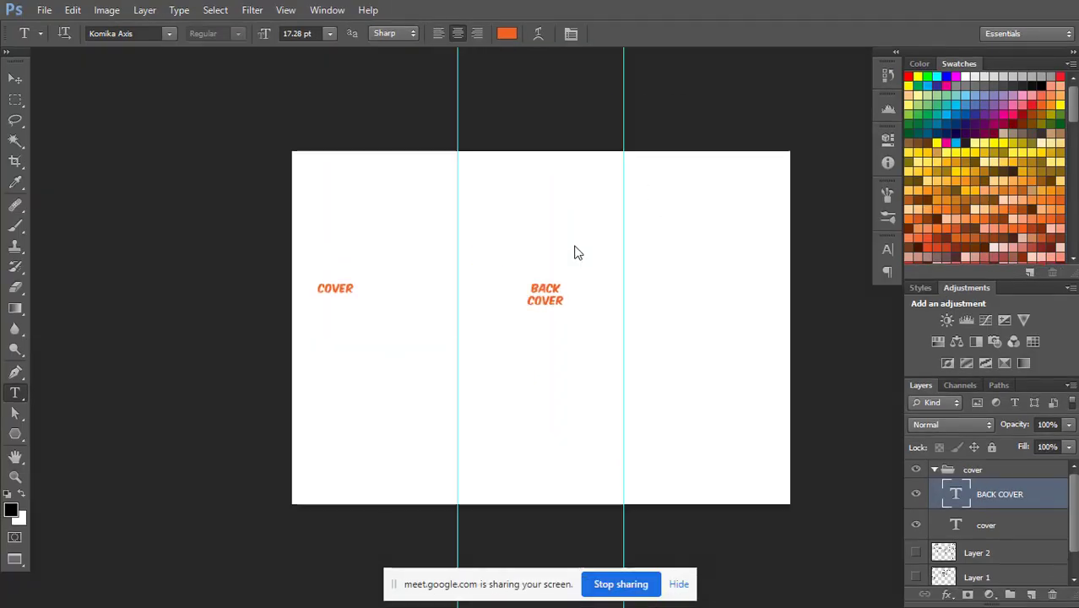
left_click_drag(612, 280, 559, 260)
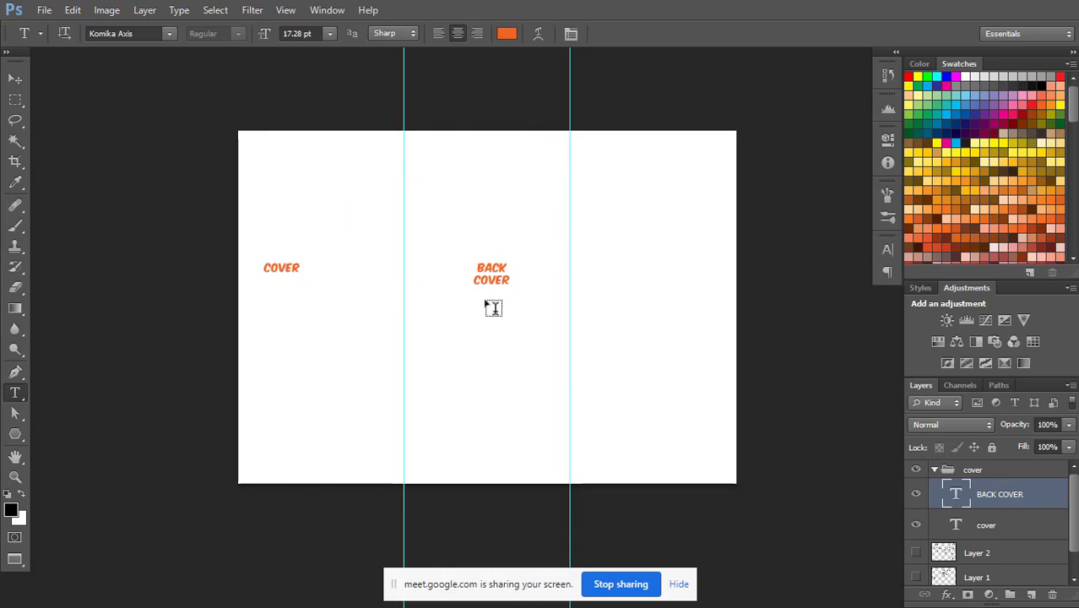
- Move the BACK COVER text layer above the cover group and shift the collapsed group right to the left panel's centre
left_click_drag(996, 496, 1000, 462)
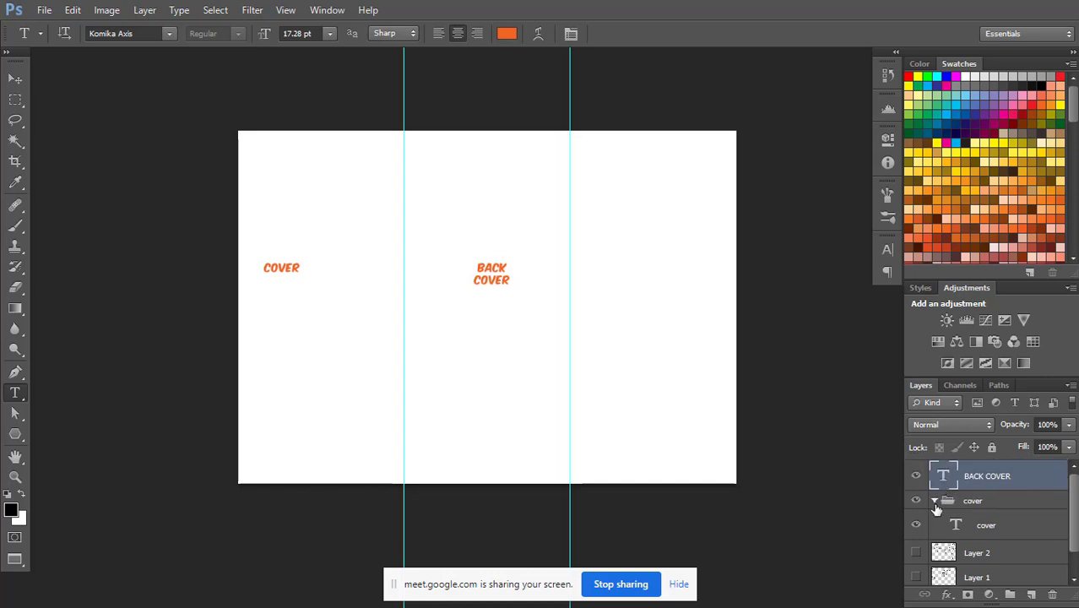
left_click(934, 502)
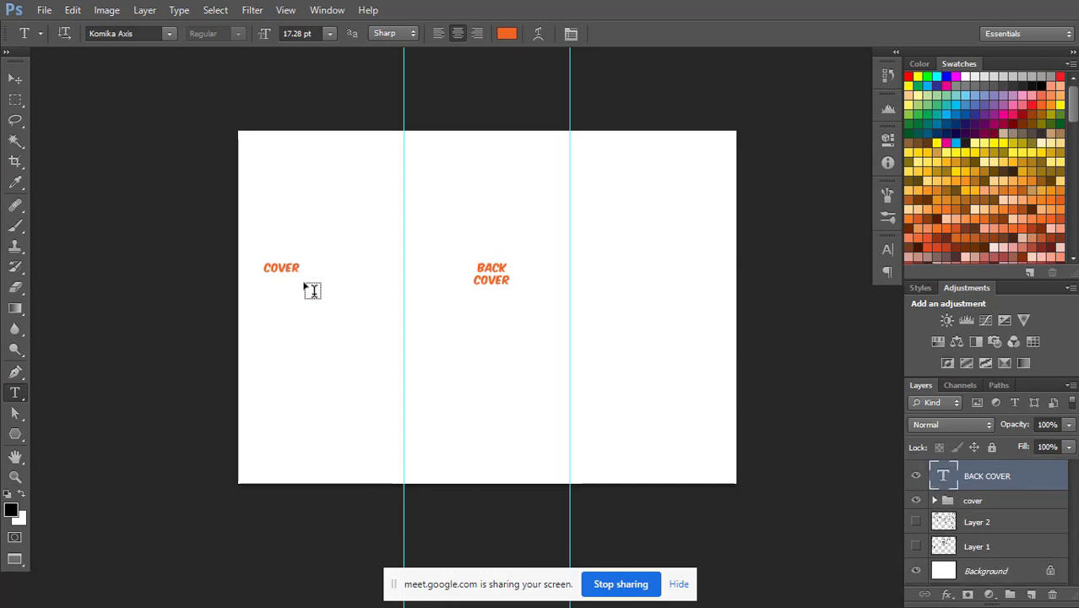
left_click(990, 503)
key("v")
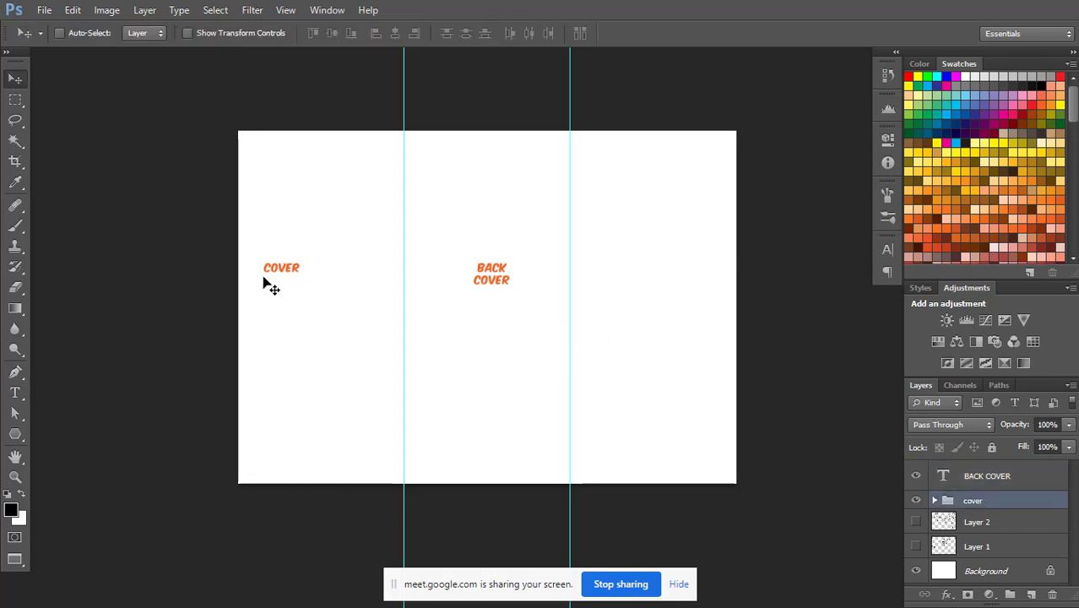
left_click_drag(295, 268, 328, 269)
- Compare the folding sketches on Layer 2 with the page's cover texts by toggling the layers' visibility
left_click(916, 500)
left_click(916, 476)
left_click(916, 476)
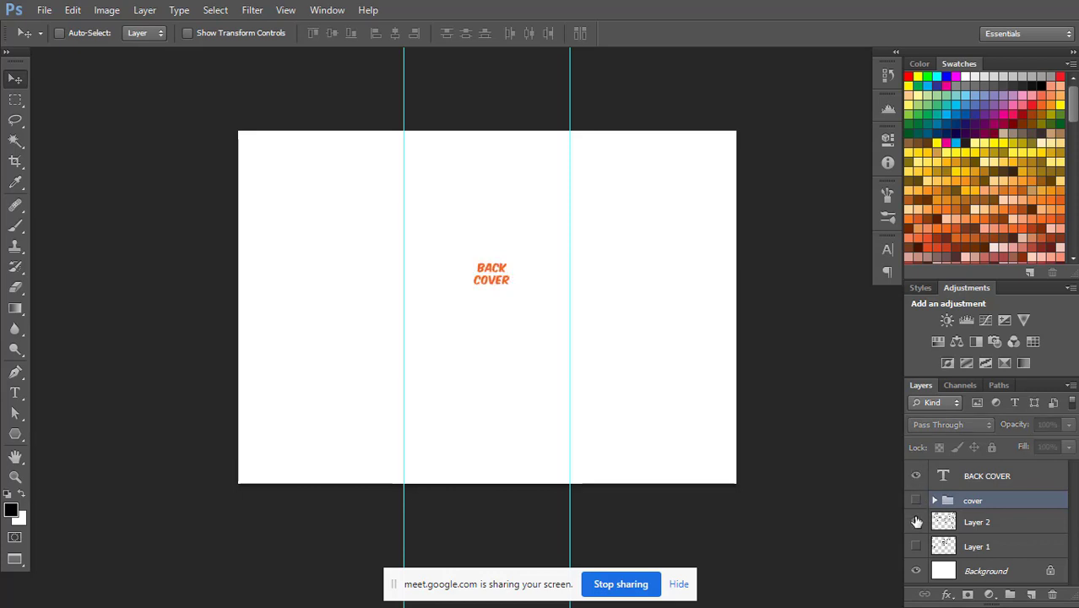
left_click(917, 522)
left_click(918, 475)
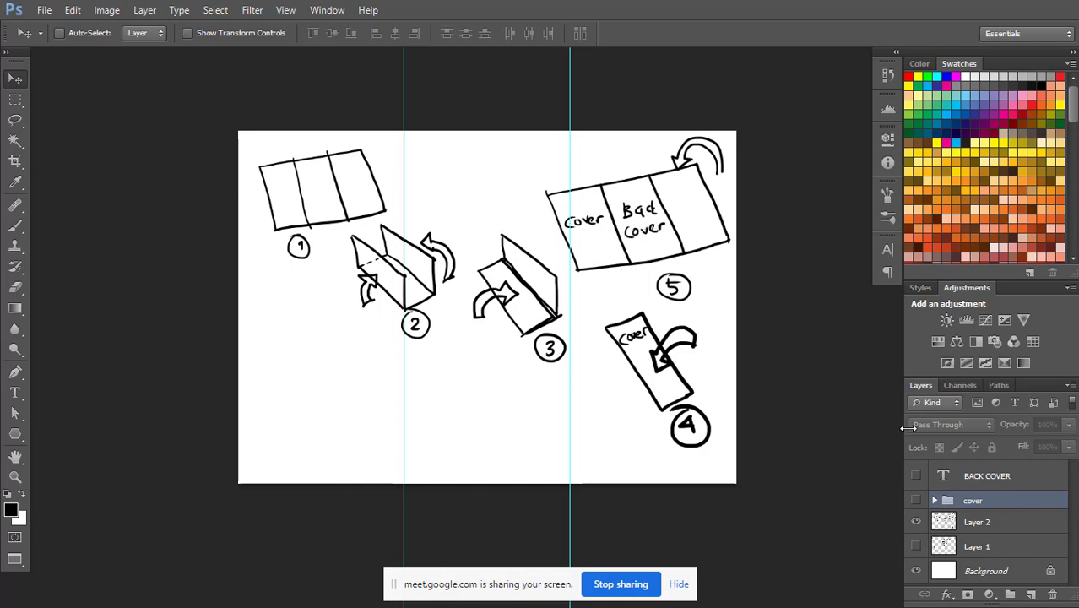
left_click(918, 502)
left_click(916, 476)
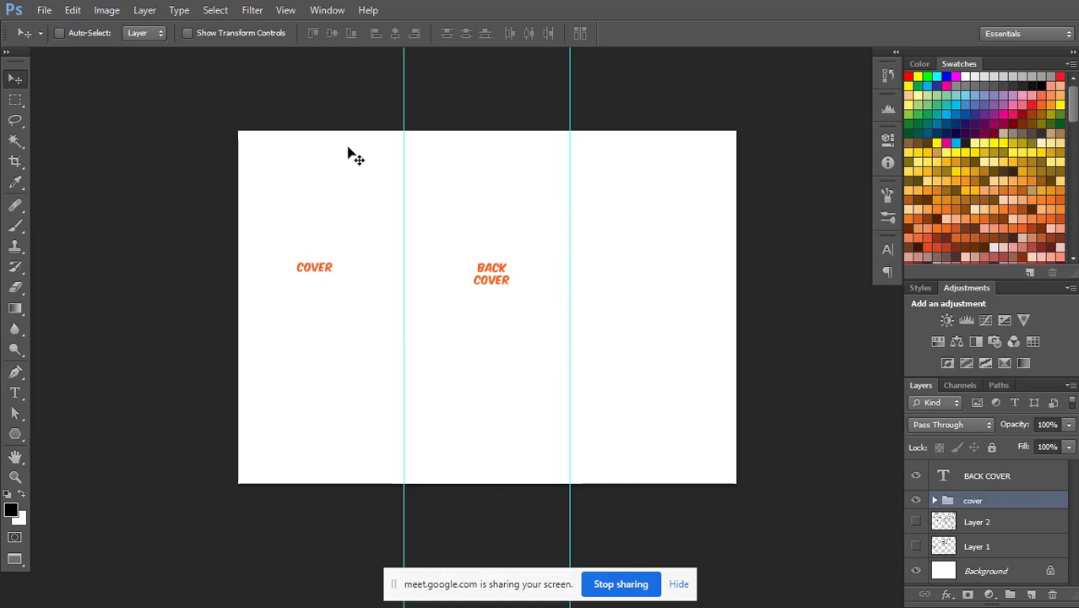
- Cycle the screen mode through full screen to the standard floating document window
key("f")
key("f")
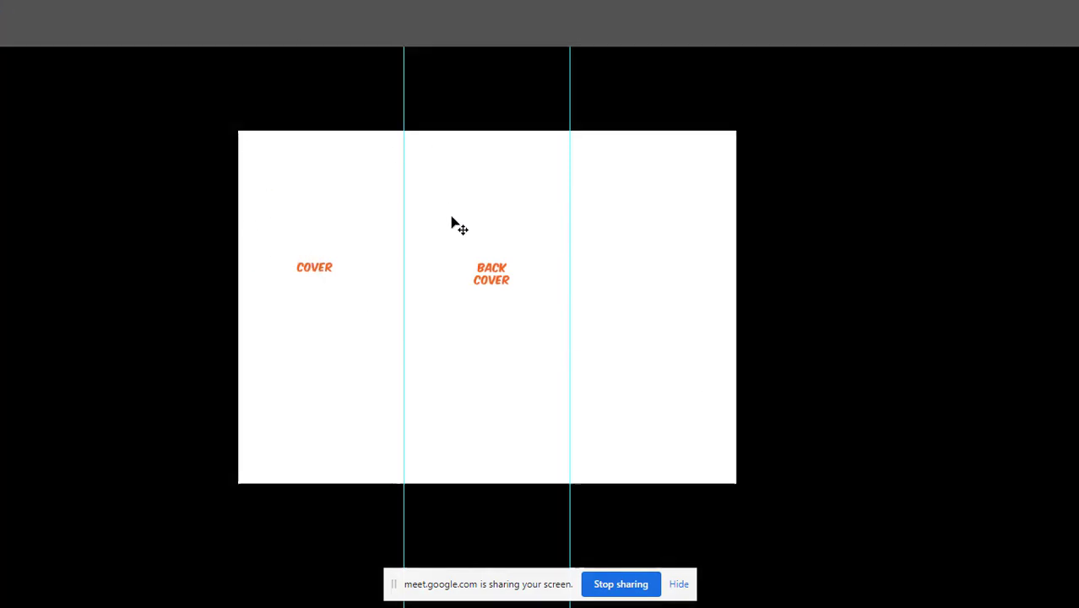
key("f")
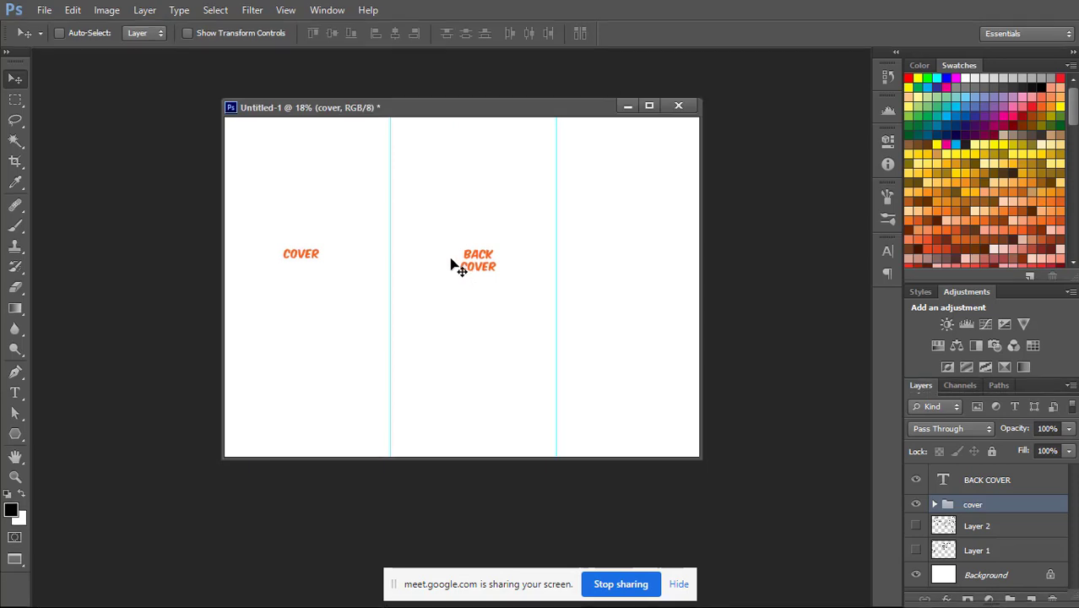
- Show the rulers in full screen mode and place horizontal guides about 1 cm inside the page's top and bottom edges
key("f")
key("ctrl+r")
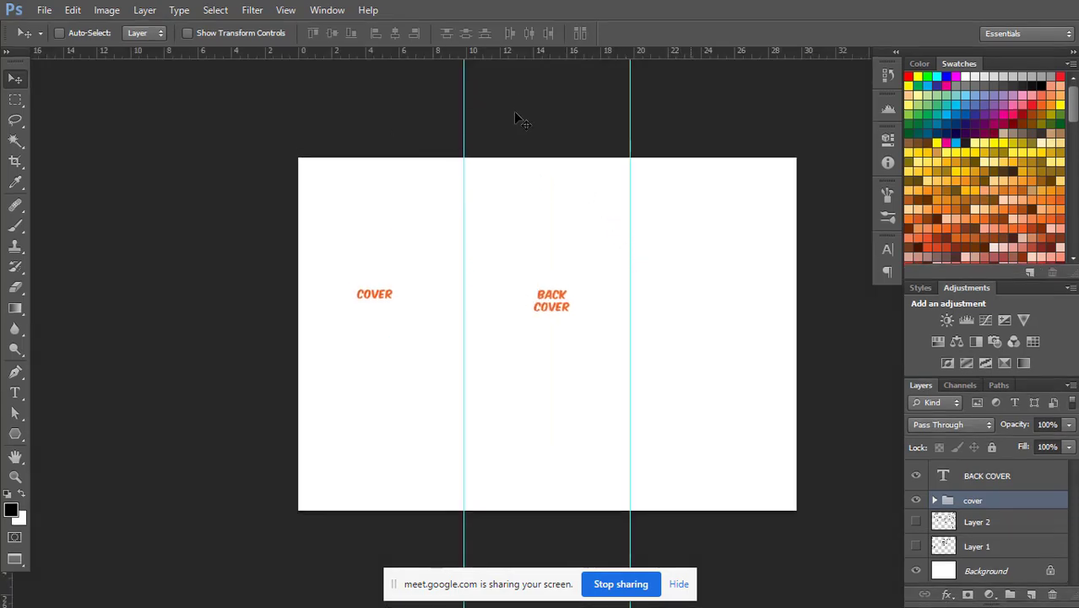
key("f")
left_click_drag(533, 13, 523, 150)
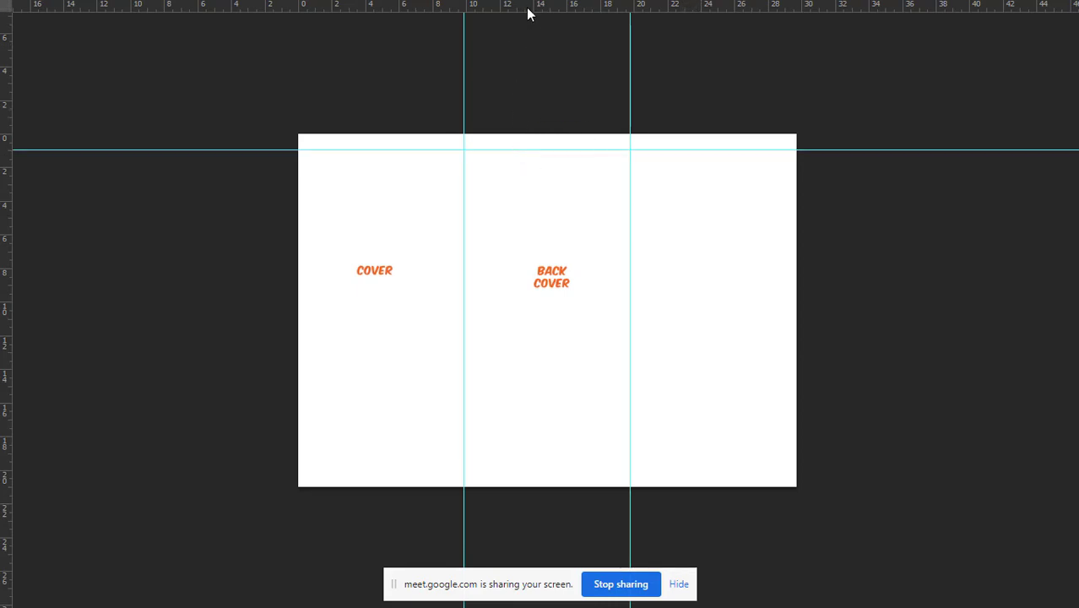
left_click_drag(533, 12, 507, 471)
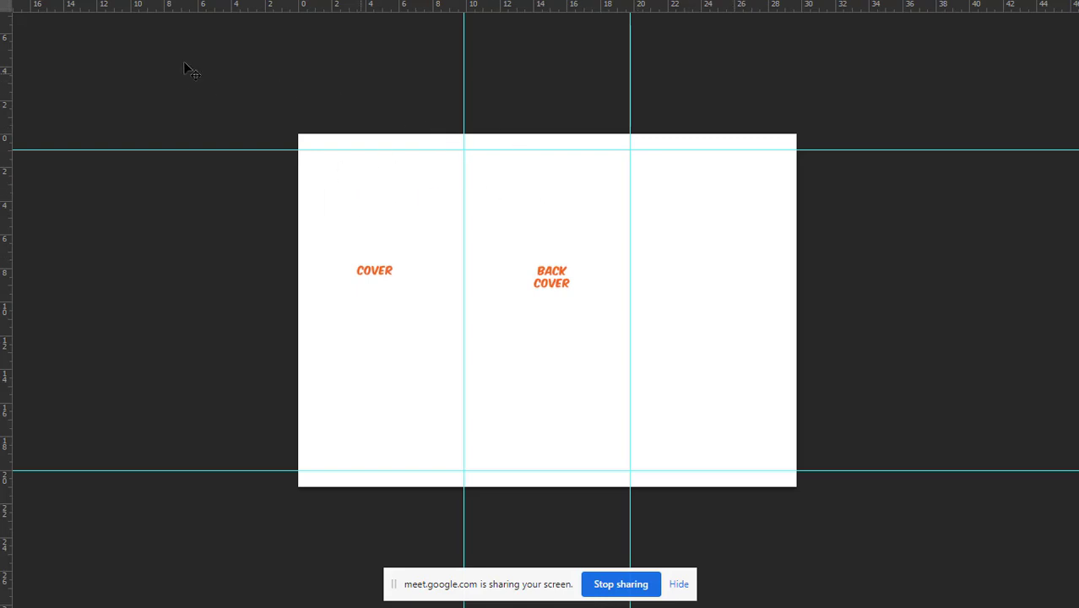
- Place vertical guides about 1 cm inside the page's left and right edges
left_click_drag(15, 103, 315, 138)
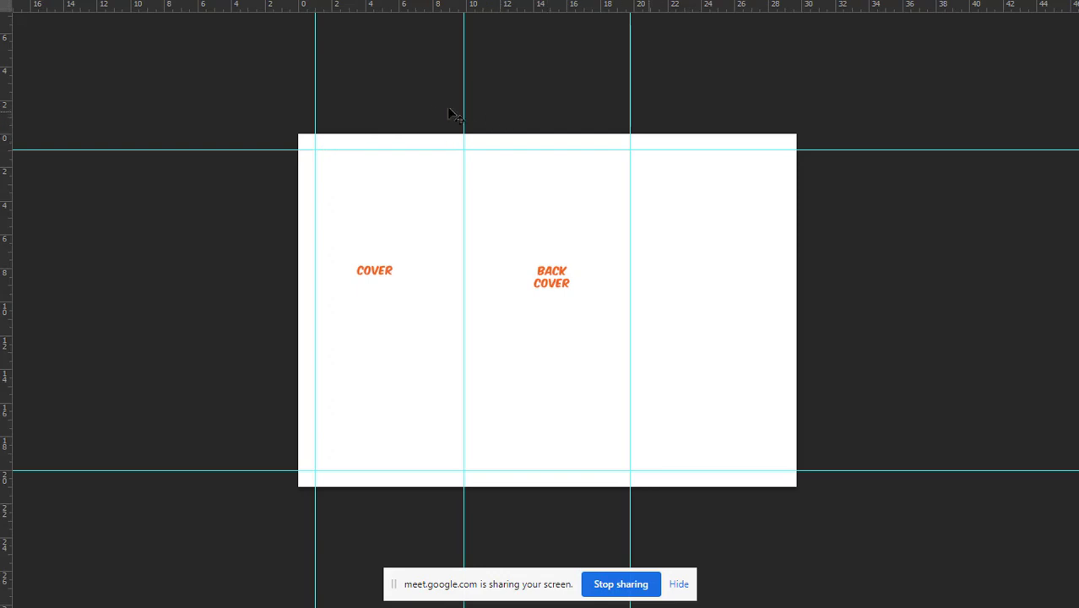
left_click_drag(317, 101, 319, 101)
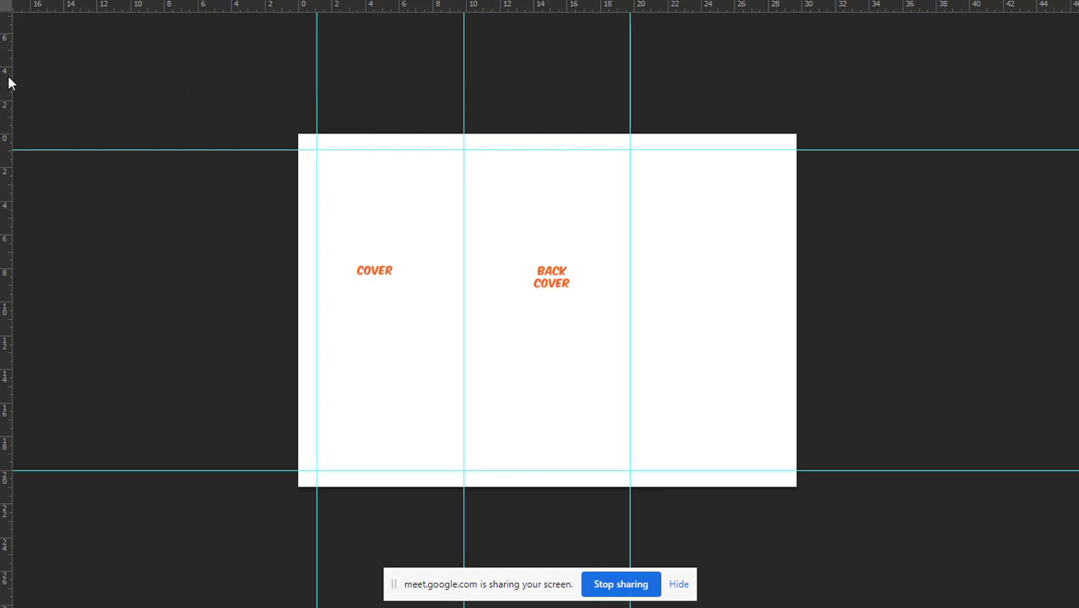
left_click_drag(10, 83, 780, 166)
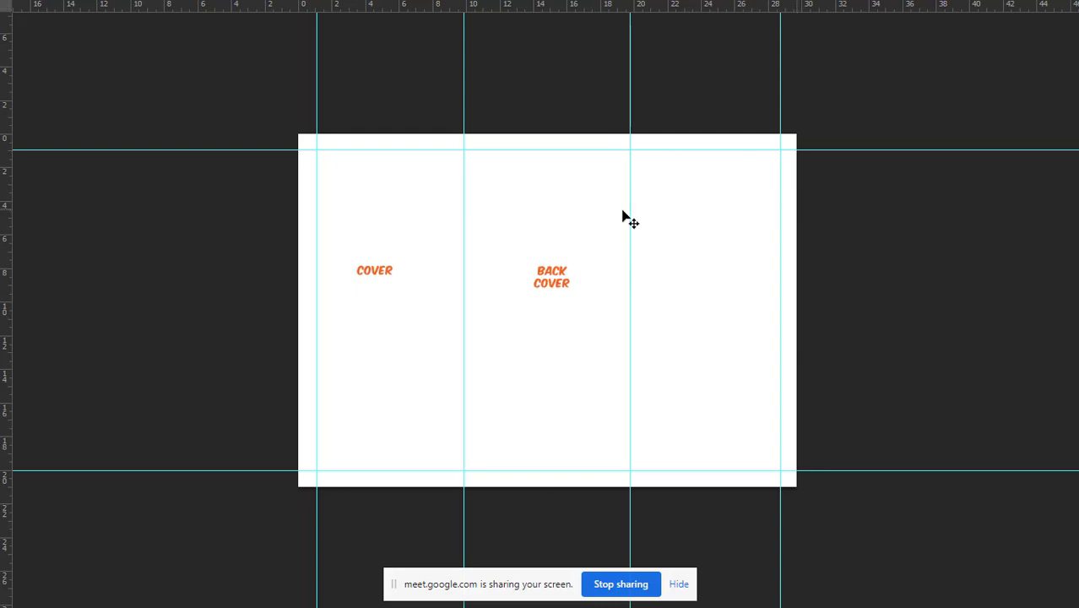
- Check the margin guides with the interface panels hidden and shown, and restore the standard floating document window
key("Tab")
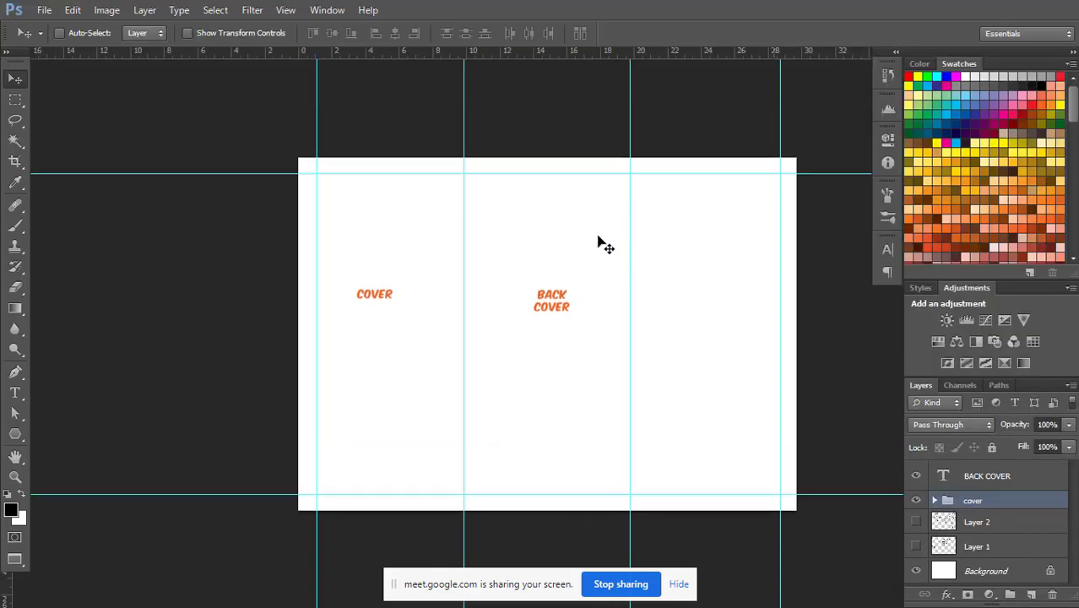
key("Tab")
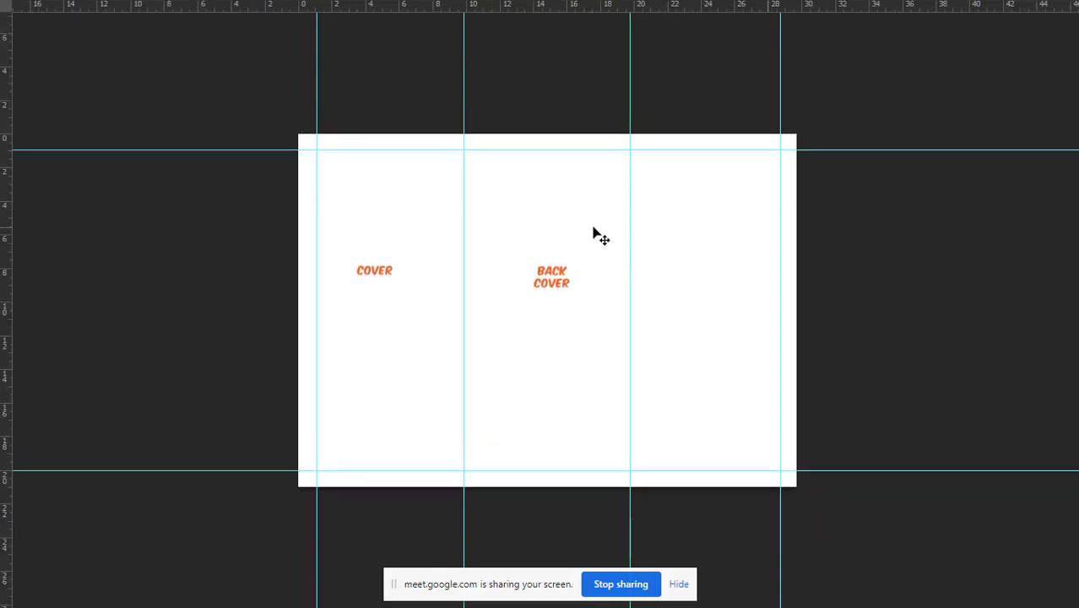
key("Tab")
key("Tab")
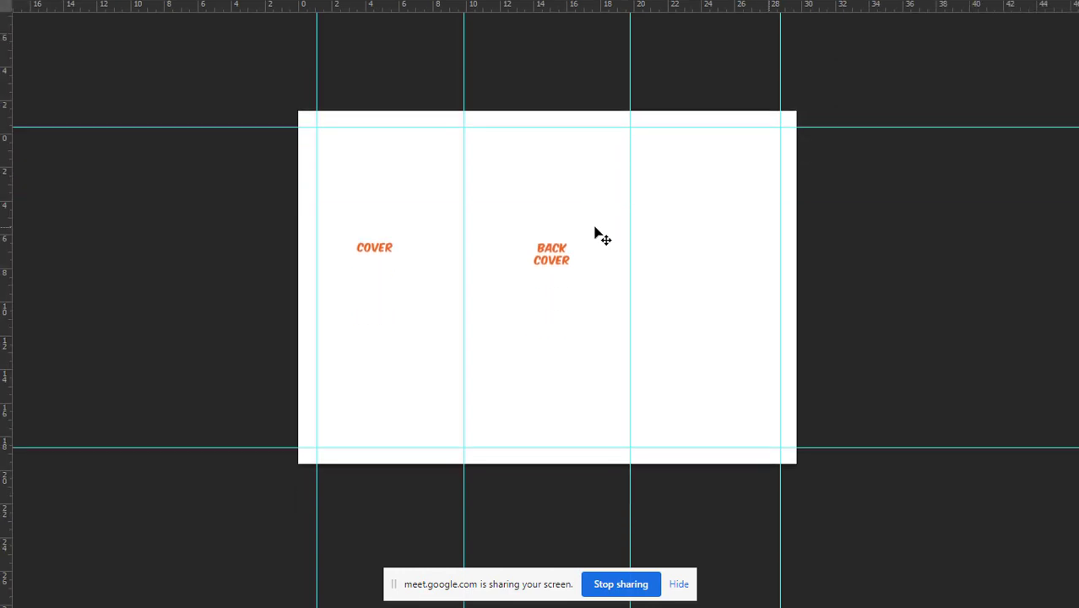
key("Tab")
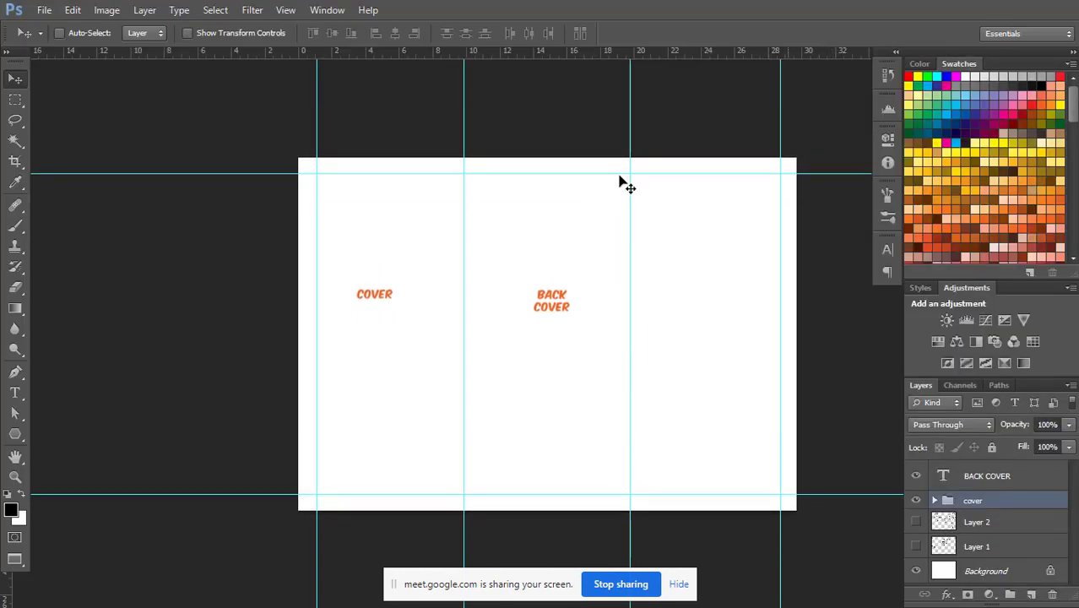
left_click_drag(699, 373, 661, 356)
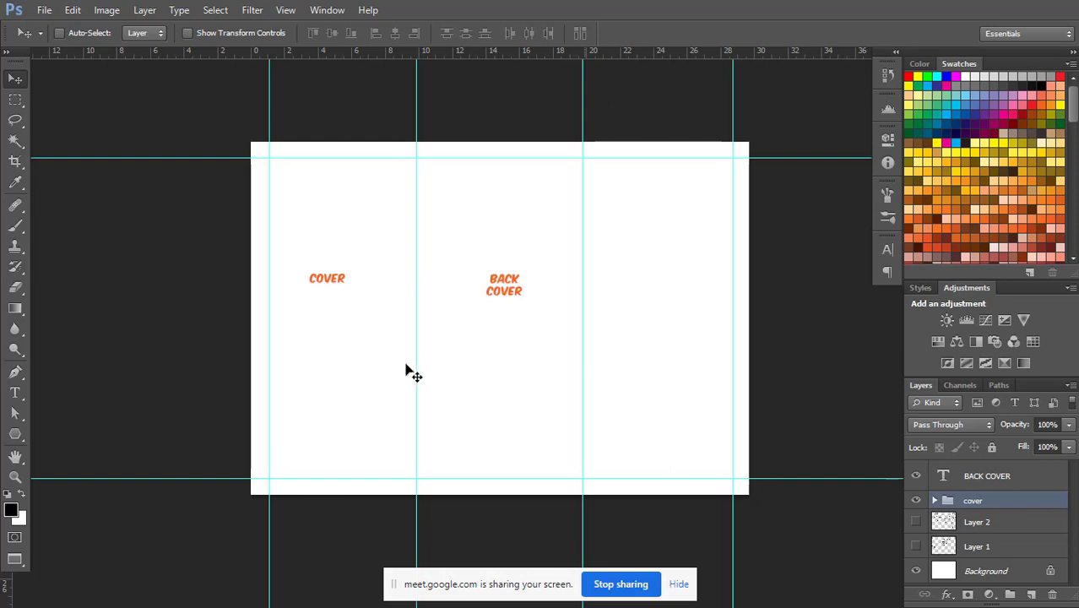
key("f")
key("f")
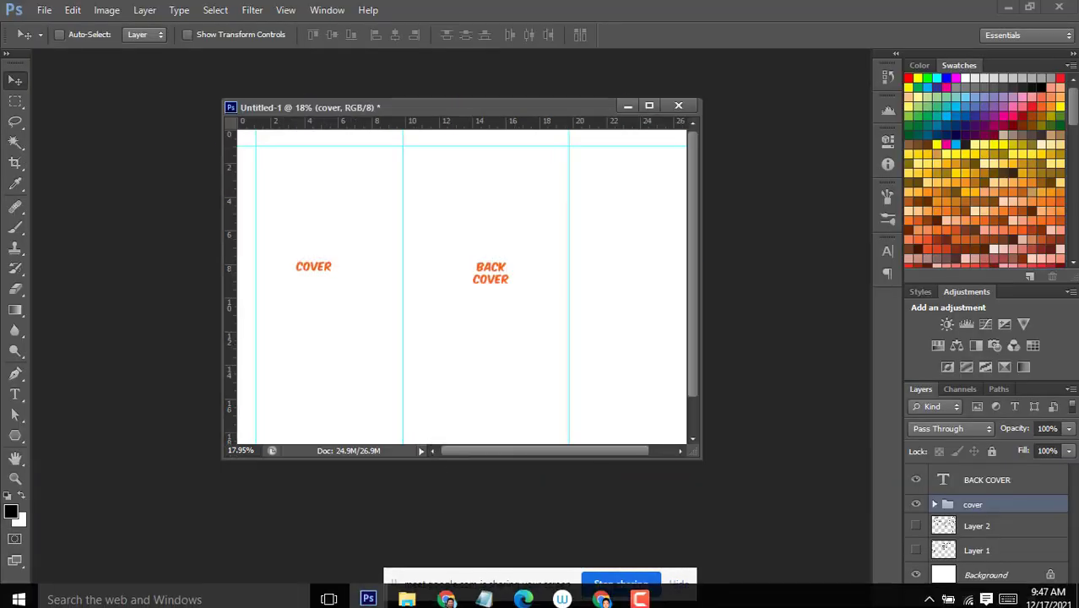
- Switch to Chrome and search Google for WATERBOOM in a new tab
left_click(597, 594)
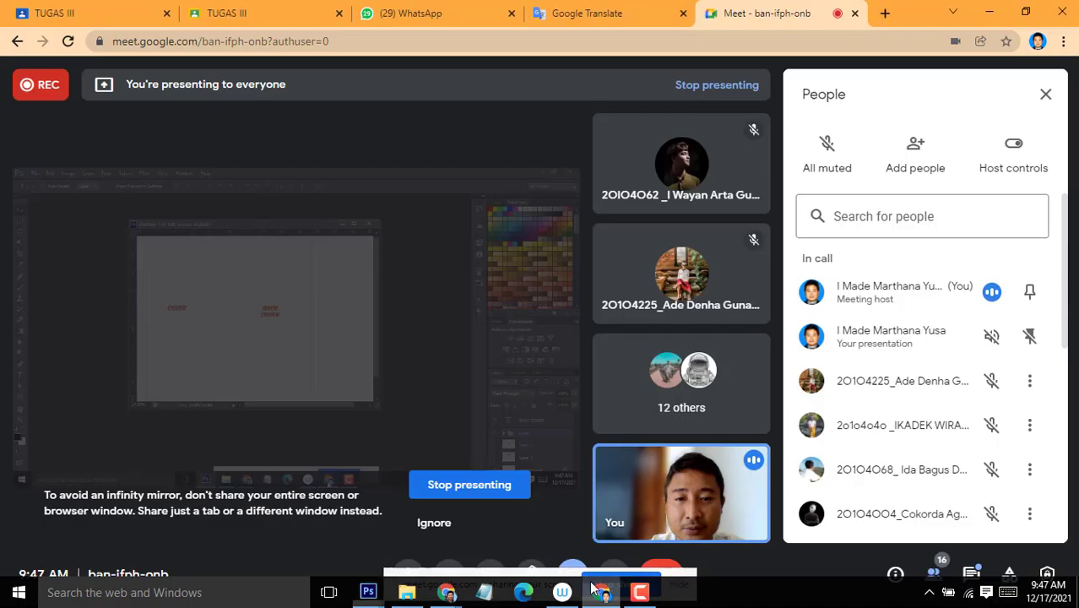
left_click(880, 16)
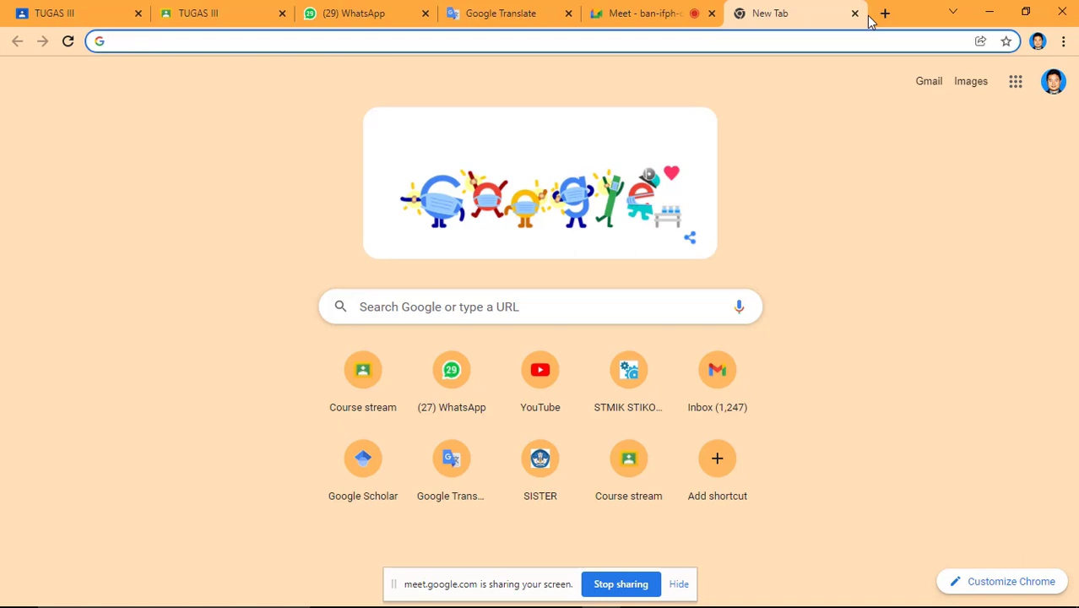
type("W")
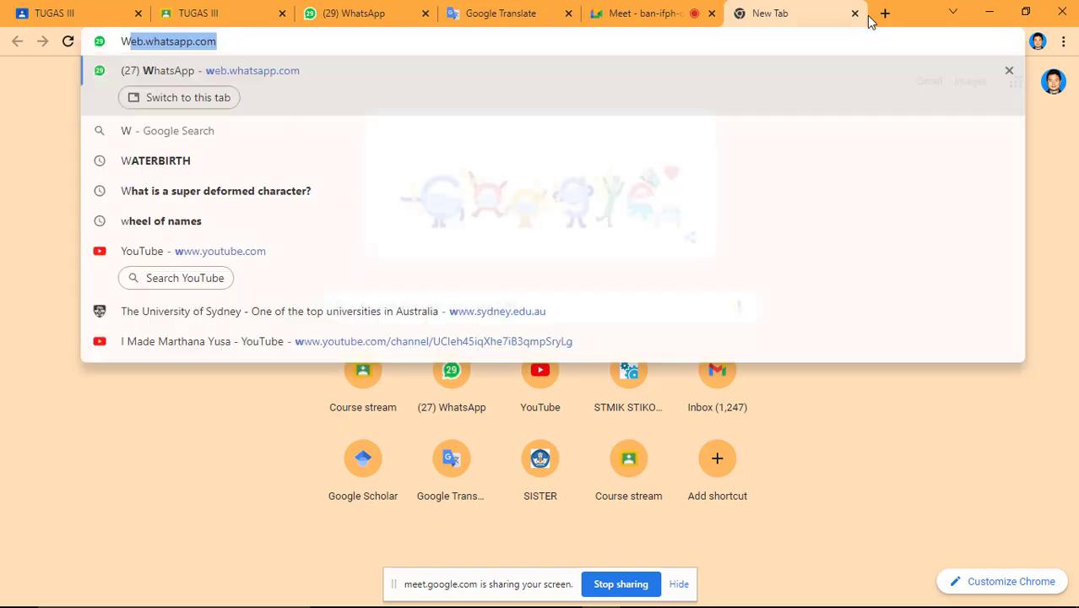
type("ATERB")
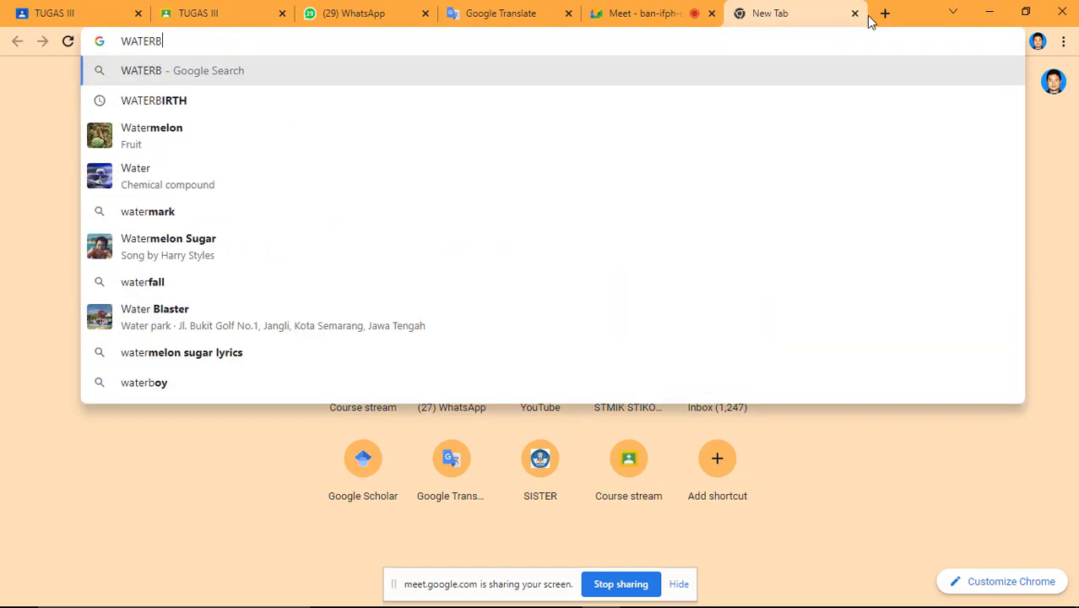
type("OOM")
key("Return")
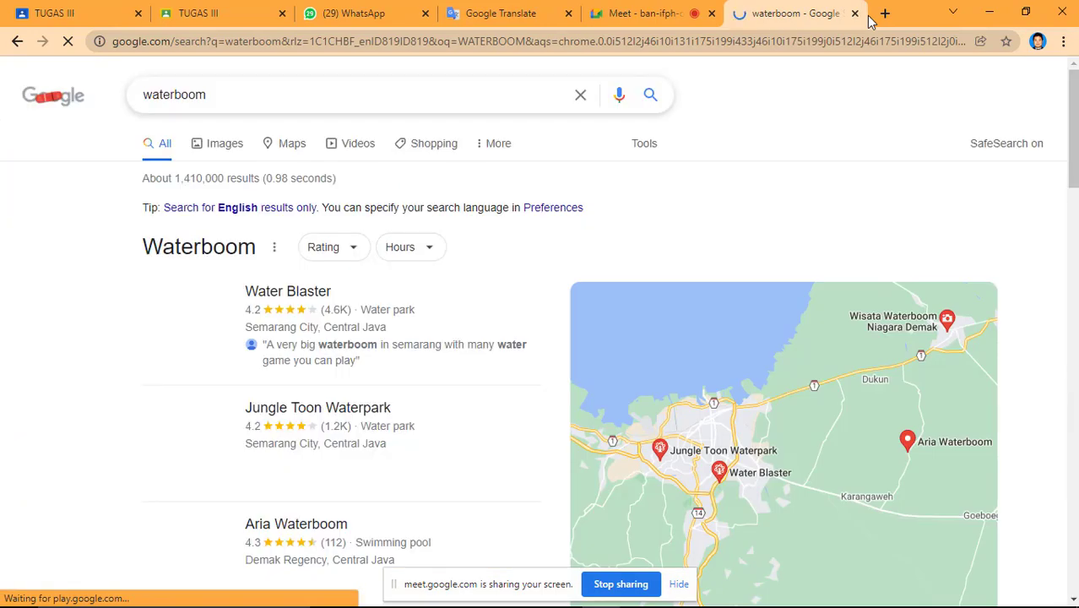
- Extend the search to waterboom BROCHURE, dismiss the location request, and open the image results for the suggested spelling waterbom BROCHURE
left_click(206, 95)
type("BR")
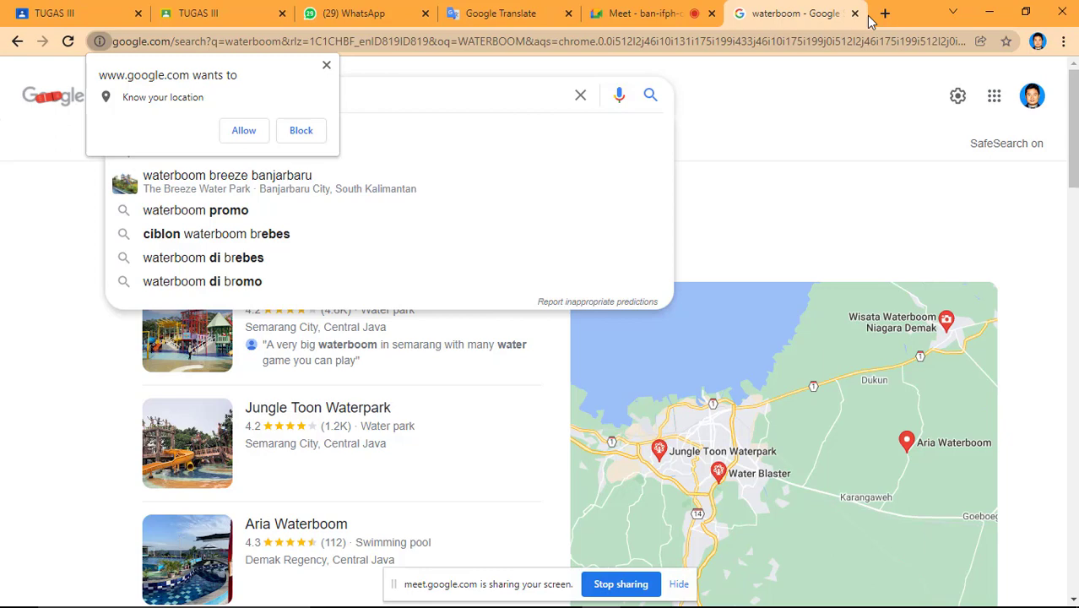
left_click(327, 66)
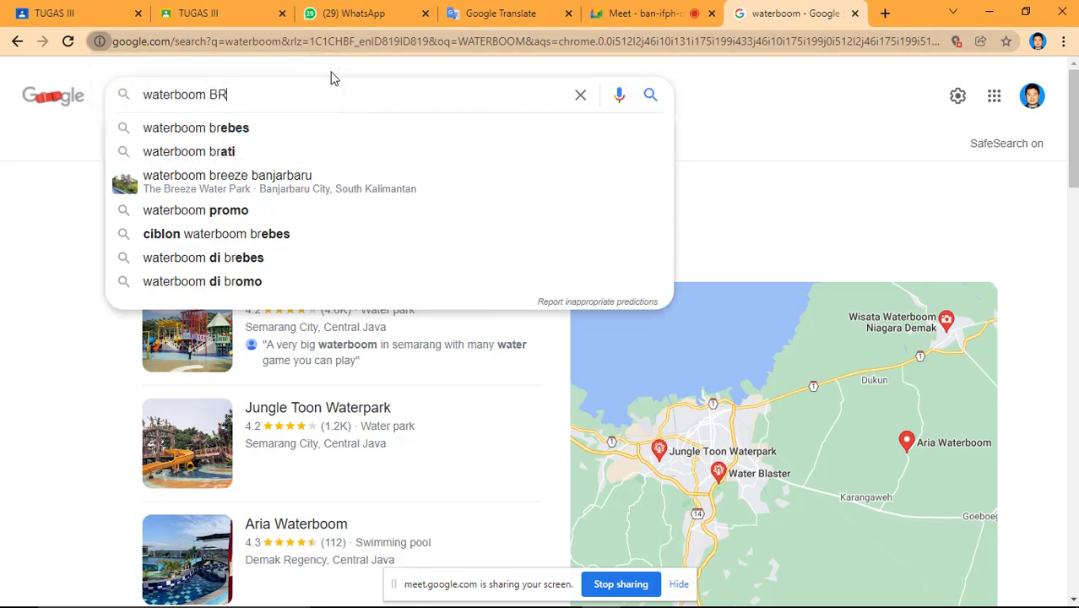
type("OCHURE")
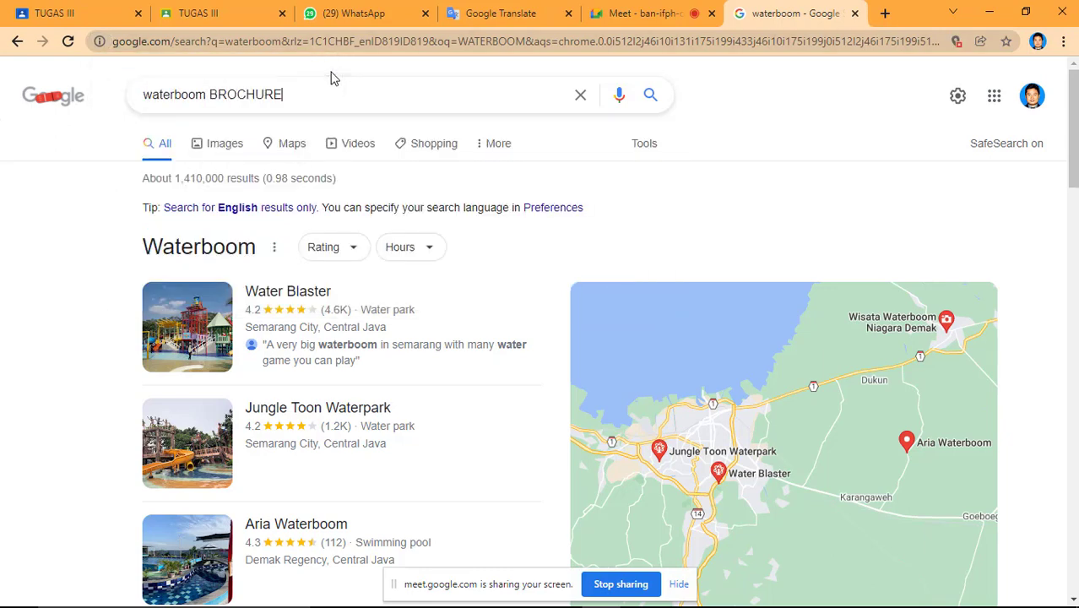
key("Return")
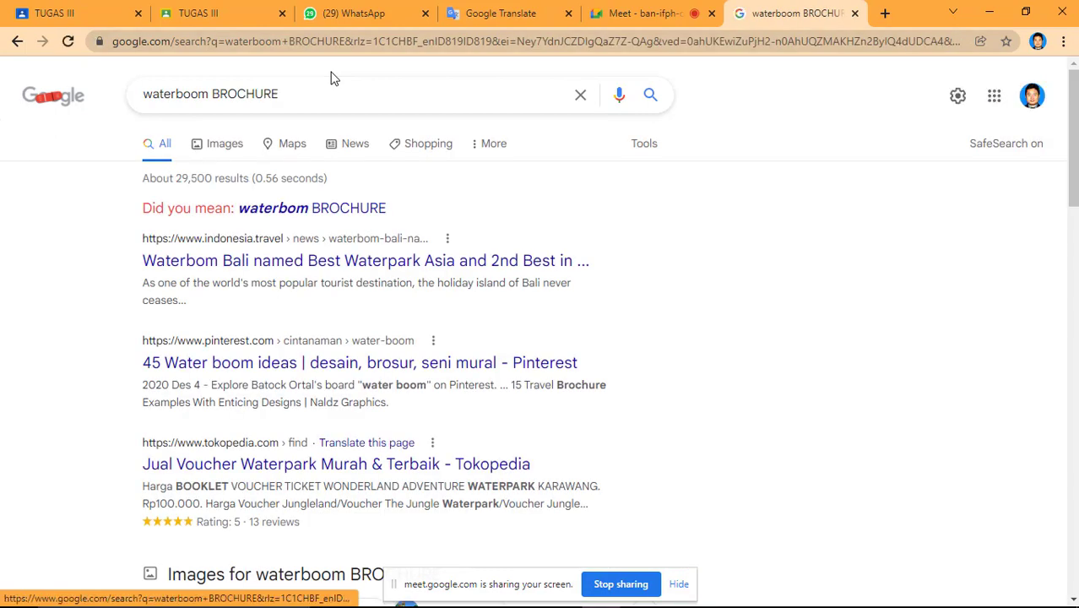
key("Return")
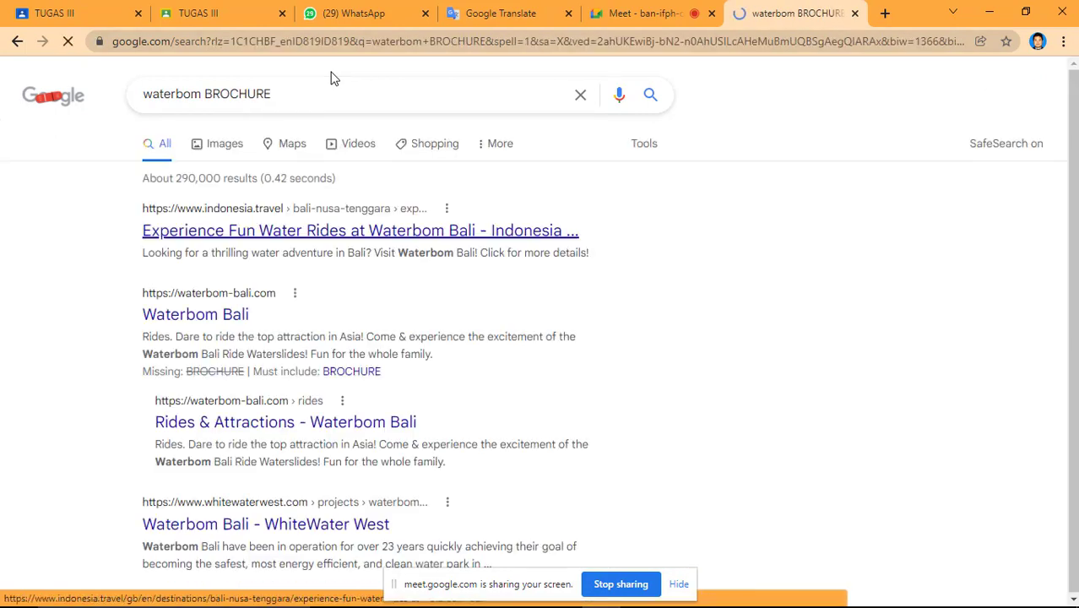
key("Return")
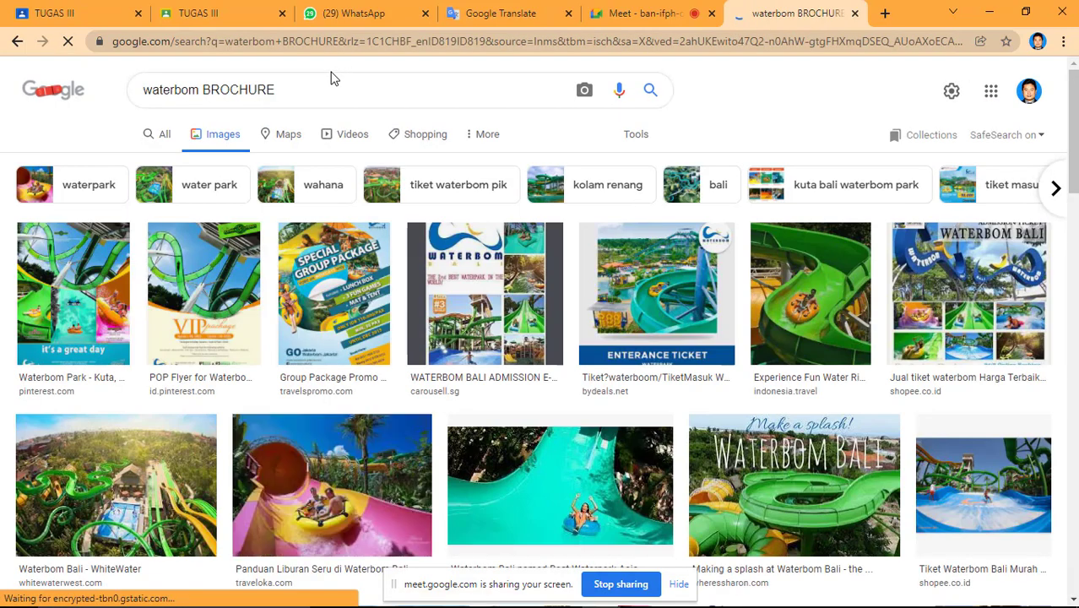
- Open the Waterbom Park Bali facts, Special Group Package and Enterance Ticket image results in separate new tabs
scroll(331, 79, "down", 2)
scroll(331, 79, "down", 3)
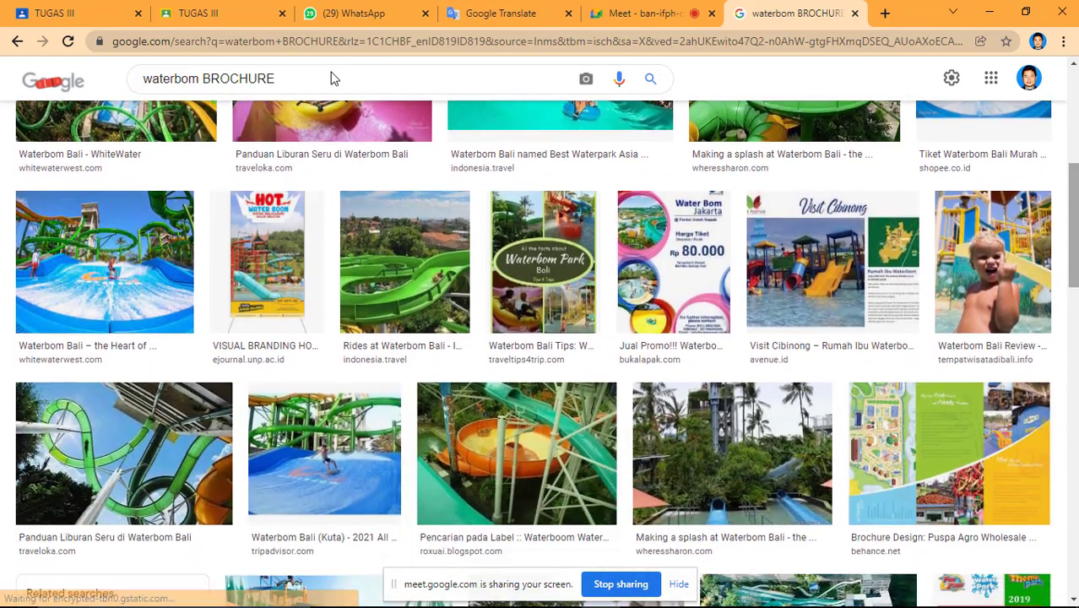
scroll(331, 79, "up", 2)
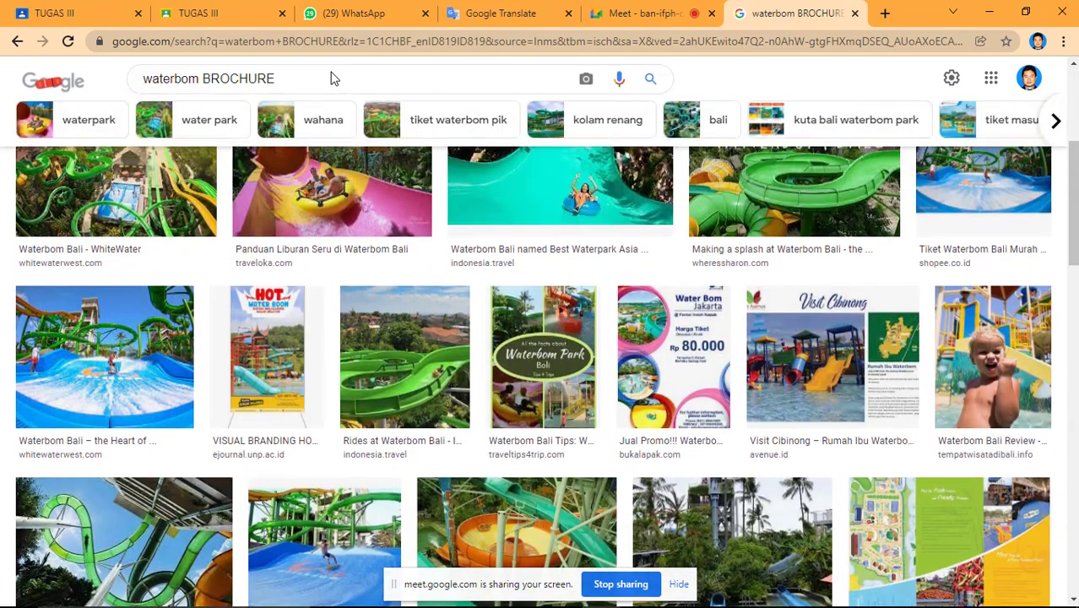
right_click(582, 324)
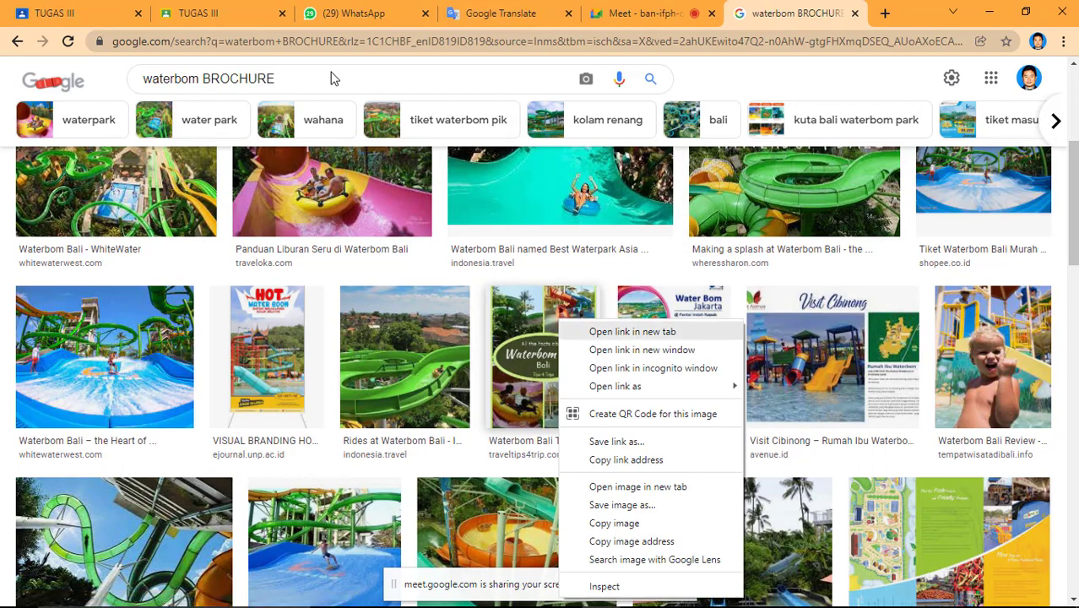
left_click(632, 331)
scroll(633, 331, "up", 2)
scroll(331, 78, "up", 2)
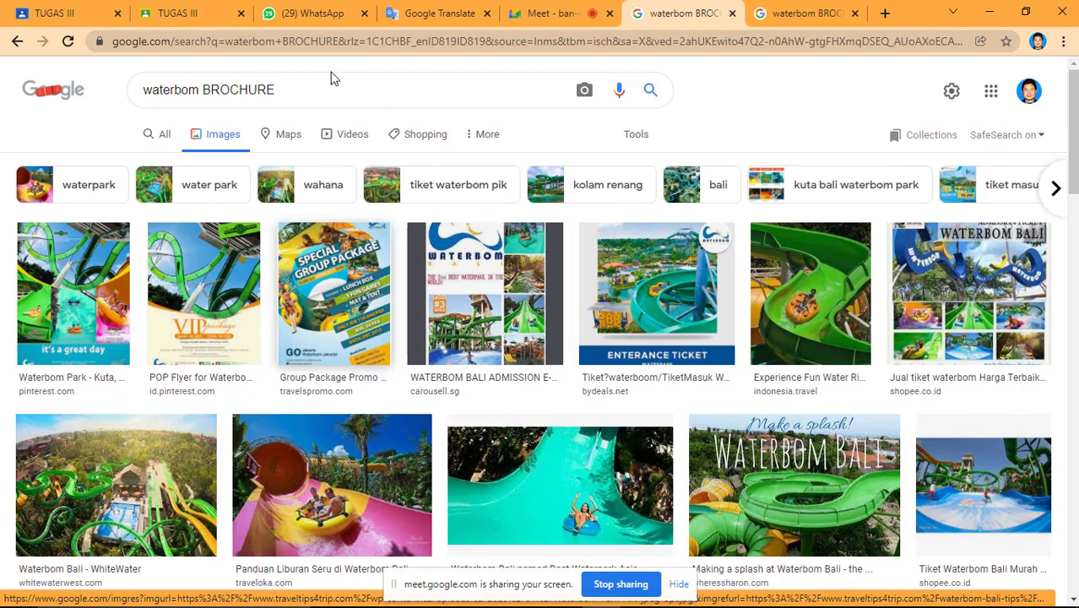
right_click(338, 285)
left_click(380, 302)
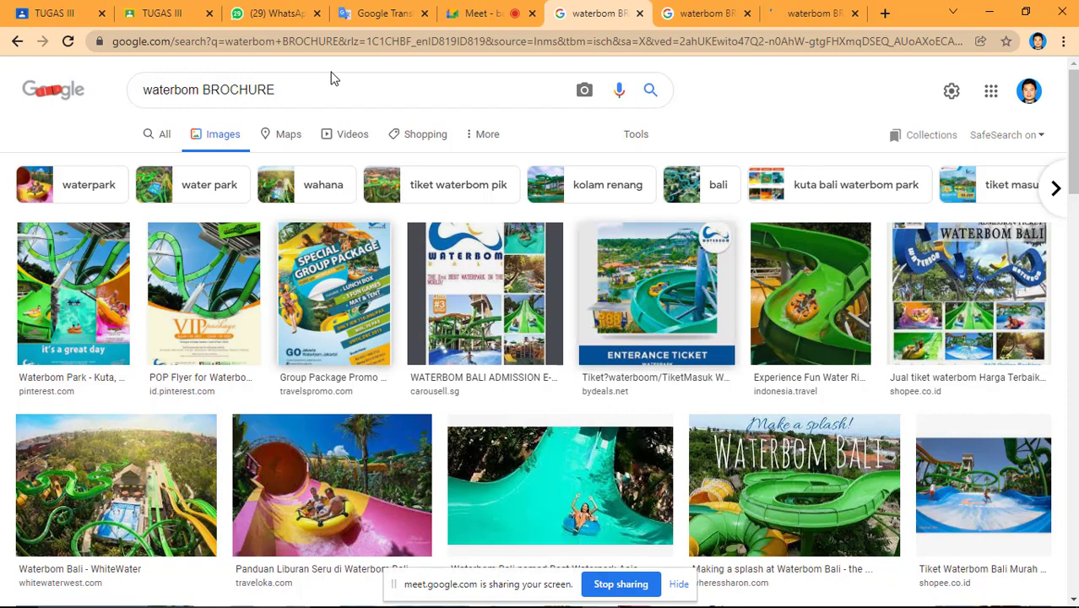
right_click(658, 290)
left_click(731, 301)
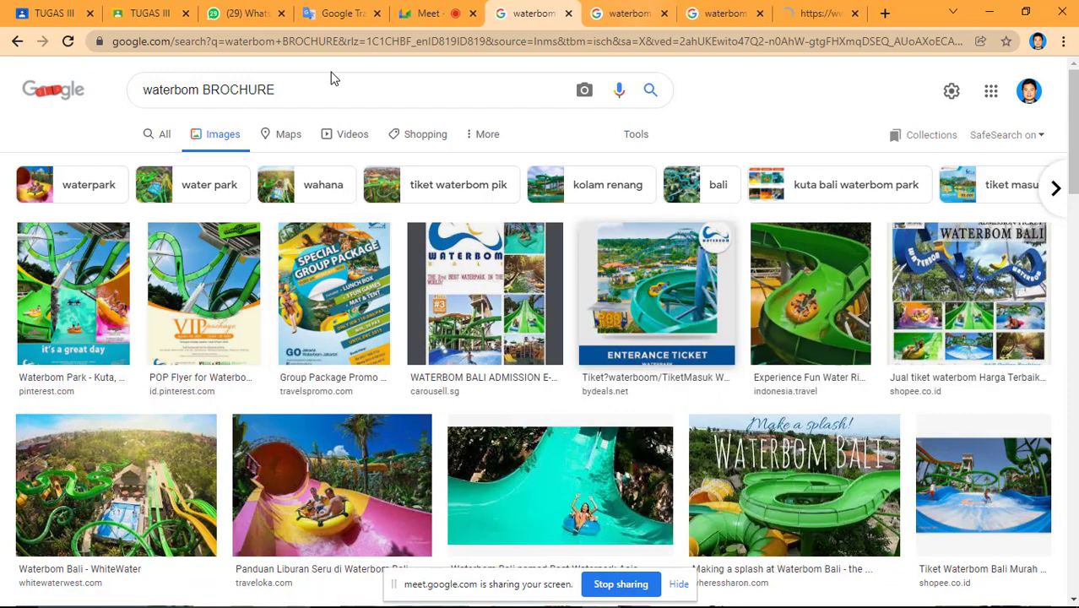
- Examine the opened Waterbom Park, Special Group Package and Enterance Ticket designs, then return to the Special Group Package image
key("ctrl+Tab")
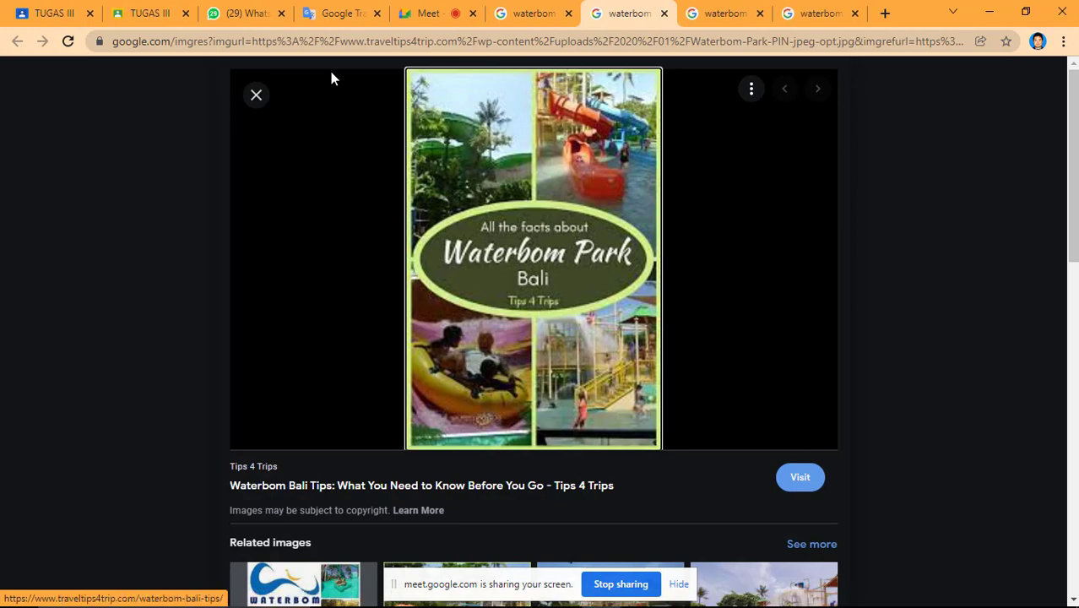
scroll(331, 77, "down", 4)
scroll(331, 77, "down", 1)
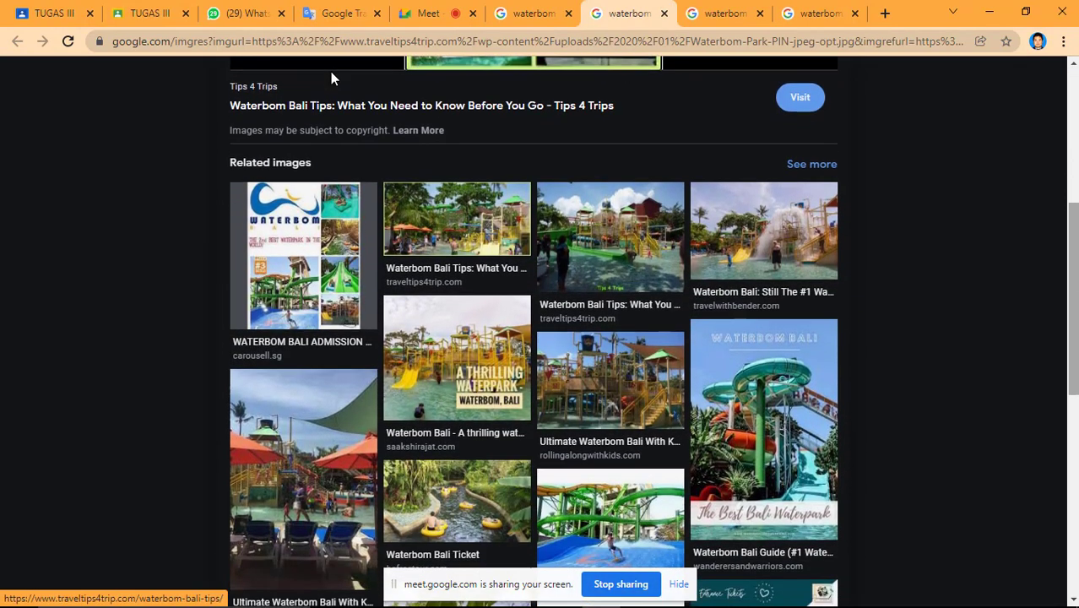
scroll(331, 78, "up", 1)
scroll(331, 78, "up", 2)
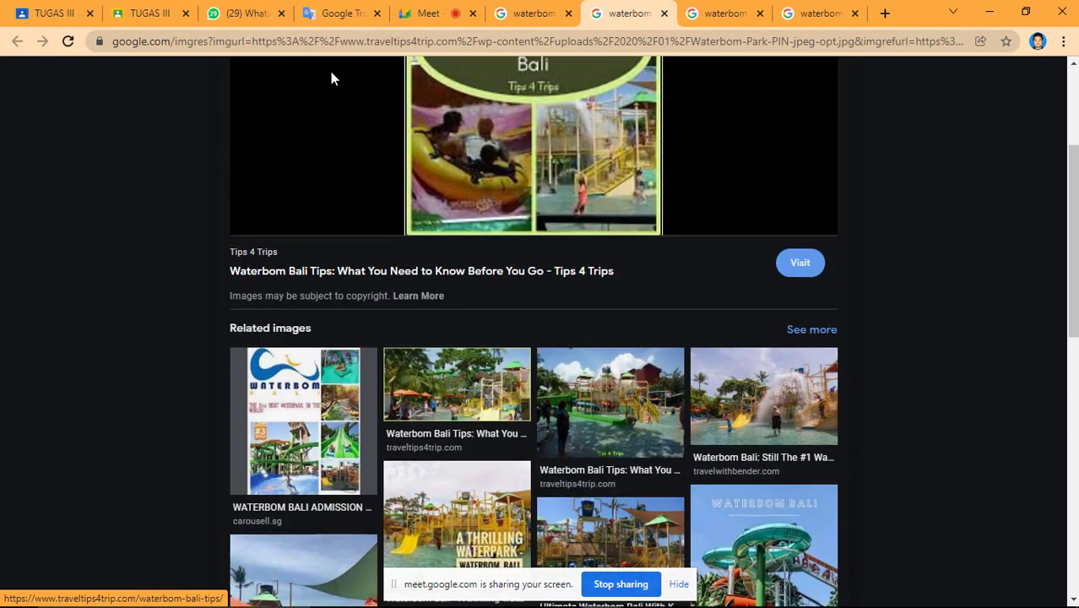
key("ctrl+Tab")
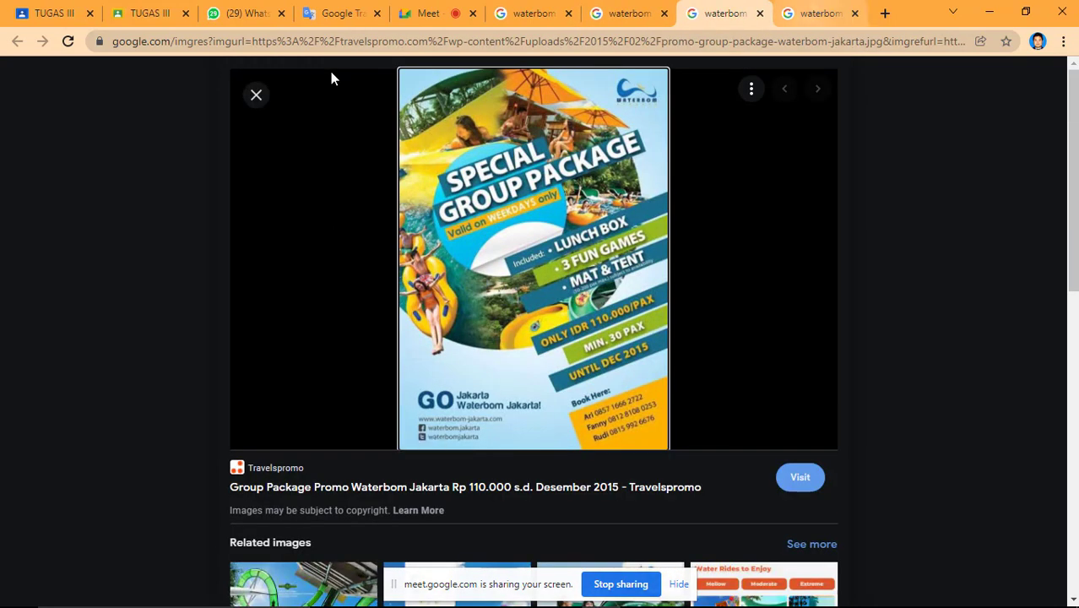
key("ctrl+Tab")
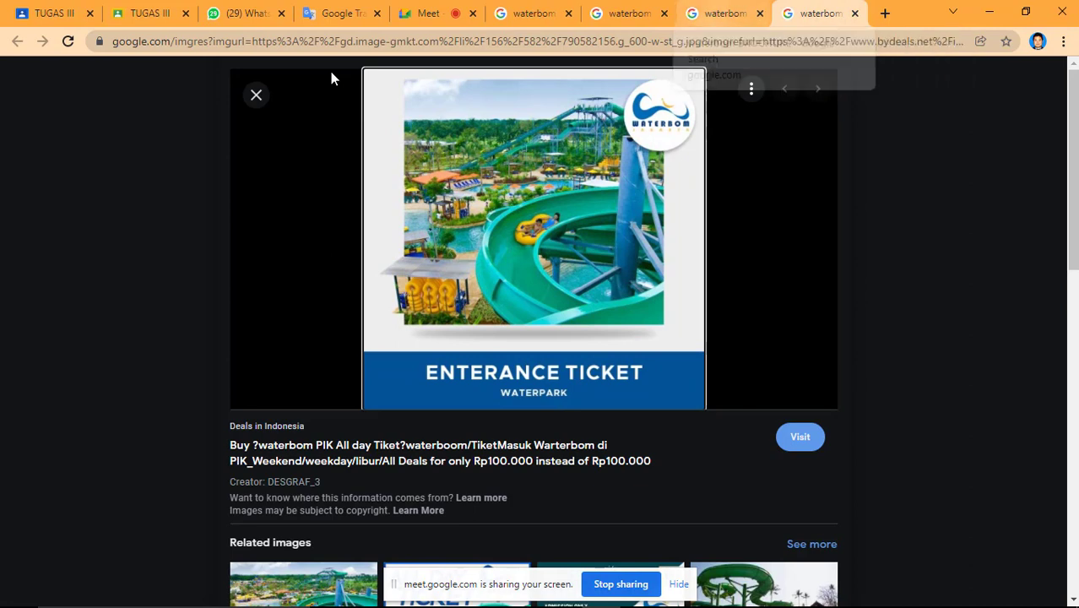
key("ctrl+shift+Tab")
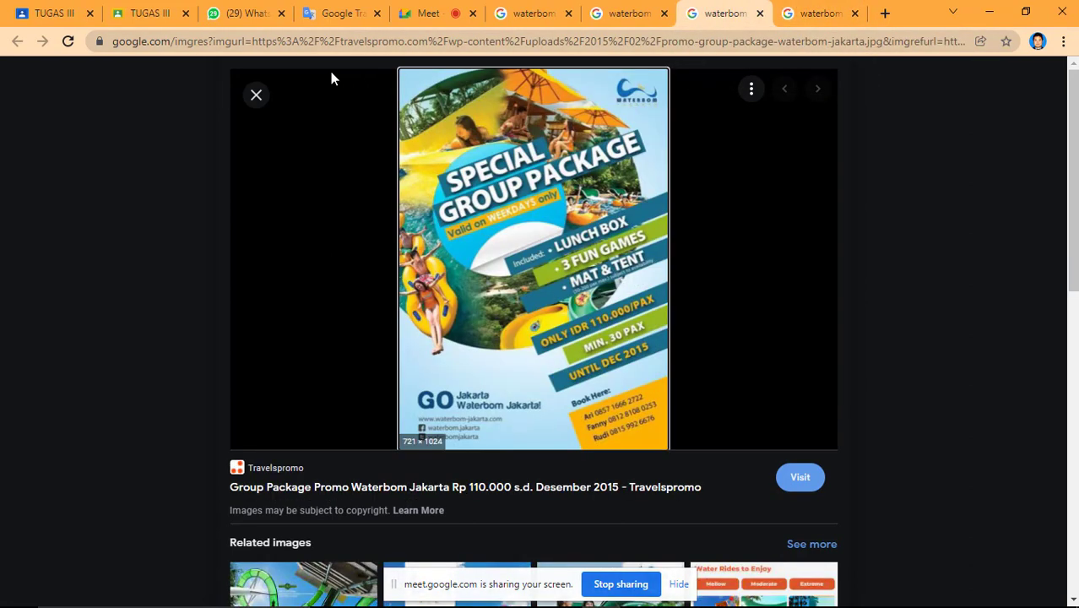
- Open the Special Group Package and Waterbom Park Bali pictures as standalone images in new tabs, then return to the Waterbom Park result
right_click(567, 270)
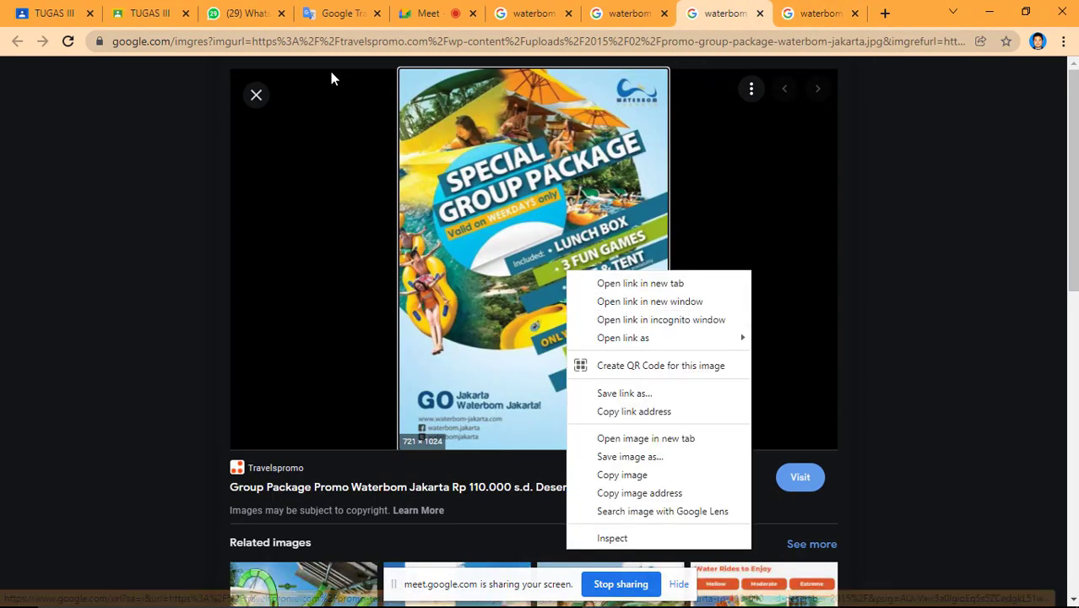
left_click(646, 438)
key("ctrl+shift+Tab")
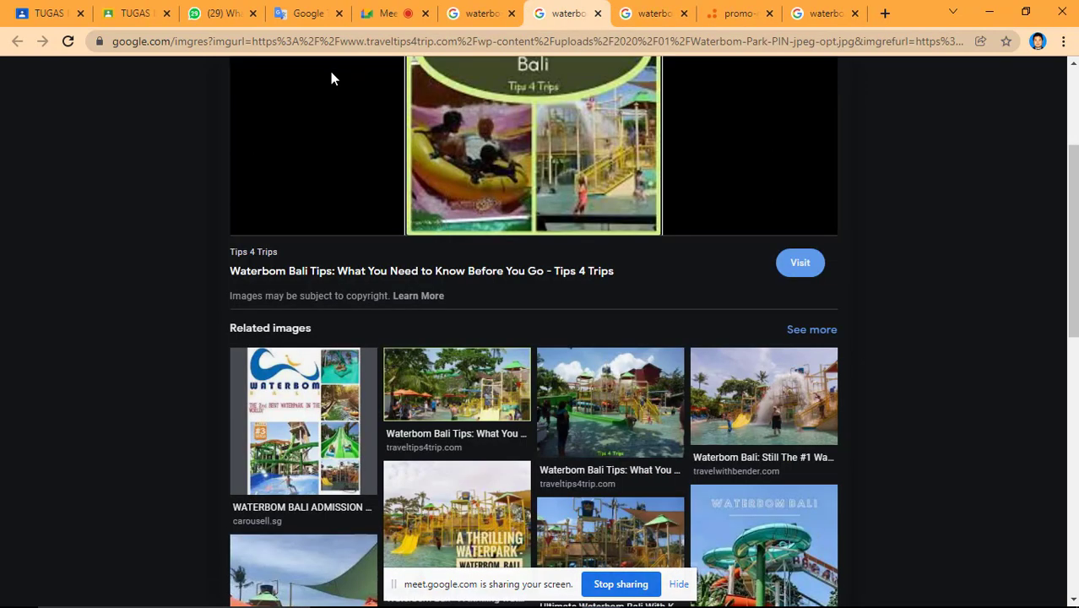
scroll(331, 77, "up", 2)
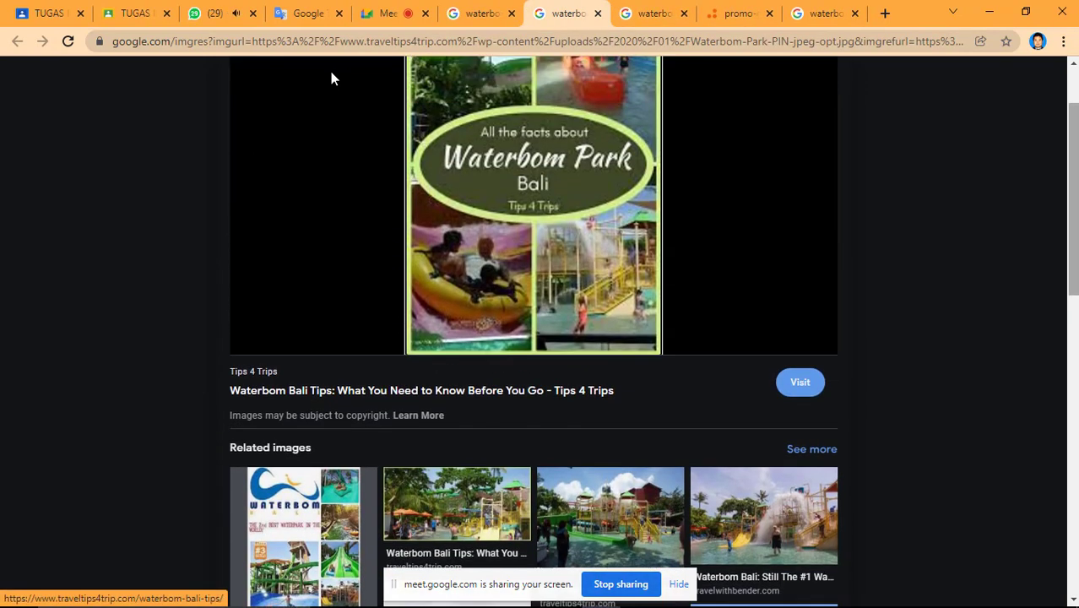
right_click(528, 210)
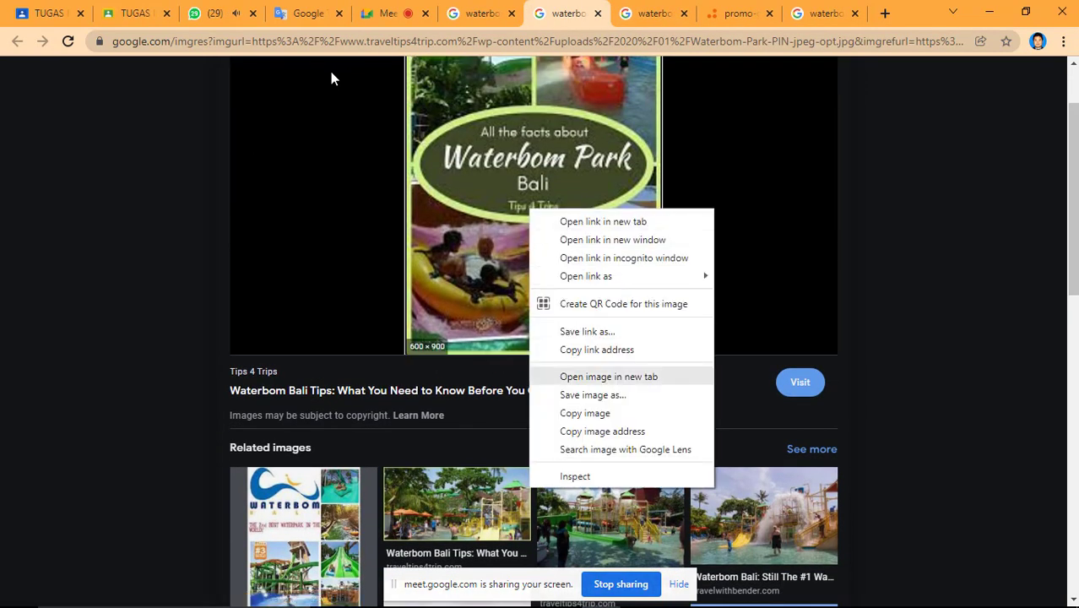
left_click(591, 375)
key("ctrl+Tab")
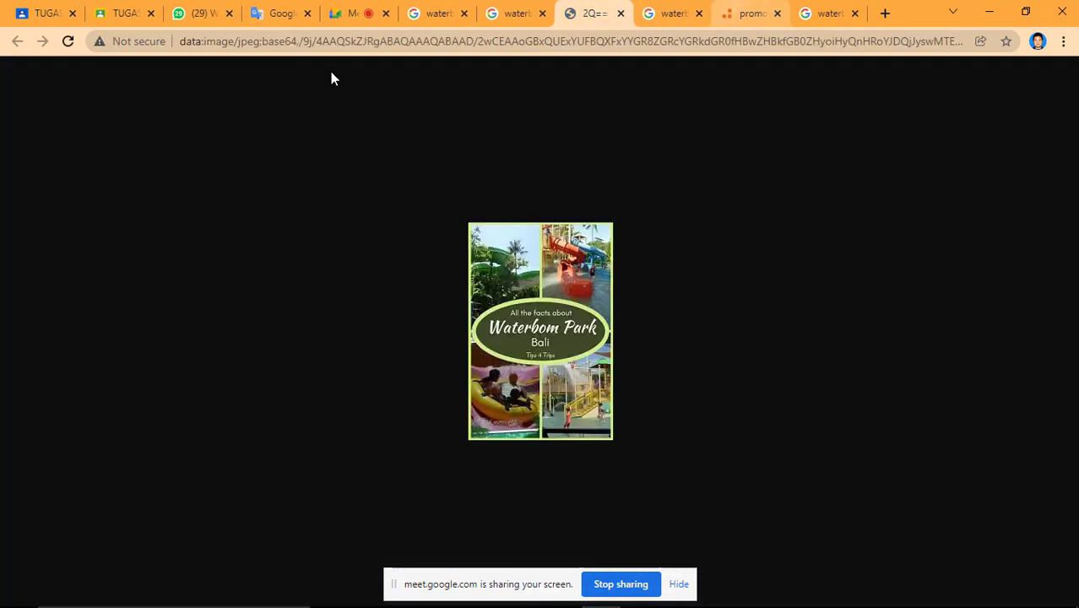
key("ctrl+shift+Tab")
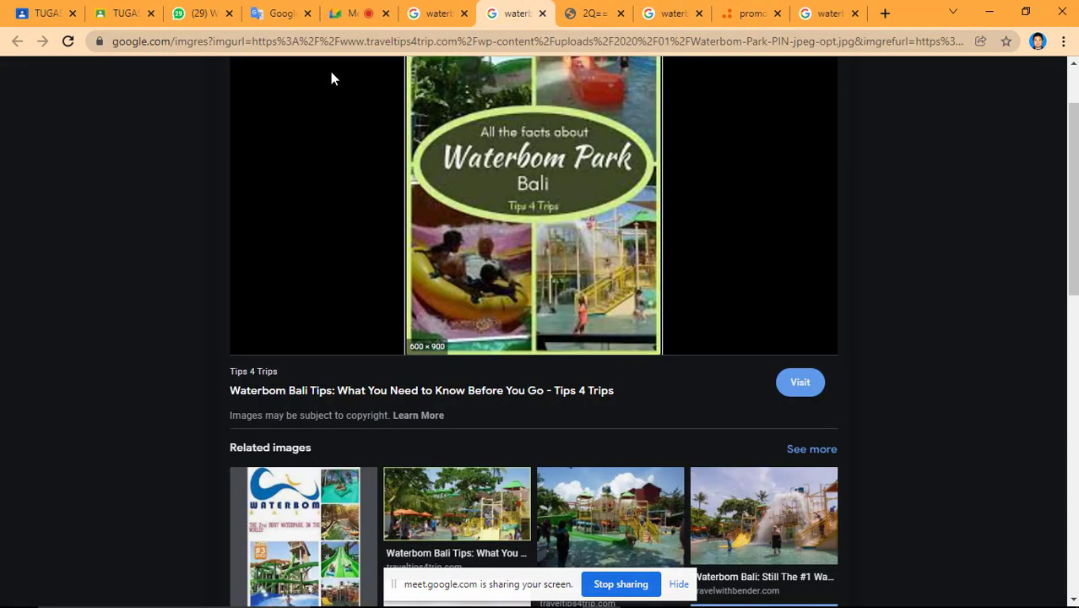
- Visit the Tips 4 Trips article on Waterbom Bali and skim through the page
left_click(799, 382)
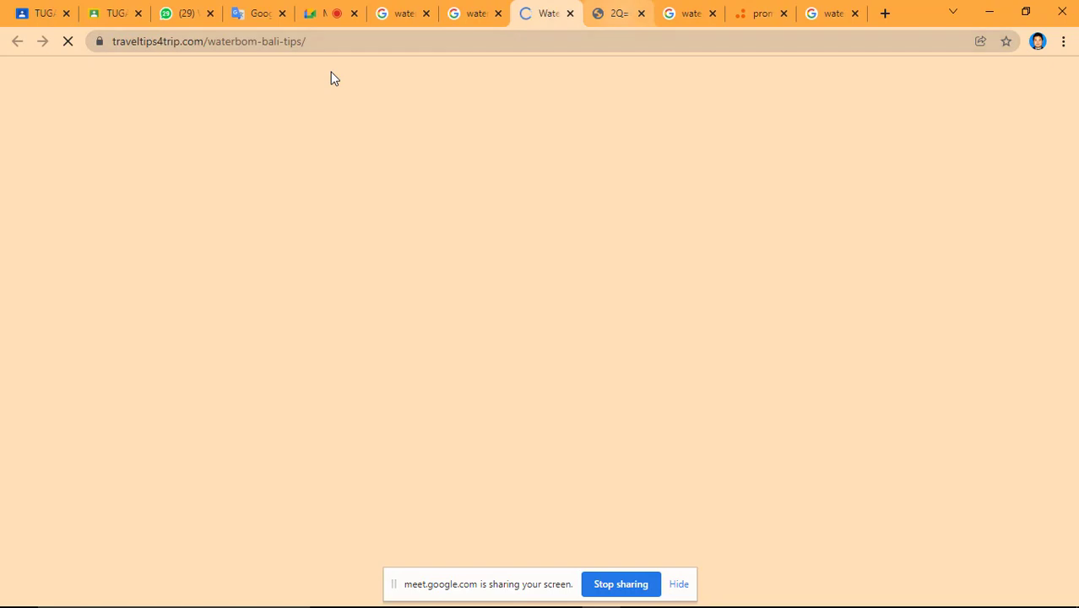
scroll(330, 72, "down", 15)
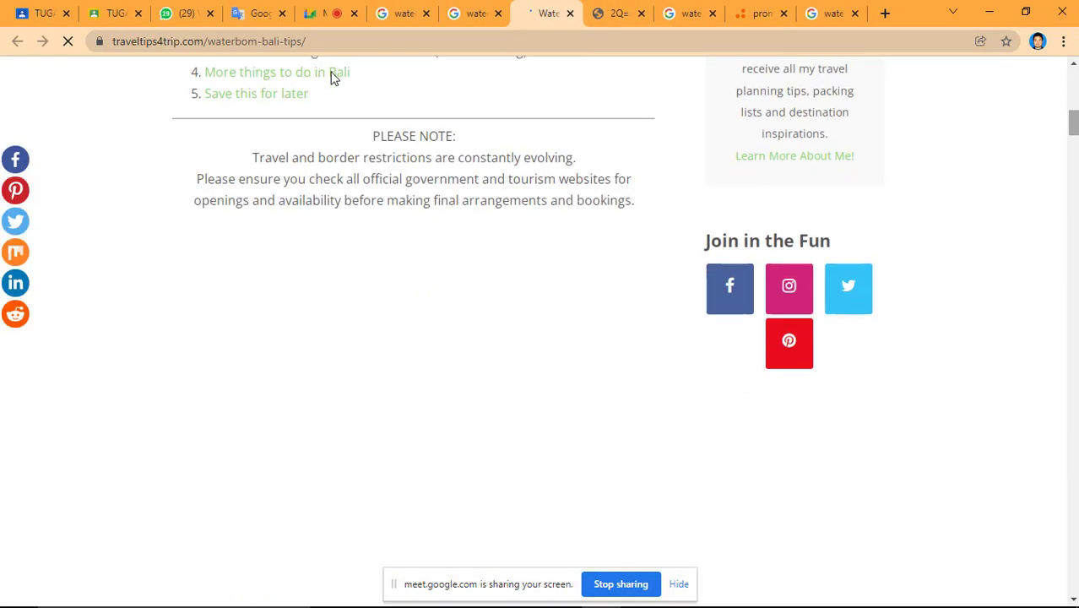
scroll(330, 72, "up", 15)
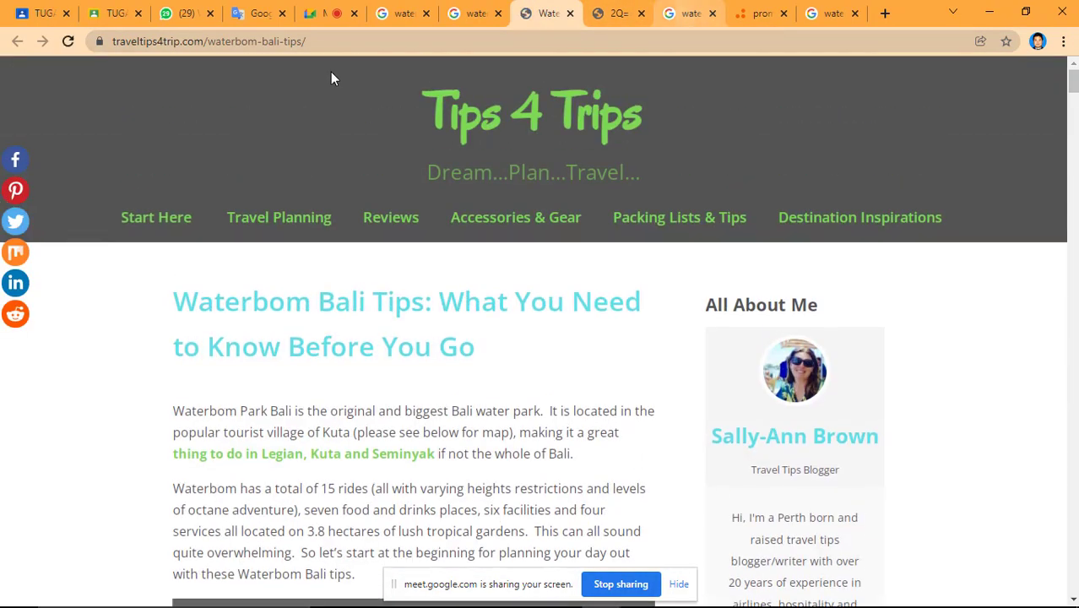
- Return to the standalone Special Group Package image and start saving it to disk
key("ctrl+Tab")
key("ctrl+Tab")
key("ctrl+Tab")
left_click(574, 173)
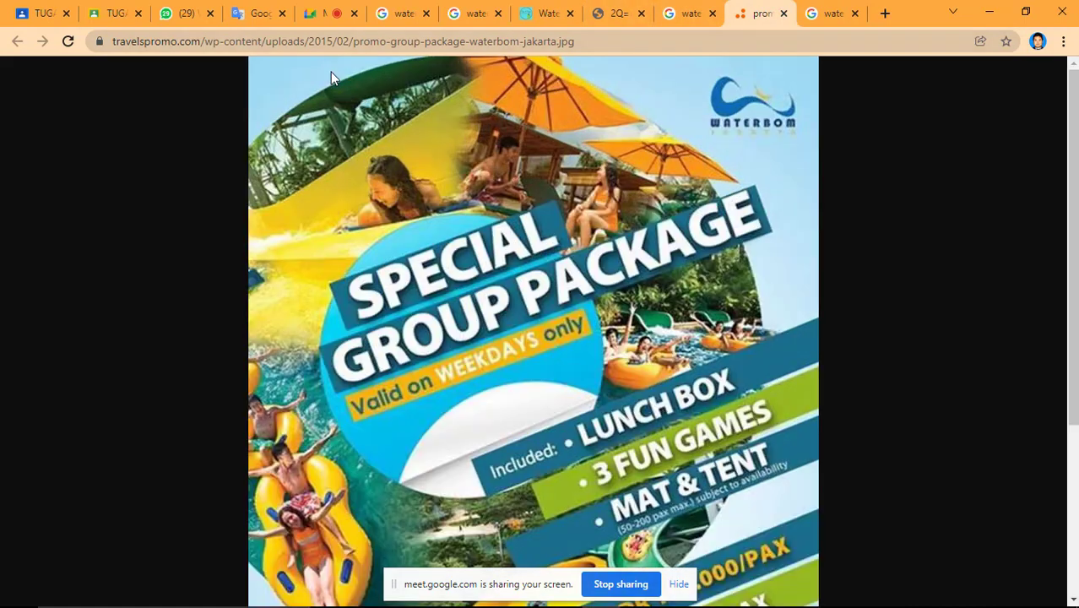
right_click(574, 172)
left_click(618, 201)
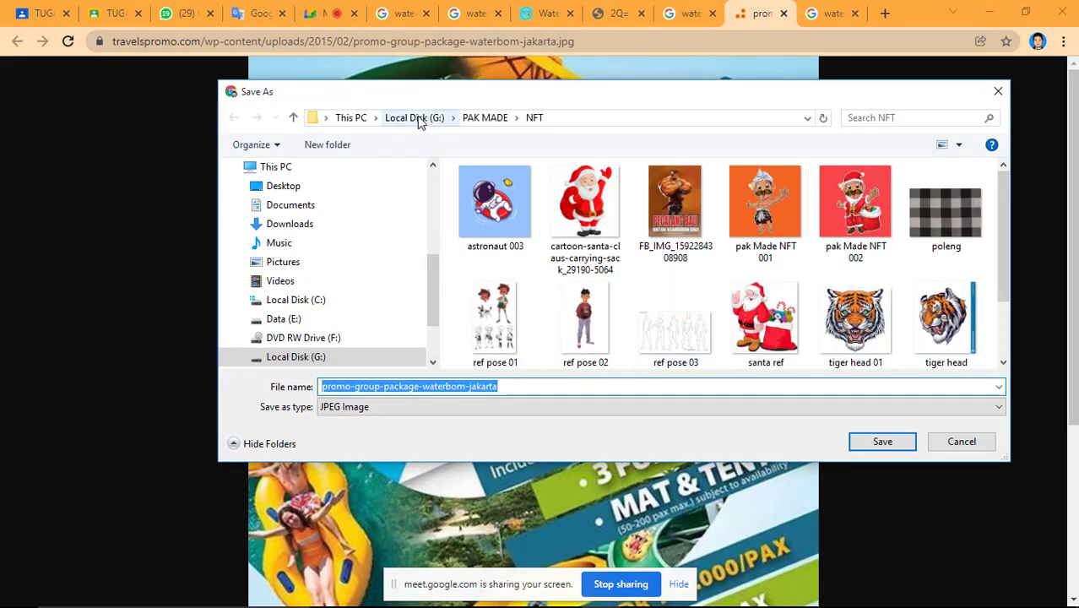
- Choose PERTEMUAN 12 under Local Disk (G:), STIKI GANJIL 2021-2022, KOMPUTER GRAFIS as the save location
left_click(419, 119)
left_click(500, 255)
key("s")
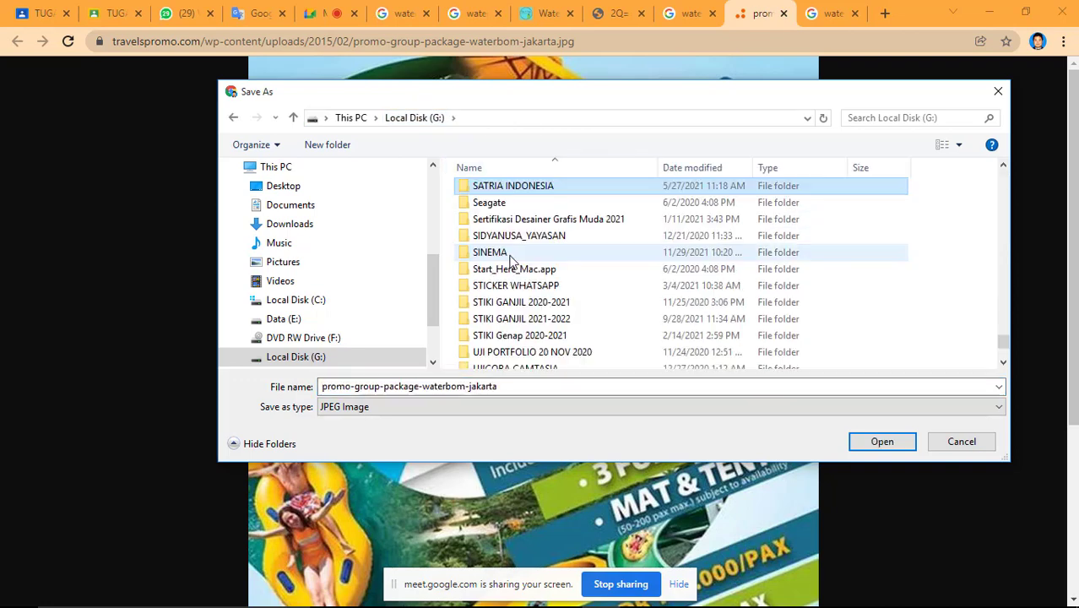
double_click(515, 319)
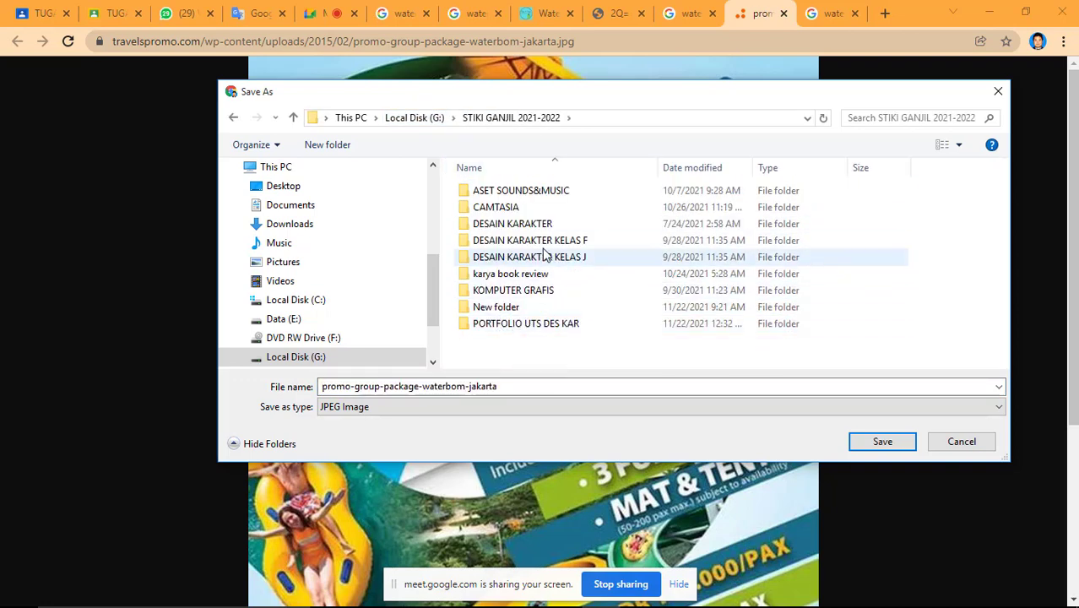
double_click(512, 290)
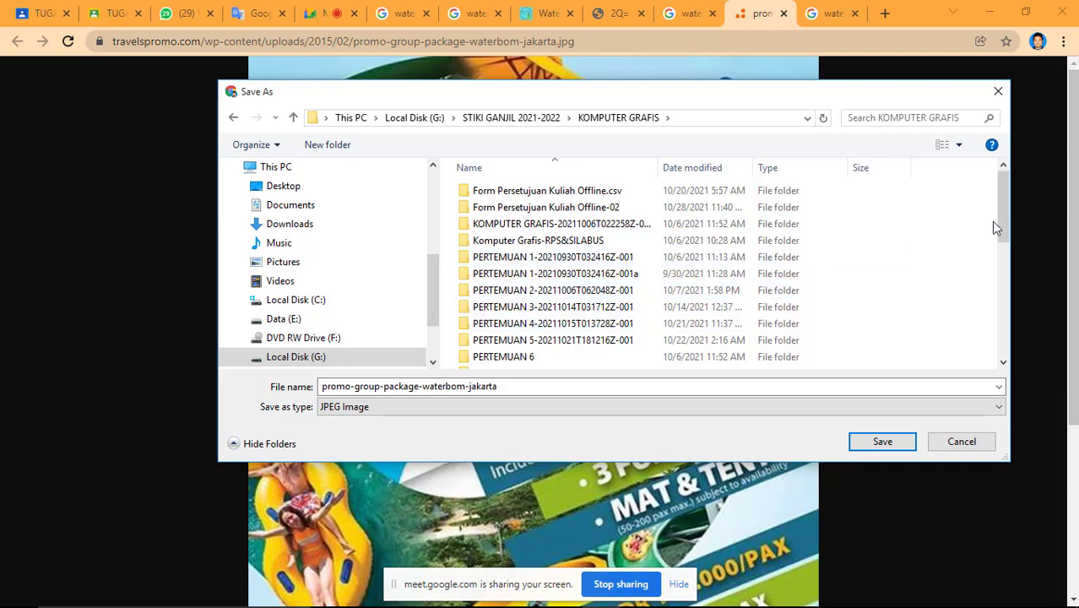
left_click_drag(999, 221, 1003, 324)
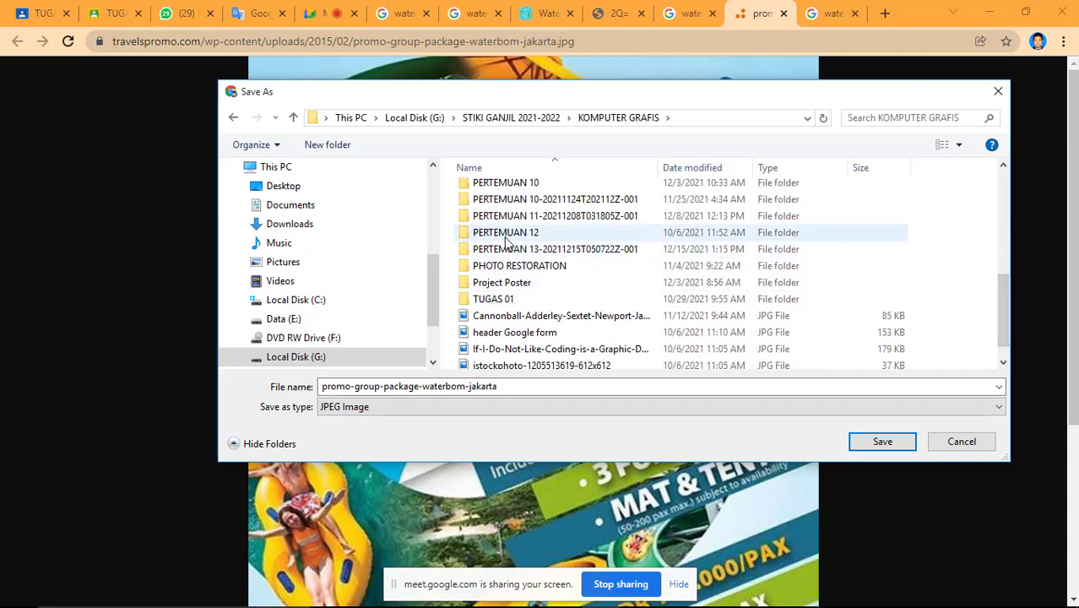
double_click(506, 236)
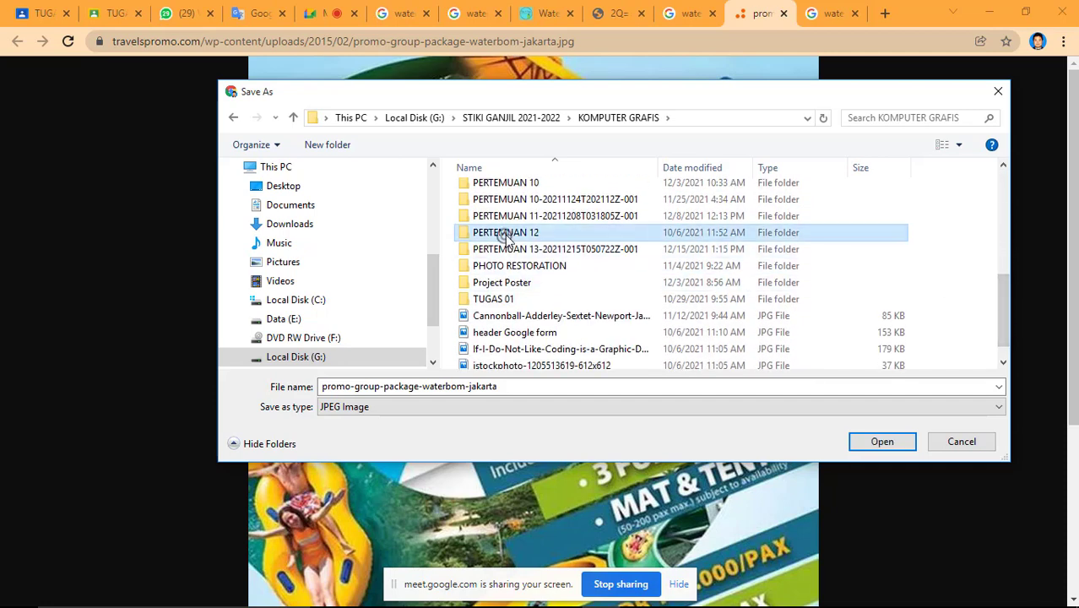
- Create a folder named brochure in PERTEMUAN 12 and save promo-group-package-waterbom-jakarta in it as a JPEG image
left_click(335, 145)
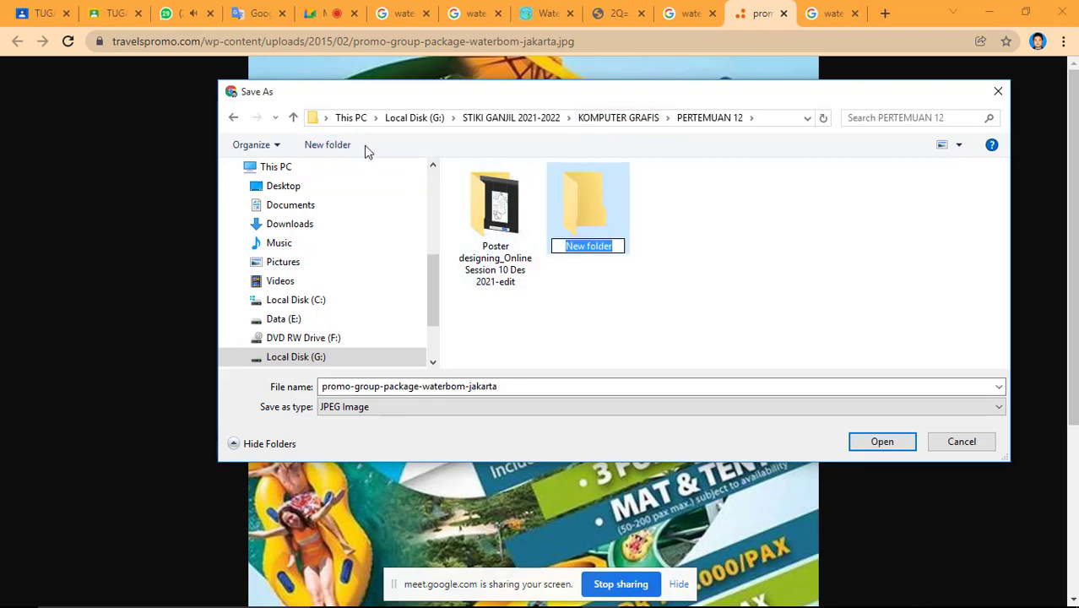
type("brochure")
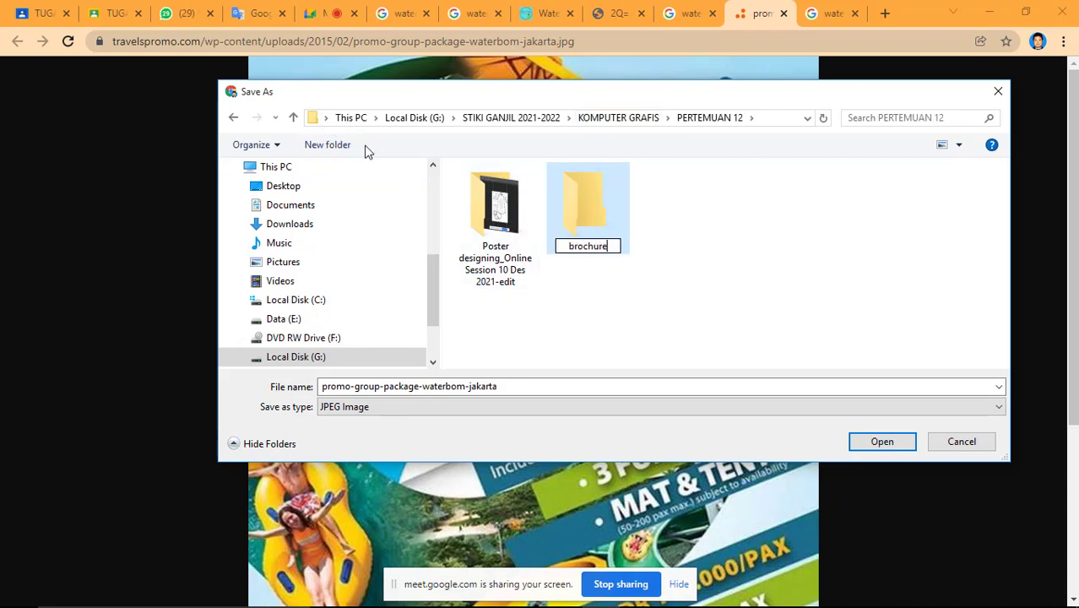
key("Return")
double_click(592, 221)
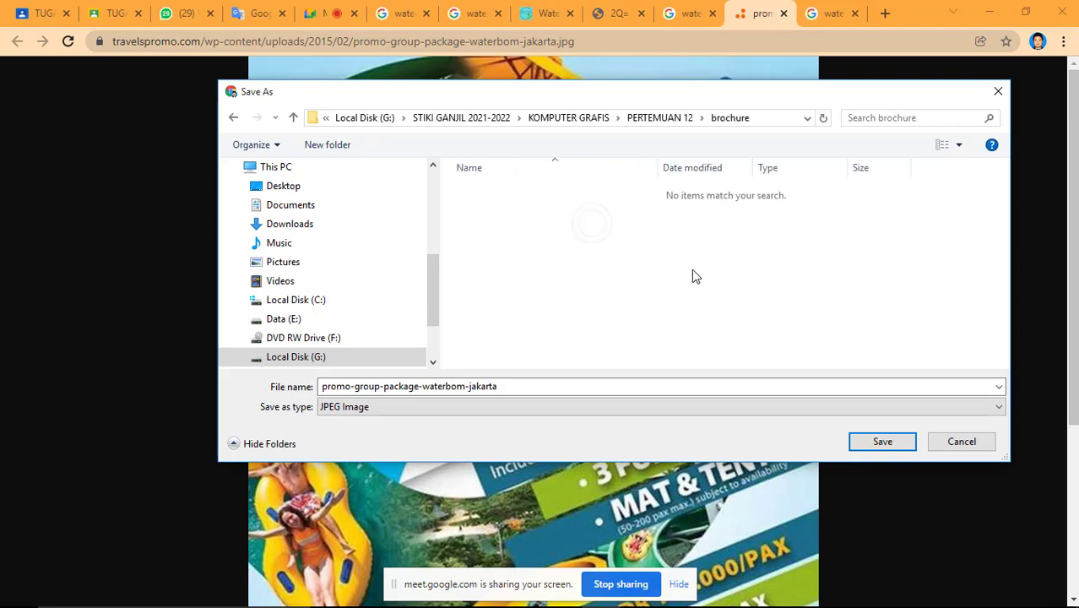
left_click(882, 440)
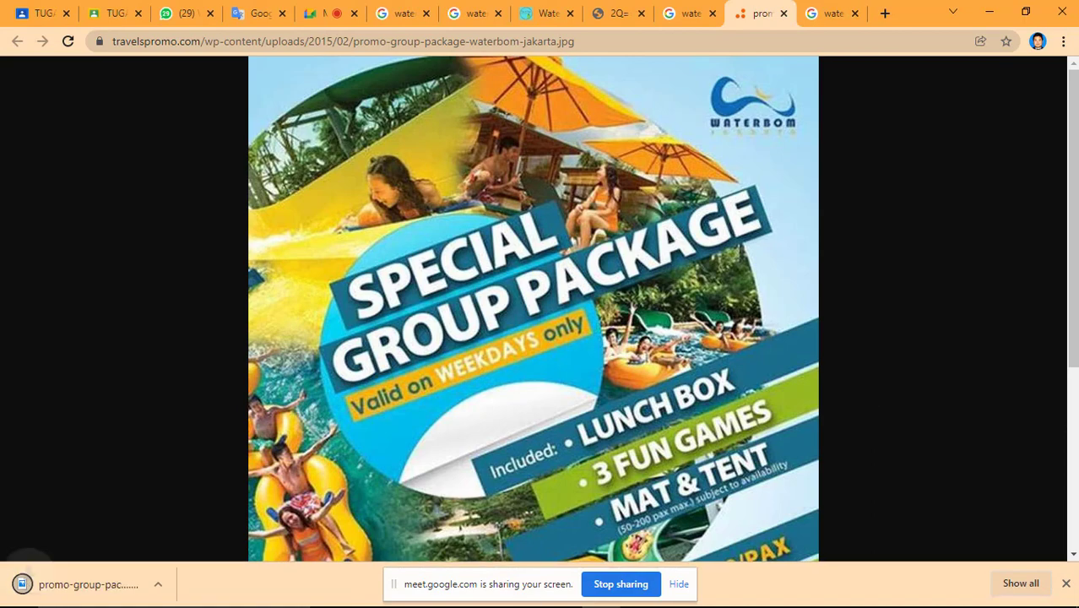
- Switch to Photoshop, bring up the Untitled-1 brochure document and show its whole three-panel layout
left_click(406, 603)
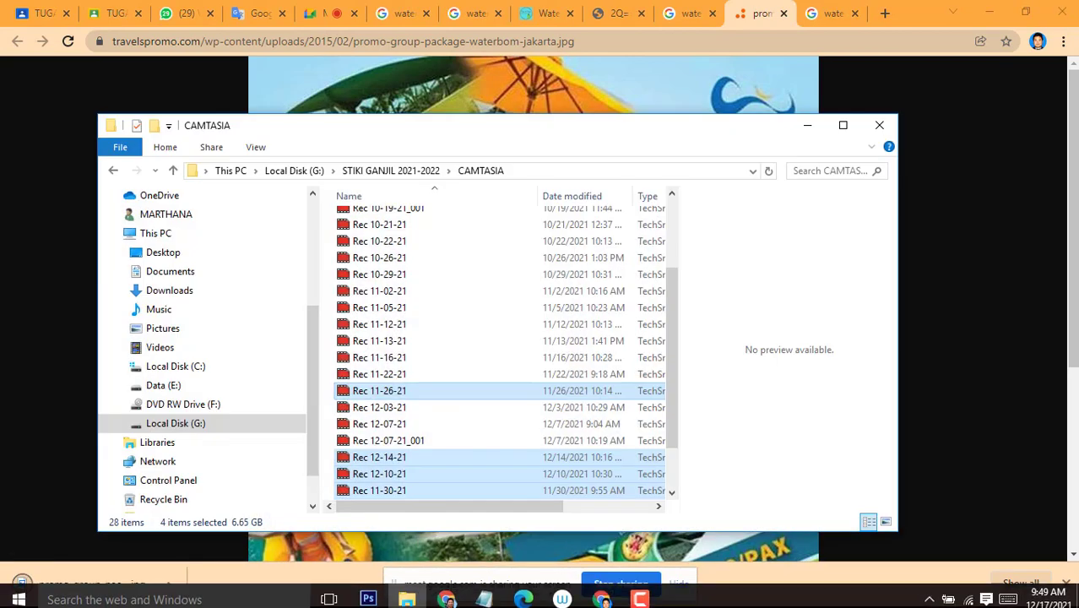
left_click(368, 592)
left_click(807, 126)
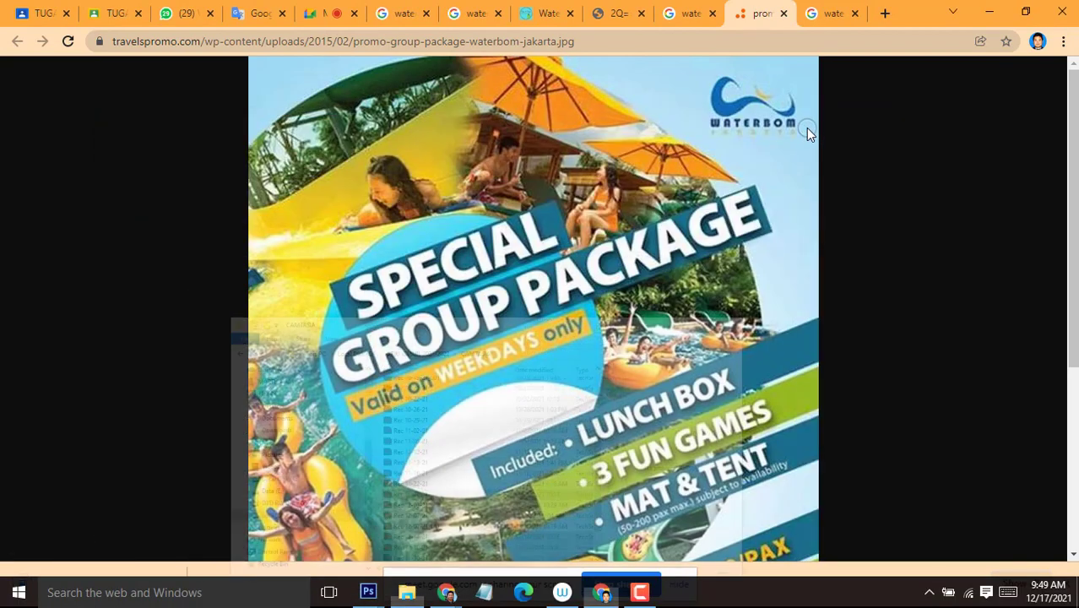
left_click(368, 591)
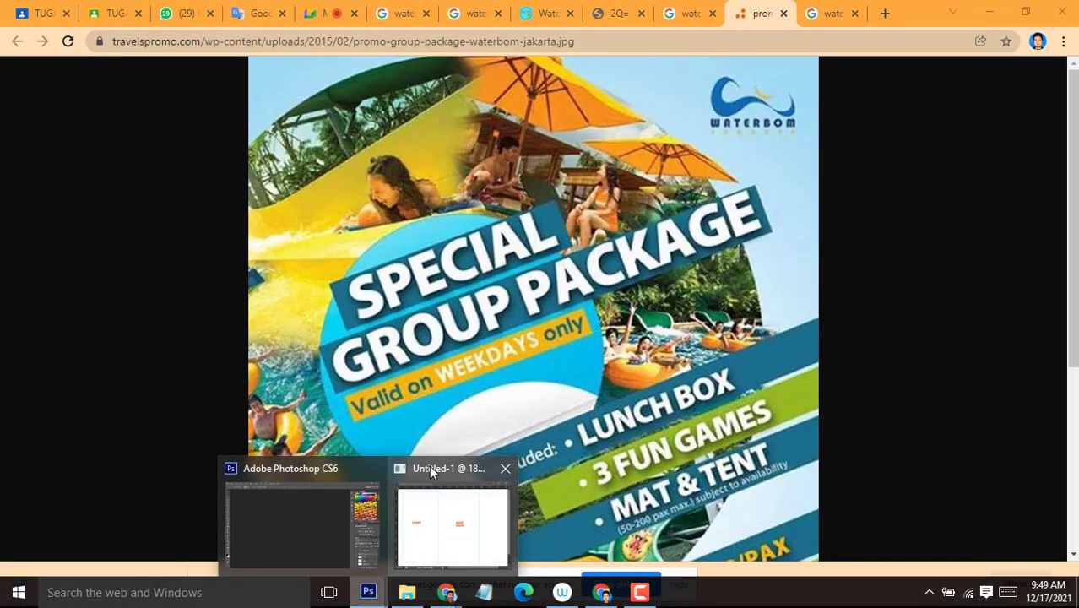
left_click(429, 466)
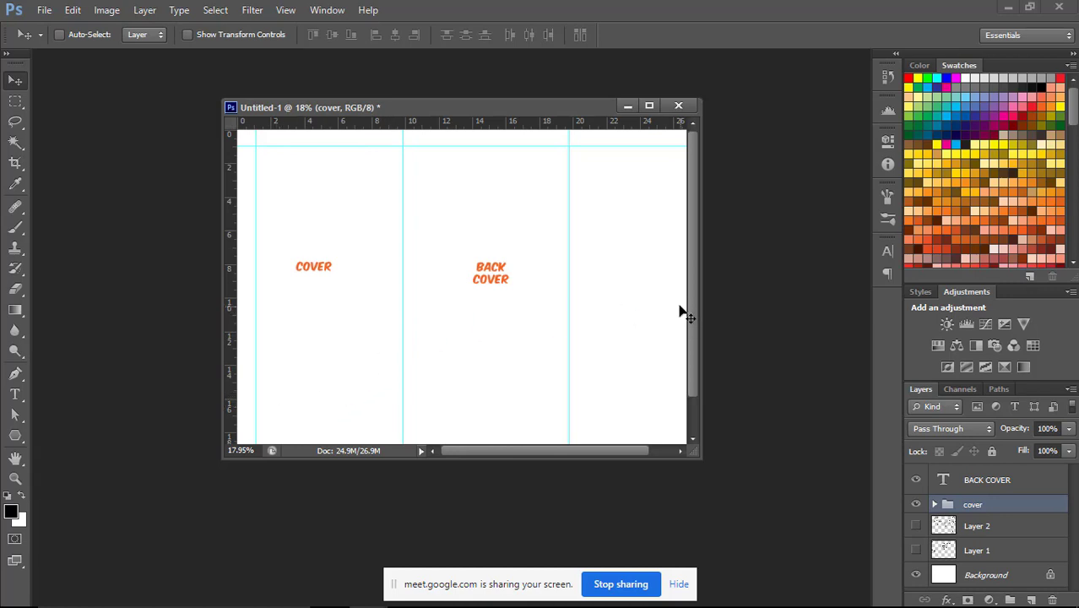
key("ctrl+0")
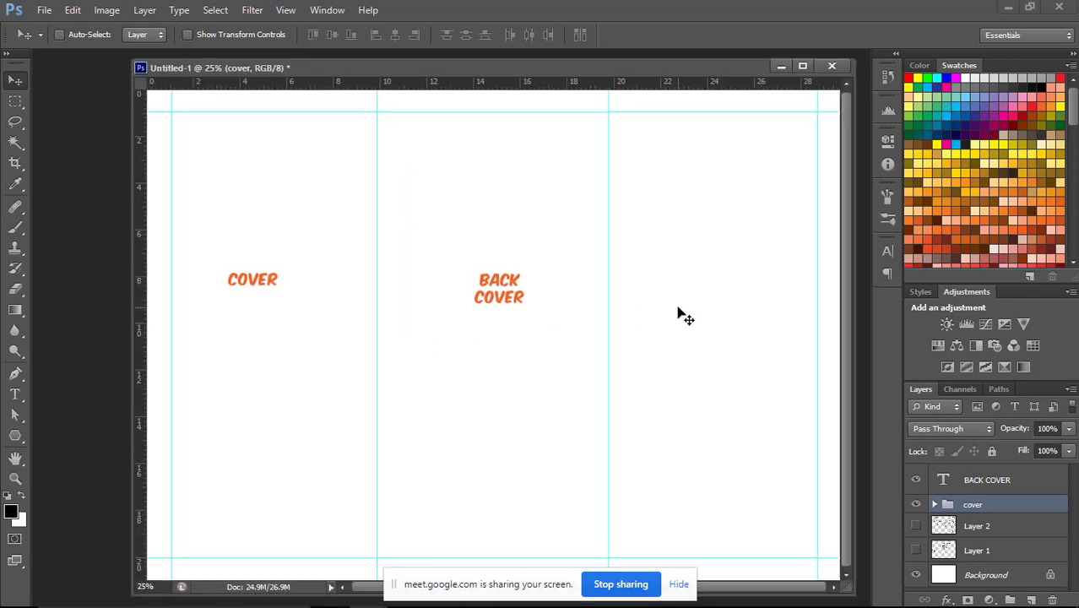
key("ctrl+minus")
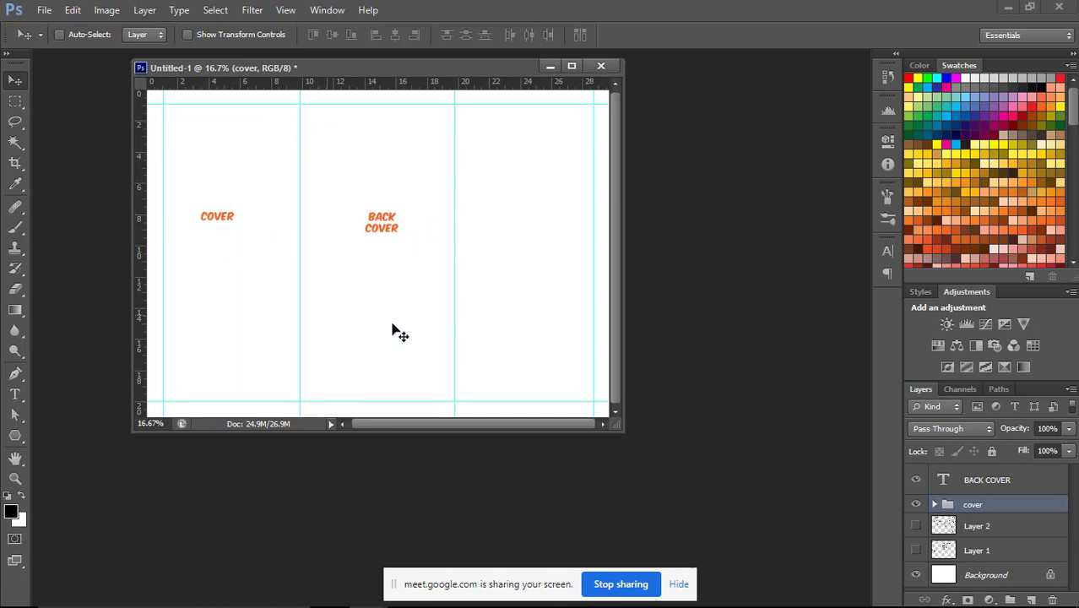
right_click(171, 208)
left_click(167, 217)
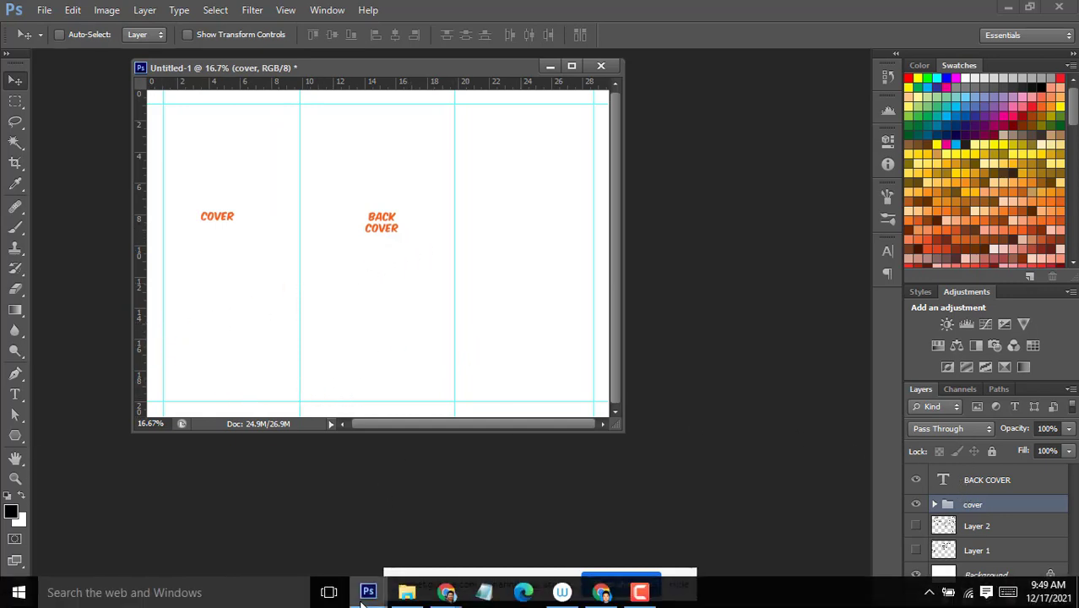
- Switch to File Explorer and open the brochure folder inside KOMPUTER GRAFIS, PERTEMUAN 12
left_click(397, 599)
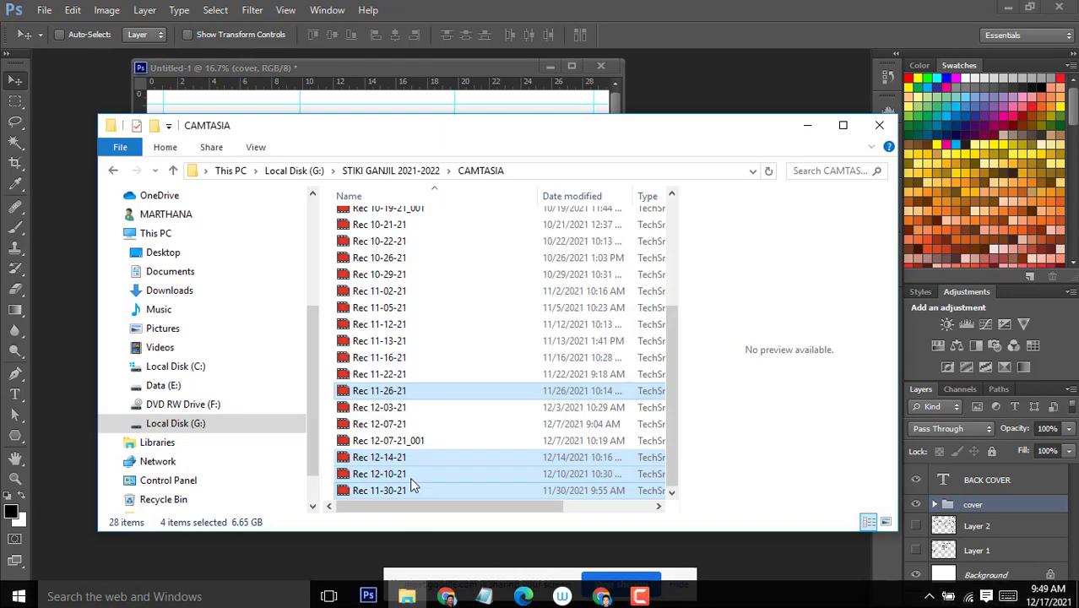
left_click(384, 172)
double_click(396, 327)
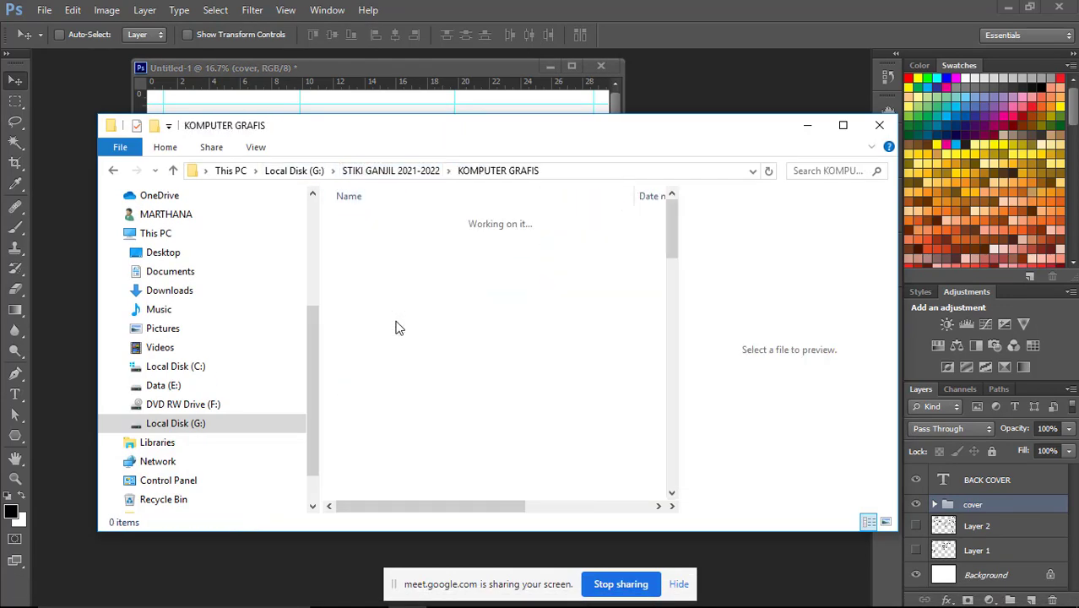
left_click_drag(673, 226, 668, 254)
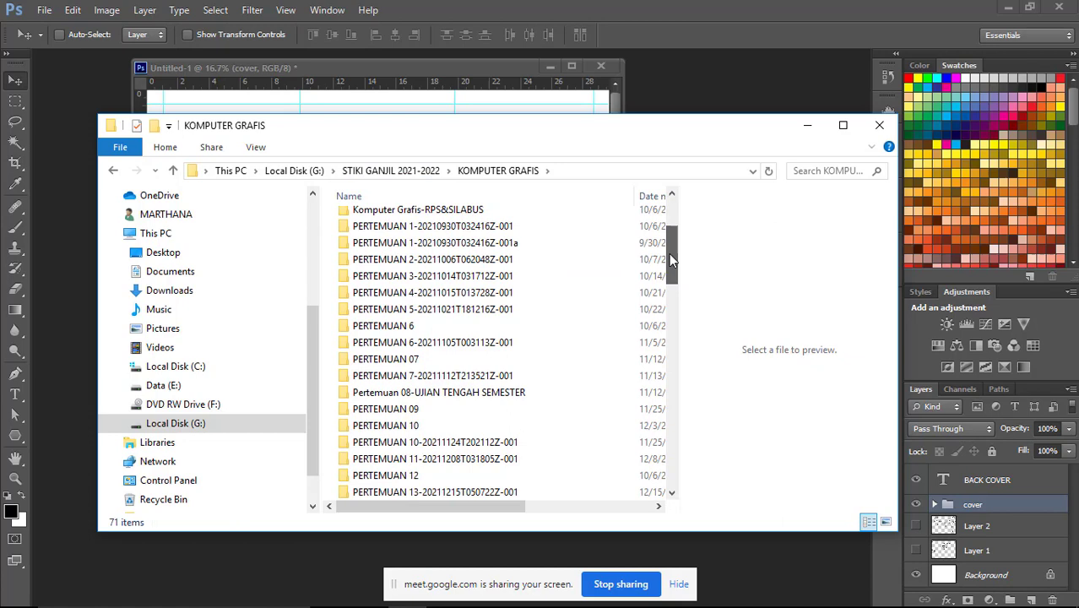
double_click(397, 475)
double_click(385, 260)
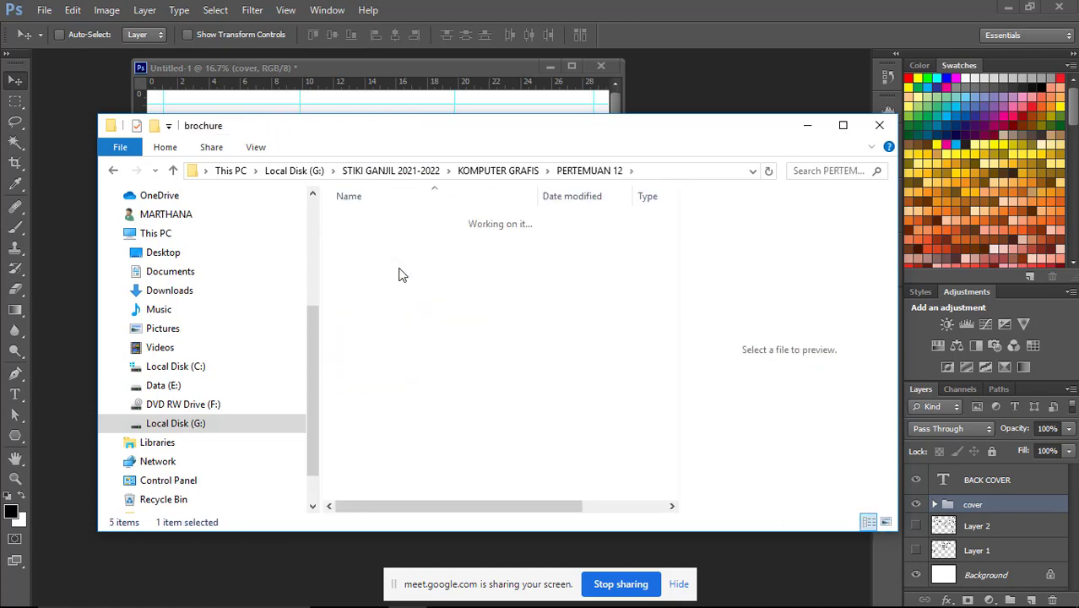
- Try to open the promo-group-package-waterbom-jakarta image in Photoshop, and close the program when it stops working
left_click_drag(375, 241, 694, 124)
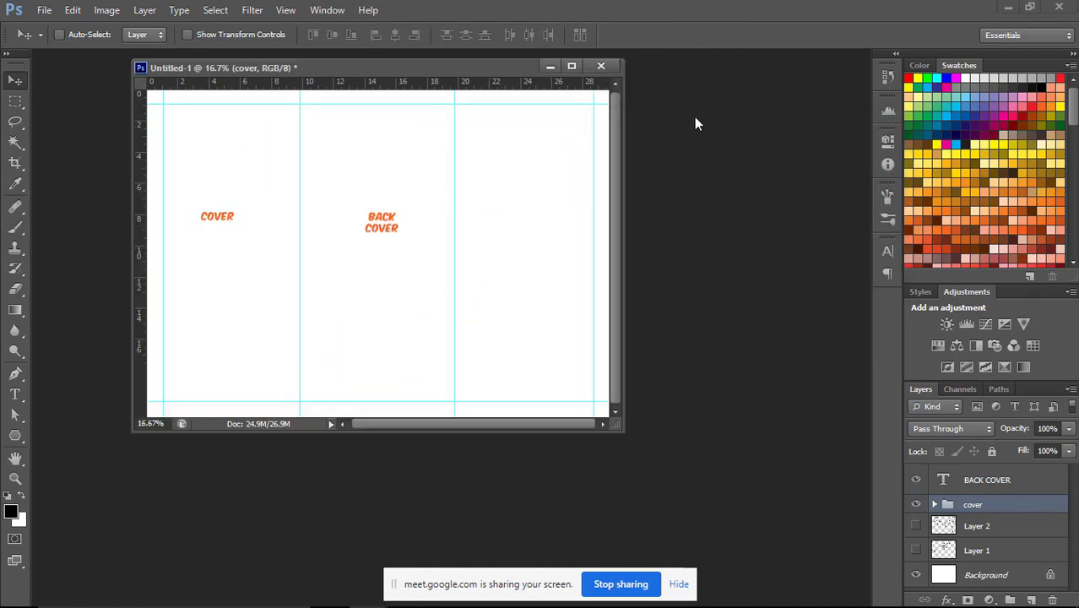
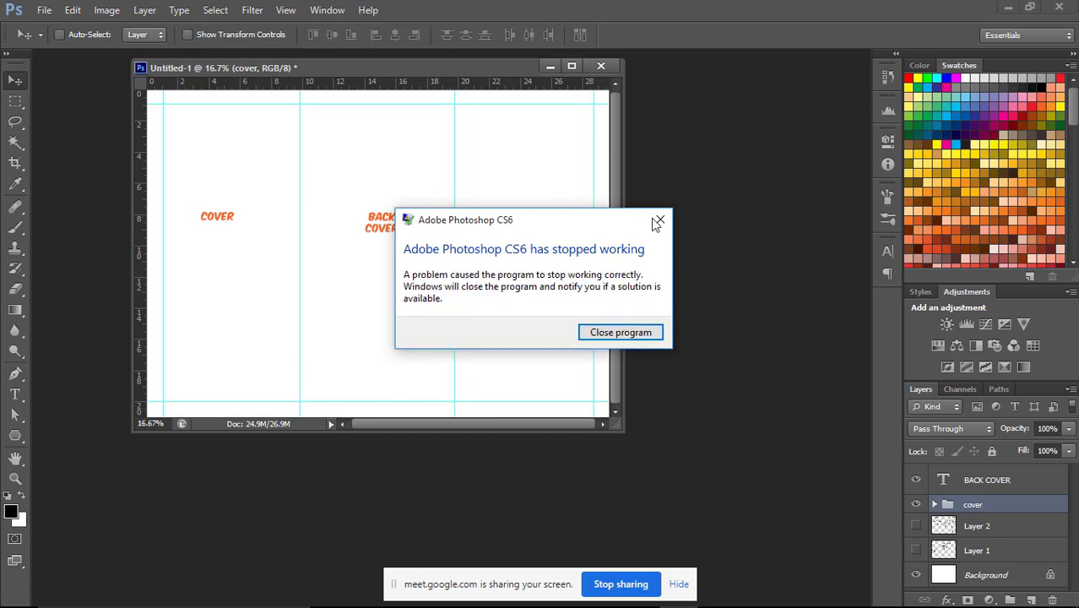
left_click(620, 332)
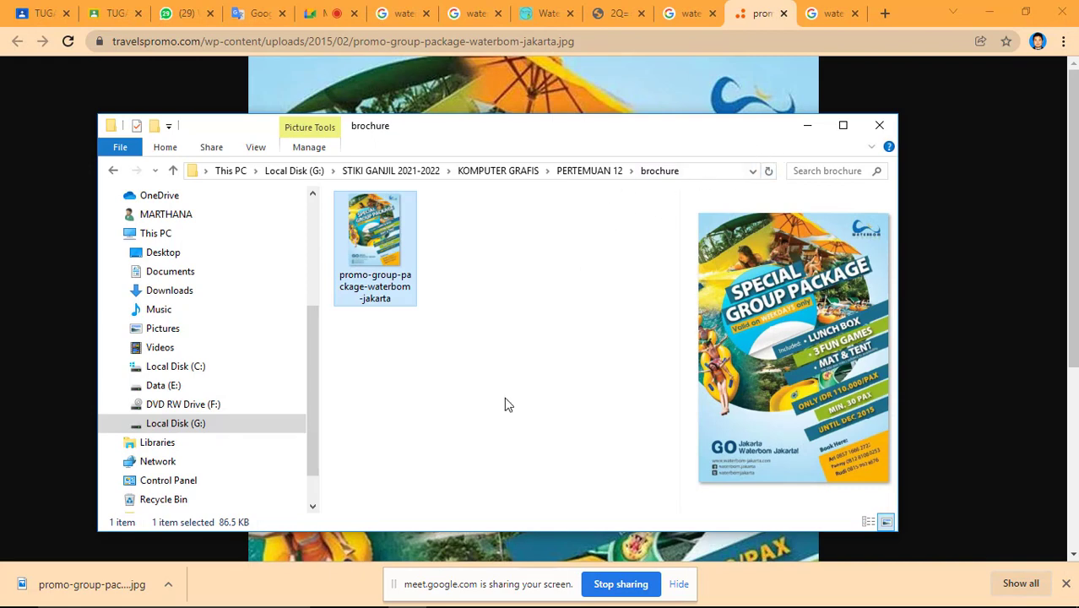
mouse_move(371, 588)
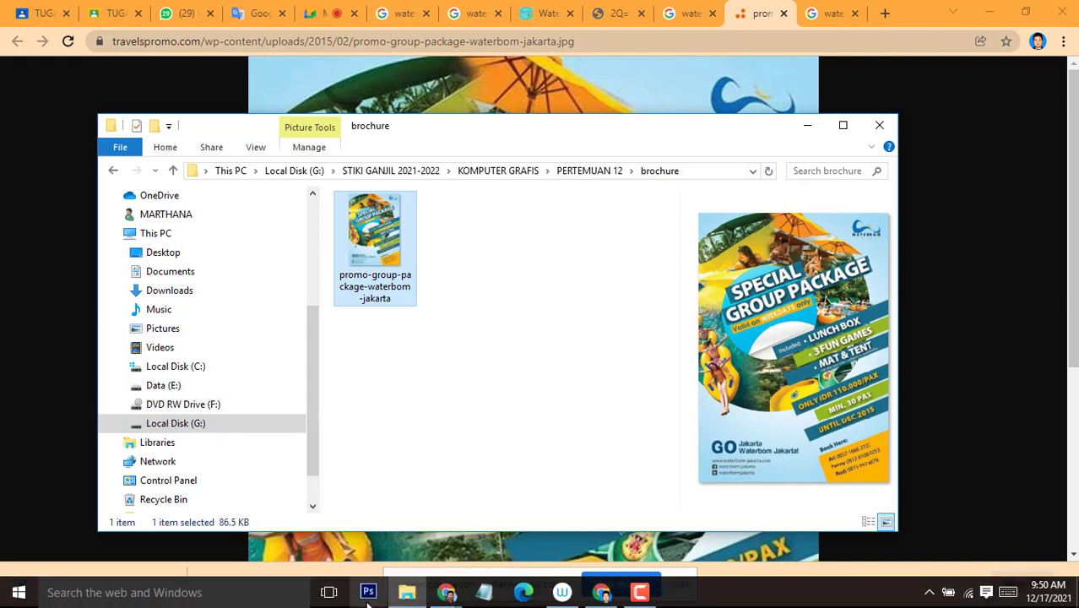
- Start Photoshop again and wait for its empty workspace
left_click(368, 593)
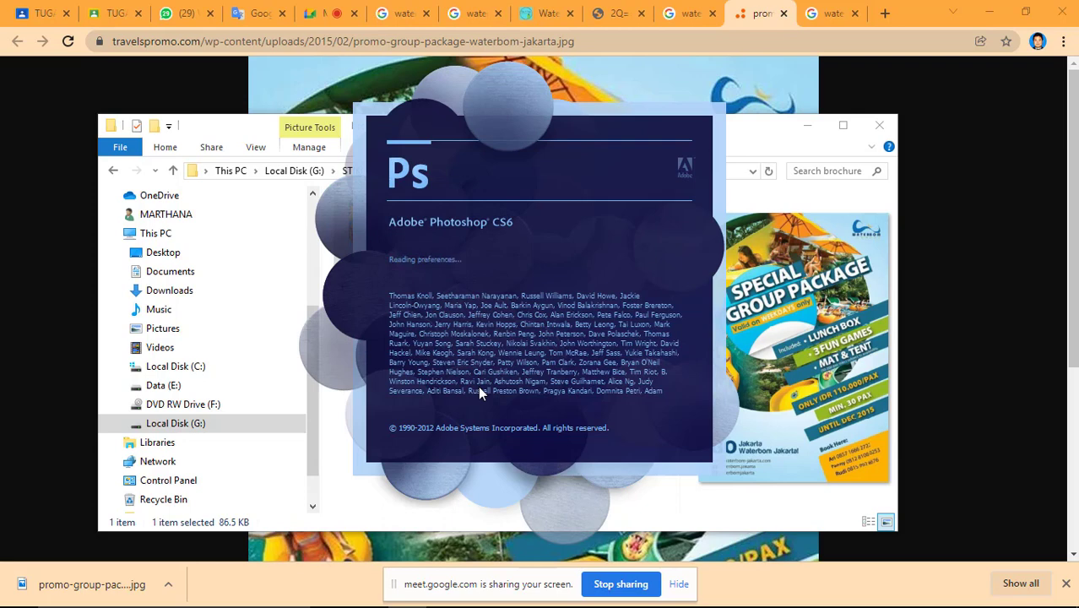
mouse_move(719, 607)
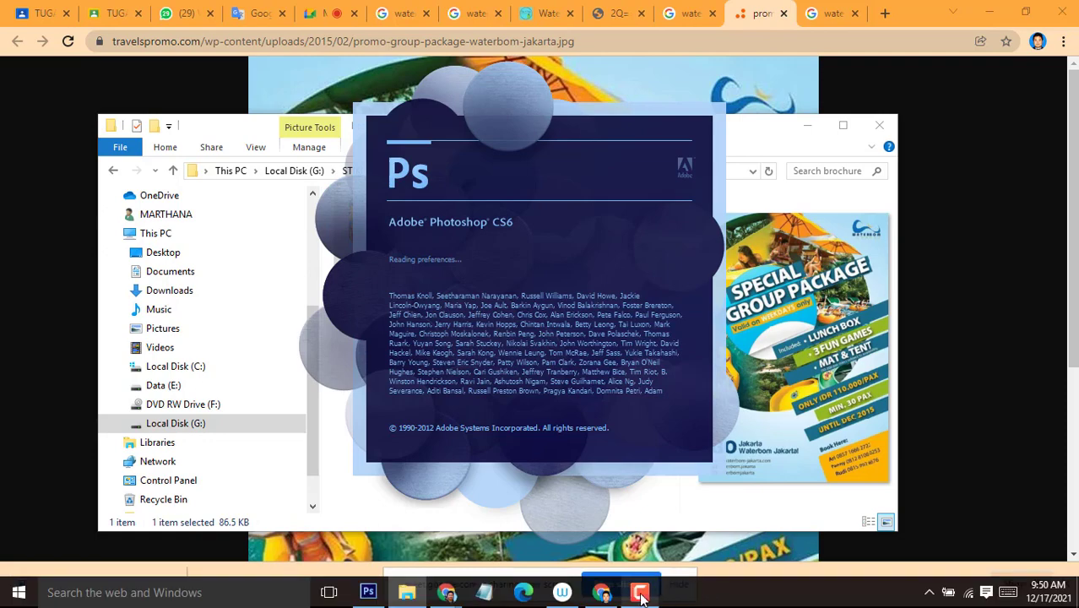
mouse_move(596, 597)
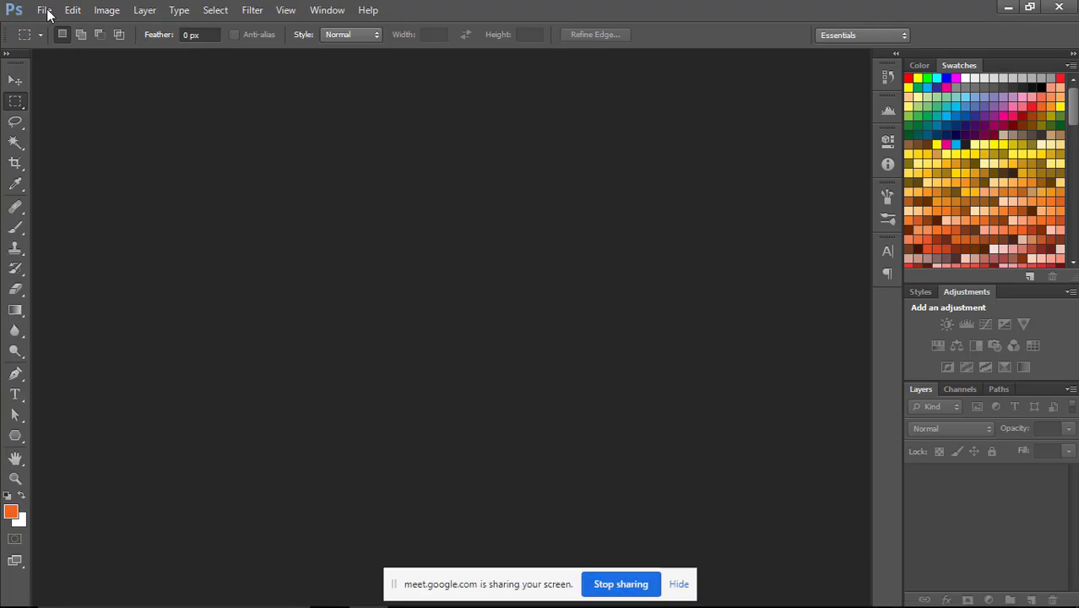
- Create a new document from the International Paper preset
left_click(44, 11)
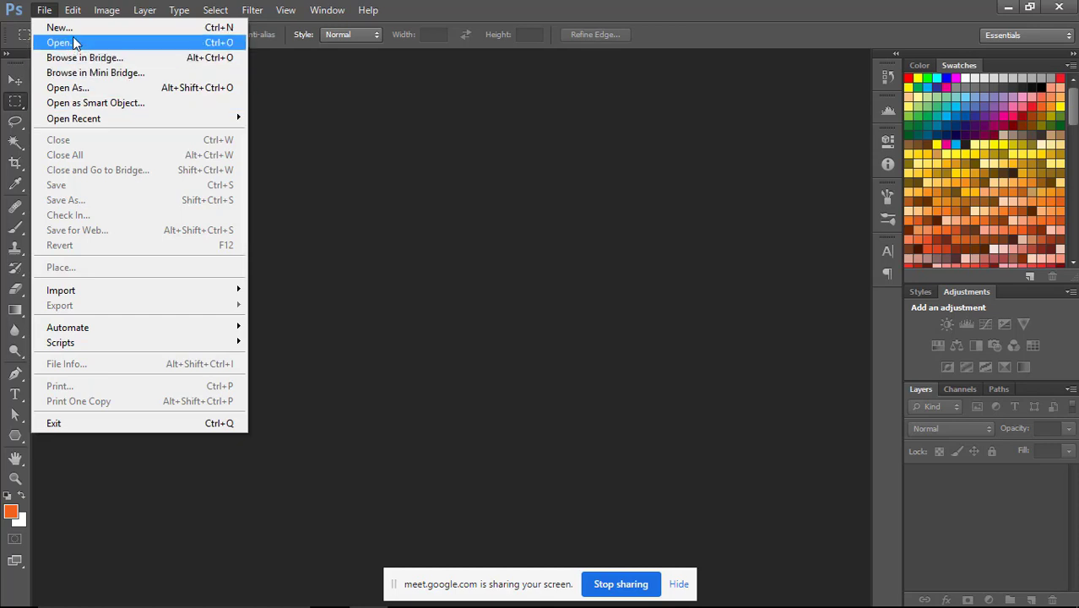
left_click(59, 28)
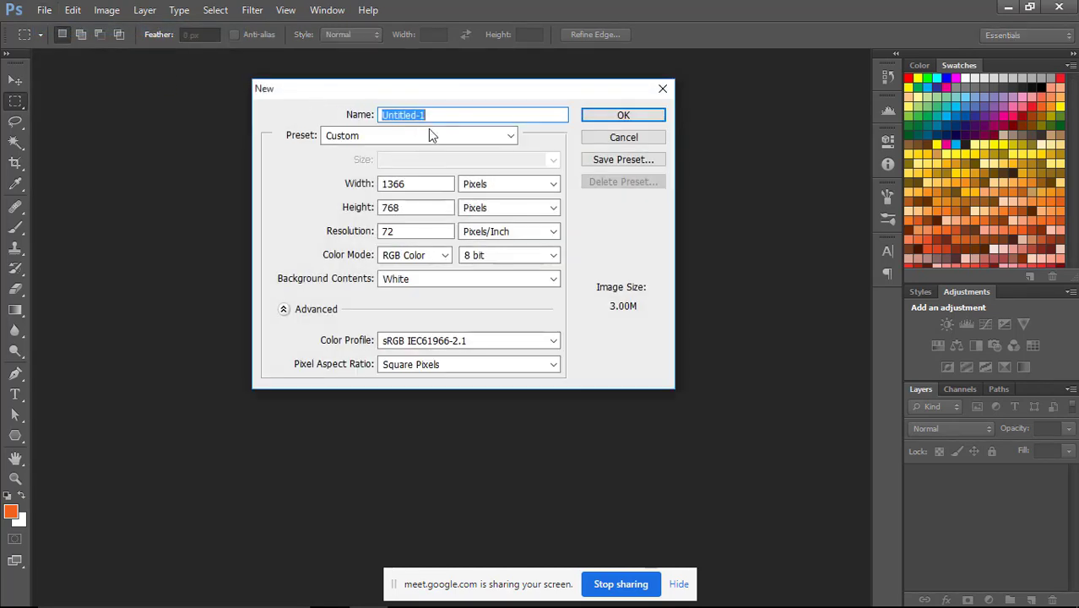
left_click(510, 138)
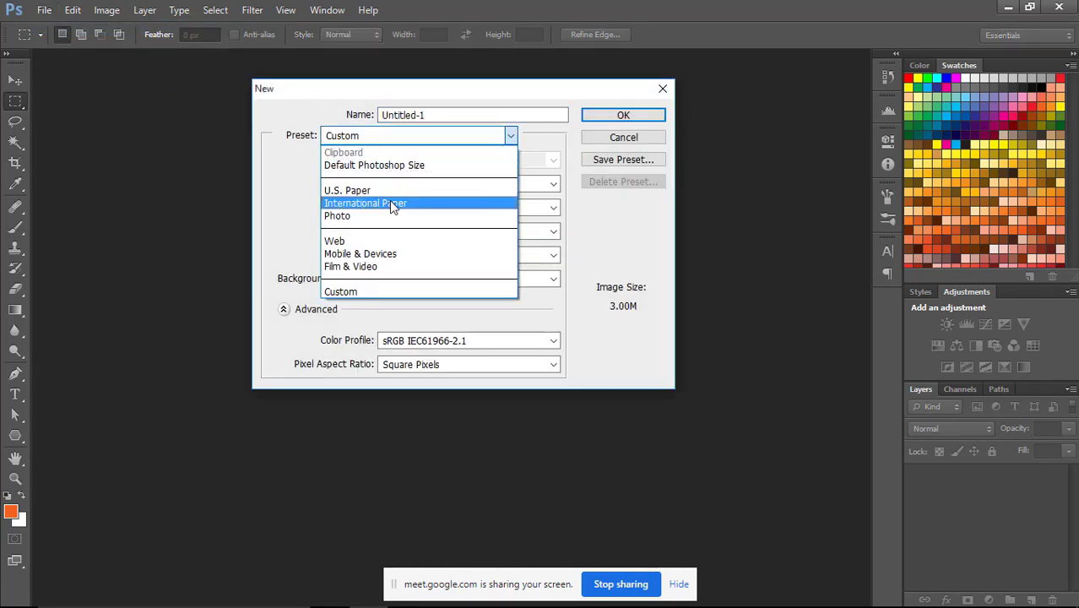
left_click(389, 200)
left_click(600, 114)
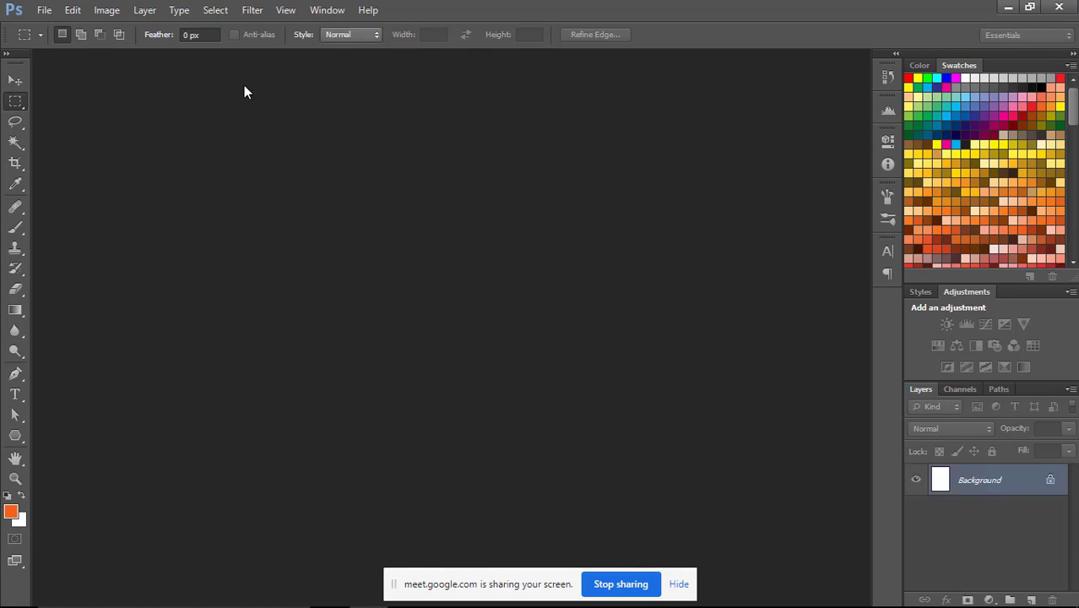
- Rotate the blank page's canvas 90° clockwise into landscape orientation
left_click_drag(126, 57, 301, 77)
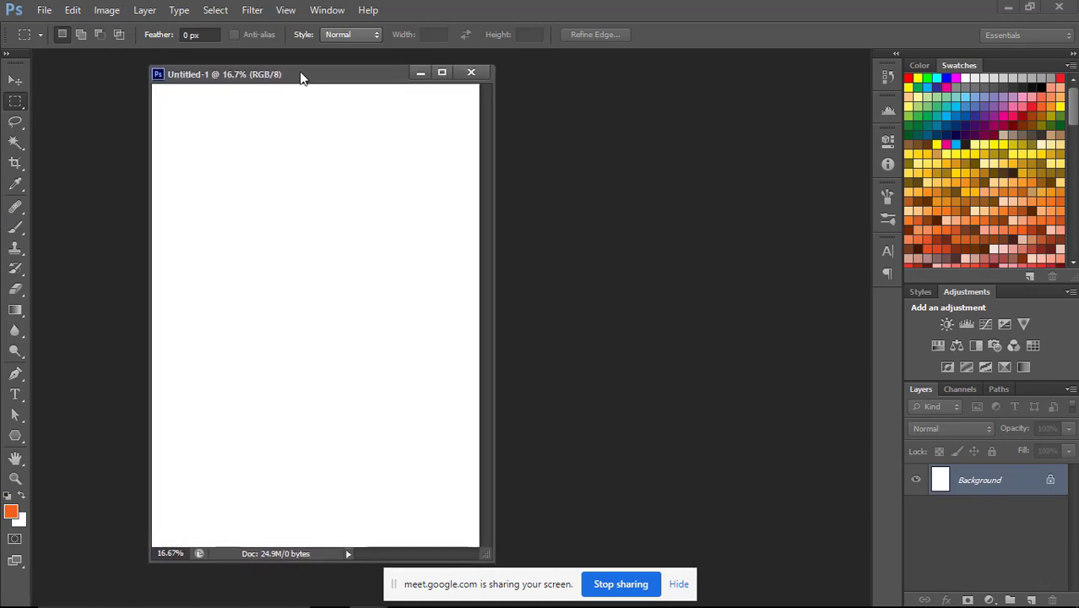
left_click(106, 9)
mouse_move(149, 152)
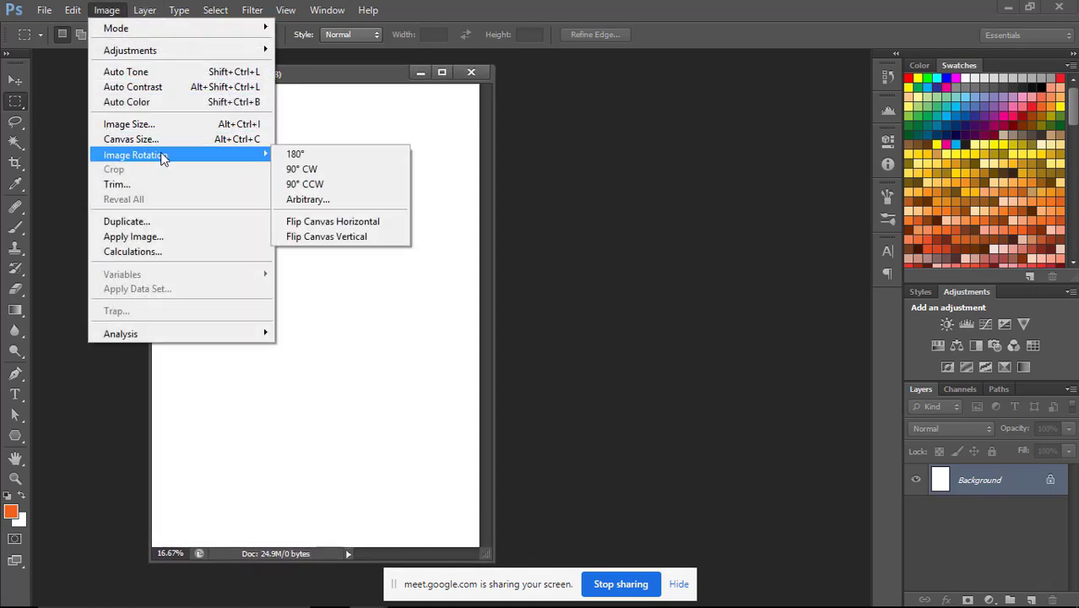
left_click(304, 169)
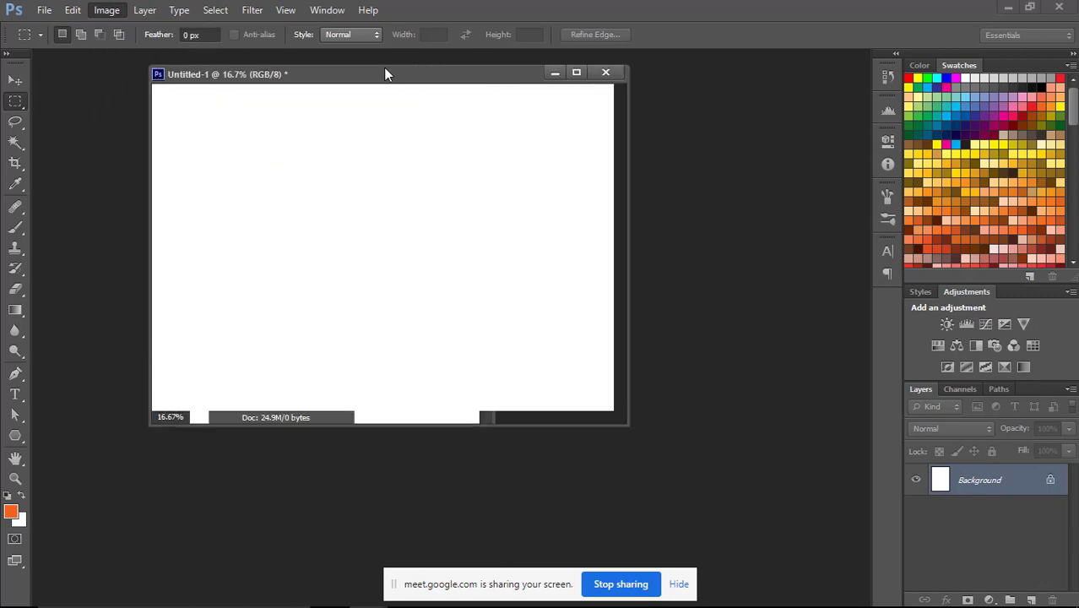
- Display the landscape page in full screen mode with the menu bar and turn on the rulers
left_click_drag(384, 74, 455, 88)
key("ctrl+0")
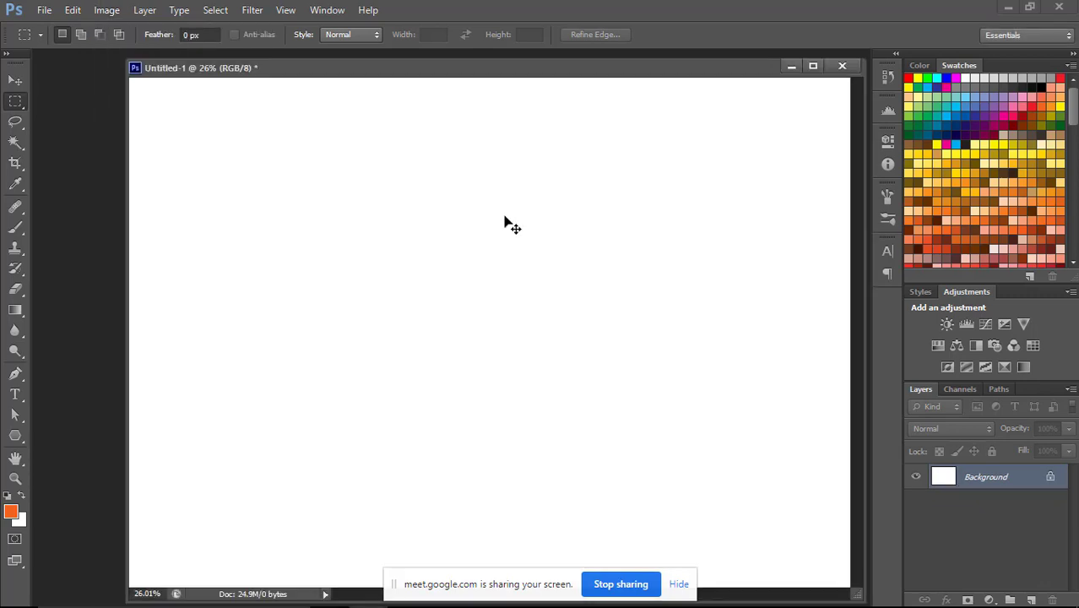
key("f")
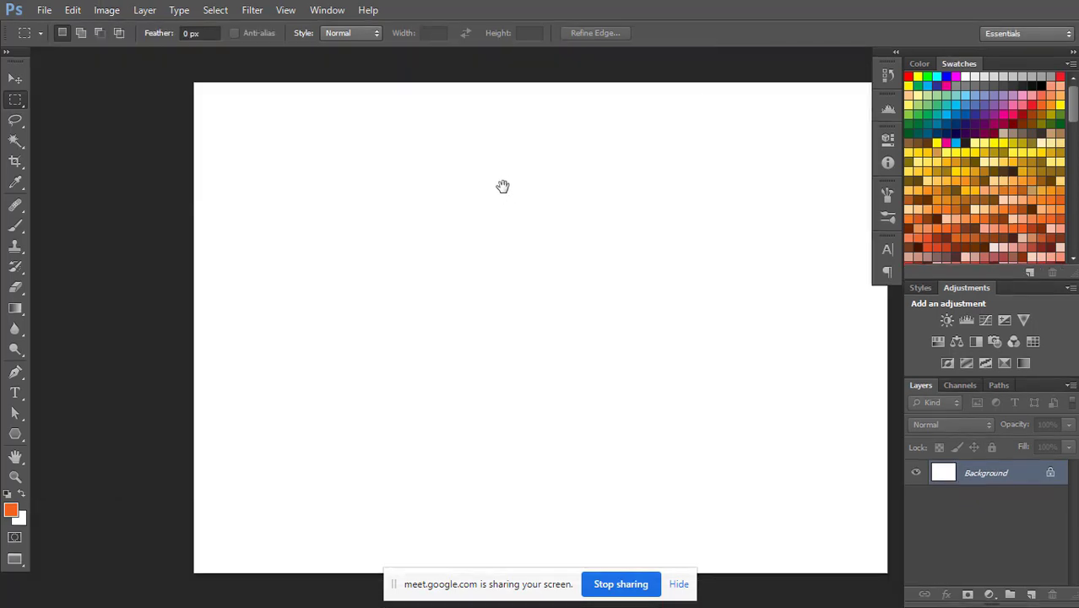
left_click_drag(503, 185, 460, 176)
key("ctrl+minus")
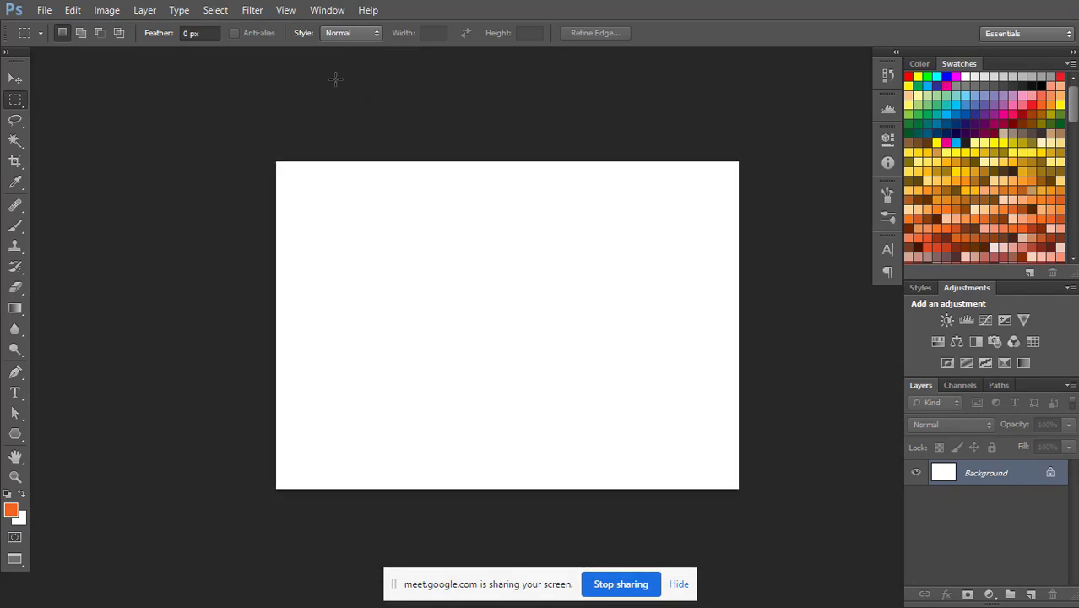
left_click(285, 10)
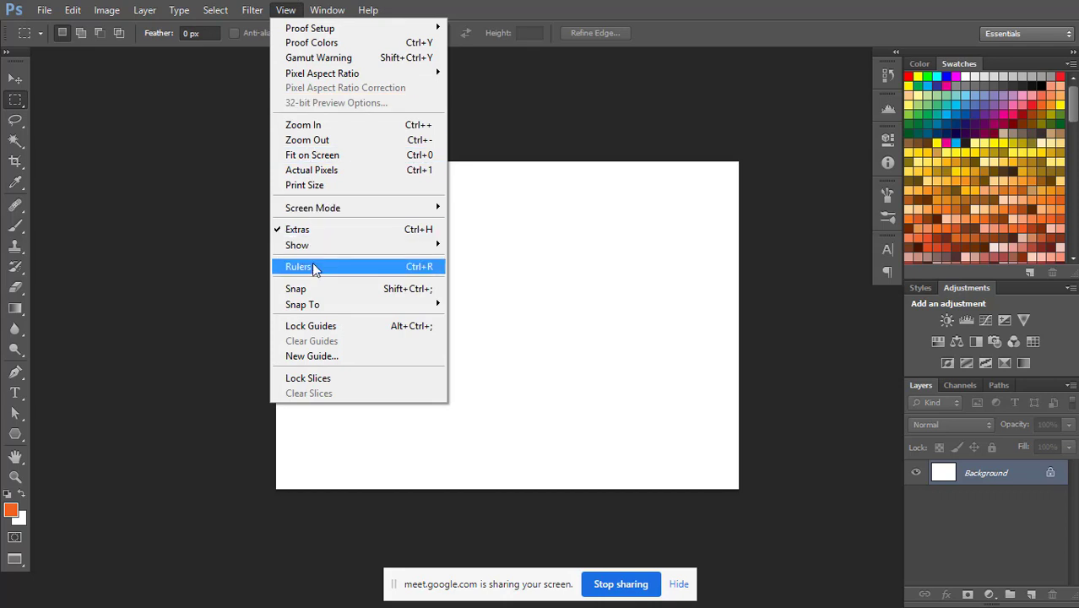
left_click(413, 267)
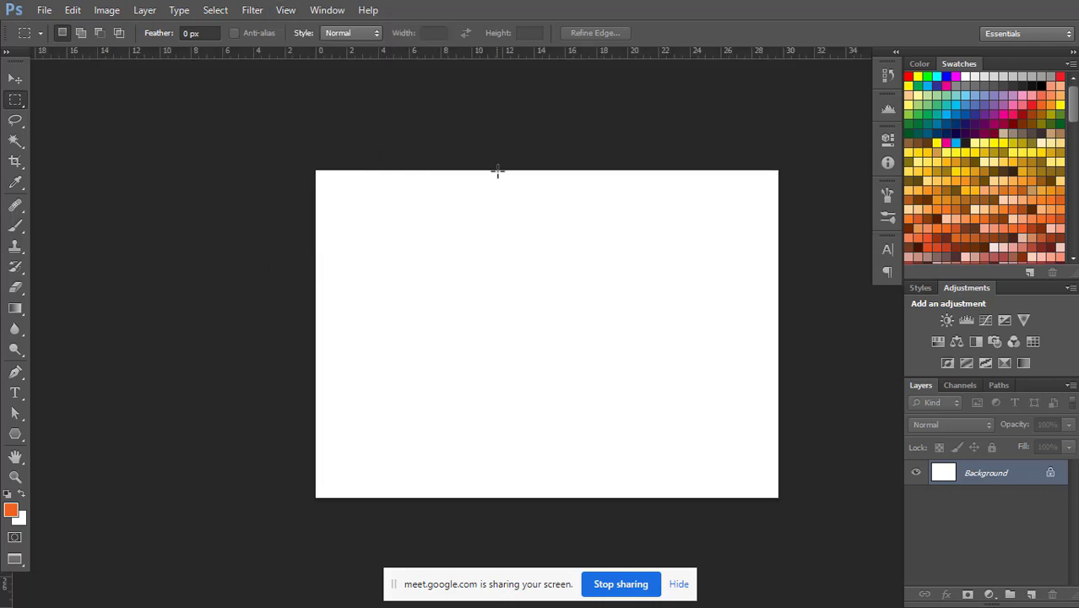
left_click_drag(463, 232, 385, 220)
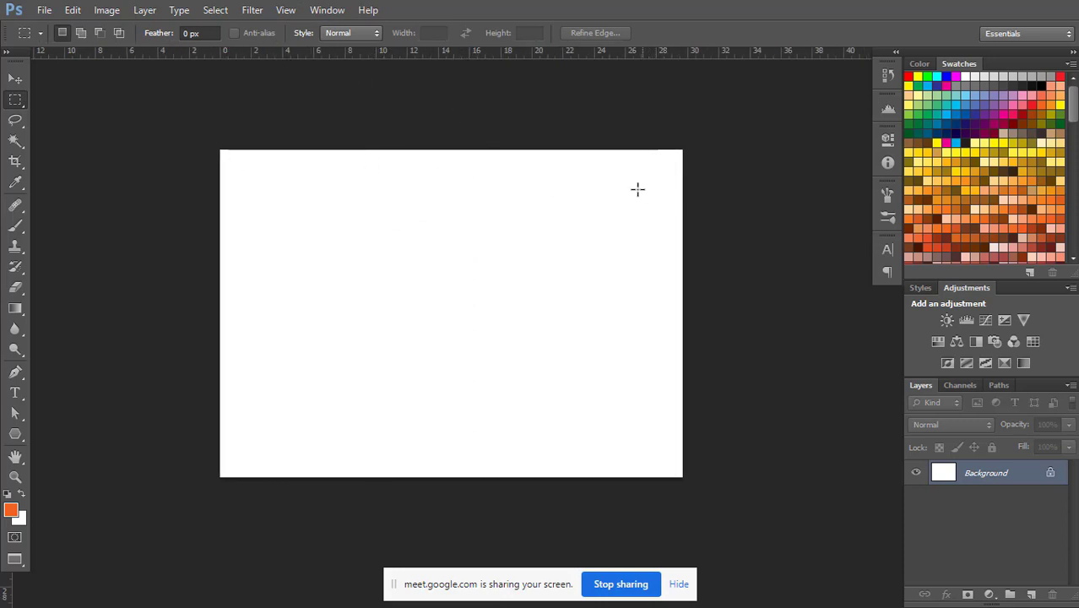
- Add a vertical guide at 9.9 cm for the first fold of the page
left_click(288, 12)
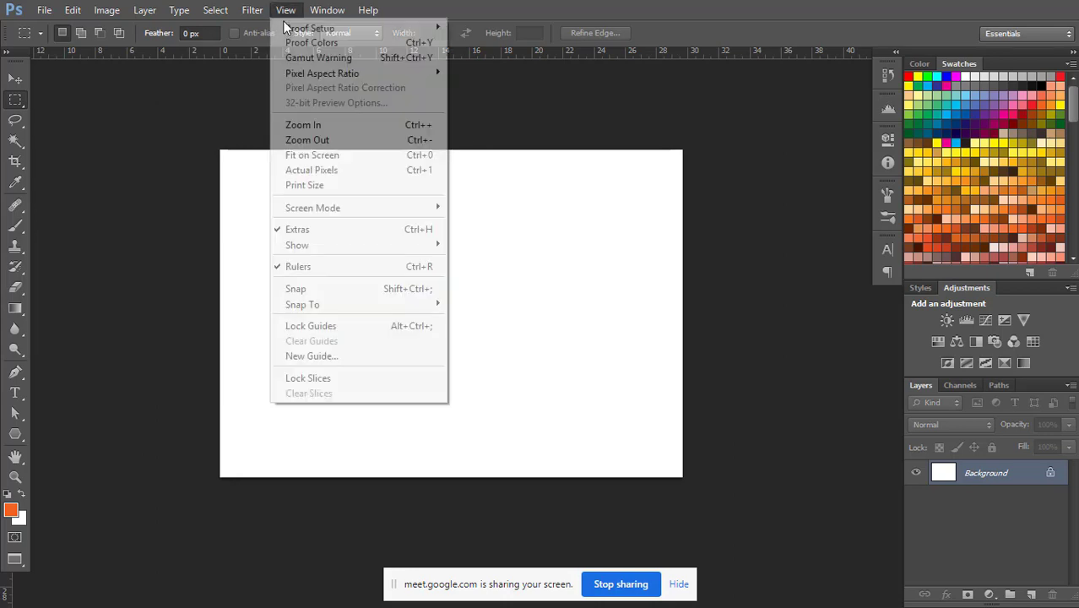
left_click(323, 356)
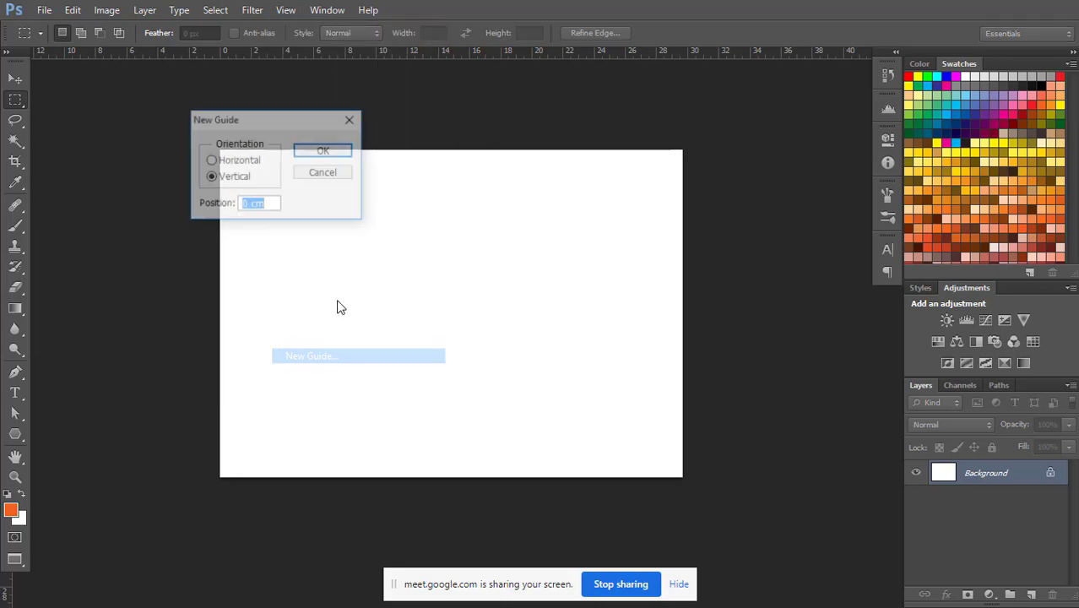
left_click_drag(269, 119, 486, 82)
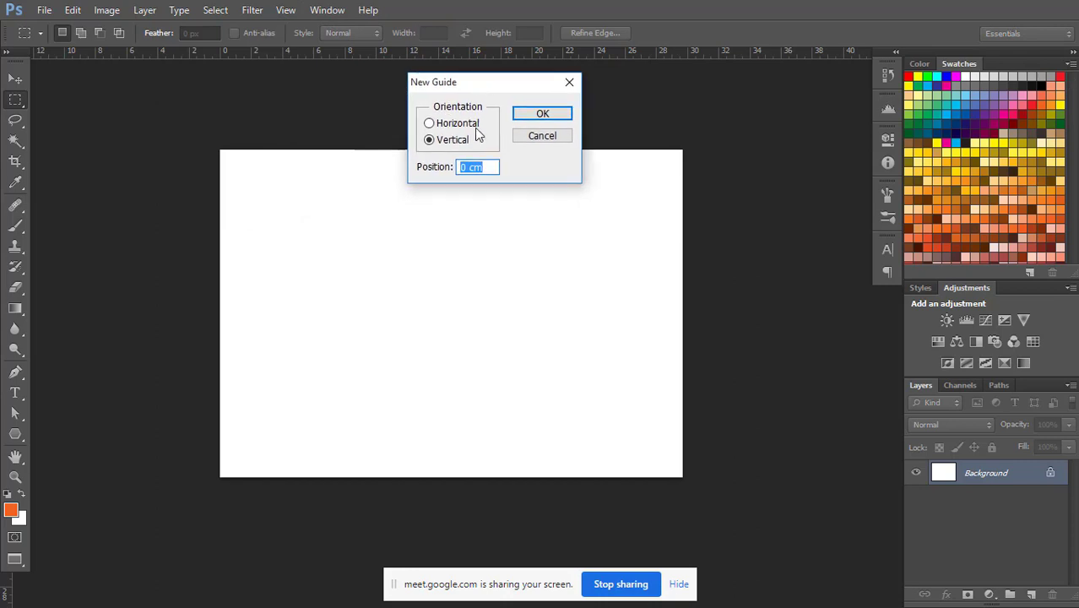
key("alt")
type(".")
type("9.9")
left_click(542, 115)
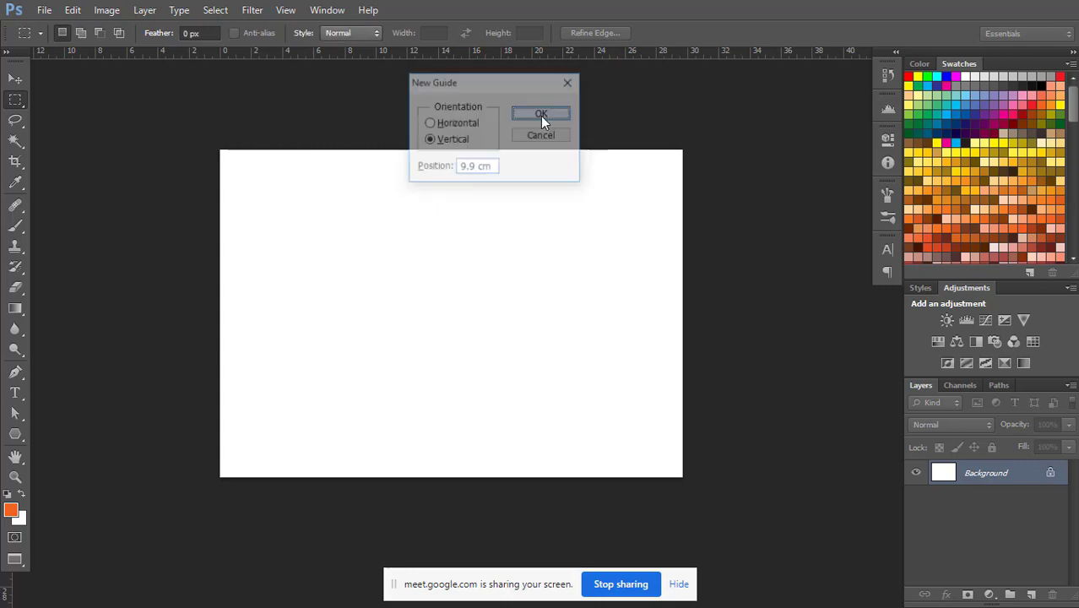
left_click(286, 10)
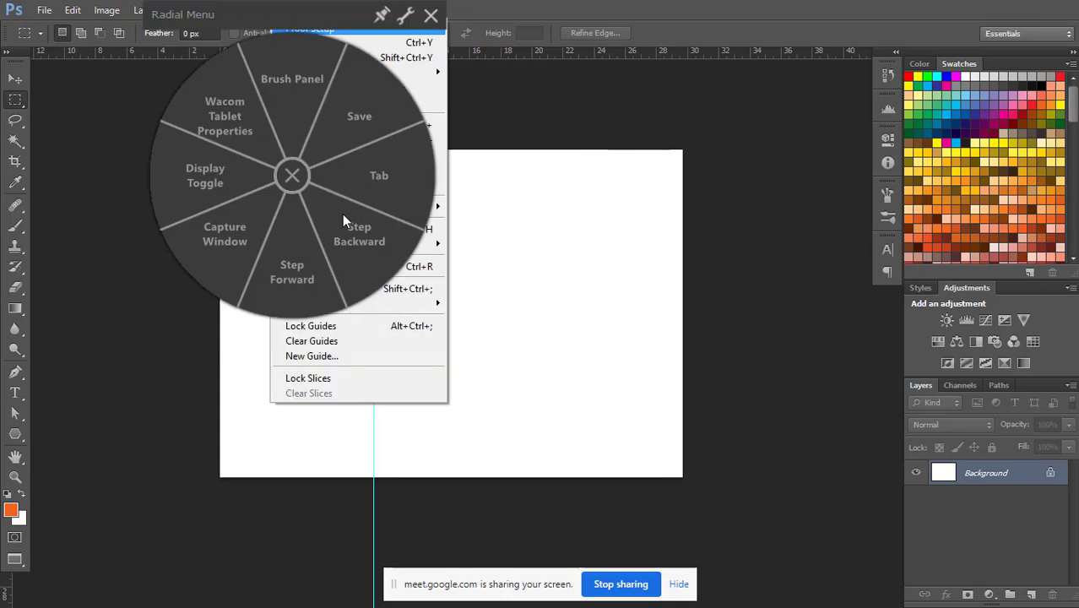
left_click(293, 184)
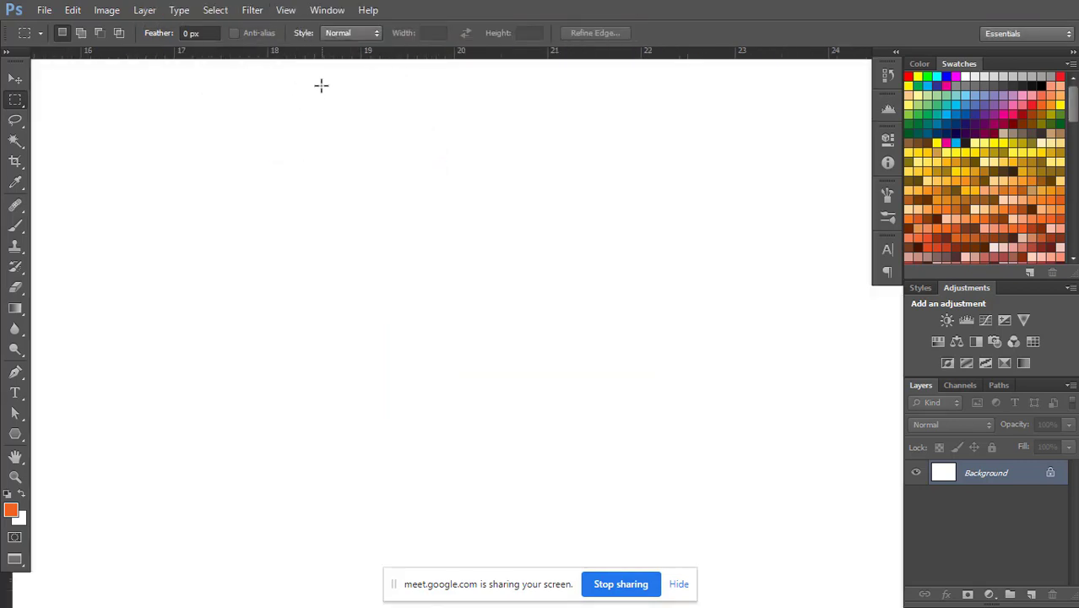
scroll(337, 100, "down", 5)
left_click(285, 10)
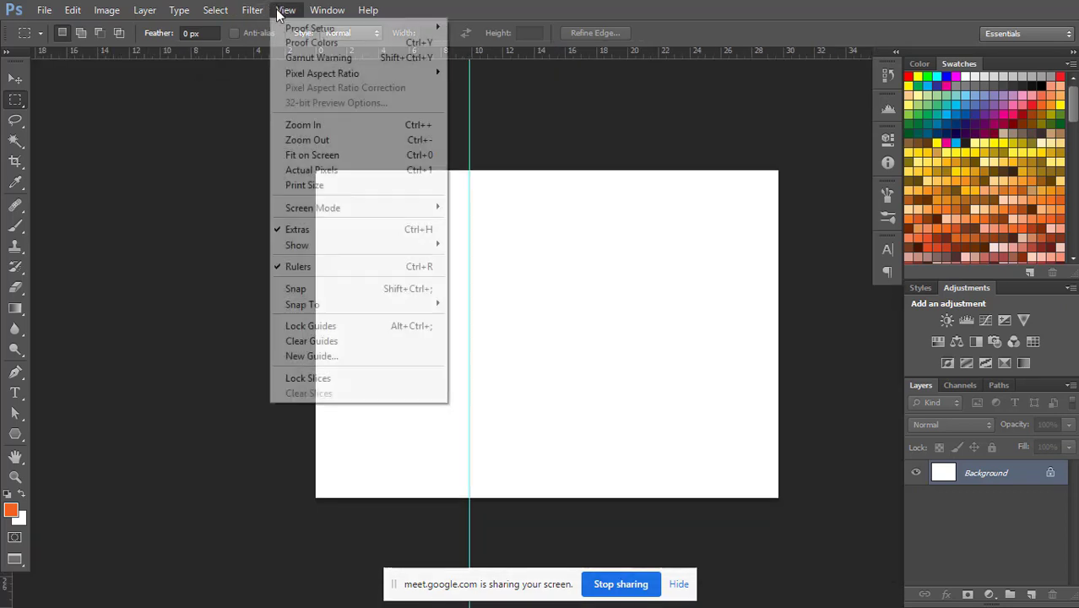
left_click(321, 357)
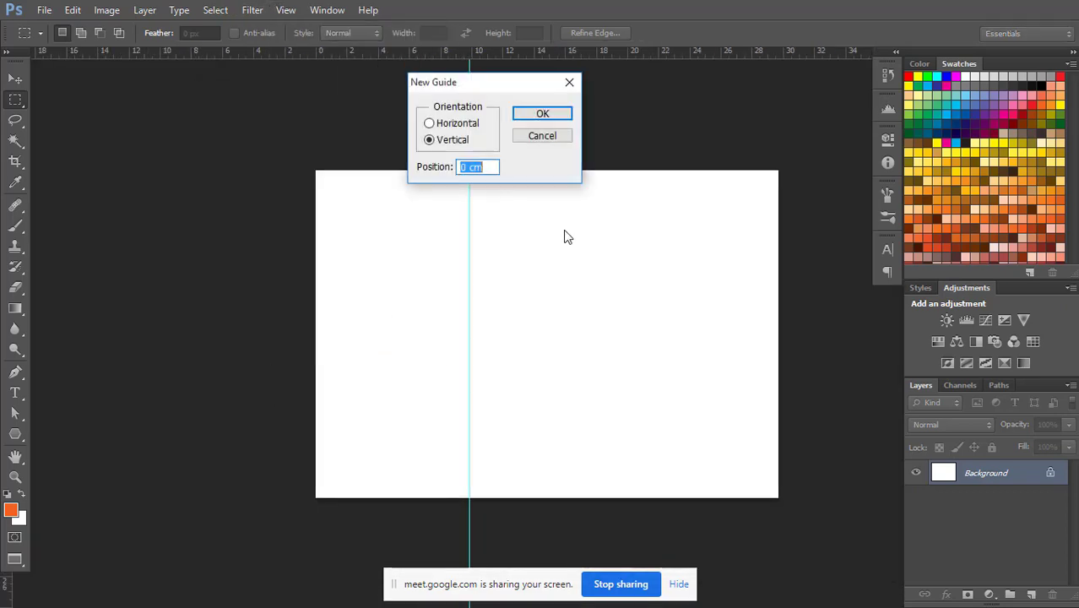
double_click(465, 166)
left_click(543, 137)
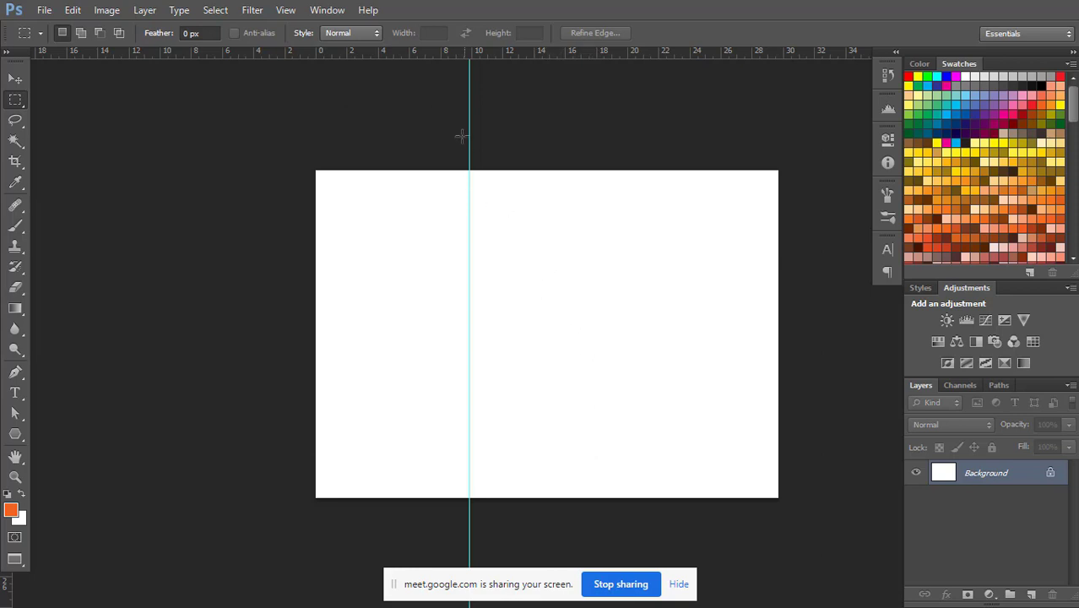
scroll(460, 137, "down", 2)
- Add a second vertical guide at about 19.8 cm to mark the page's second fold
left_click(285, 10)
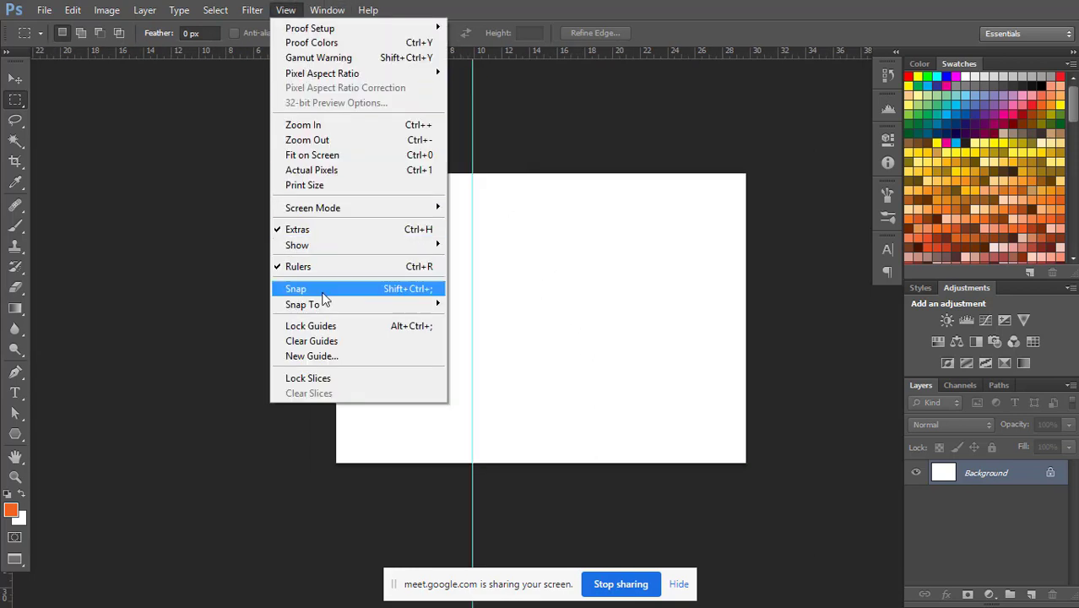
left_click(312, 356)
left_click(463, 165)
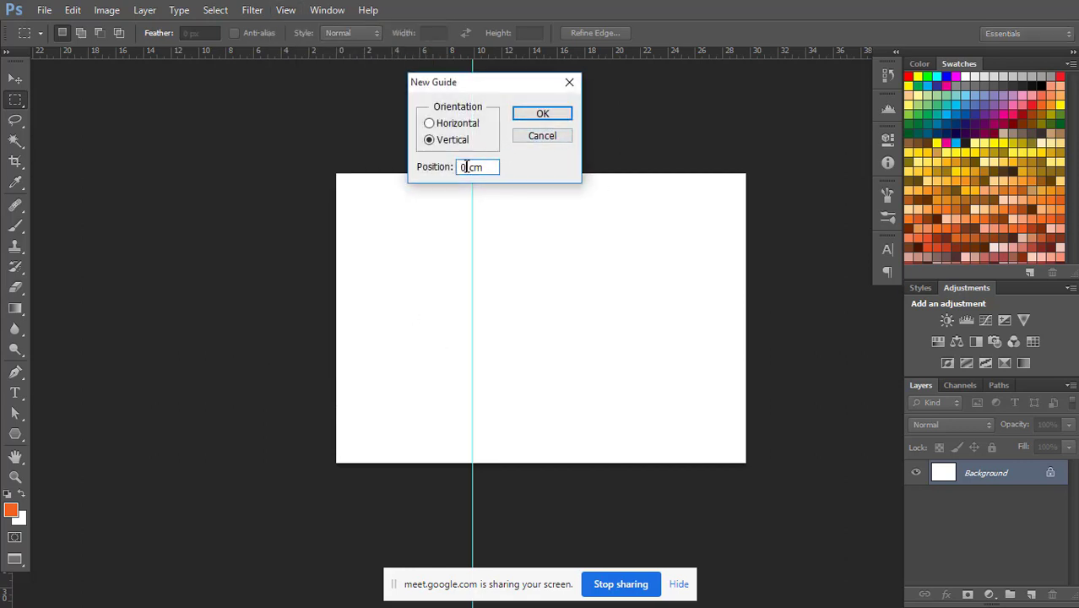
double_click(464, 166)
type("10.5")
left_click(543, 118)
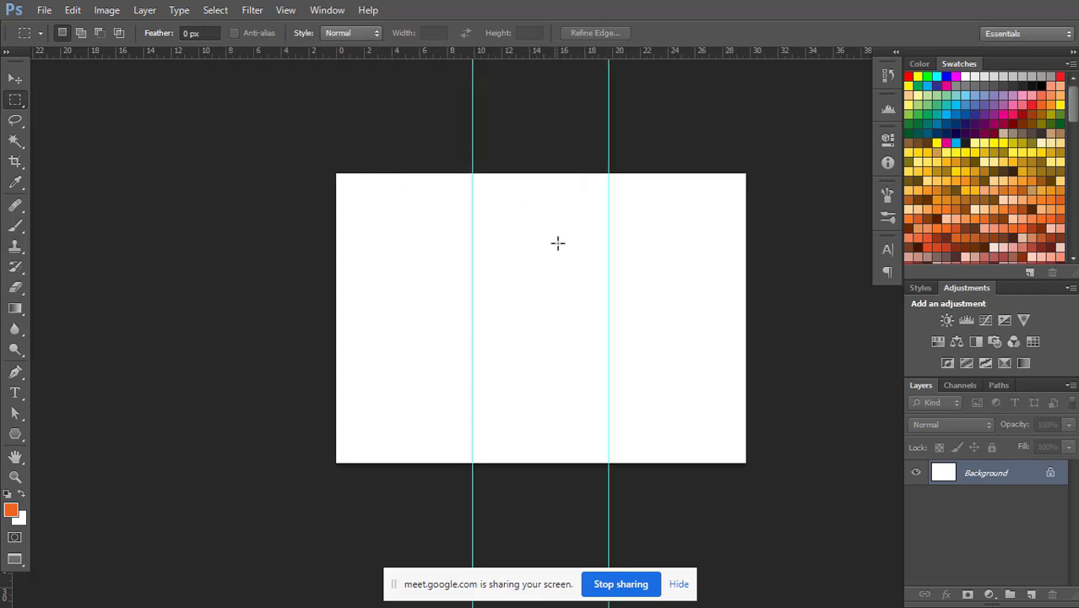
- Add a horizontal guide at 1 cm to mark the margin along the page's upper edge
left_click_drag(557, 244, 499, 243)
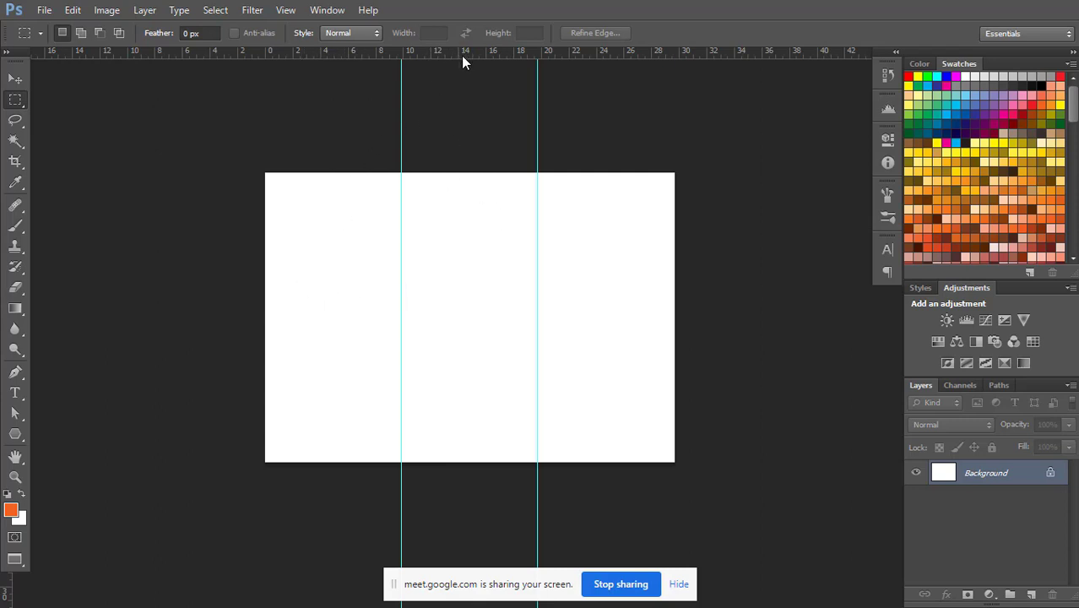
key("f")
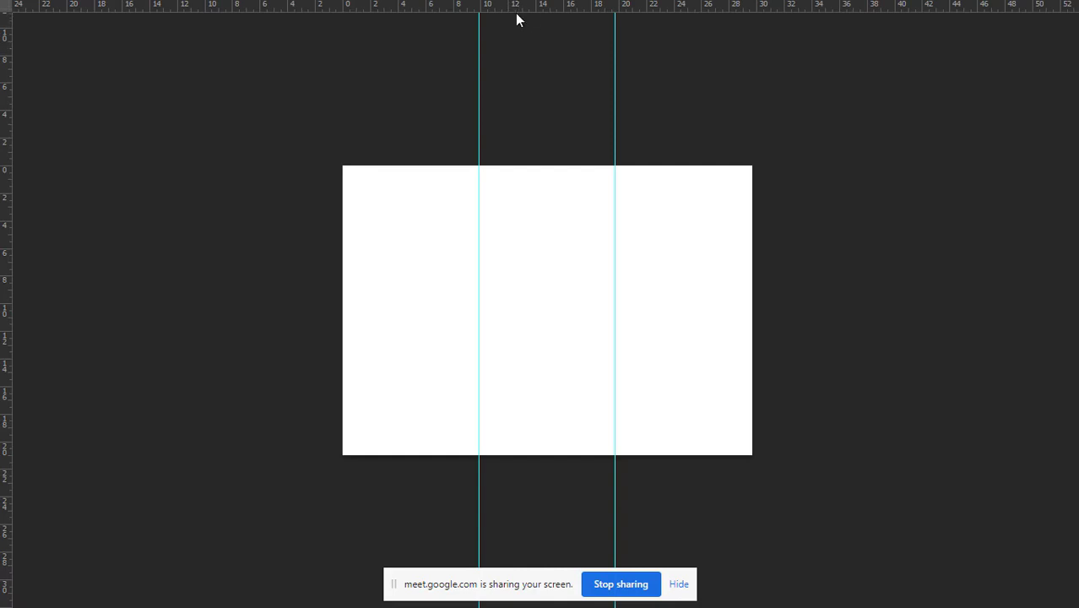
key("f")
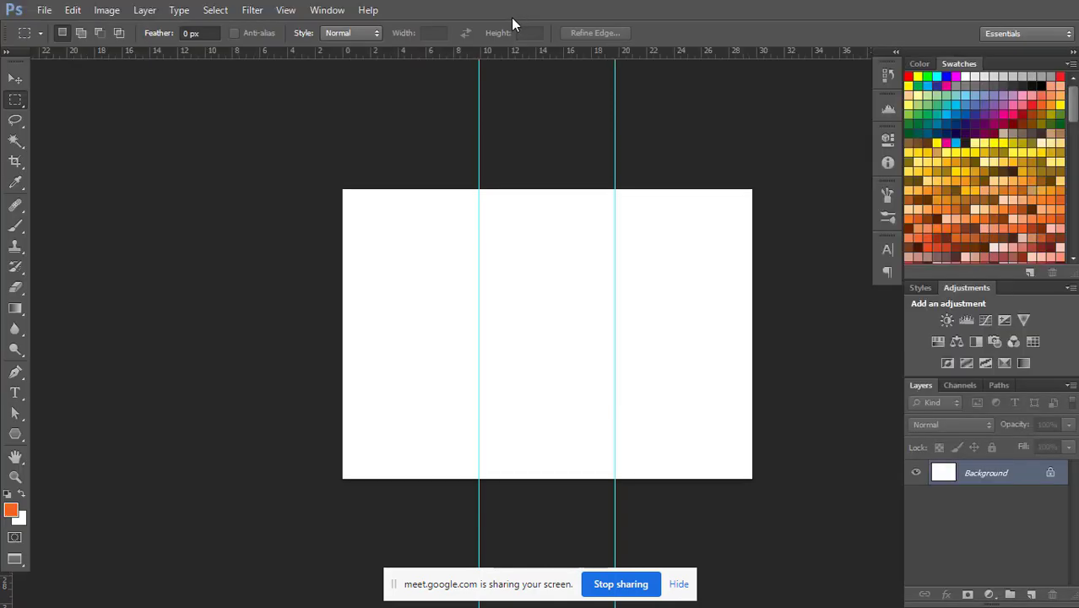
left_click(286, 10)
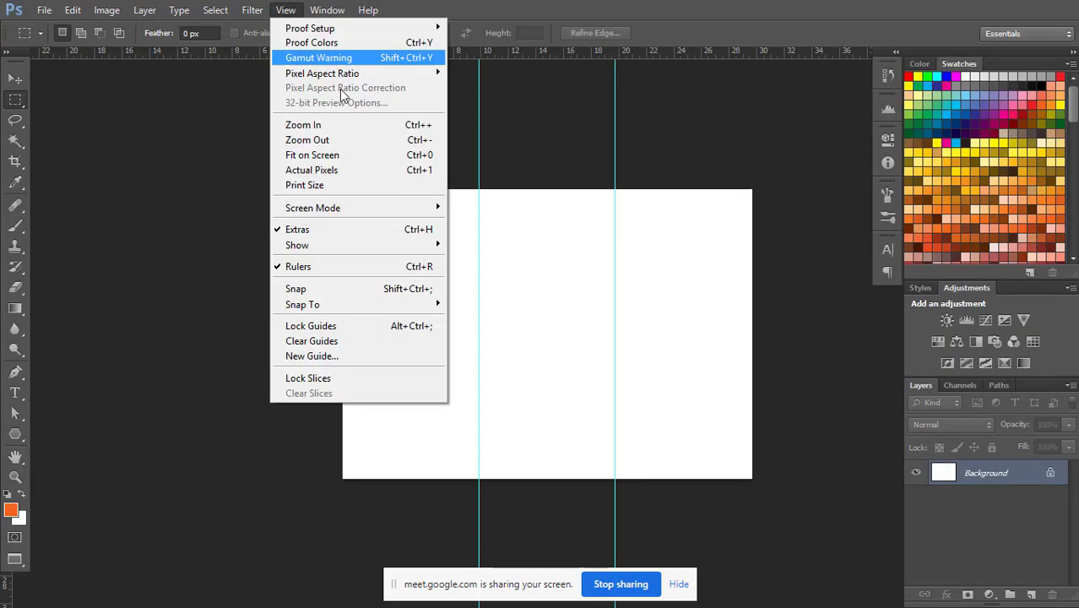
left_click(330, 355)
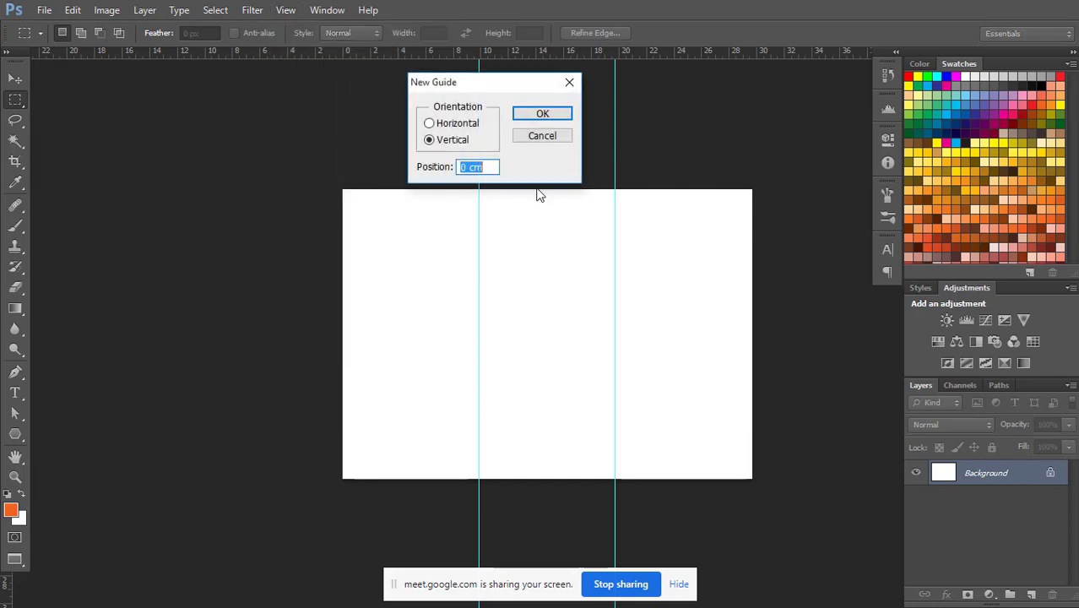
left_click(437, 126)
left_click(462, 168)
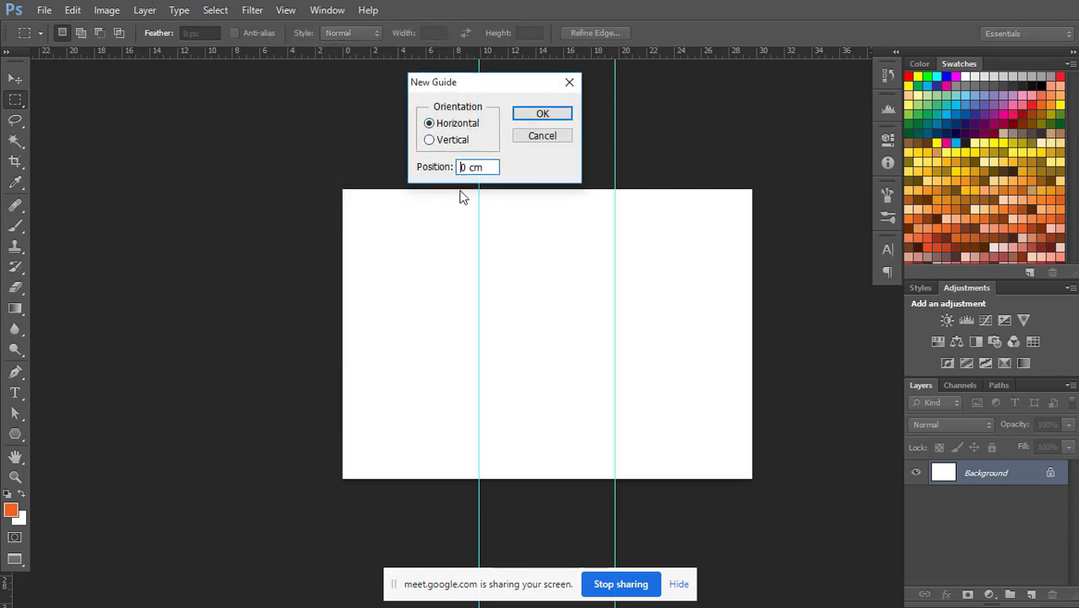
key("shift+Right")
type("1")
left_click(541, 118)
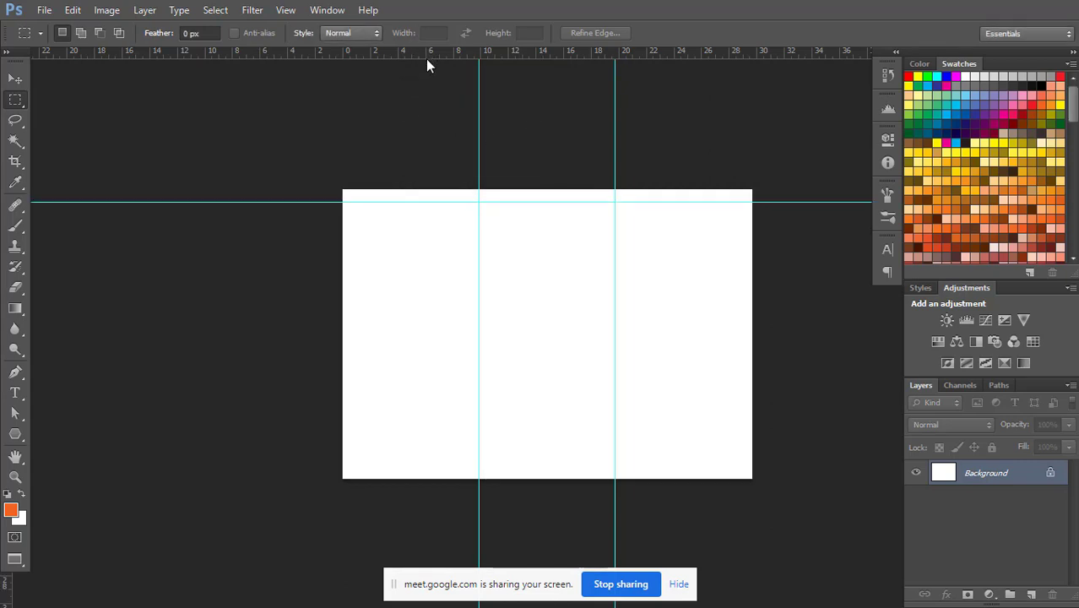
- Place a horizontal guide at about 20 cm to mark the margin along the page's lower edge
key("f")
left_click_drag(509, 15, 447, 441)
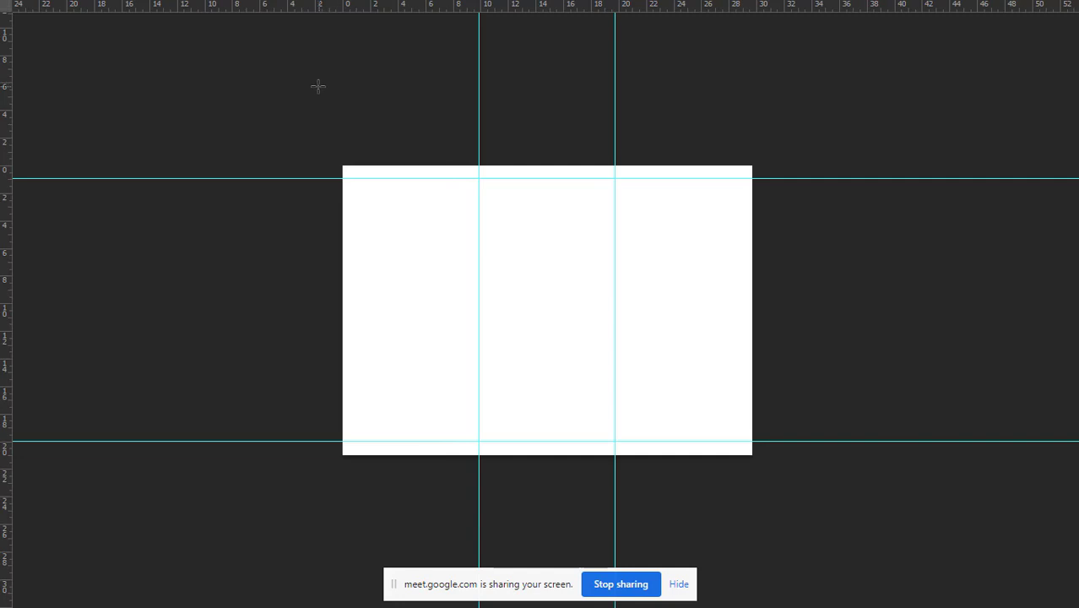
key("f")
- Add a vertical guide at 1 cm to mark the margin along the page's left edge
left_click(287, 10)
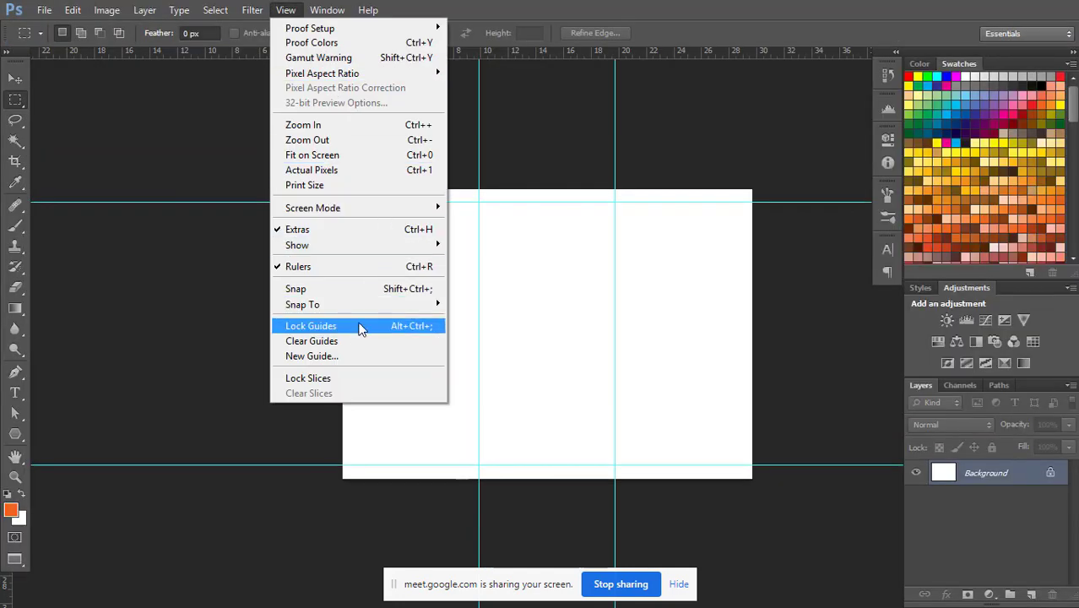
left_click(351, 356)
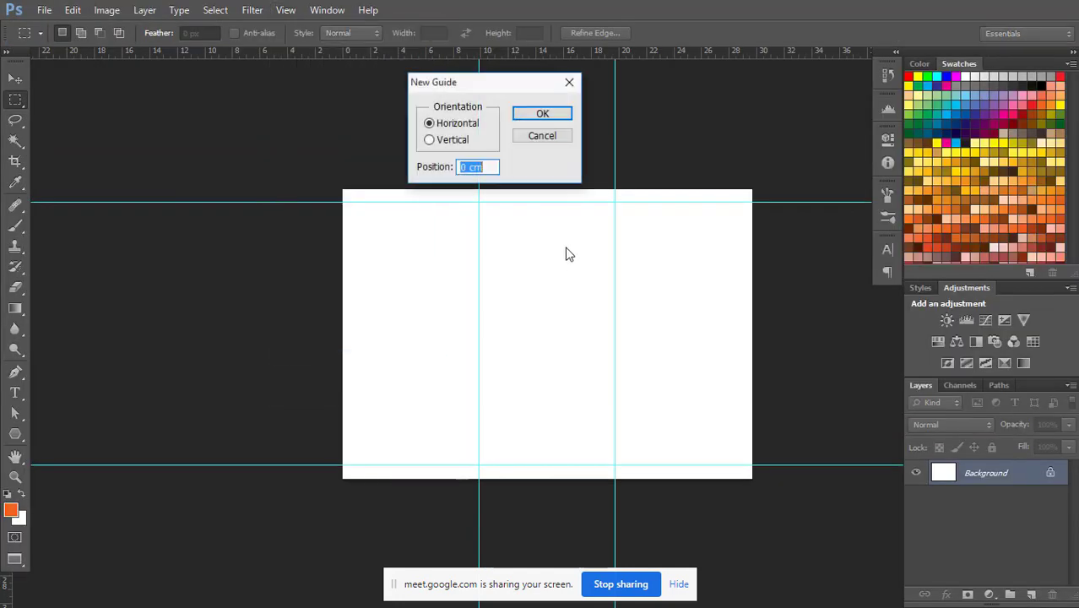
left_click(429, 139)
double_click(465, 167)
type("1")
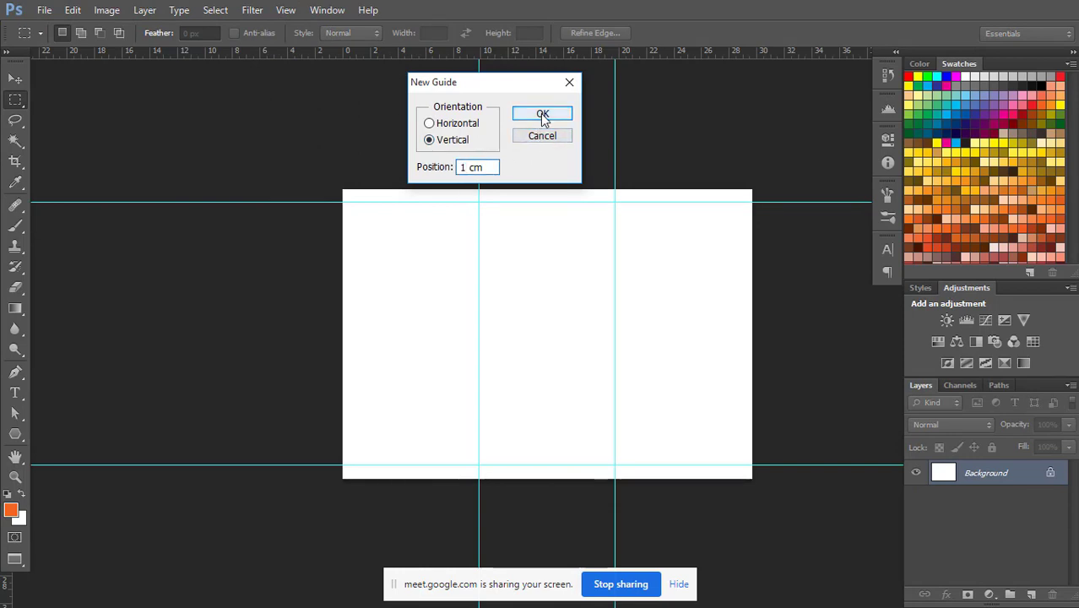
left_click(543, 116)
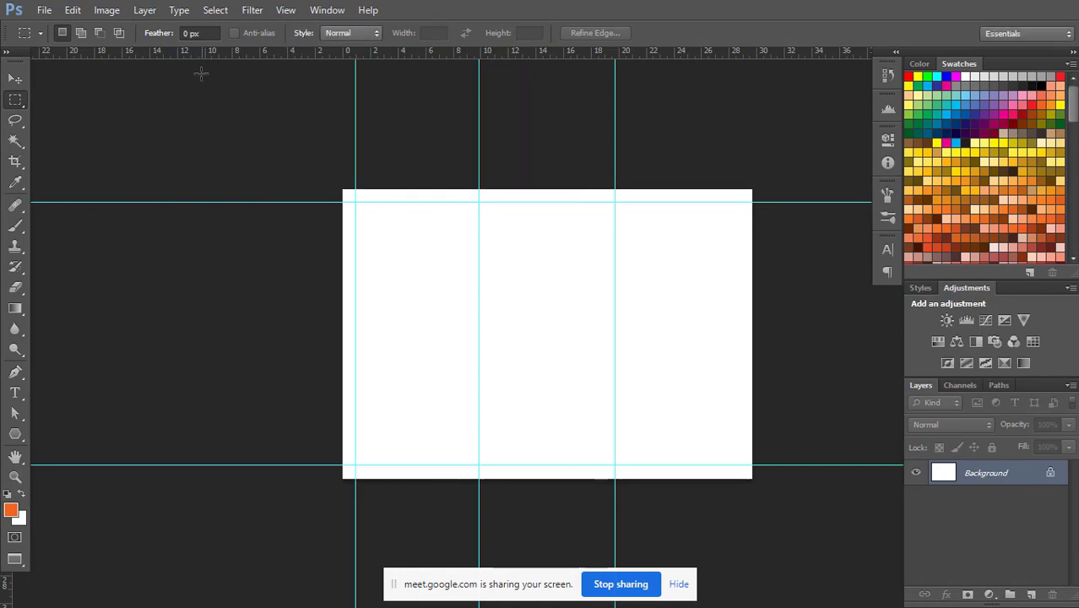
key("f")
left_click_drag(10, 125, 4, 241)
key("f")
key("f")
- Add a vertical guide at 28.7 cm to mark the margin along the page's right edge
left_click(285, 10)
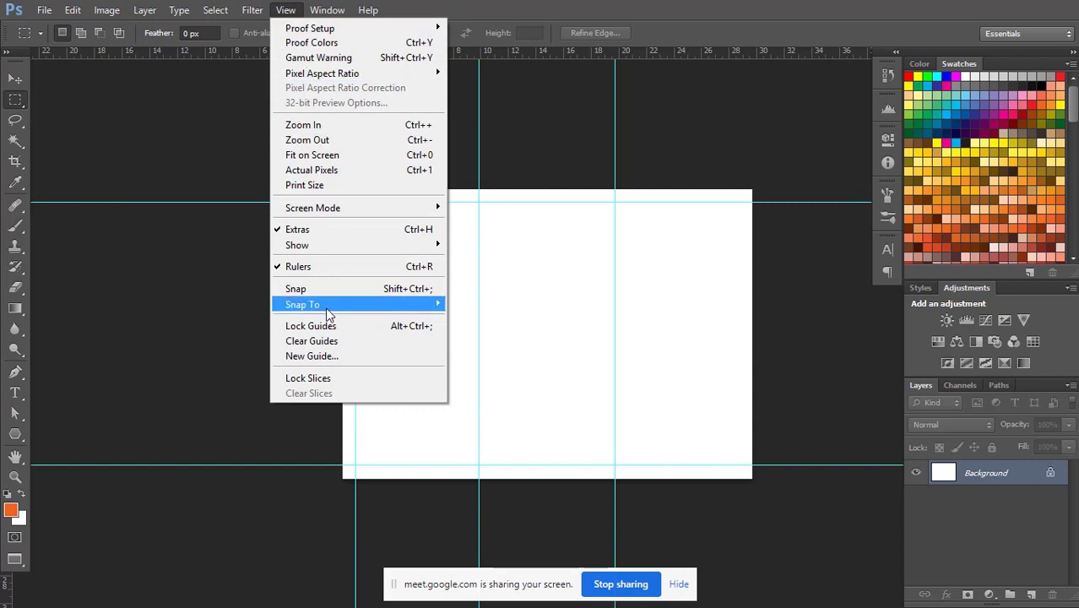
left_click(320, 358)
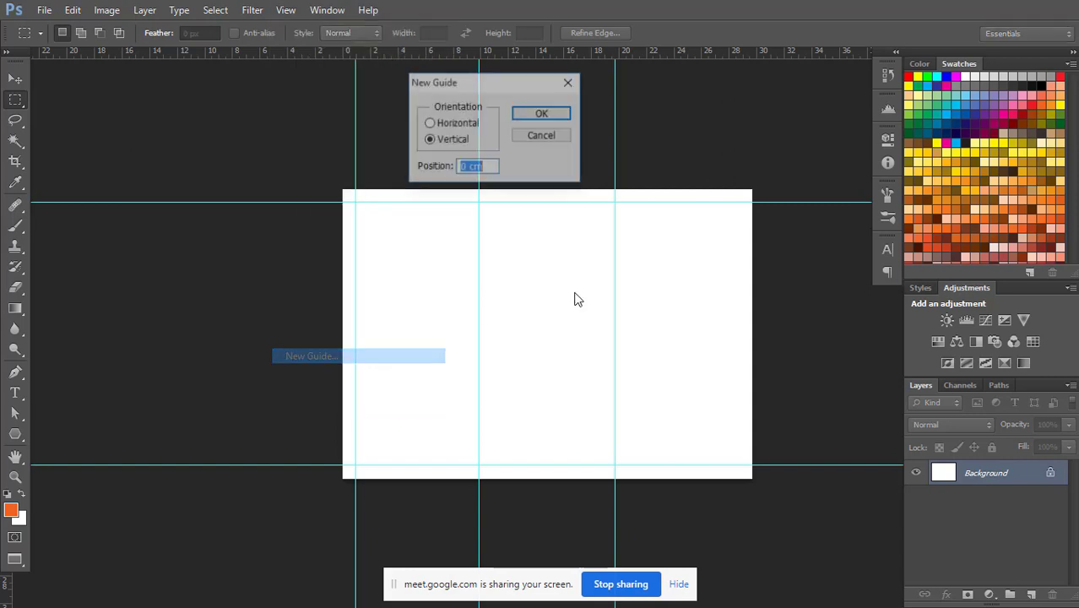
double_click(464, 168)
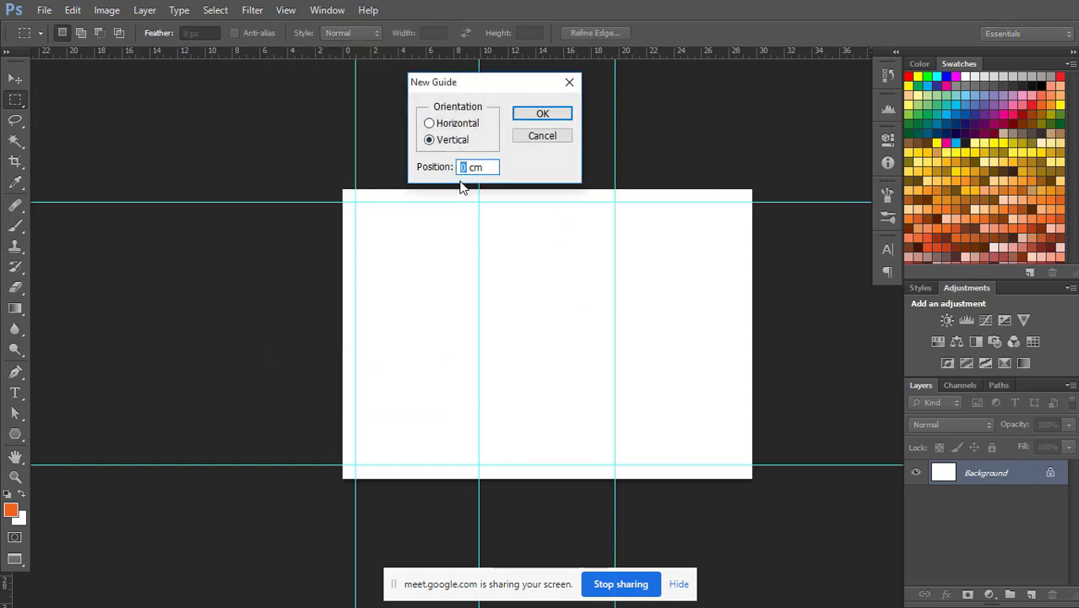
type("28.7")
left_click(542, 113)
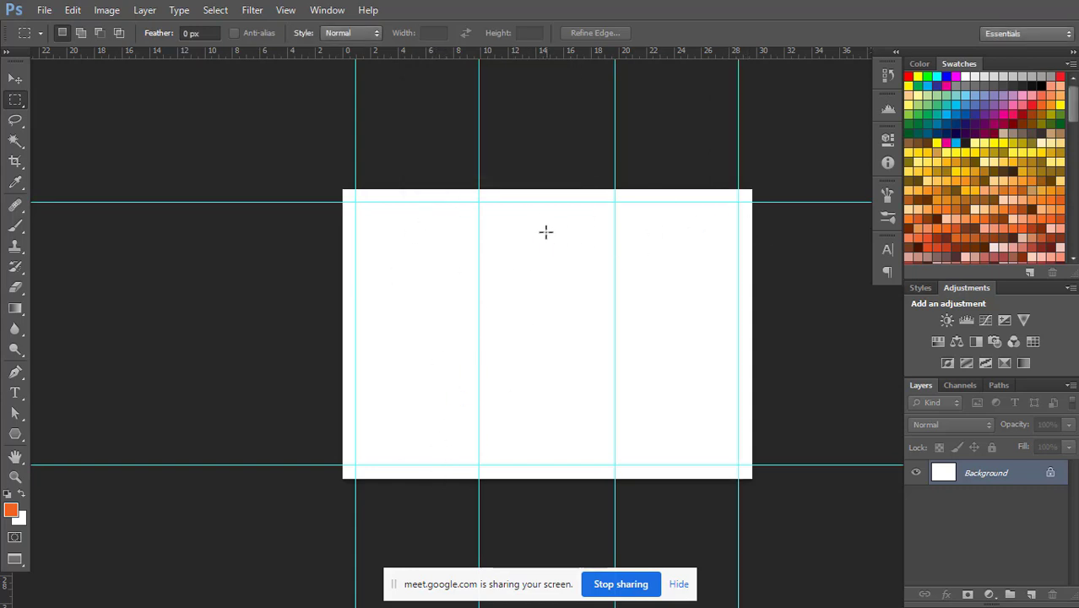
- Create a layer group above the Background and name it COVER
left_click_drag(564, 292, 486, 266)
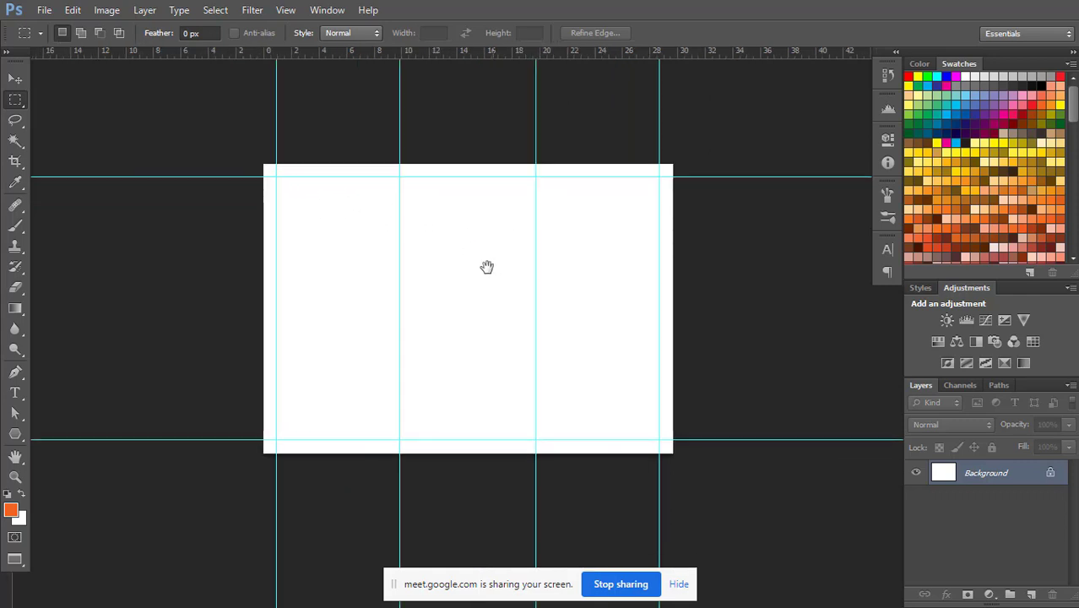
left_click(1009, 591)
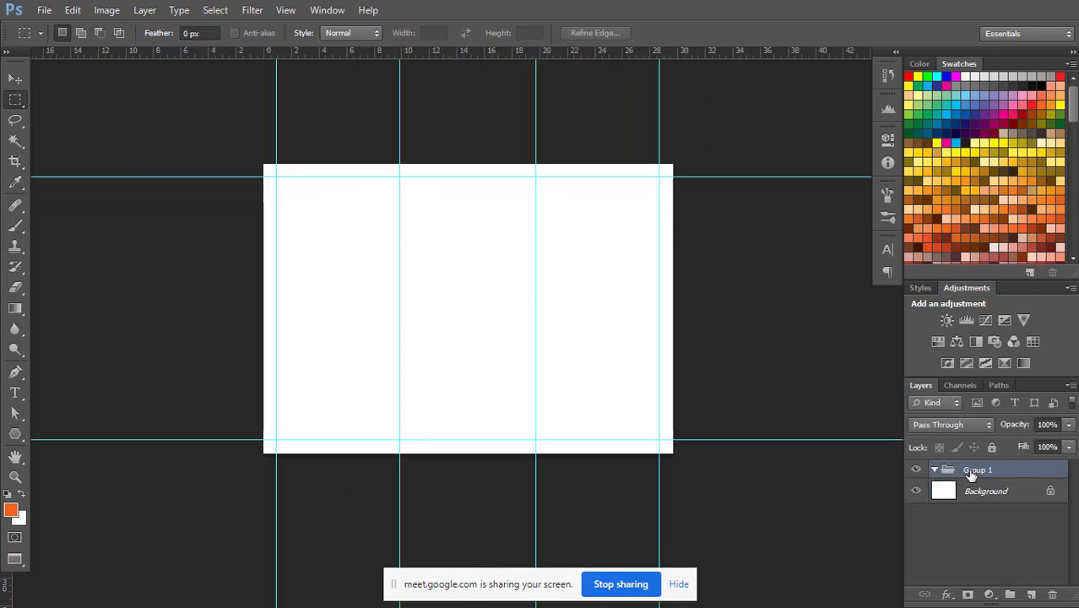
double_click(967, 478)
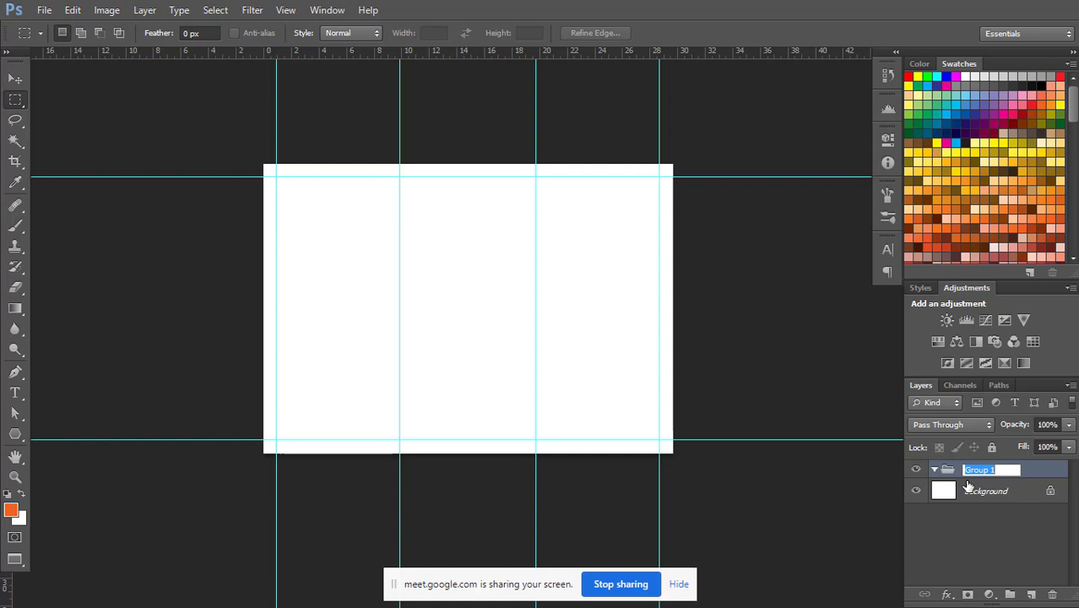
type("COVER")
left_click(992, 492)
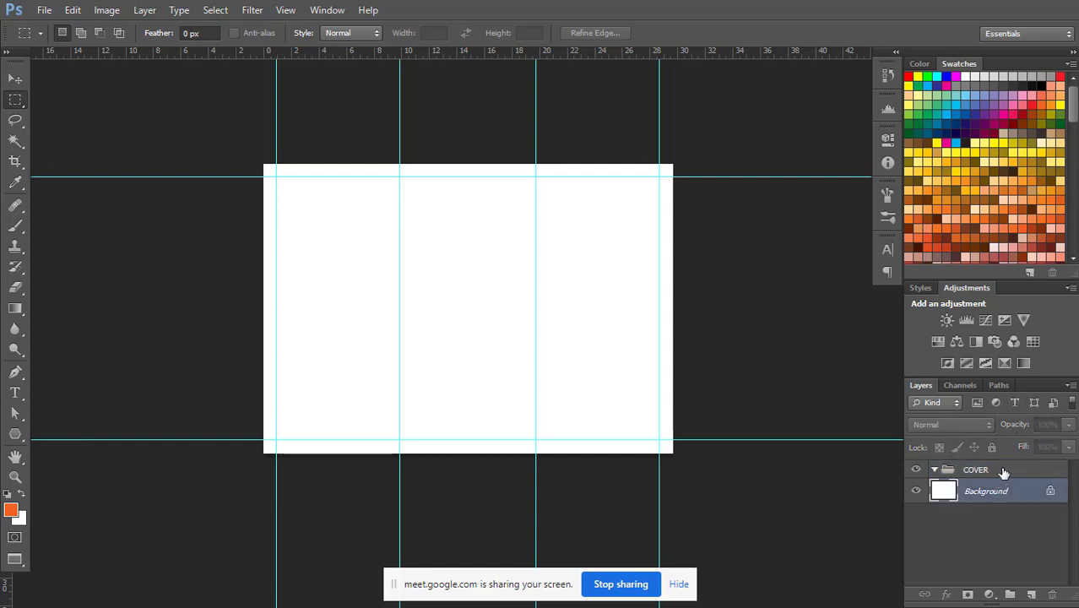
- Create a second layer group above COVER and name it BACK COVER
left_click(1005, 472)
left_click(1010, 594)
double_click(975, 477)
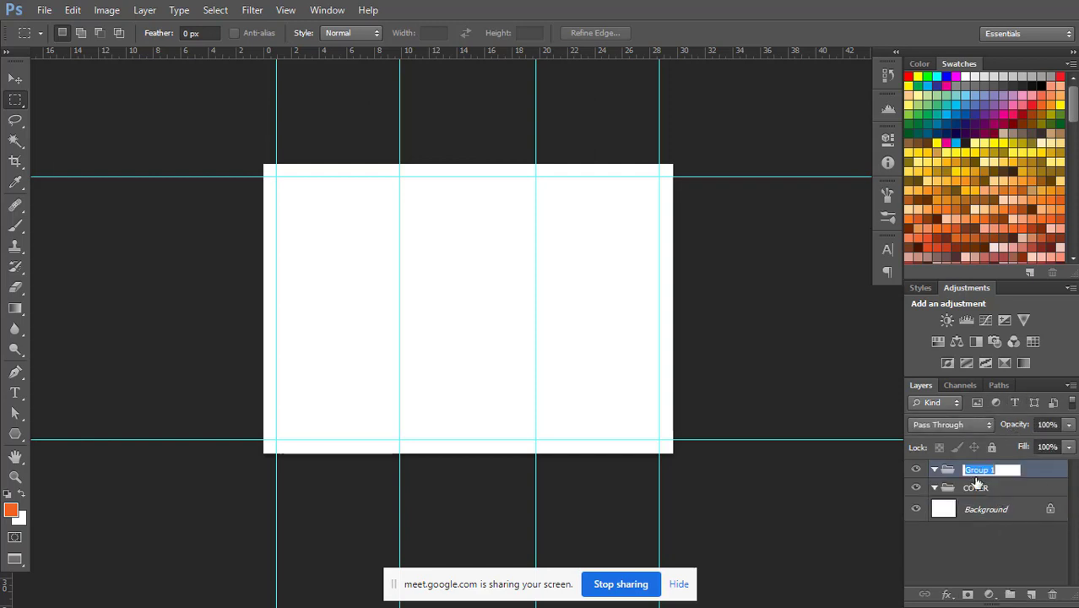
type("BACK COVER")
key("Return")
- Create a third layer group above BACK COVER and name it 1 lembar
left_click(1010, 594)
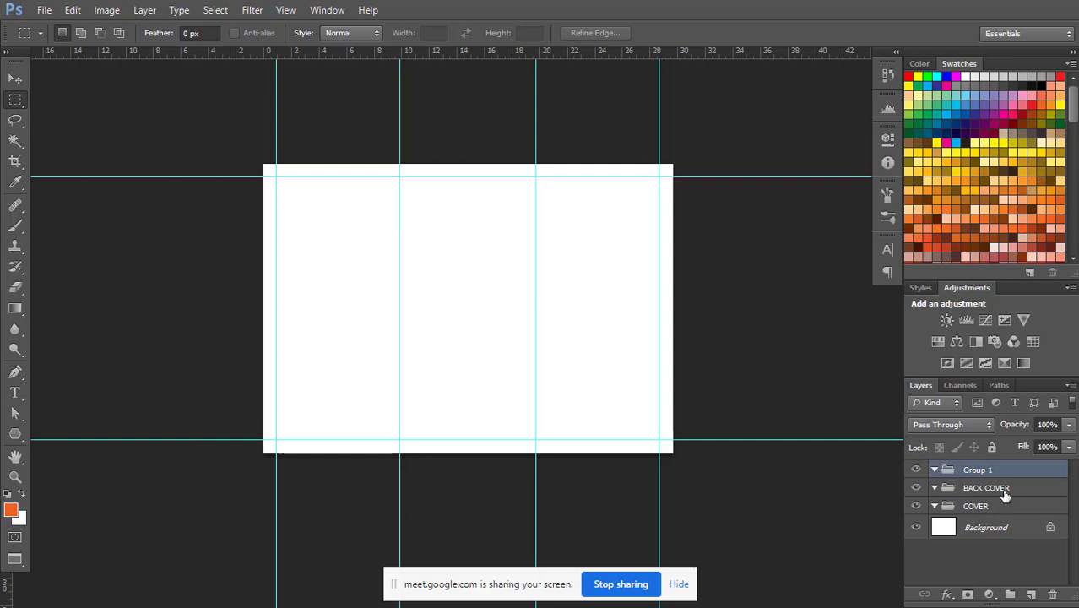
double_click(979, 506)
left_click(1000, 506)
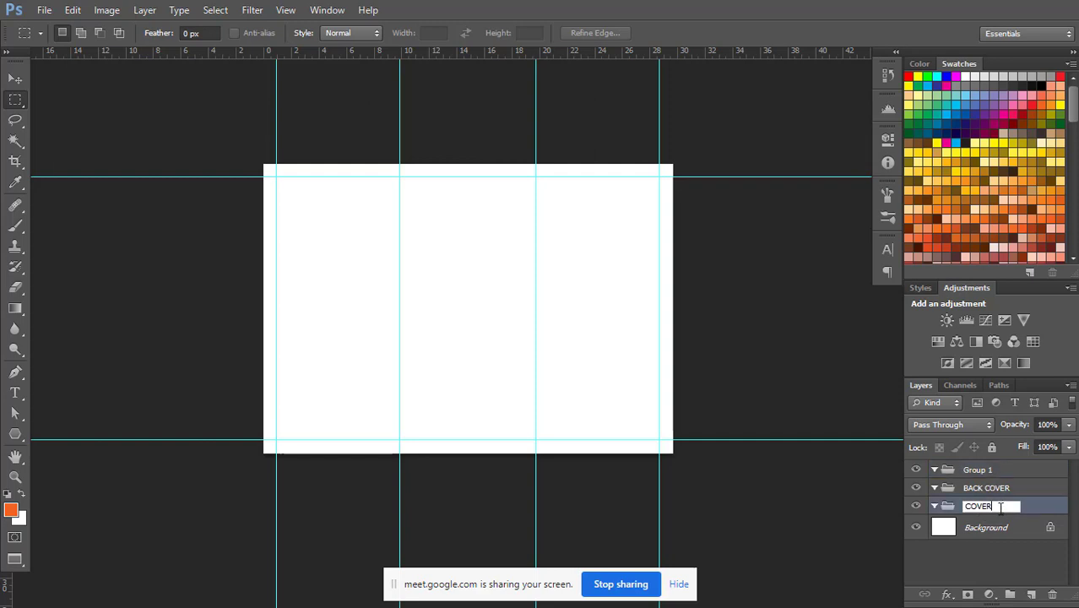
double_click(975, 470)
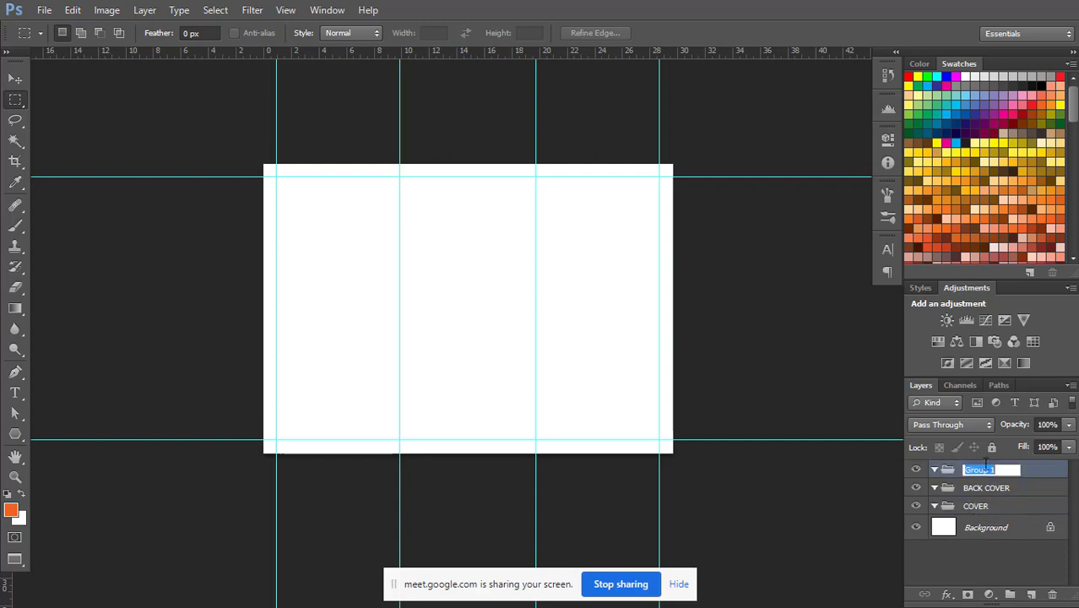
type("1 lembar")
left_click(990, 491)
left_click(1002, 472)
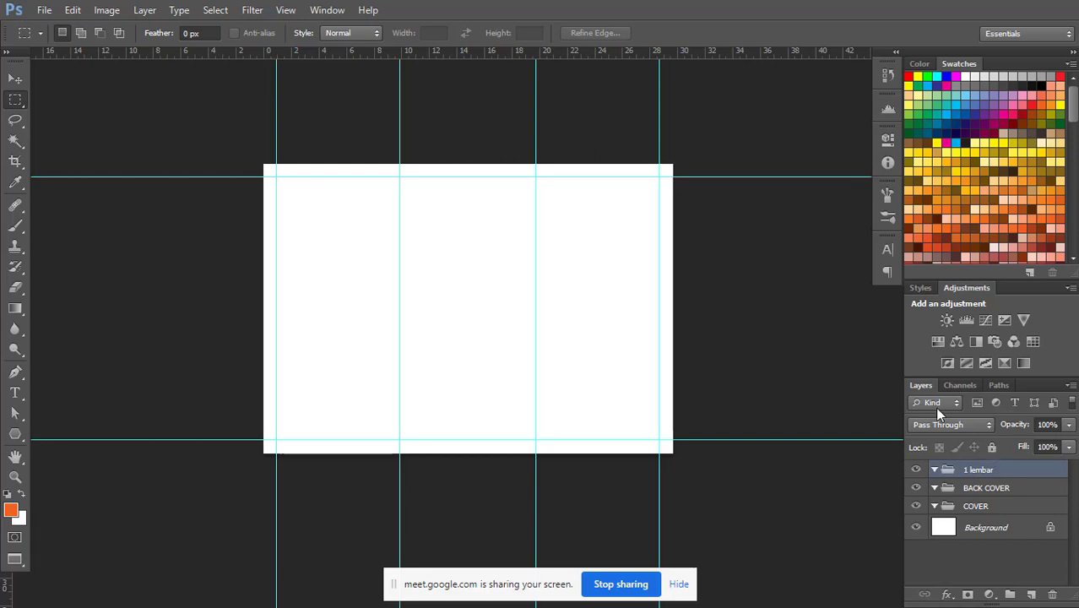
- Start saving the document and browse from drive G: through STIKI GANJIL 2021-2022 and KOMPUTER GRAFIS to the PERTEMUAN 12 folder
key("ctrl+s")
left_click(629, 74)
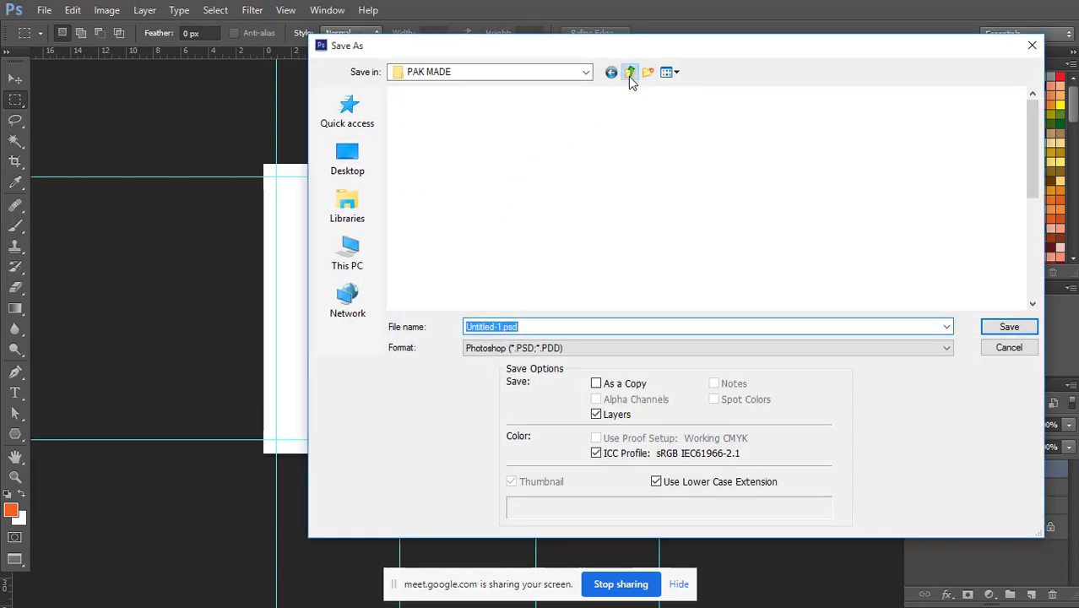
left_click(629, 72)
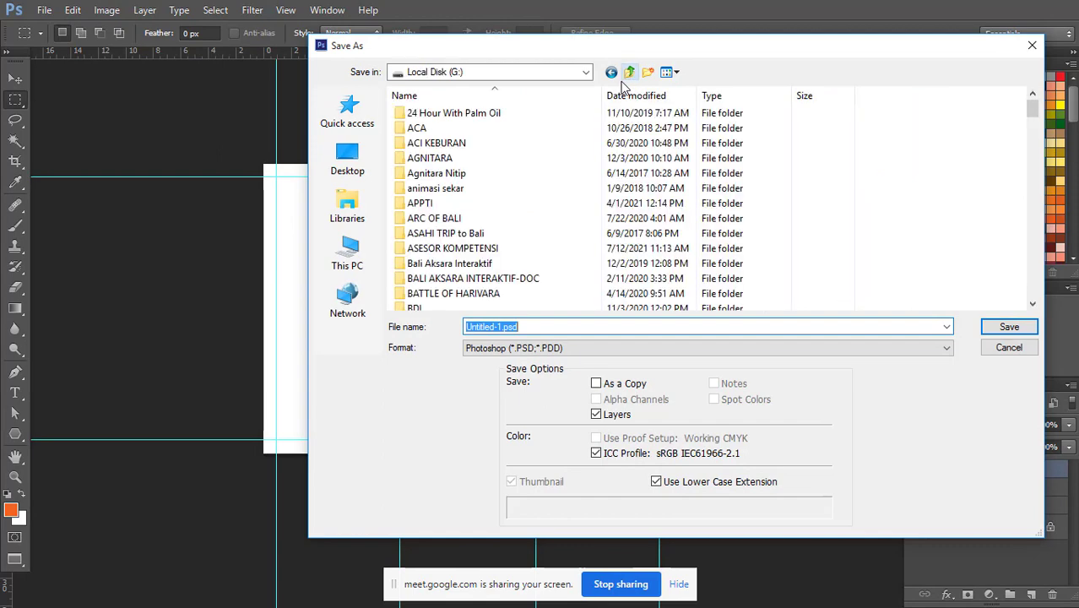
left_click(422, 191)
key("s")
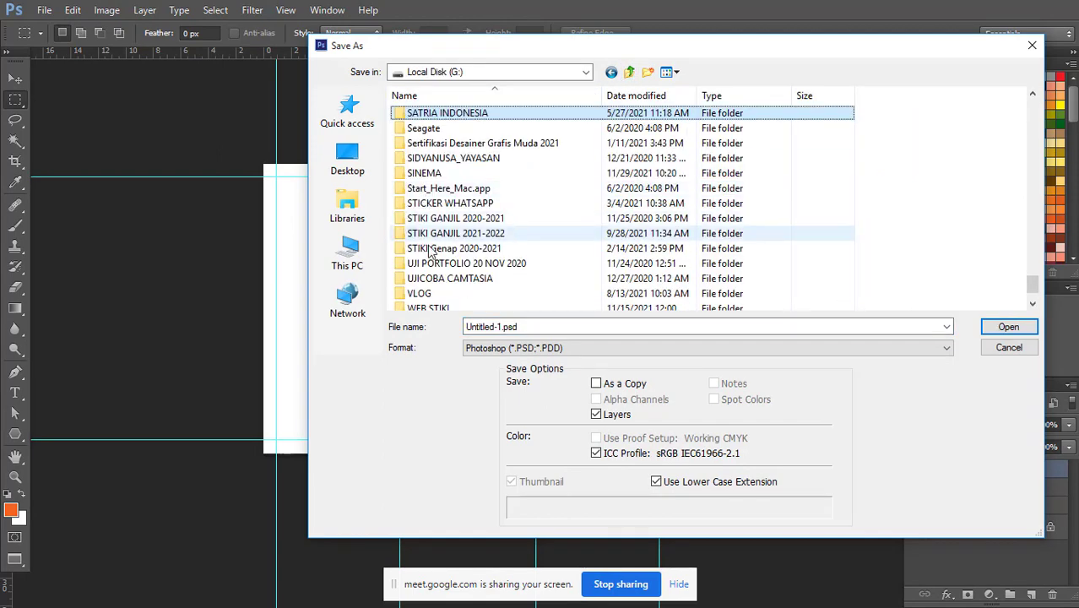
double_click(405, 236)
double_click(452, 206)
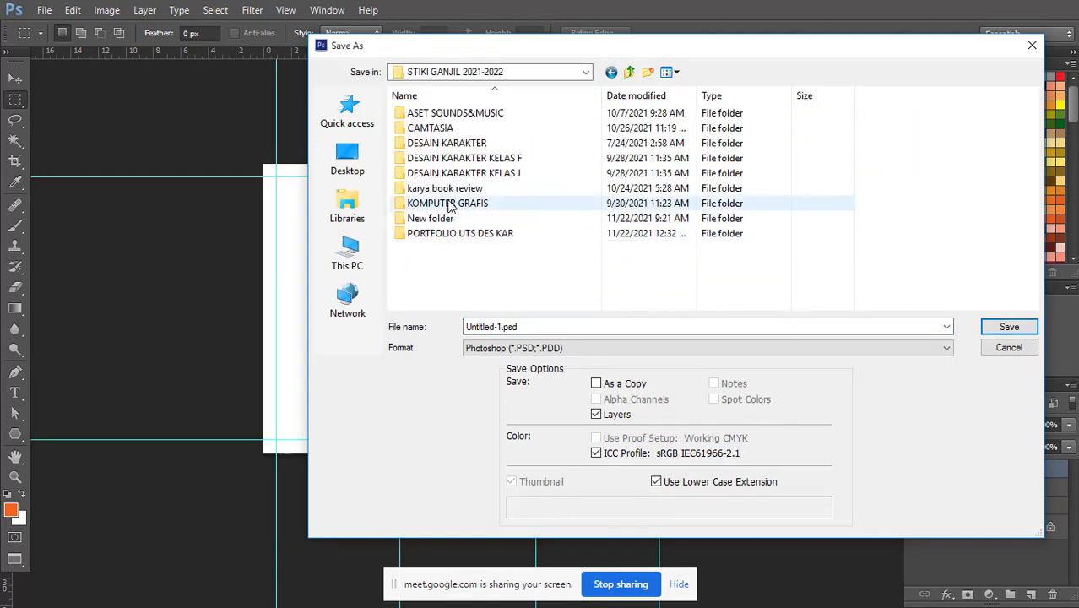
scroll(439, 254, "down", 5)
double_click(441, 254)
- Enter the brochure subfolder and save the document there as waterbom in Photoshop format
double_click(542, 325)
type("br")
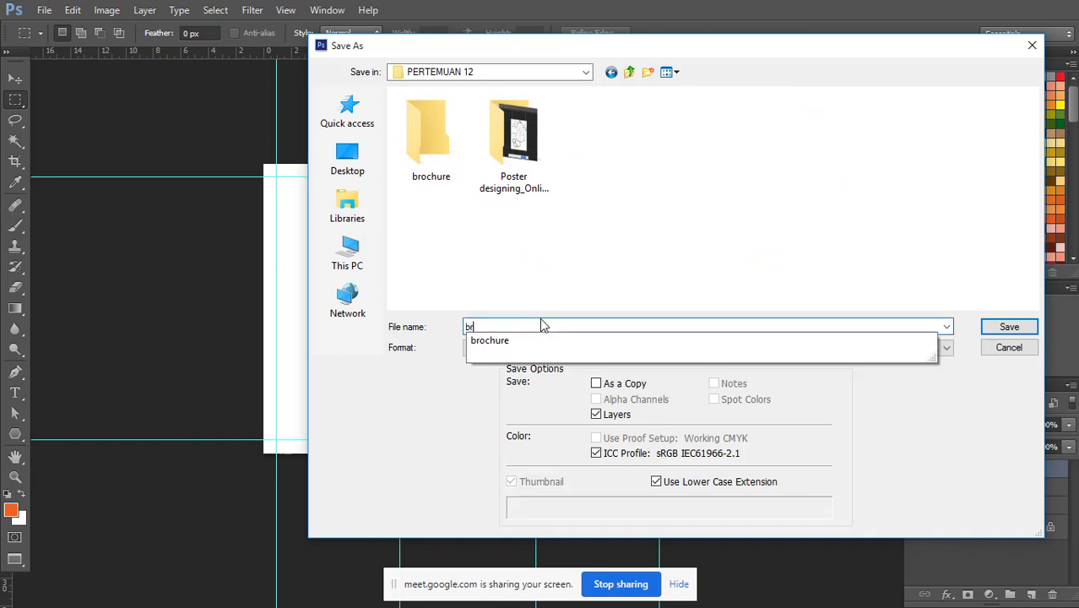
type("ochure")
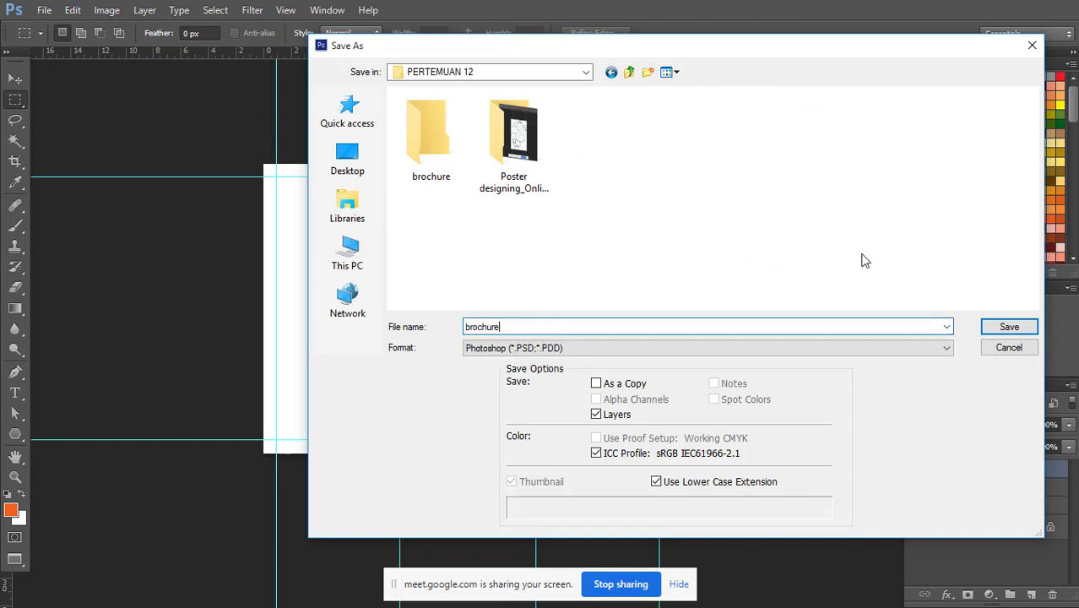
left_click(1007, 325)
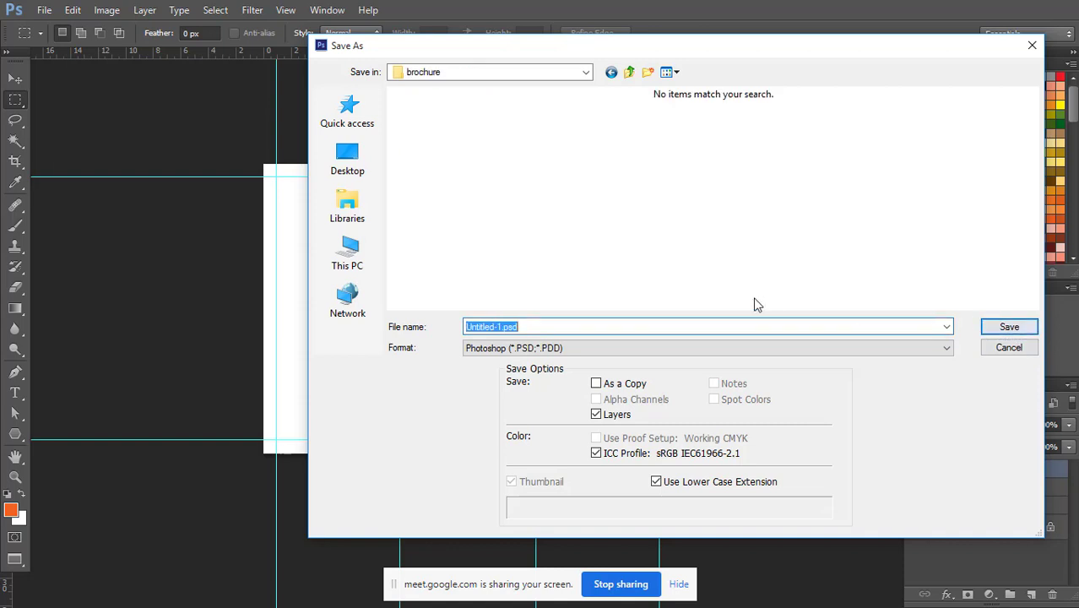
type("w")
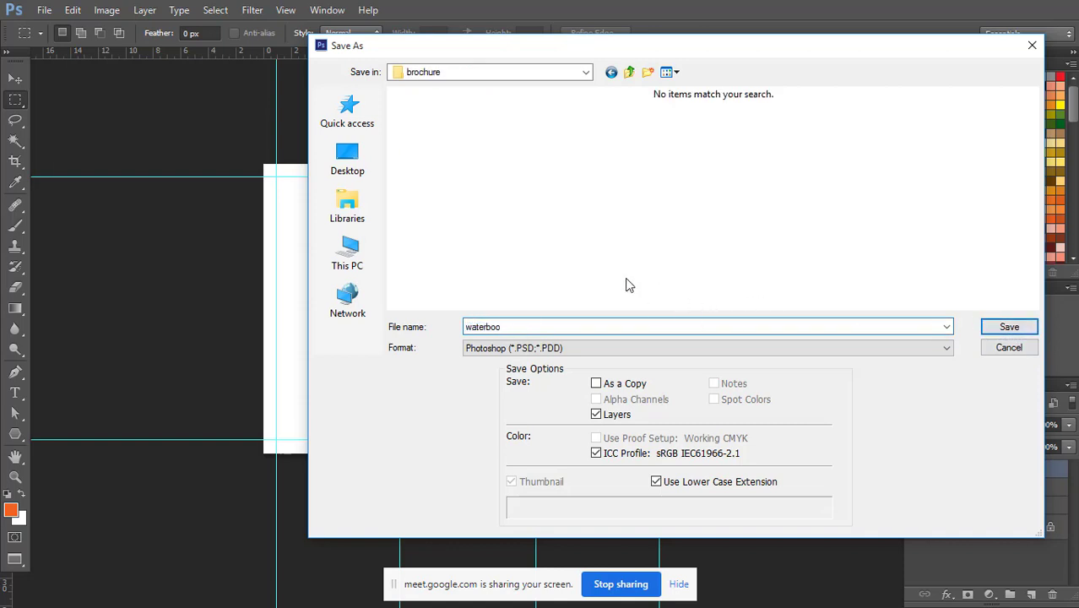
type("aterbom")
left_click(996, 327)
left_click(688, 209)
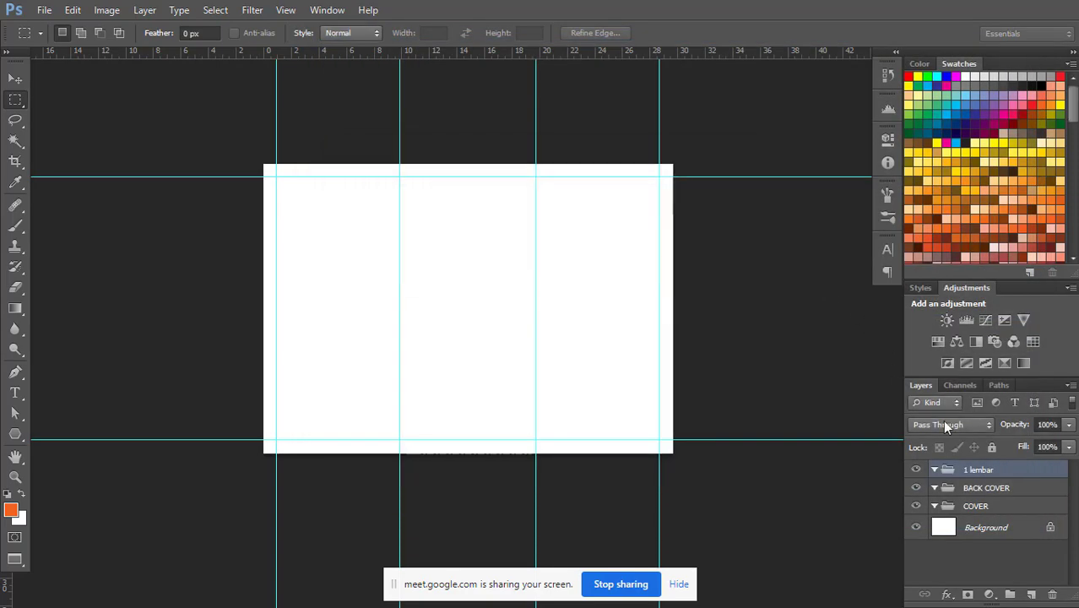
- Show the waterbom.psd page in a floating window and place the promo-group-package-waterbom-jakarta.jpg poster beside it
left_click(975, 503)
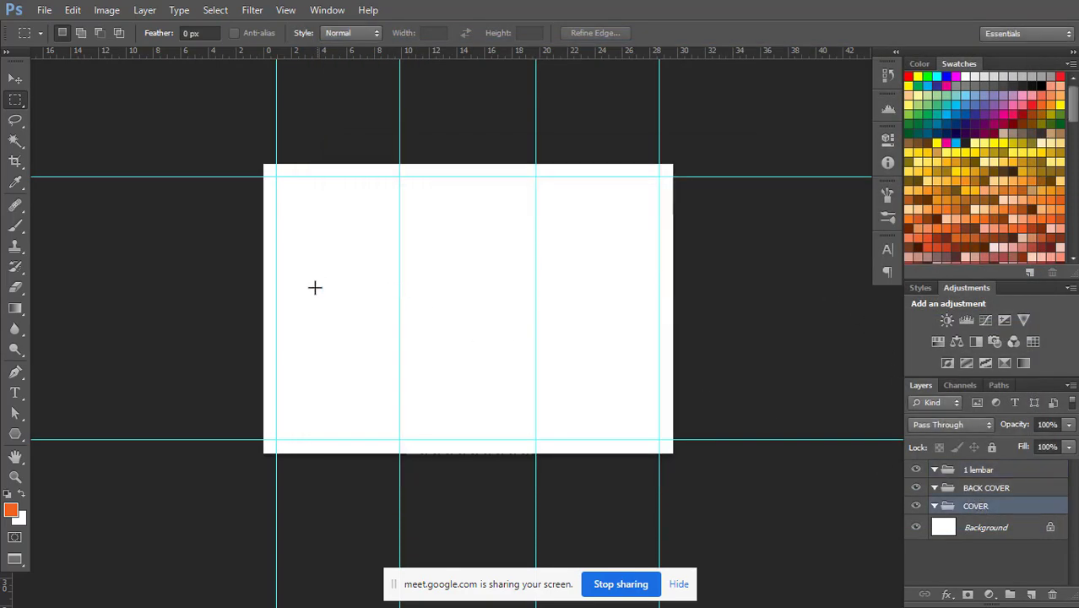
key("f")
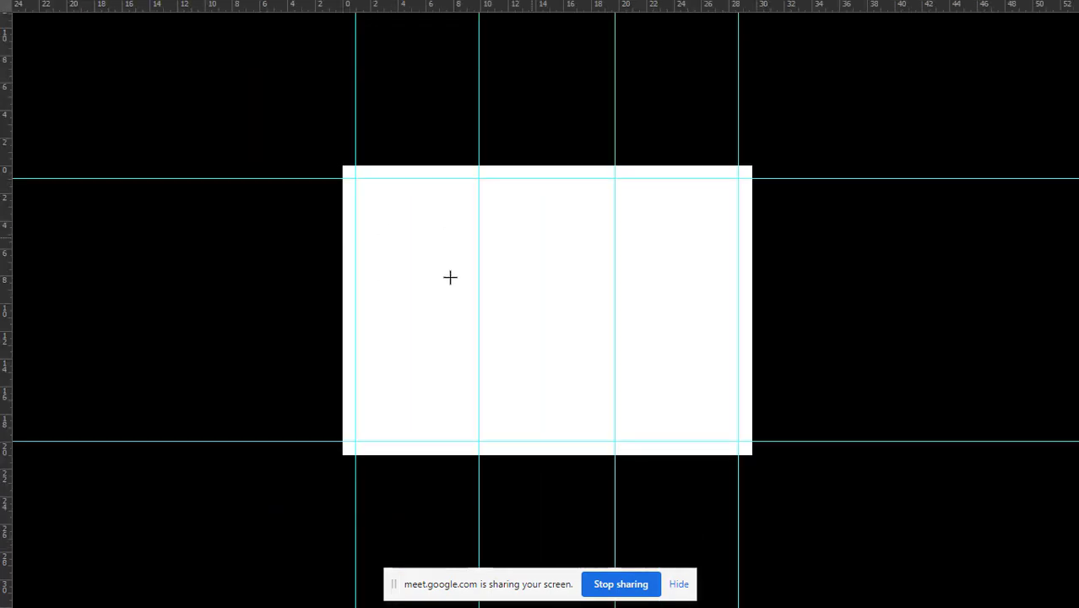
key("f")
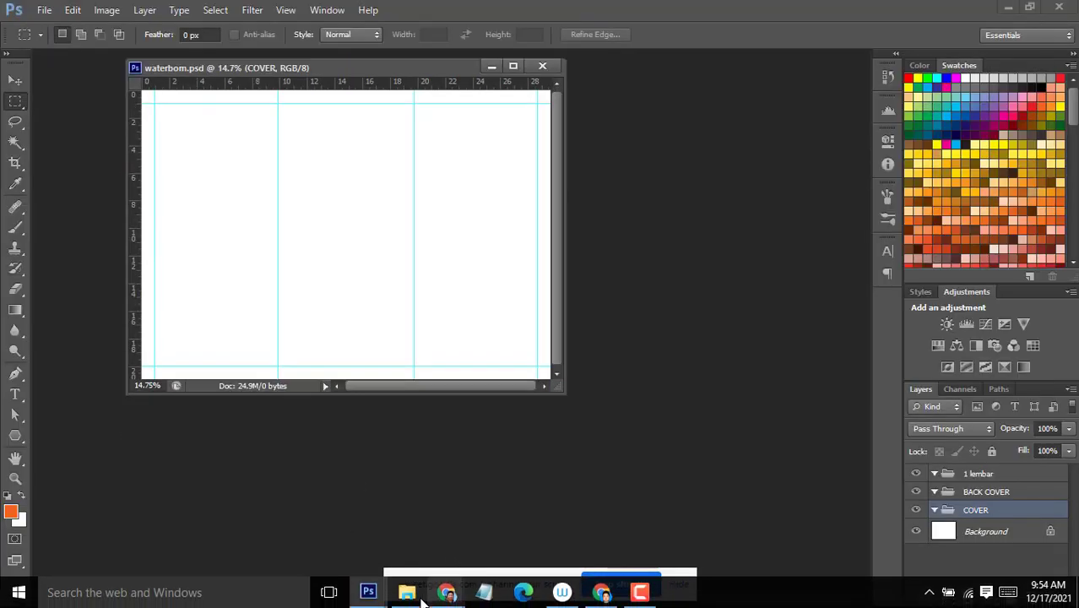
left_click(446, 593)
left_click_drag(606, 113, 167, 62)
left_click_drag(130, 102, 196, 159)
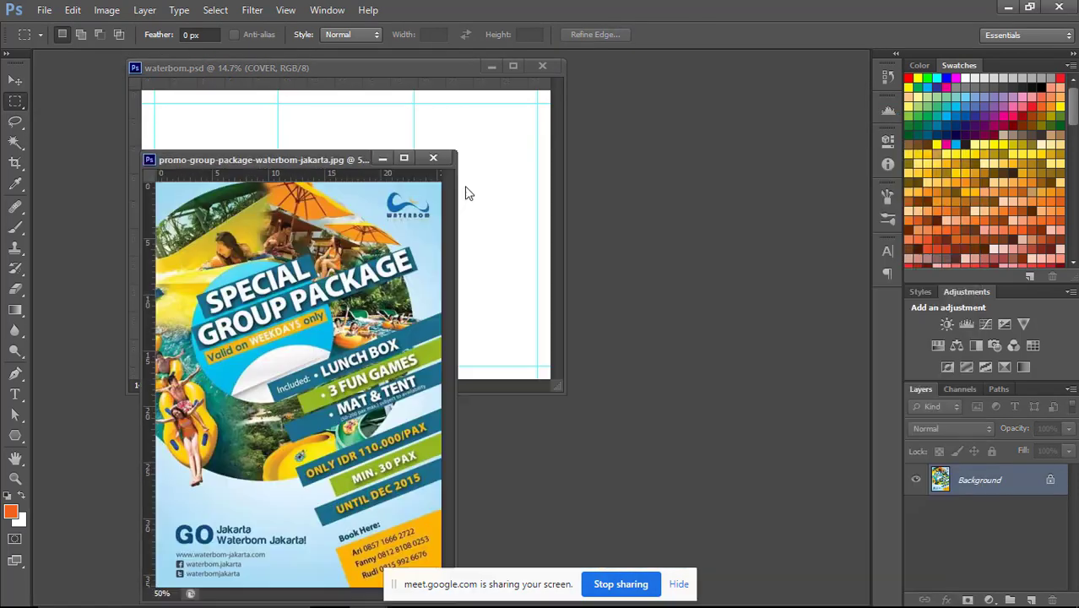
left_click_drag(328, 158, 698, 116)
- Try to copy the poster image into the waterbom.psd page with the Move tool
key("v")
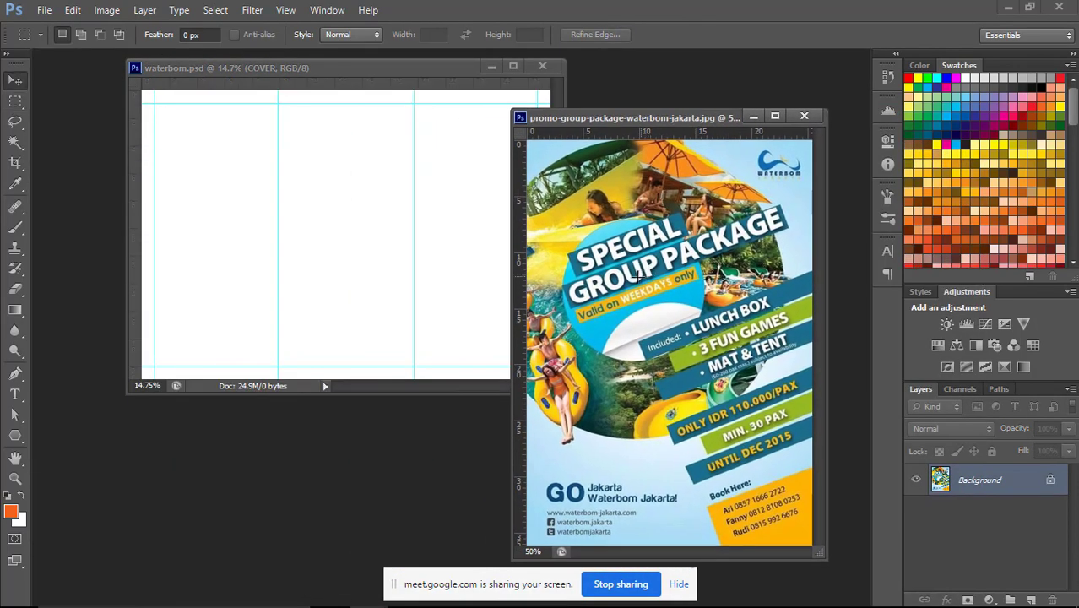
left_click_drag(641, 288, 439, 134)
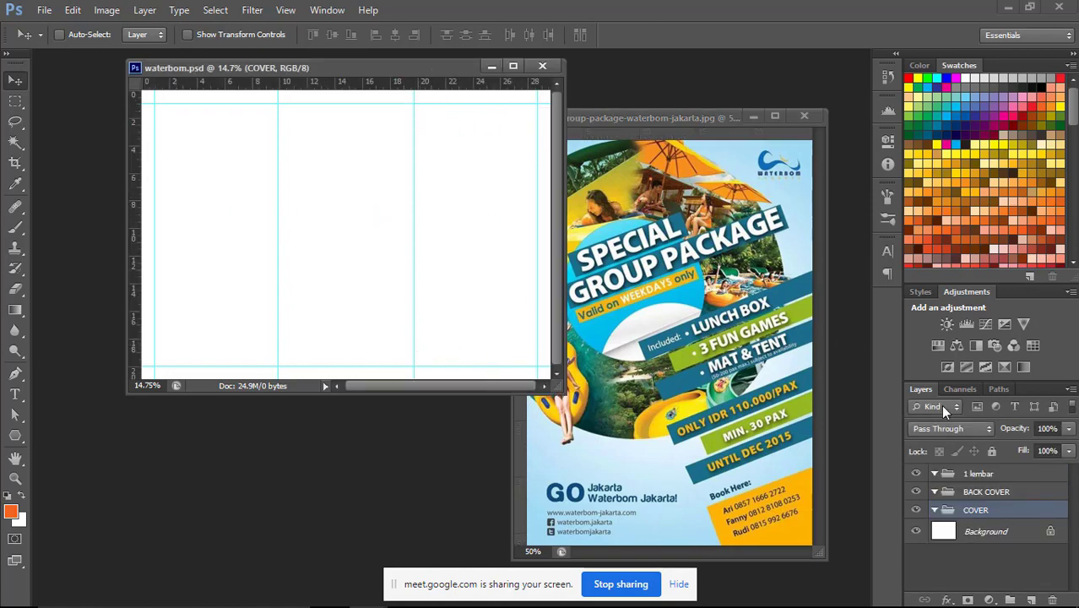
left_click(935, 511)
left_click(1030, 599)
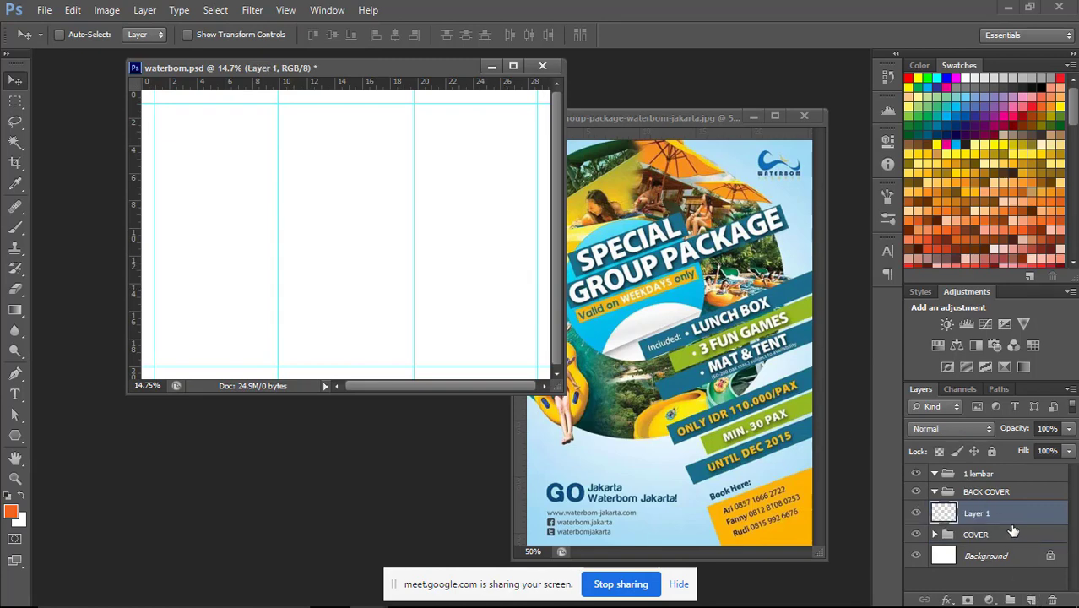
key("Delete")
key("b")
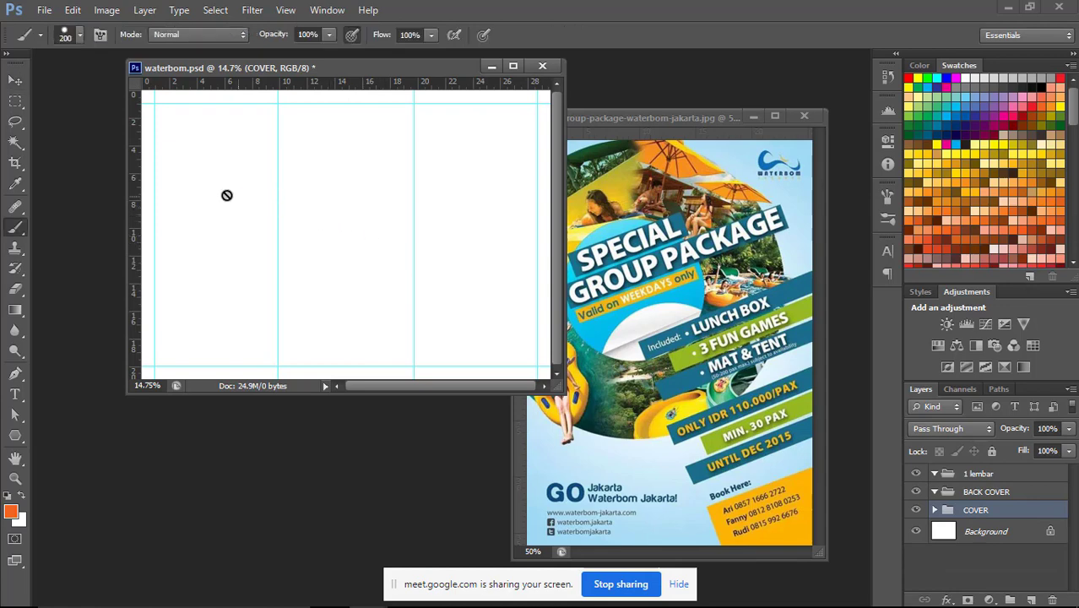
- Add the text "cover" on the first panel in orange Komika Axis, inside the COVER group
key("t")
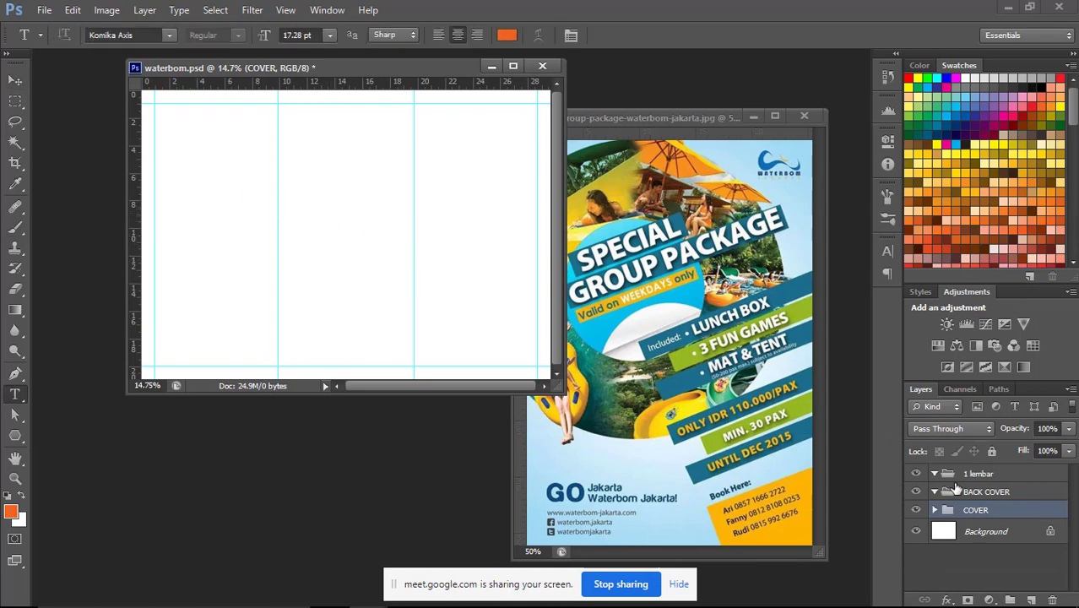
left_click(935, 510)
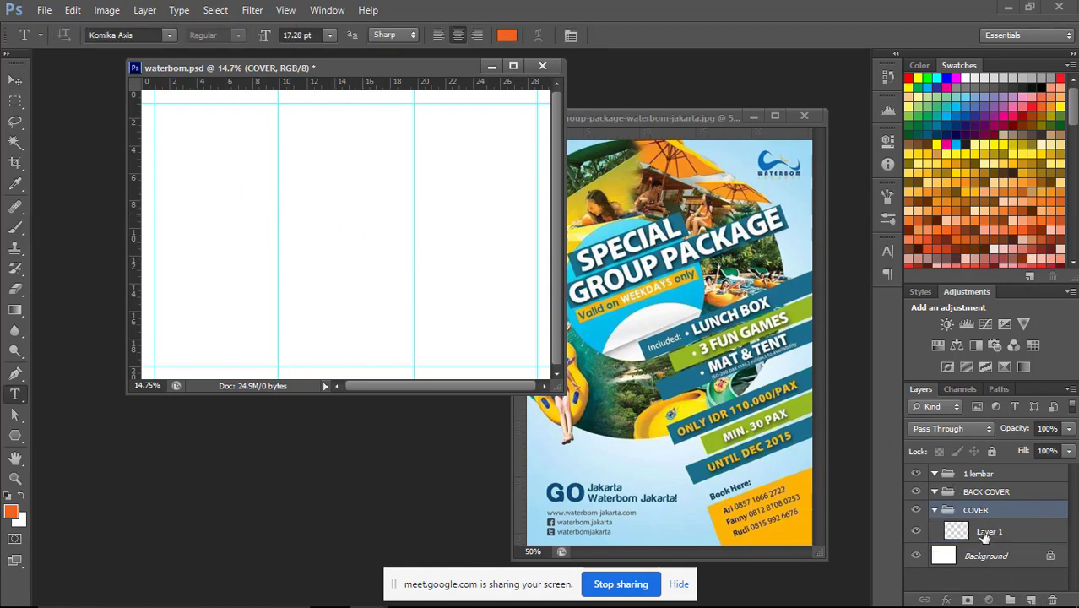
key("ctrl+z")
left_click(195, 225)
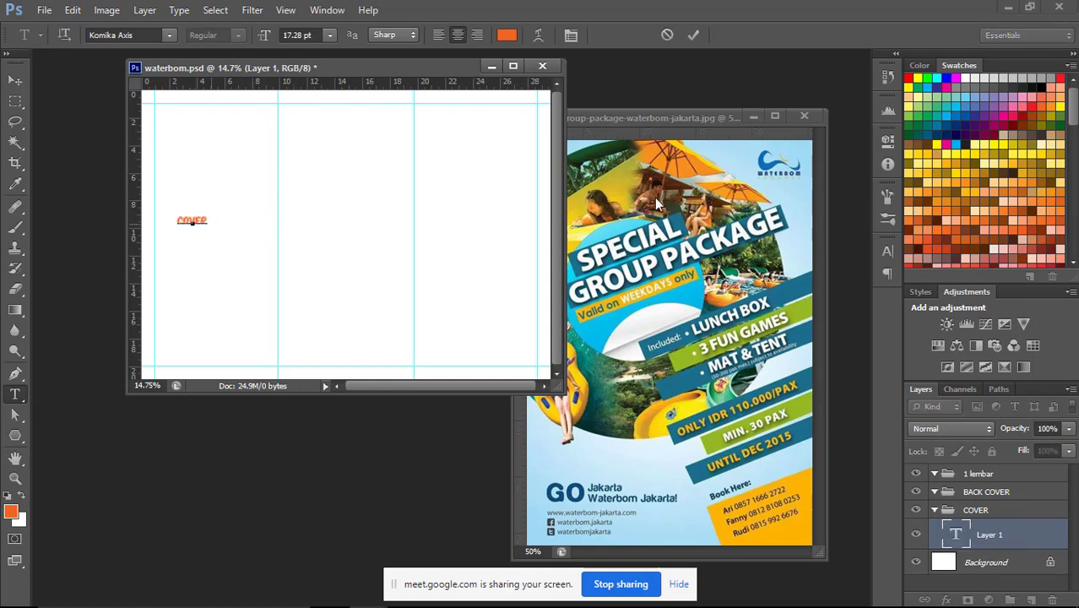
left_click(693, 34)
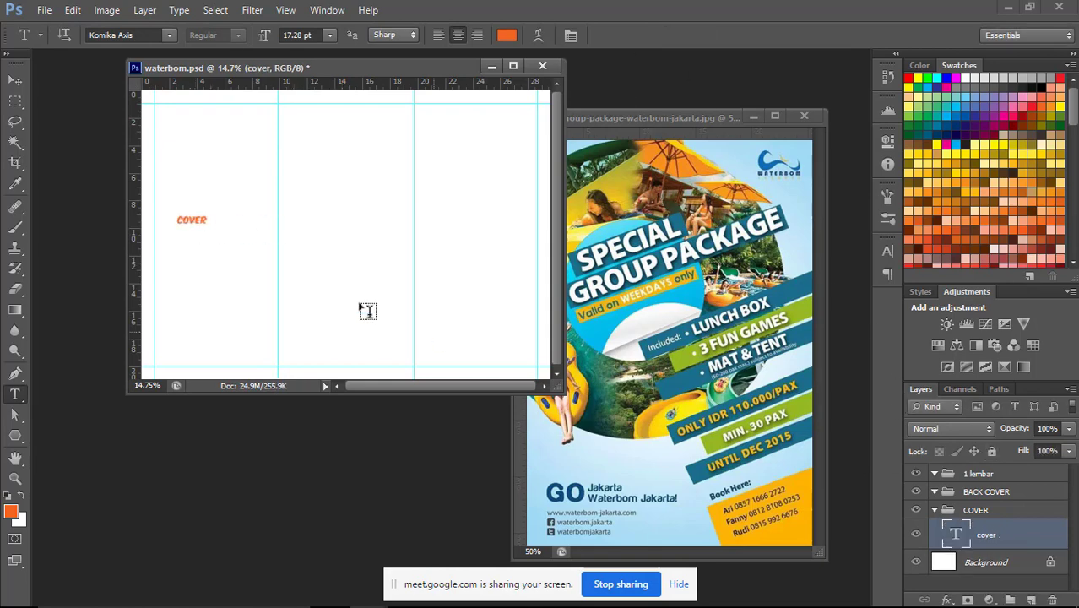
- Add the text "back cover" on the middle panel, inside the BACK COVER group
left_click(993, 493)
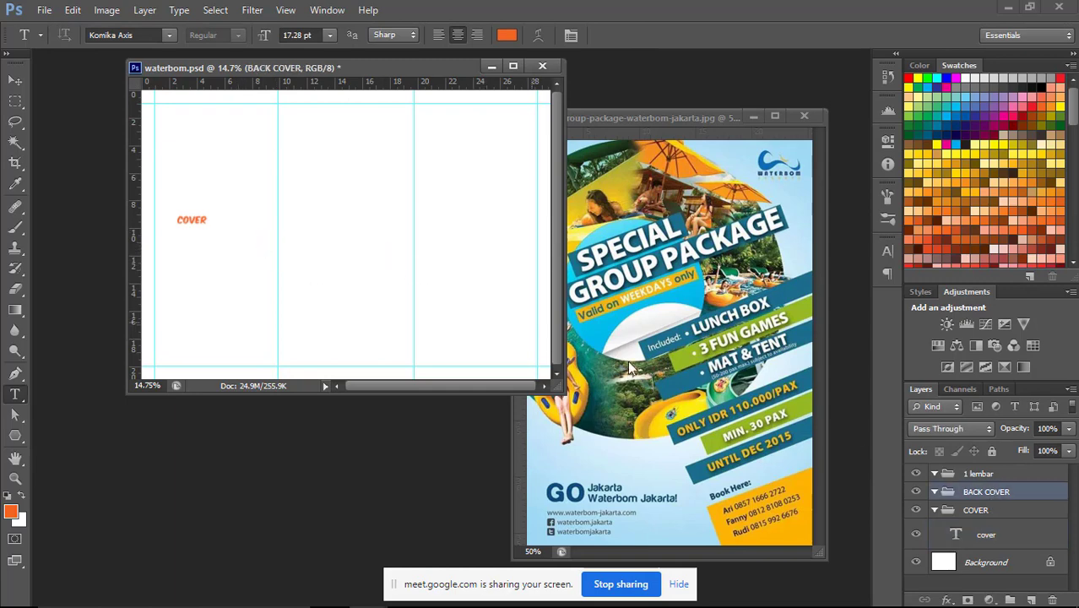
left_click(316, 223)
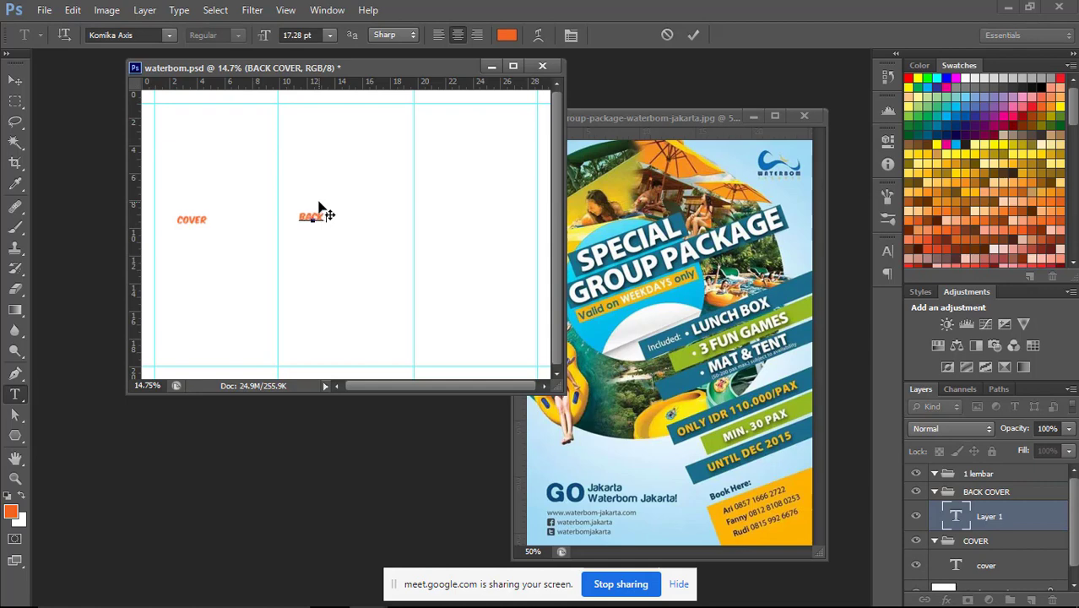
type("BACK COVER")
left_click_drag(397, 198, 429, 205)
left_click(693, 35)
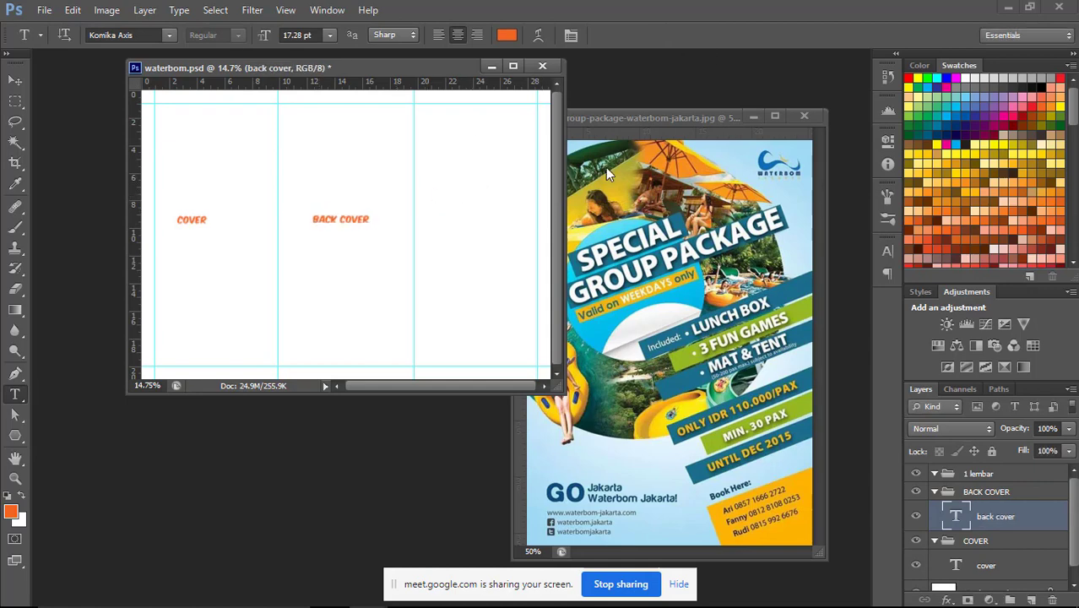
- Copy the poster image into waterbom.psd near the upper part of the third panel, and show the page in full-screen mode
left_click(680, 116)
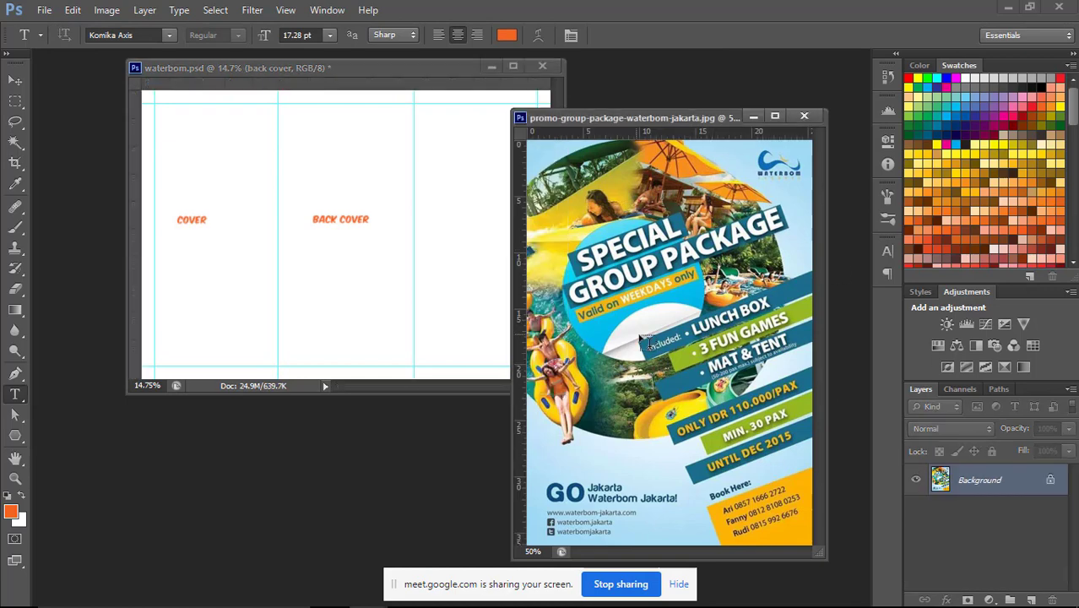
key("v")
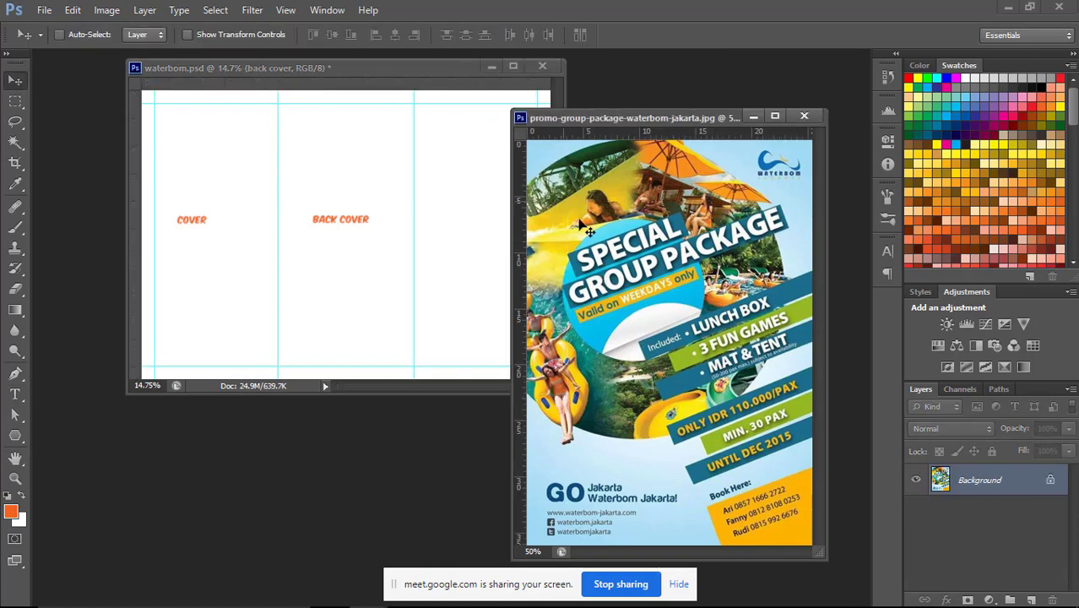
left_click_drag(583, 228, 483, 241)
left_click_drag(352, 233, 453, 162)
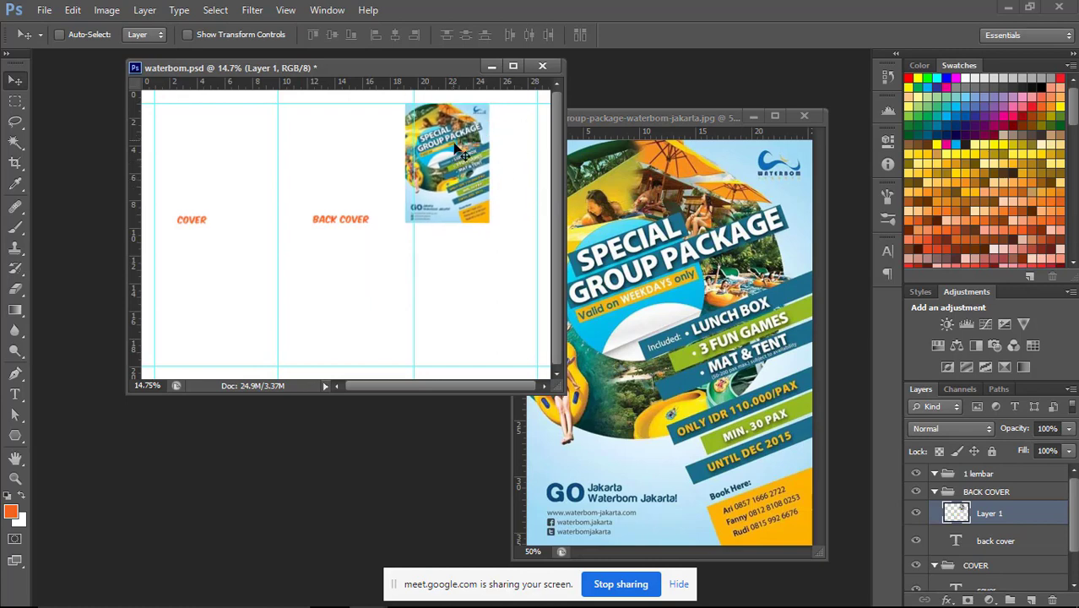
key("f")
left_click_drag(574, 245, 473, 224)
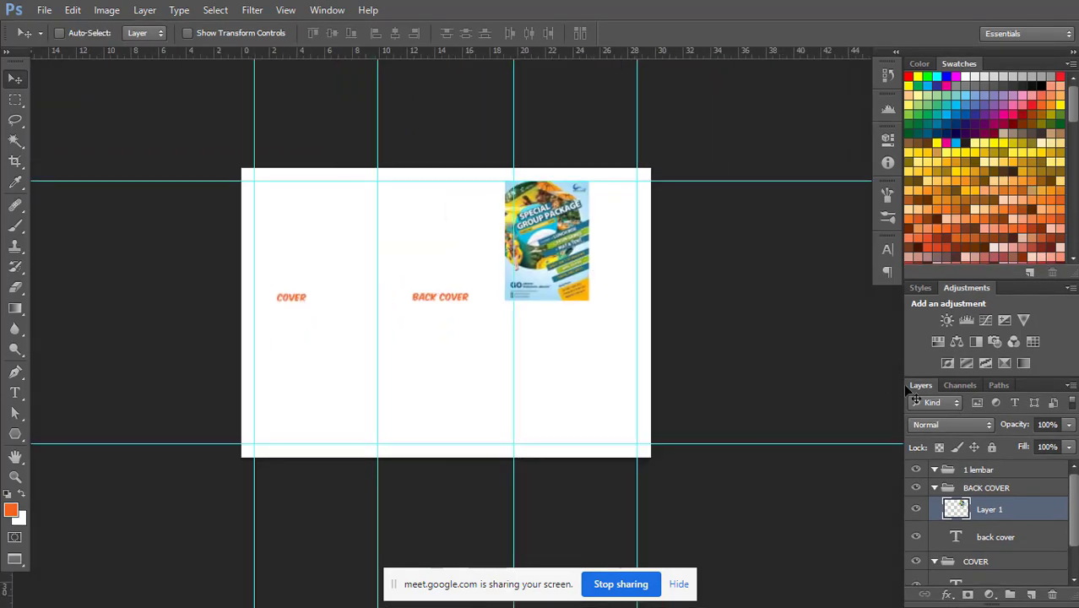
- Create a group named content above the BACK COVER group and rename the 1 lembar group as lembar 01
left_click(935, 489)
left_click(994, 495)
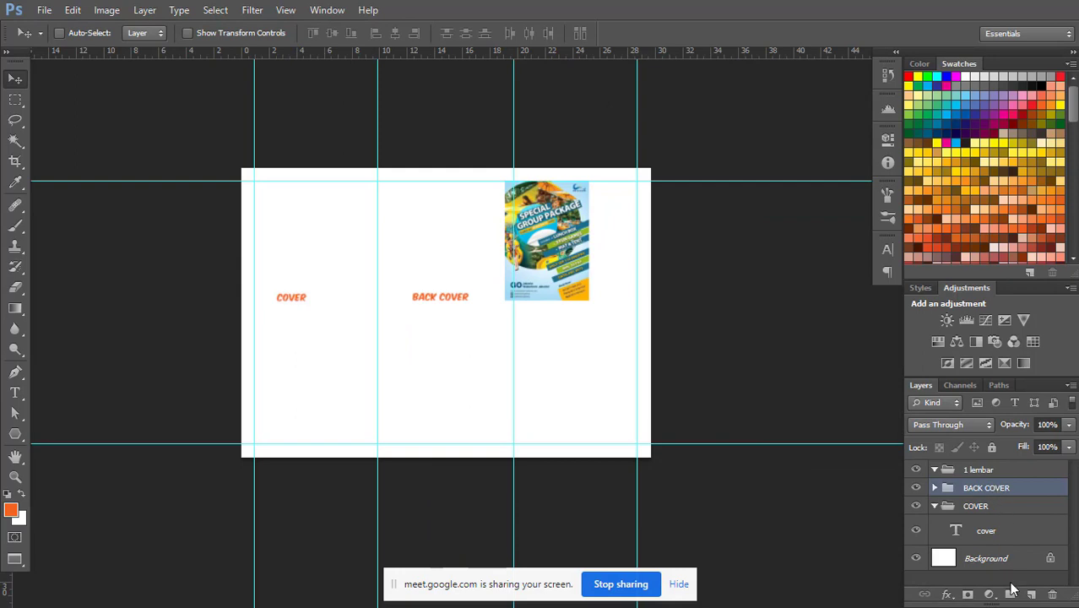
left_click(1010, 591)
double_click(976, 489)
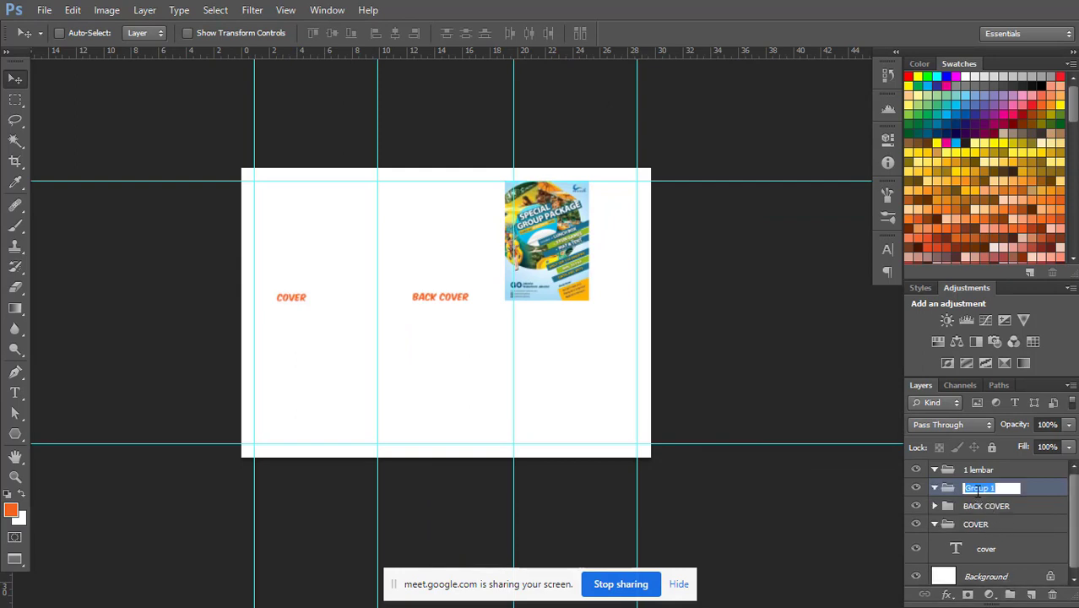
type("content")
double_click(976, 470)
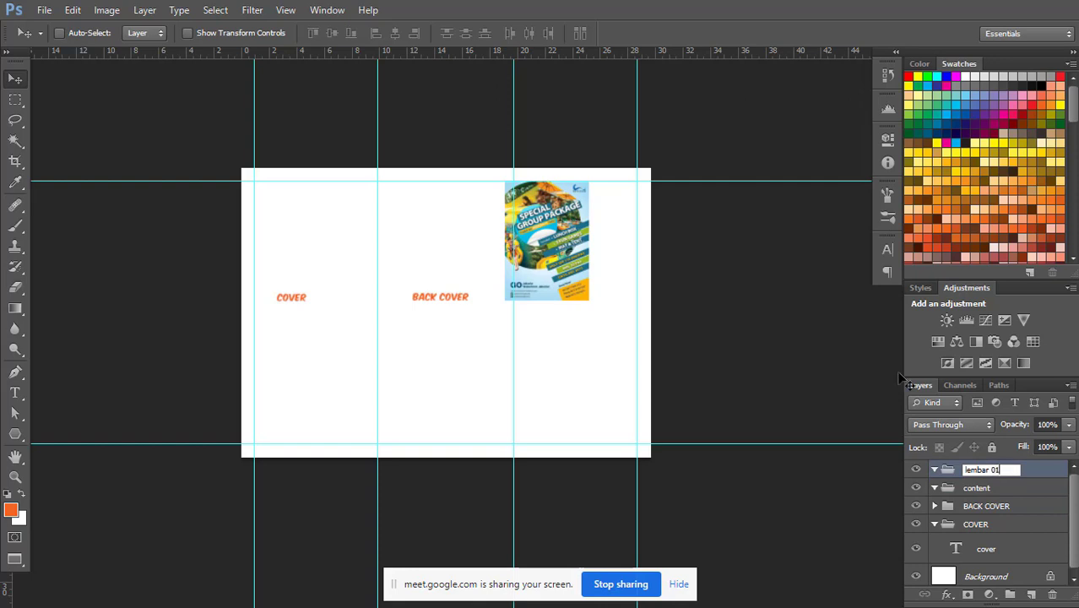
left_click(979, 487)
left_click(956, 507)
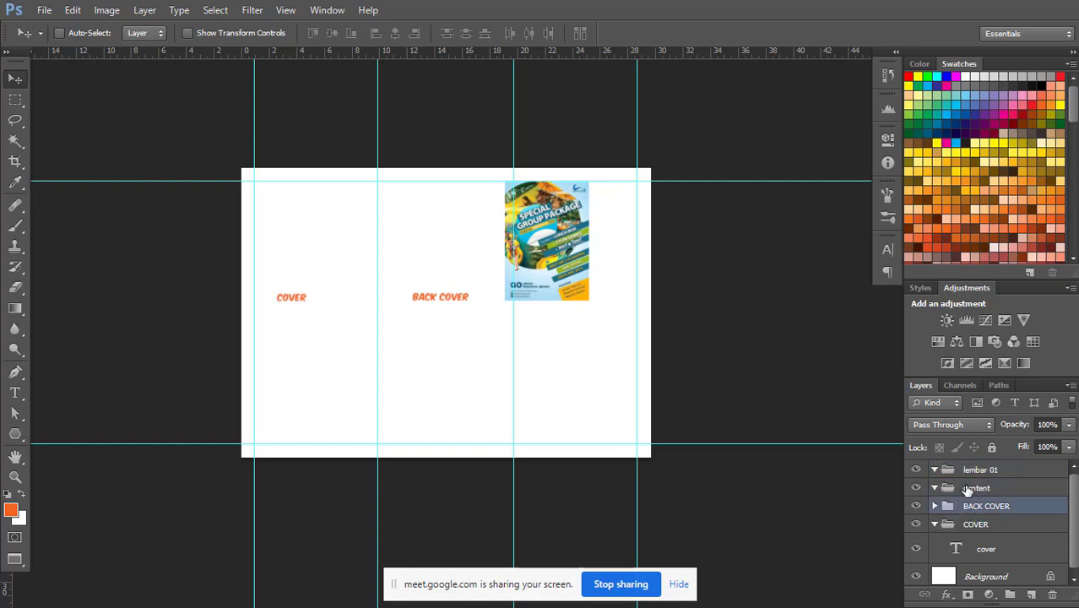
- Mask the content group to a rectangular selection covering the whole third panel
left_click(967, 489)
key("m")
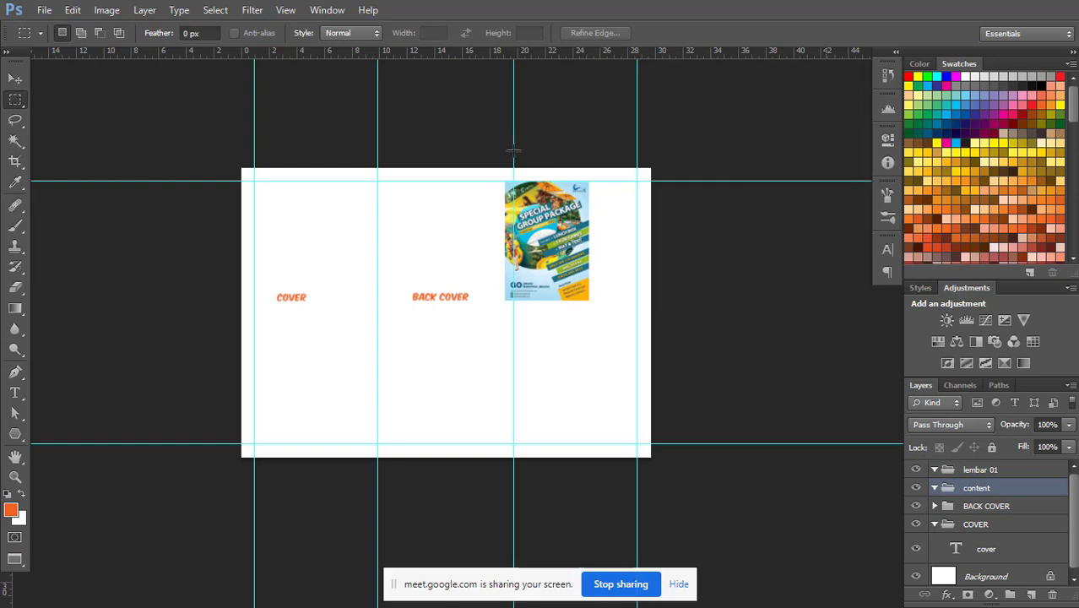
left_click_drag(513, 156, 691, 499)
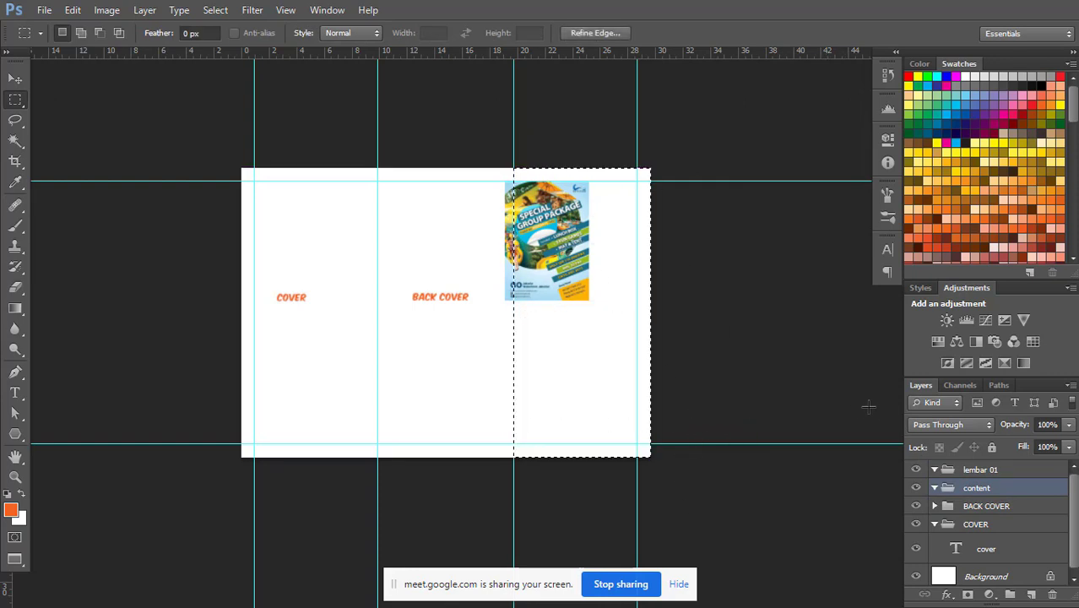
left_click(968, 594)
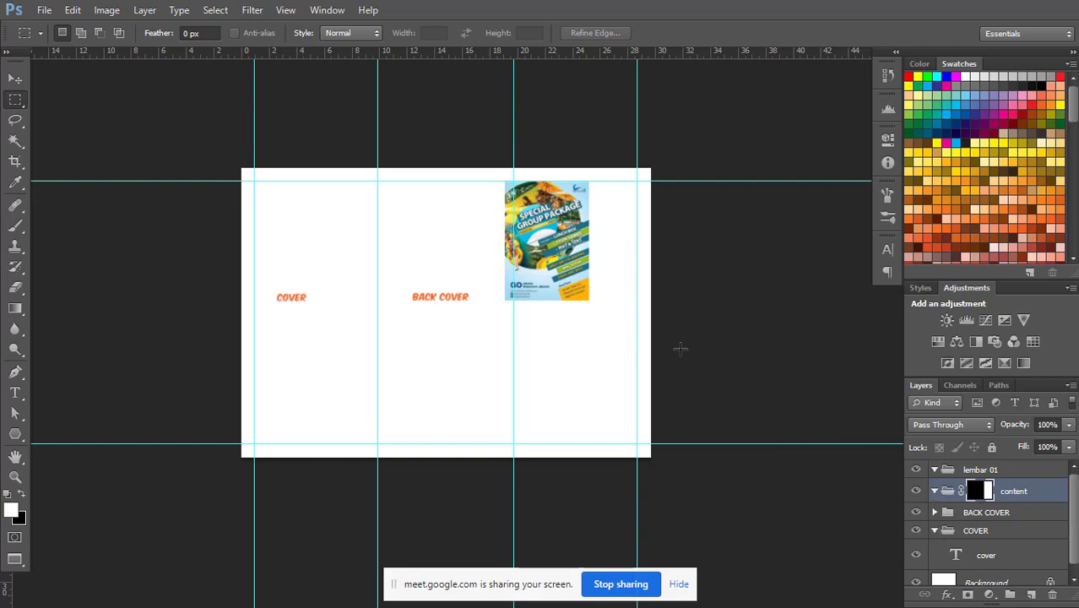
- Select the poster on the page with Auto-Select and move its layer from the BACK COVER group into the content group
scroll(1074, 520, "down", 1)
key("v")
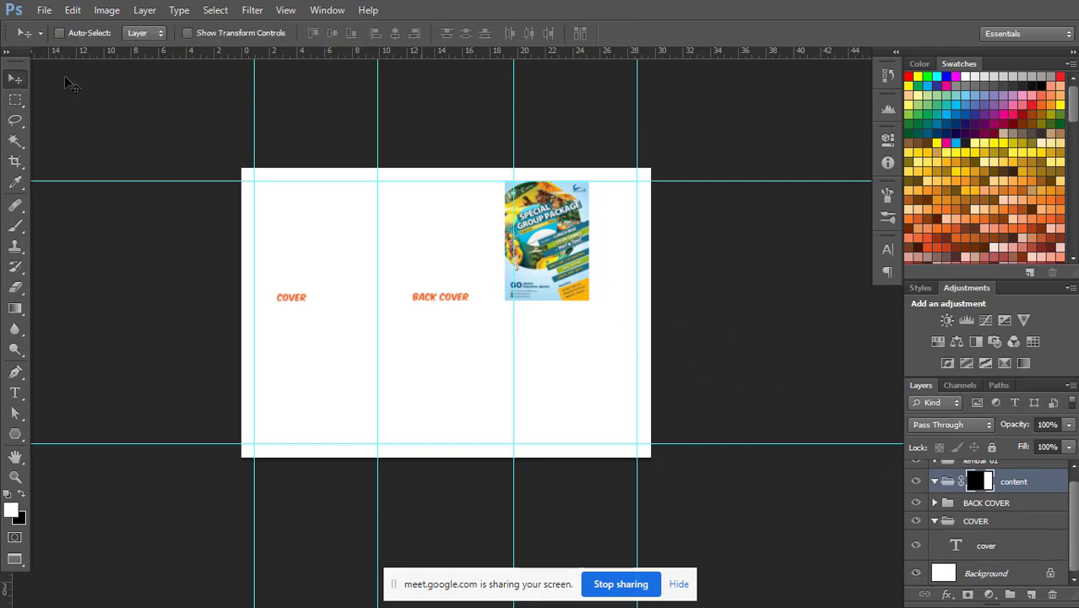
left_click(562, 253)
scroll(1068, 504, "up", 1)
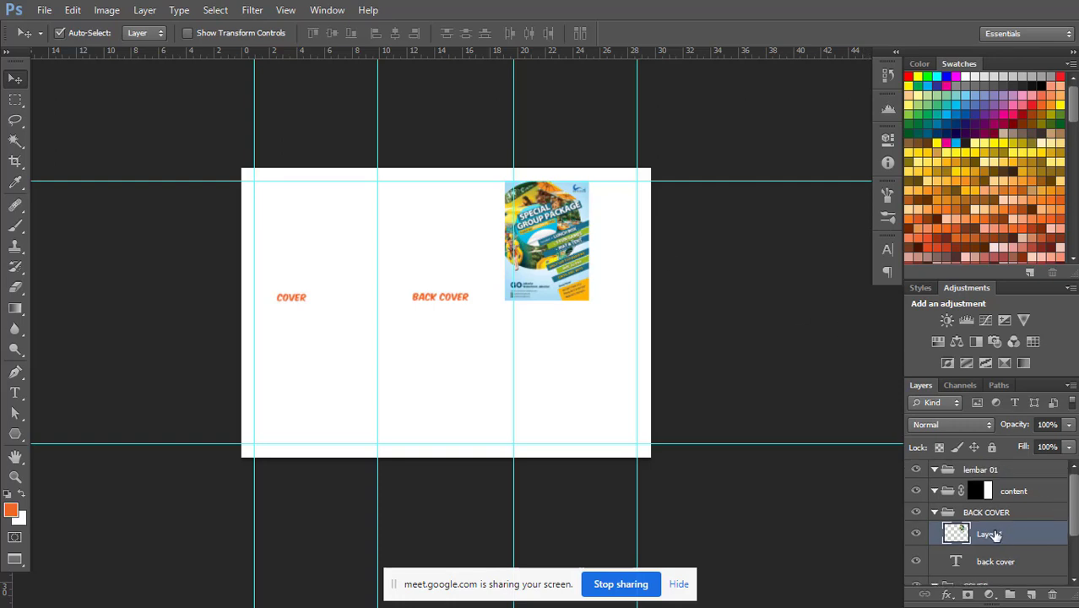
mouse_move(989, 535)
left_mouse_down()
mouse_move(992, 504)
mouse_move(996, 515)
left_mouse_up()
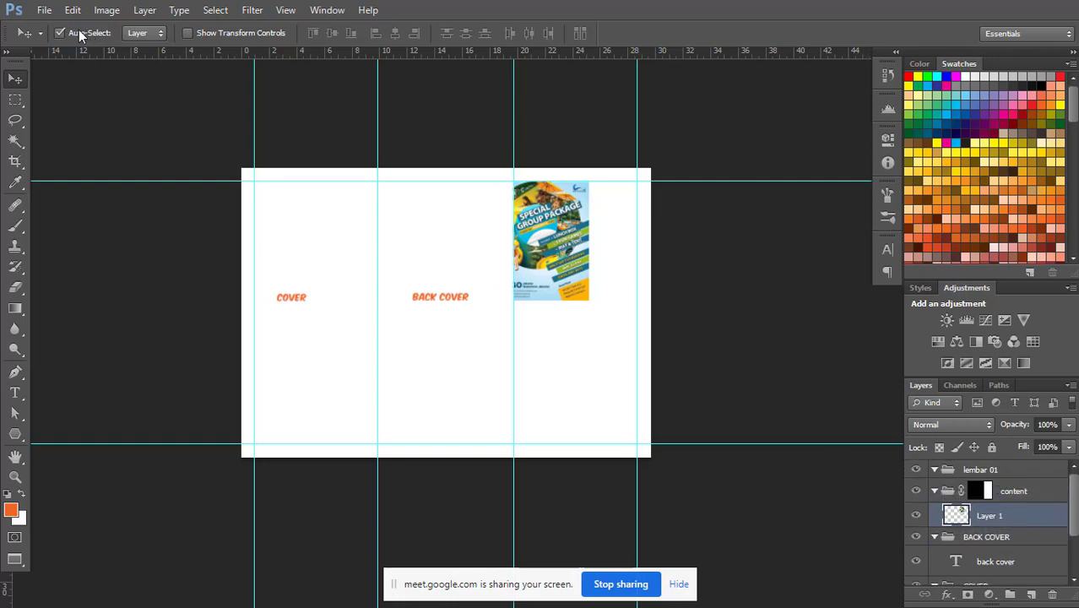
- Scale the poster to about 148% so it fits between the third panel's vertical guides, and position it around the panel's mid-height
key("ctrl+t")
left_click_drag(590, 302, 728, 461)
left_click_drag(687, 309, 664, 286)
left_click_drag(482, 160, 511, 200)
left_click_drag(683, 201, 639, 261)
left_click_drag(592, 324, 589, 281)
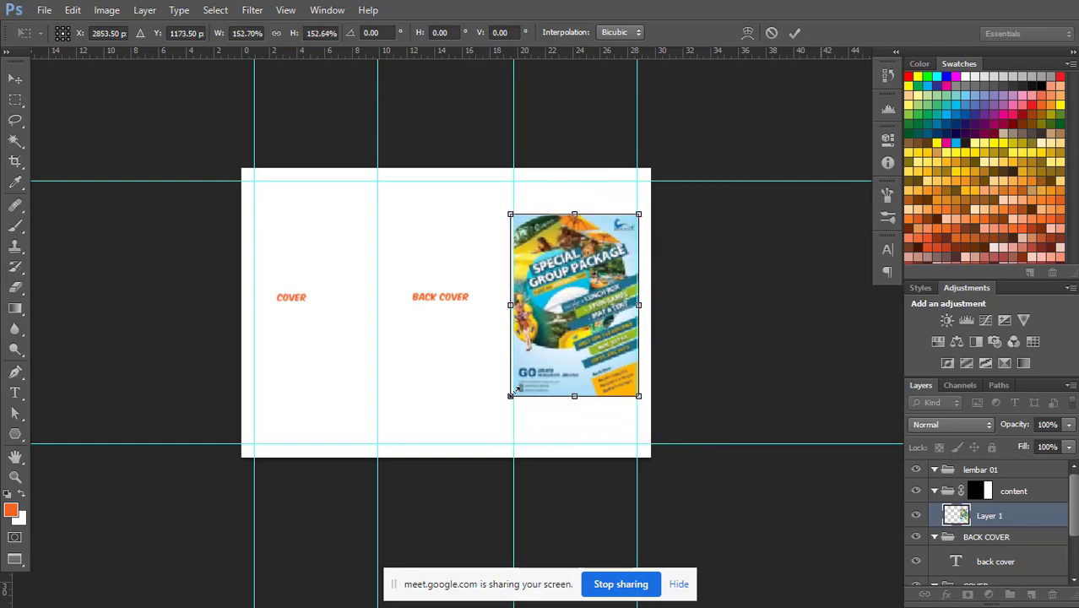
mouse_move(513, 393)
left_mouse_down()
mouse_move(523, 363)
mouse_move(511, 395)
left_mouse_up()
left_click_drag(581, 283, 576, 330)
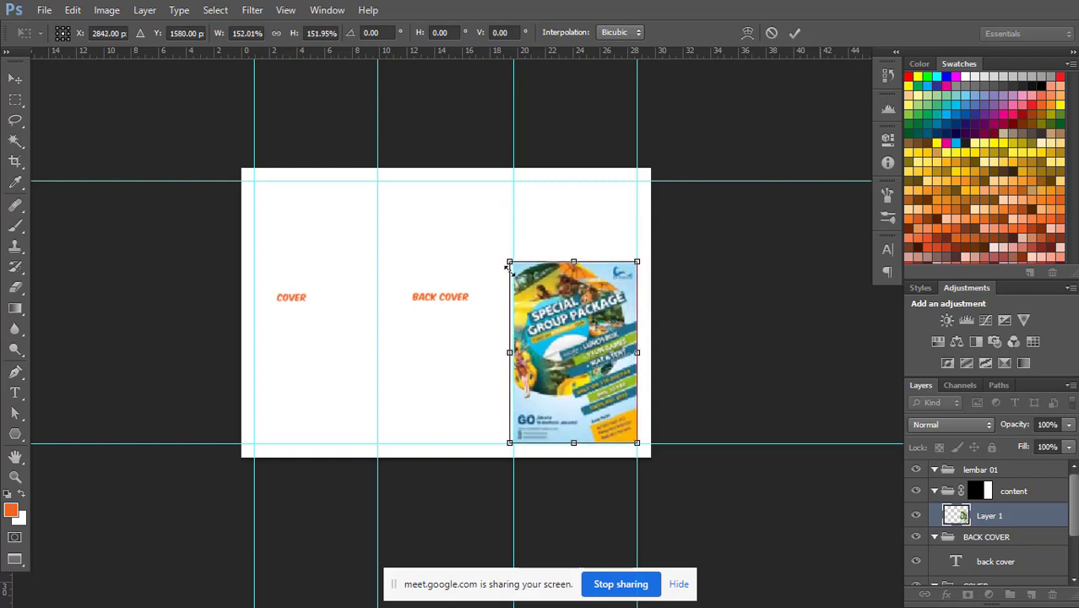
left_click_drag(508, 263, 512, 266)
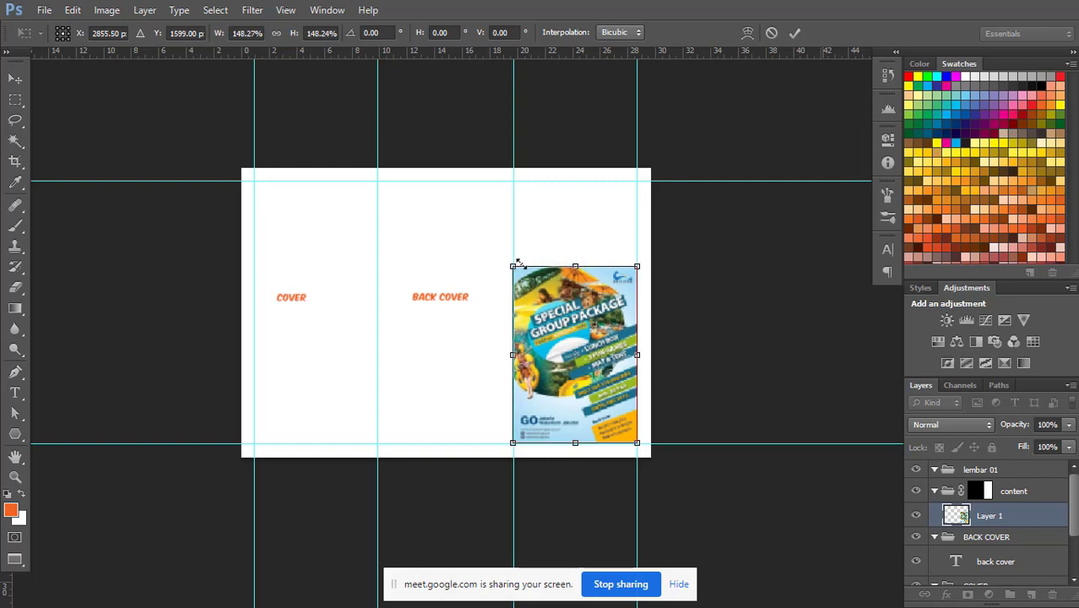
left_click(794, 32)
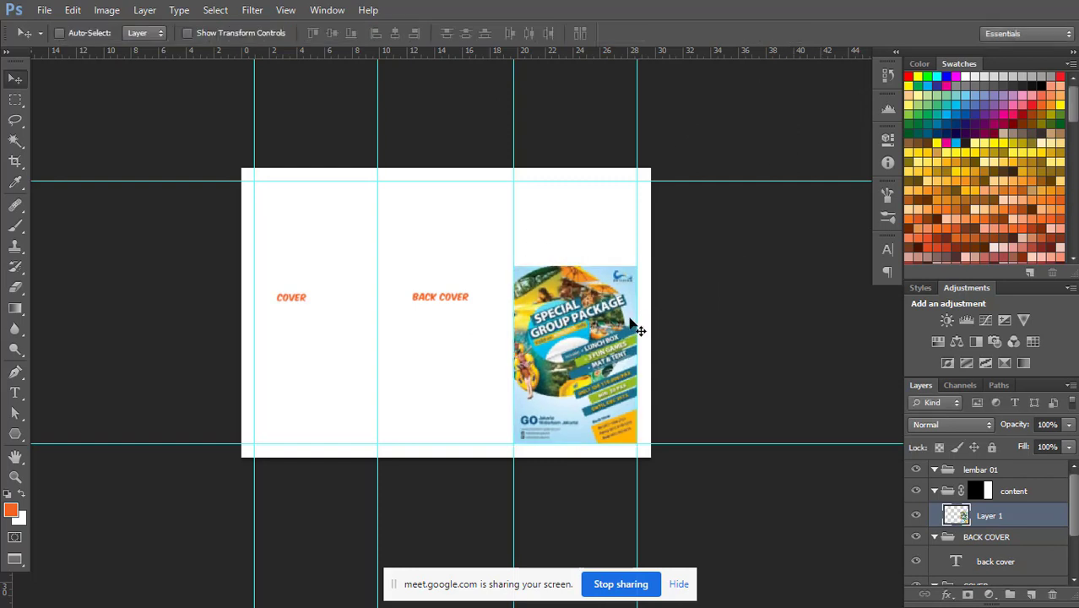
left_click_drag(601, 336, 597, 297)
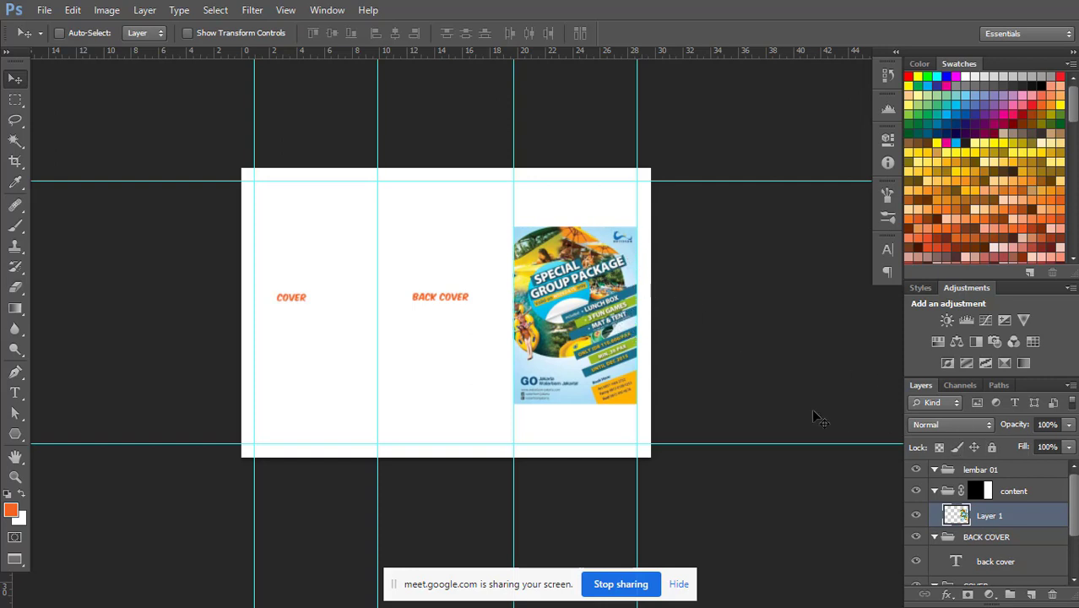
- Add a new layer beneath the poster and fill it with the light blue sampled from the poster's edge
left_click(1029, 589)
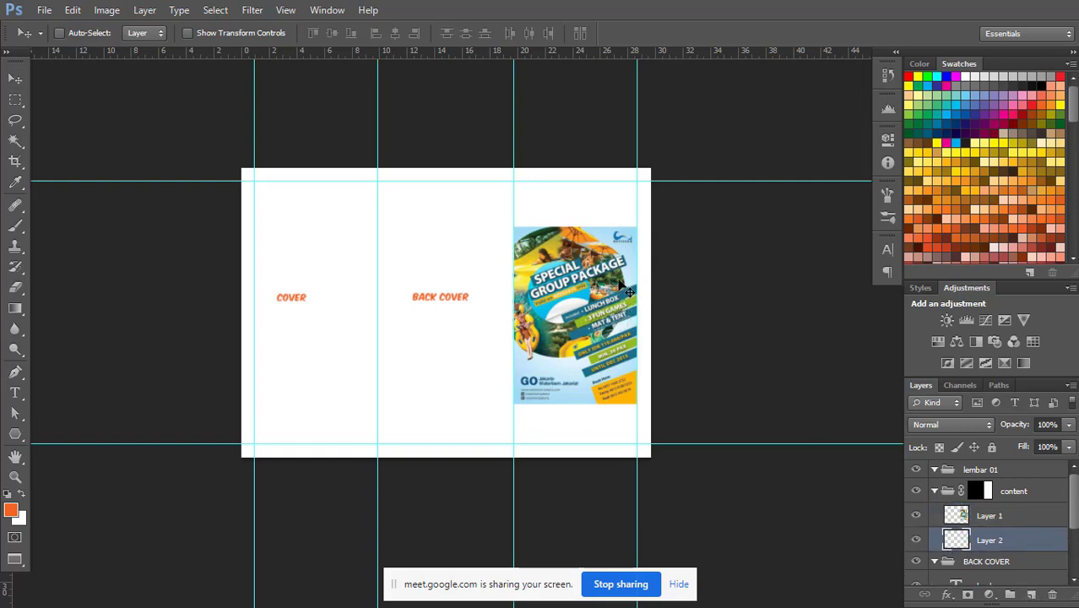
key("b")
left_click(637, 260, "alt")
key("alt+BackSpace")
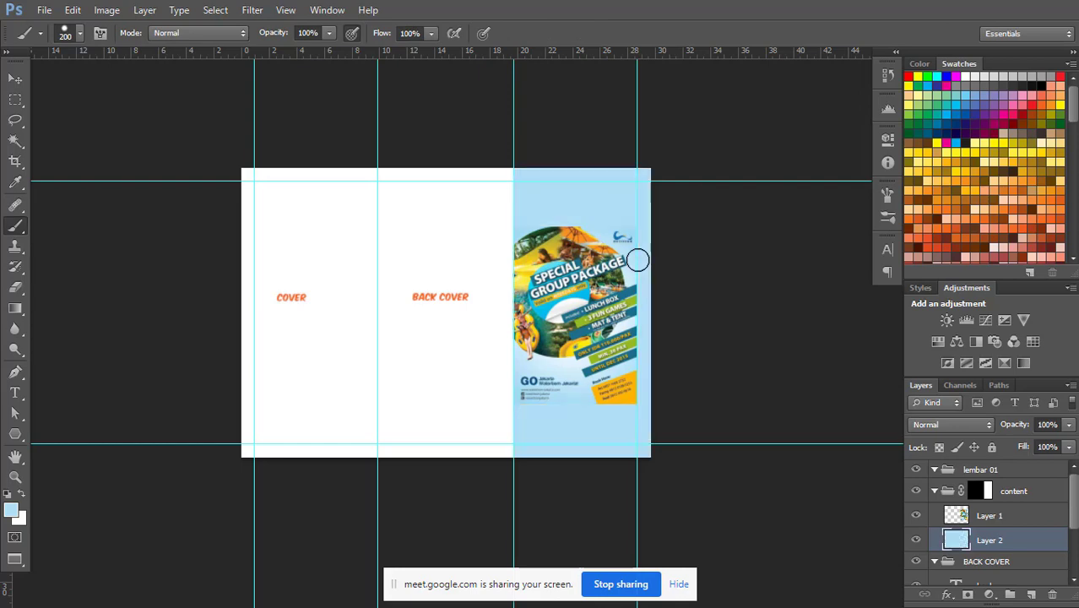
- Start a Pen path at the orange Book Here box's upper-left corner and run its slanted side straight down past the page's lower edge
key("ctrl+plus")
key("ctrl+plus")
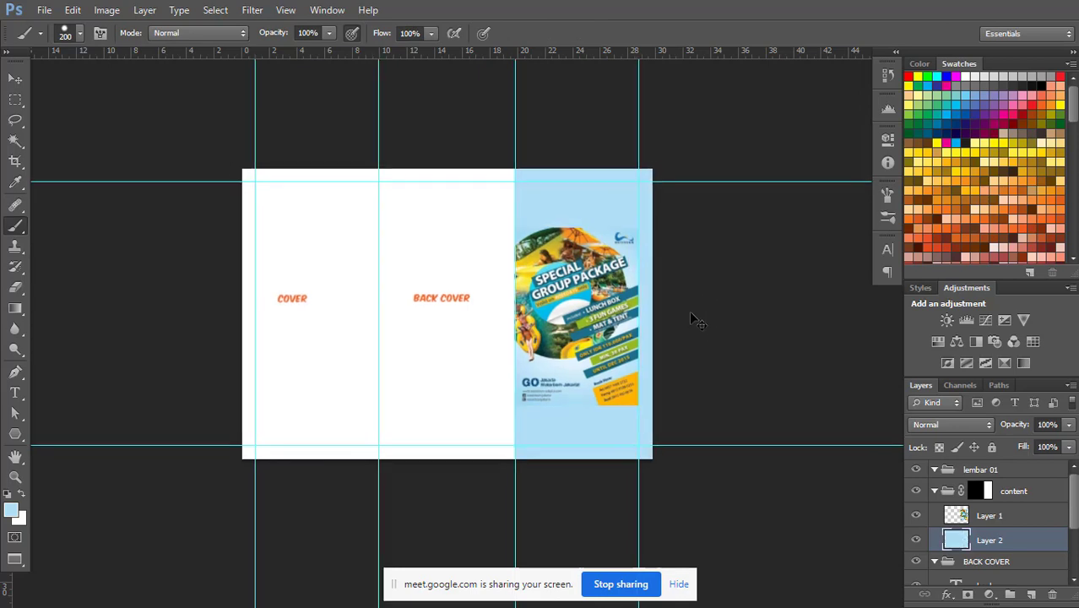
key("ctrl+plus")
left_click_drag(691, 363, 650, 269)
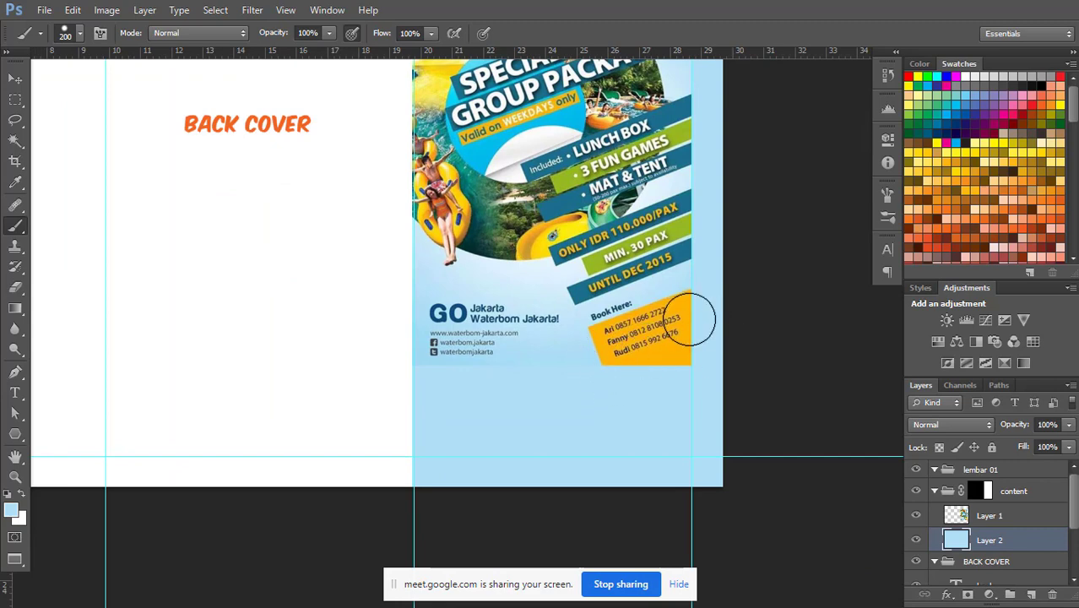
key("p")
key("super+a")
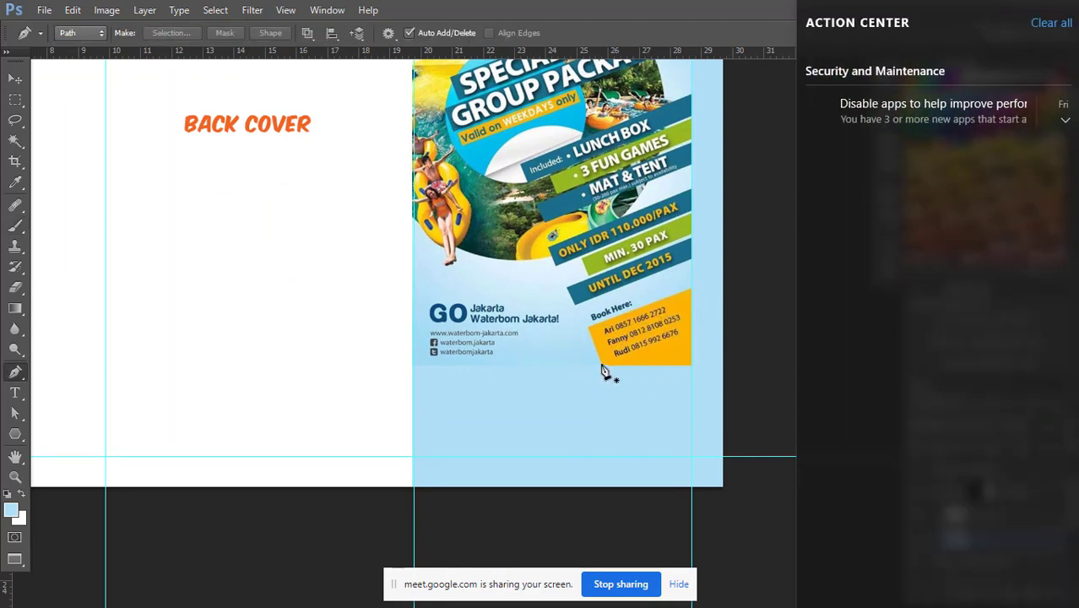
key("super+a")
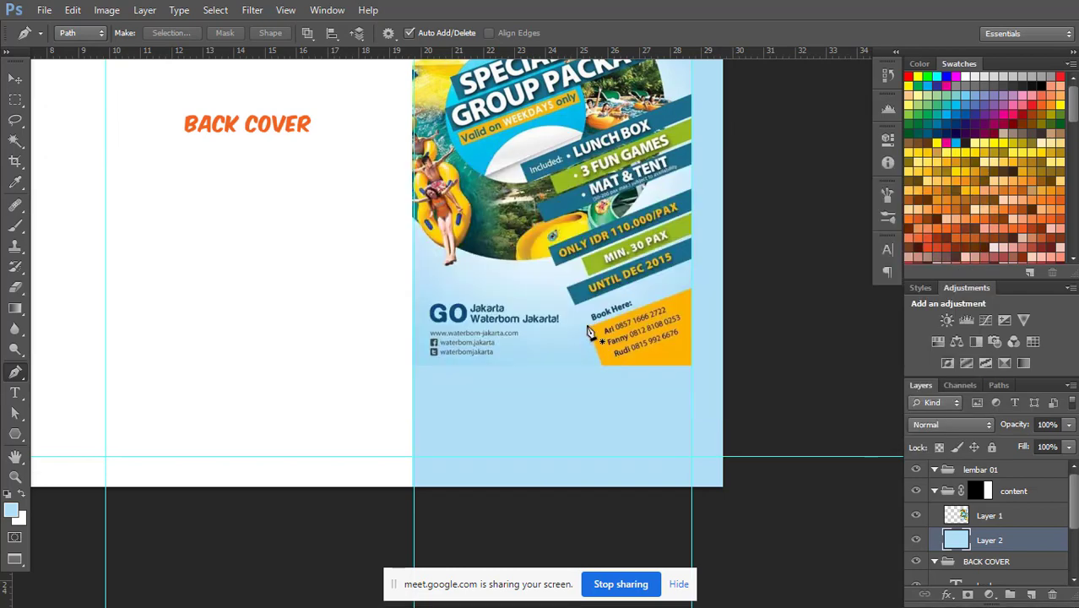
left_click(587, 328)
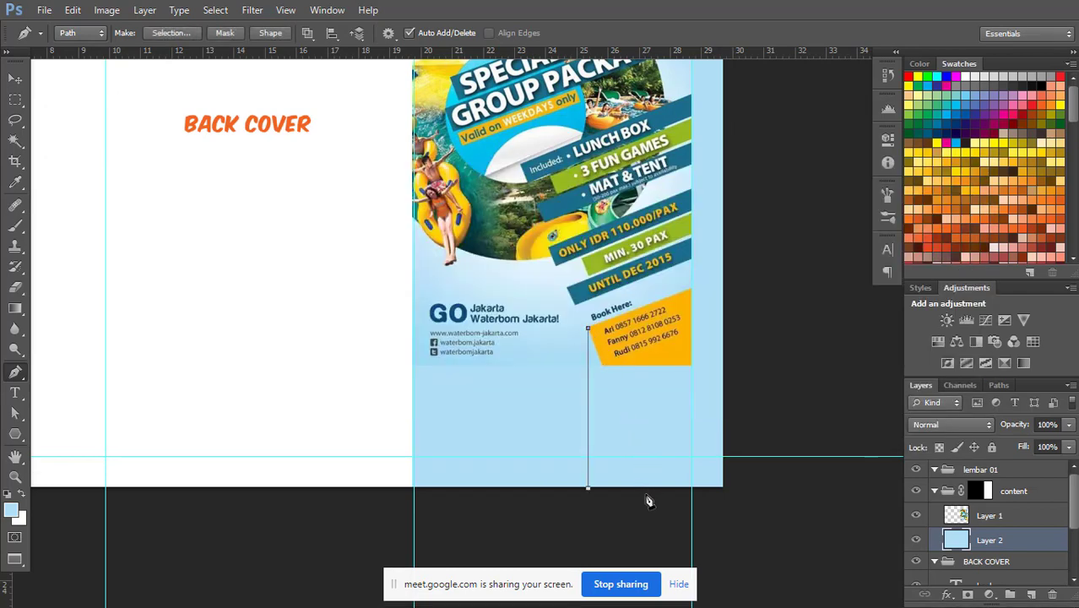
left_click(643, 485)
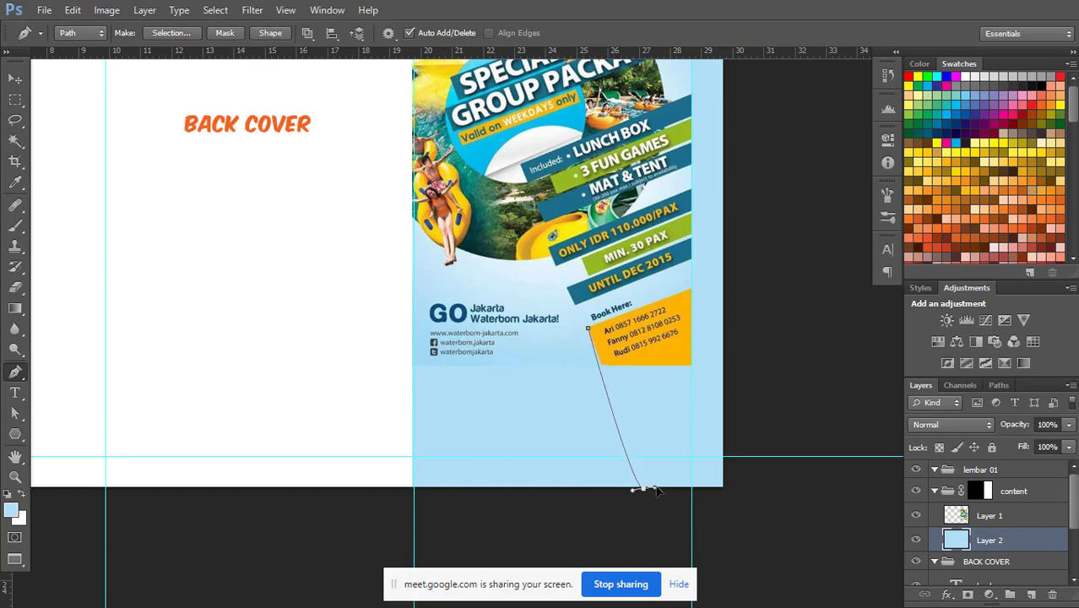
left_click_drag(644, 492, 648, 496)
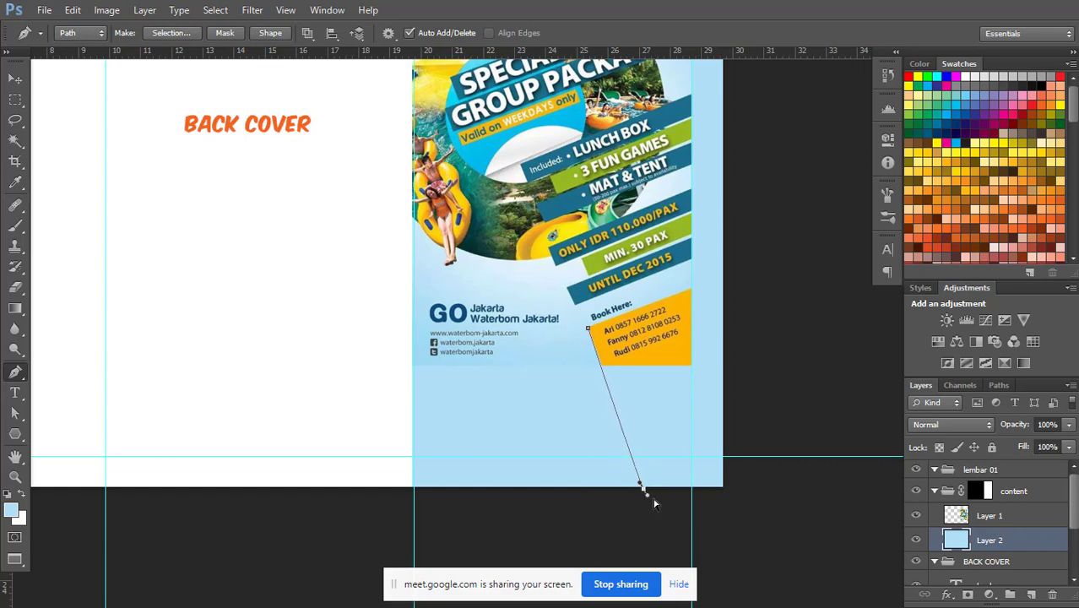
key("ctrl+z")
left_click(646, 489)
- Continue the path outside the page's lower-right corner to the orange box's upper-right corner, align the outer point with the box's slant, and close the outline
left_click(740, 496)
left_click(760, 459)
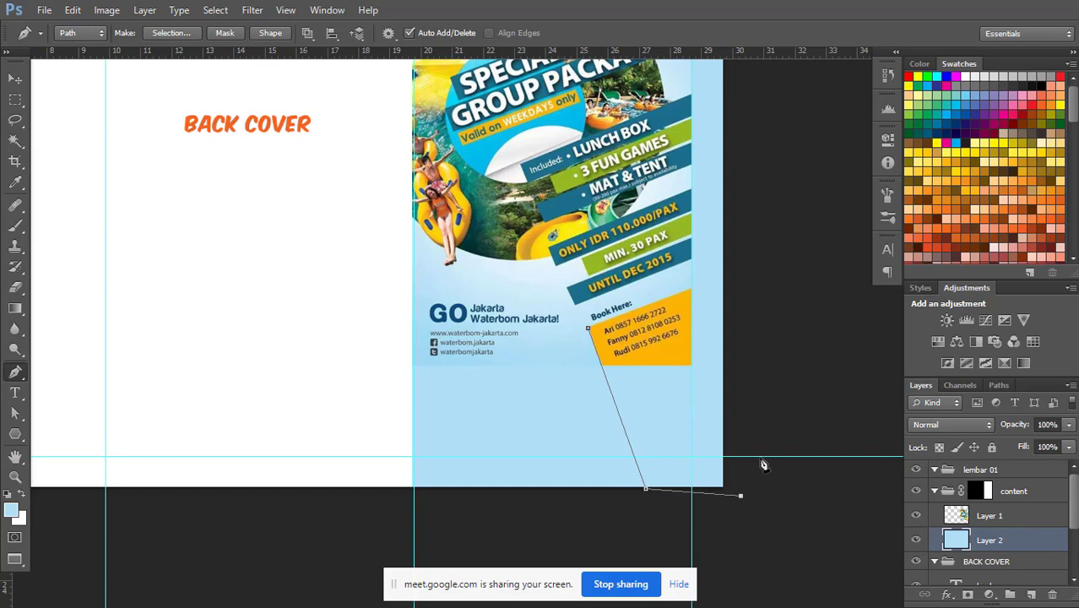
left_click(692, 290)
left_click(15, 413)
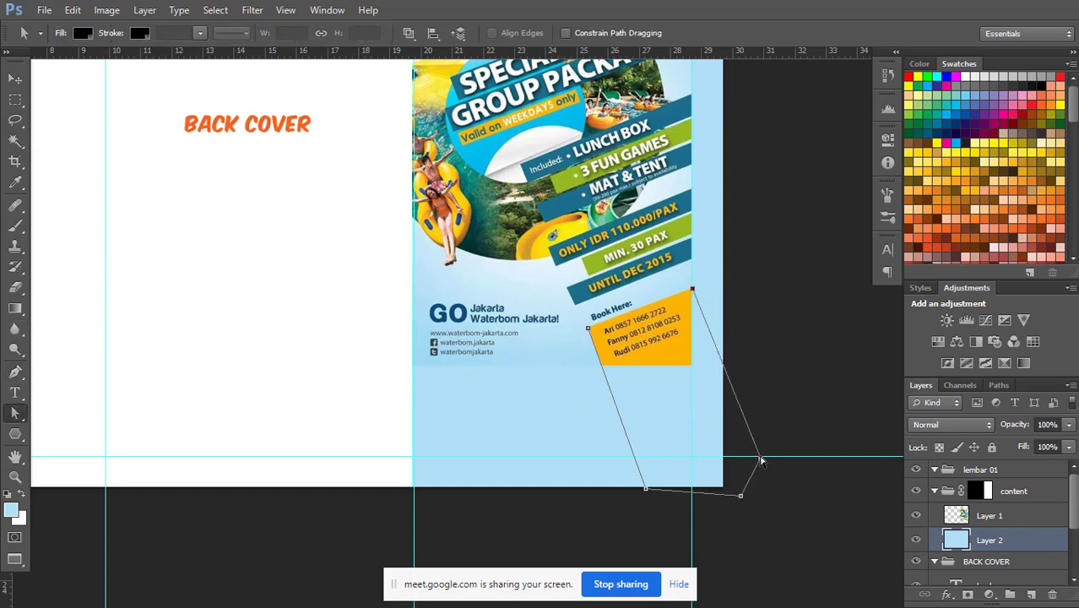
left_click_drag(760, 460, 752, 463)
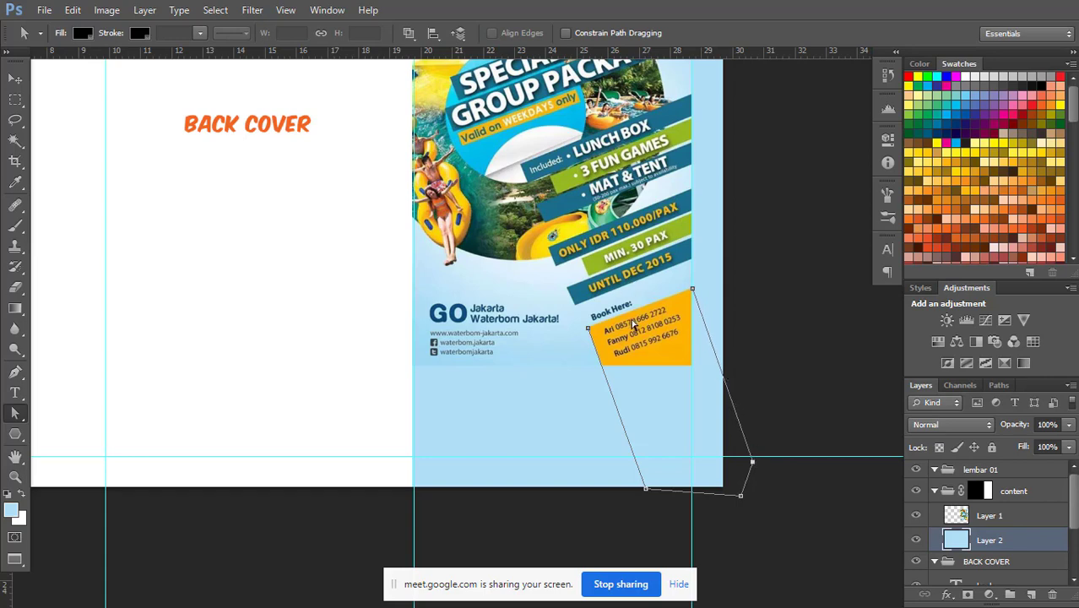
key("p")
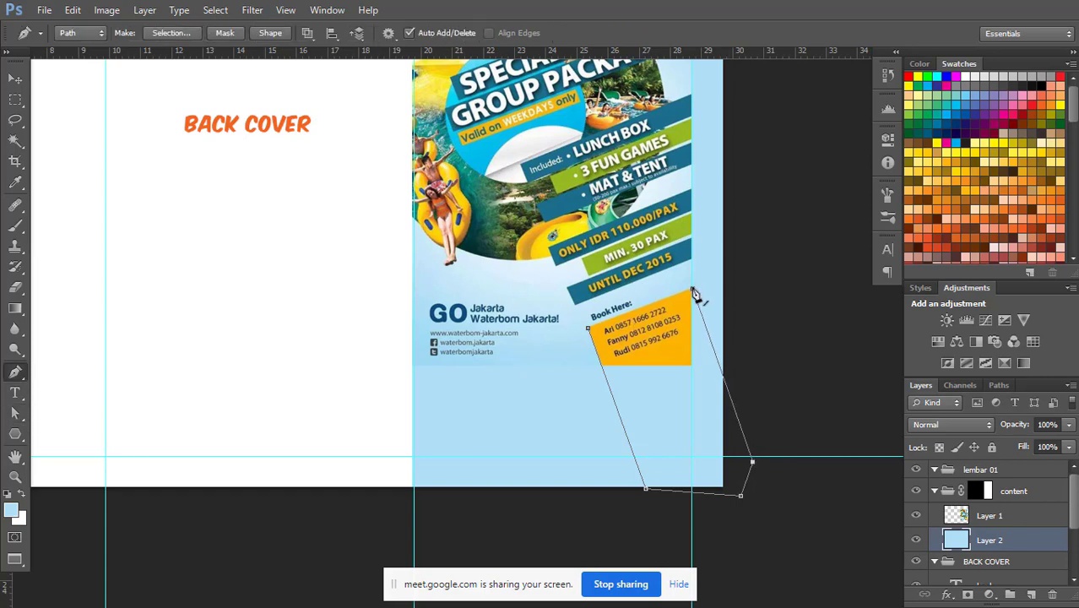
left_click(692, 292)
- Turn the path into a selection and fill it on a new layer beneath the poster with orange sampled from the Book Here box
key("ctrl+Return")
key("ctrl+shift+alt+n")
key("b")
left_click(671, 352, "alt")
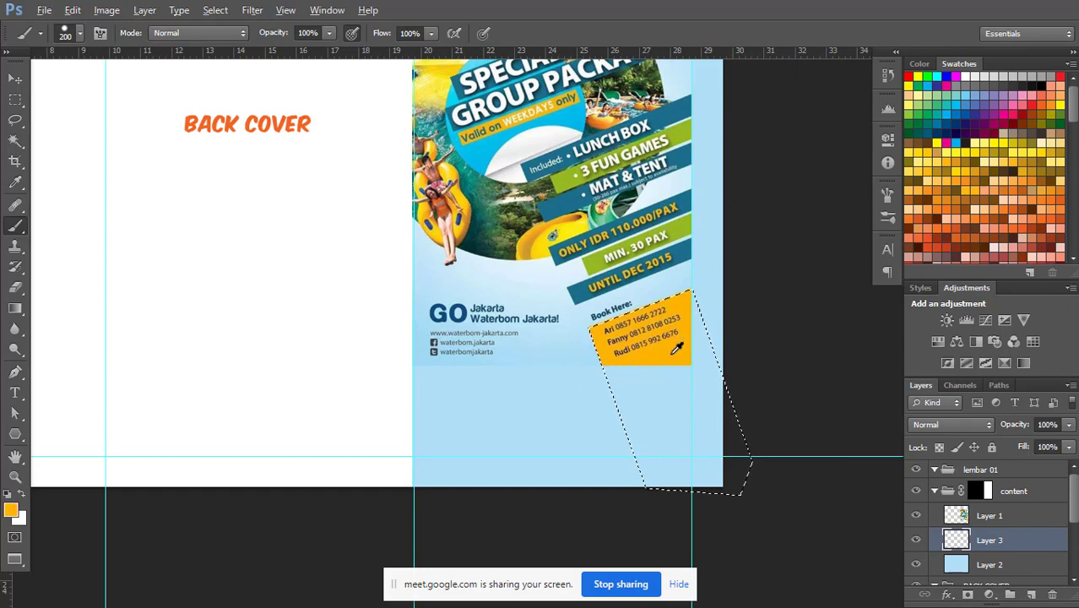
key("alt+BackSpace")
key("ctrl+d")
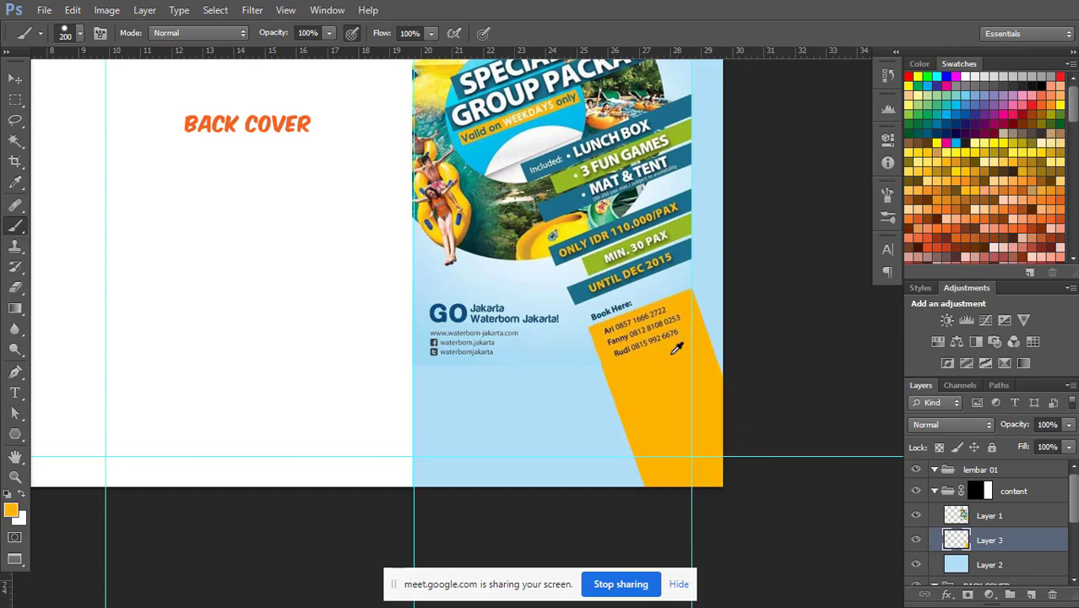
- Examine the extended orange box on the whole page and the poster stripes cut off at the third panel's outer guide
key("ctrl+0")
key("ctrl+minus")
key("ctrl+minus")
left_click_drag(729, 358, 596, 352)
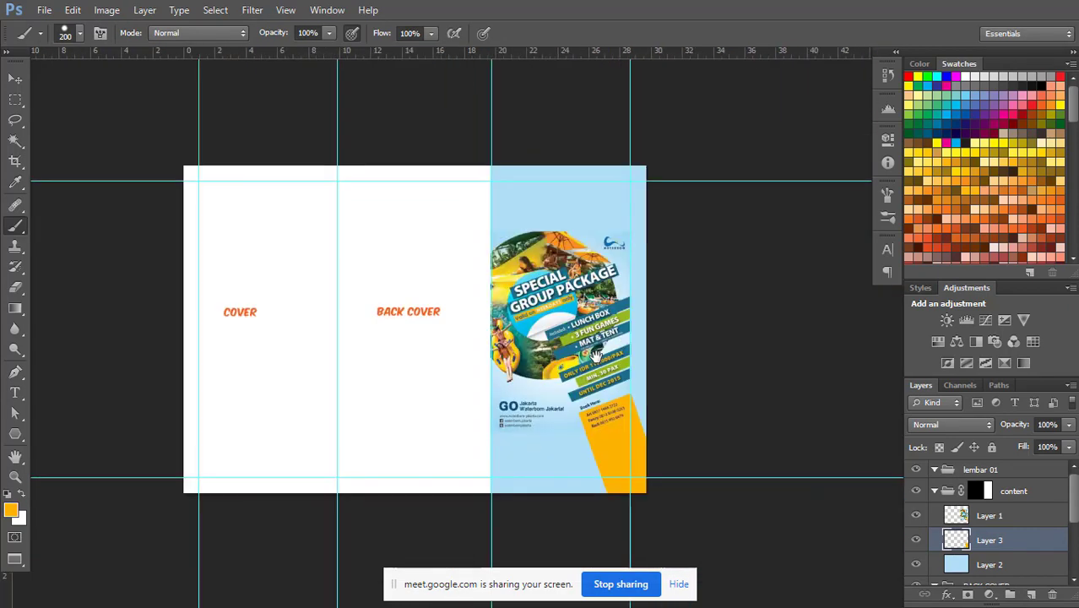
key("ctrl+plus")
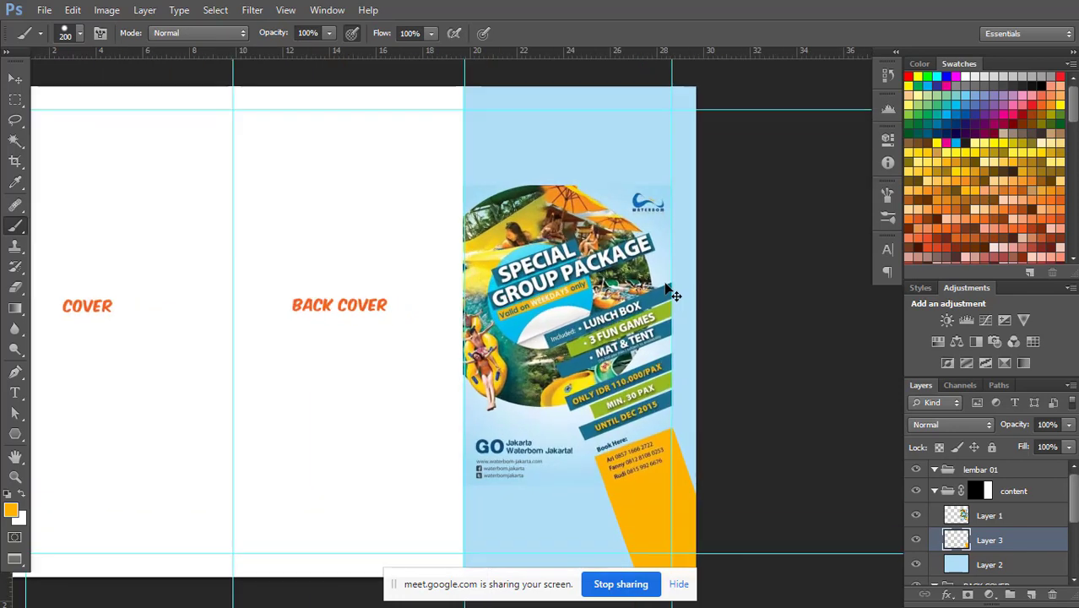
key("ctrl+plus")
left_click_drag(691, 260, 649, 284)
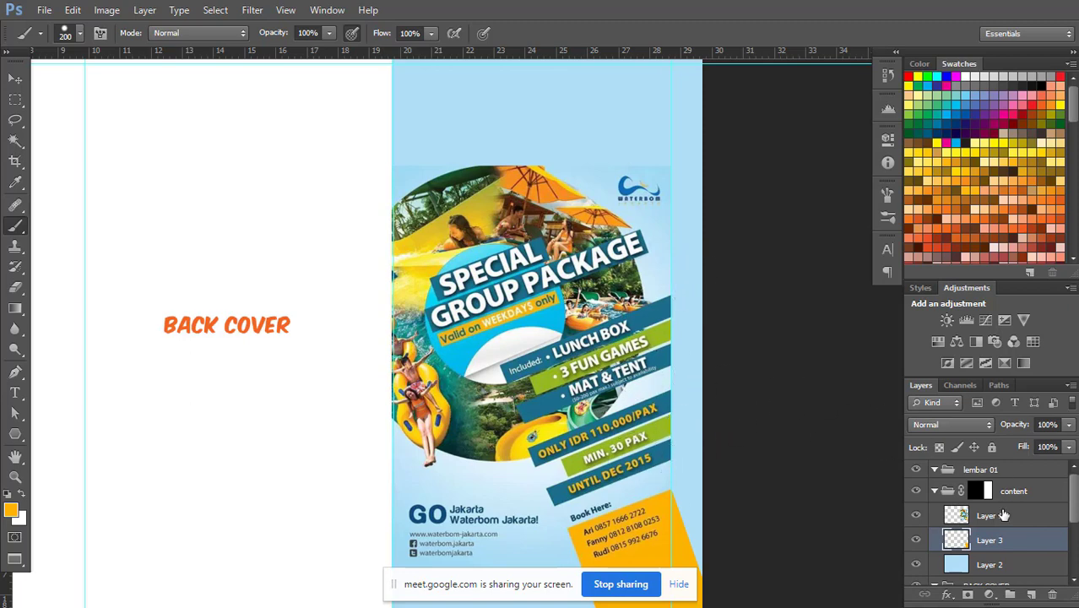
left_click_drag(669, 405, 651, 257)
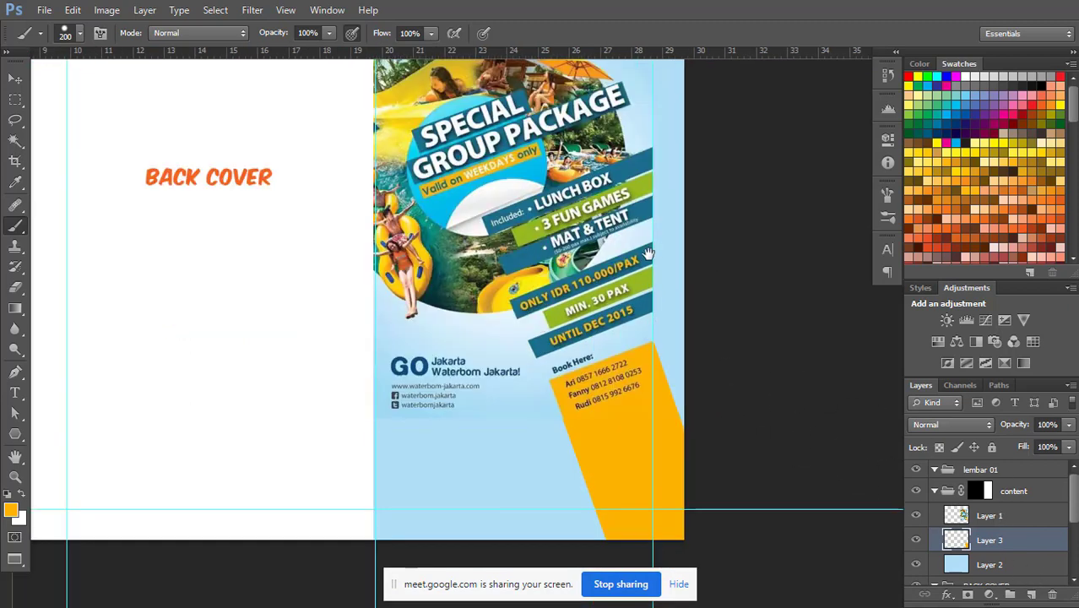
key("ctrl+minus")
scroll(705, 295, "up", 3)
key("ctrl+plus")
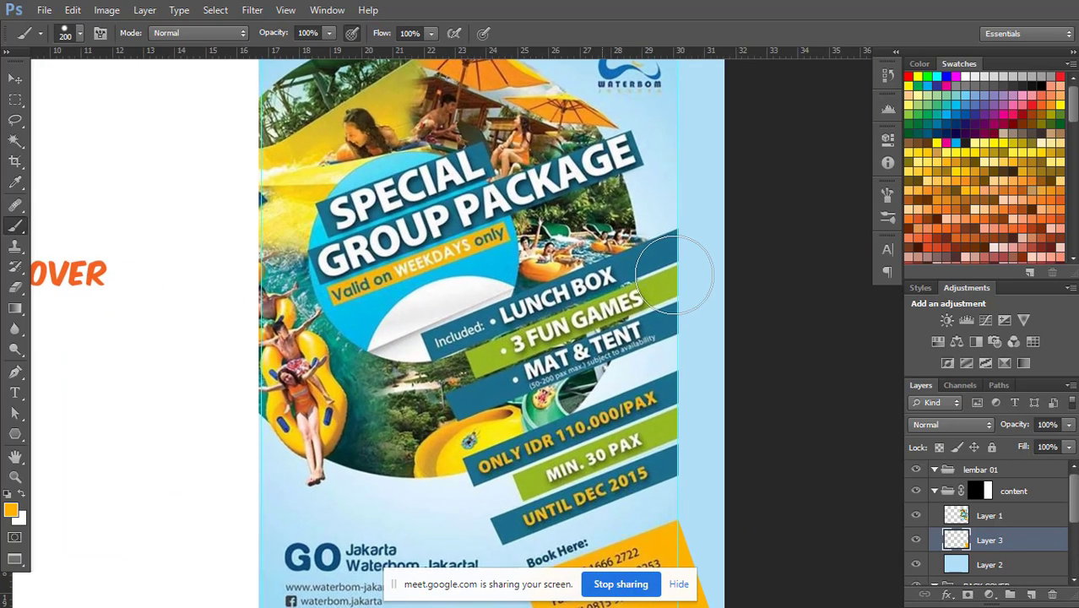
- Outline the teal LUNCH BOX stripe past the page's outer edge with the Pen tool, select it and fill it with its sampled teal
left_click_drag(719, 259, 657, 288)
right_click(658, 288)
key("p")
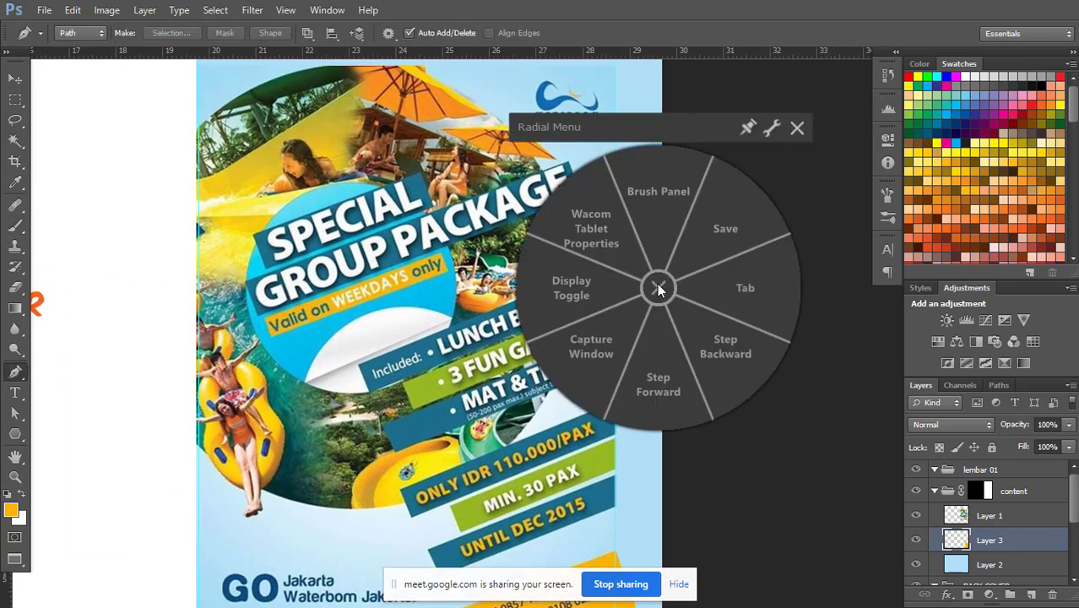
left_click(657, 287)
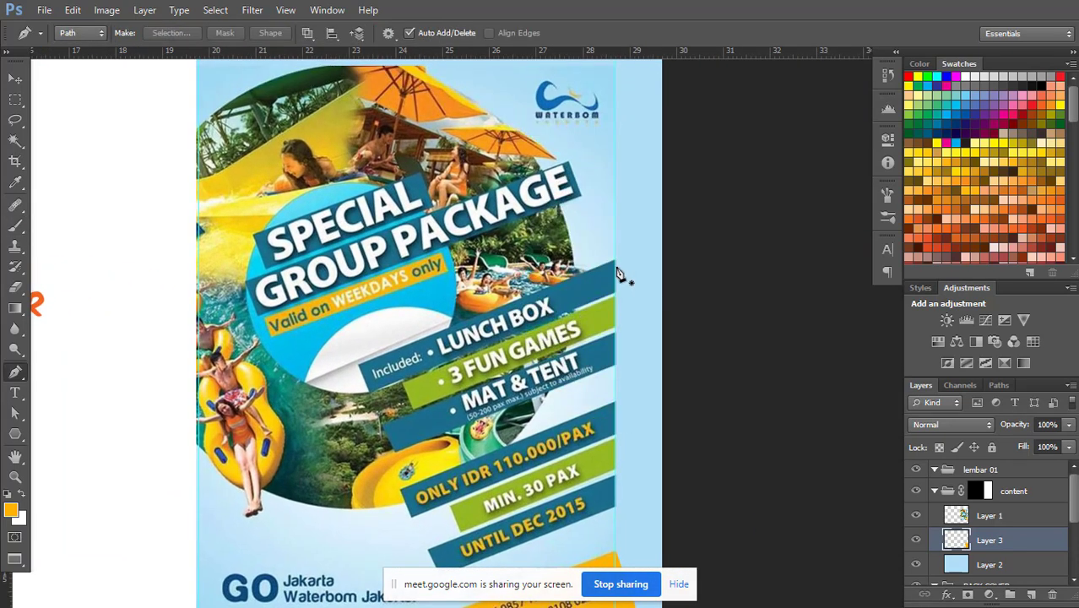
left_click(355, 363)
left_click(670, 234)
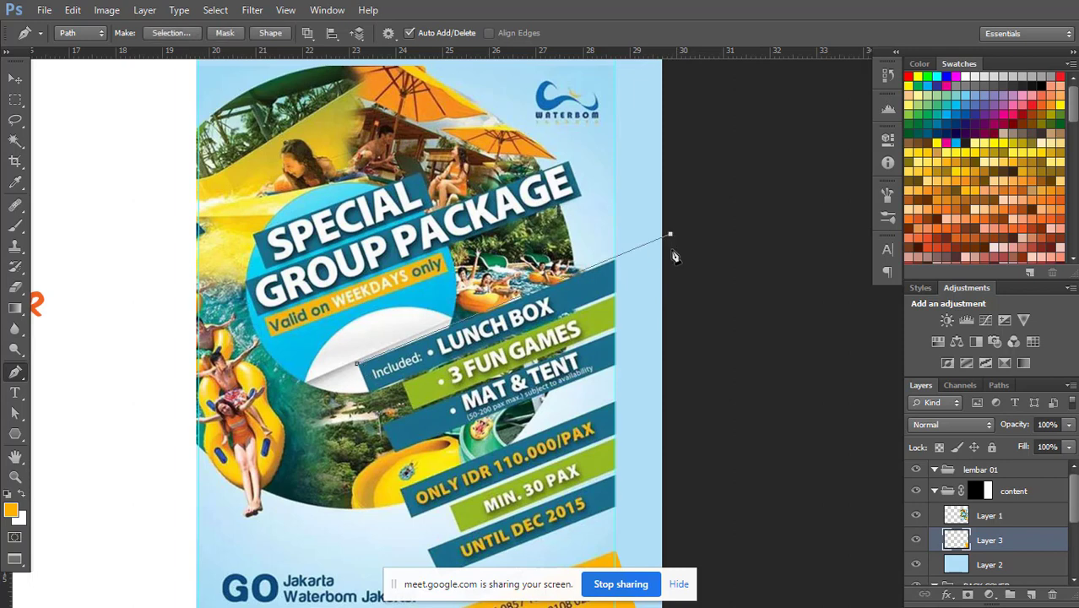
key("a")
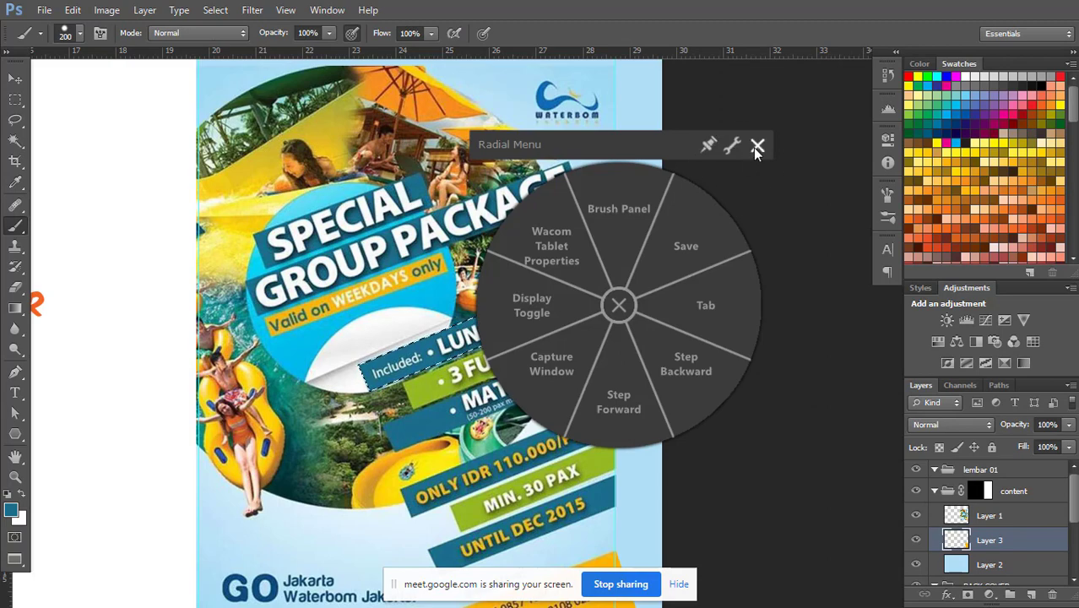
left_click(757, 147)
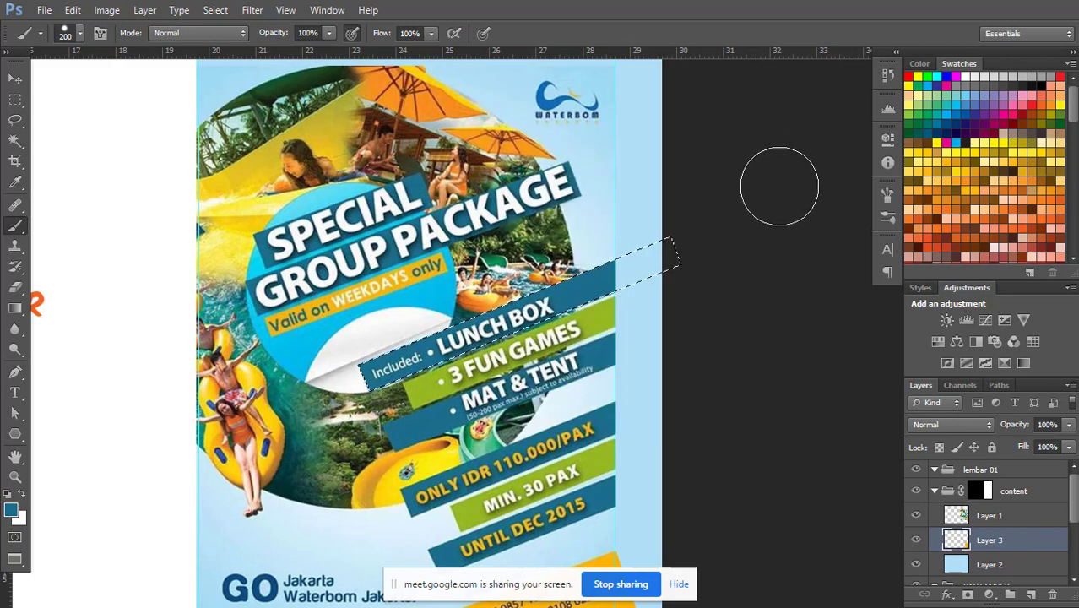
key("alt+BackSpace")
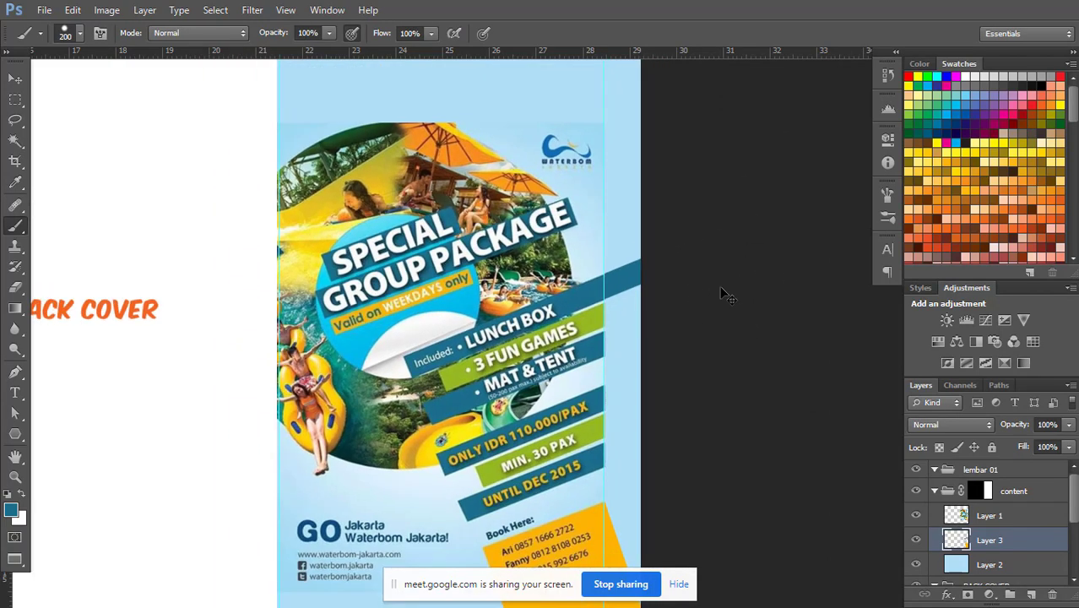
- Start a Pen path along the upper edge of the green 3 FUN GAMES stripe, extending it just past the page's outer edge
key("ctrl+minus")
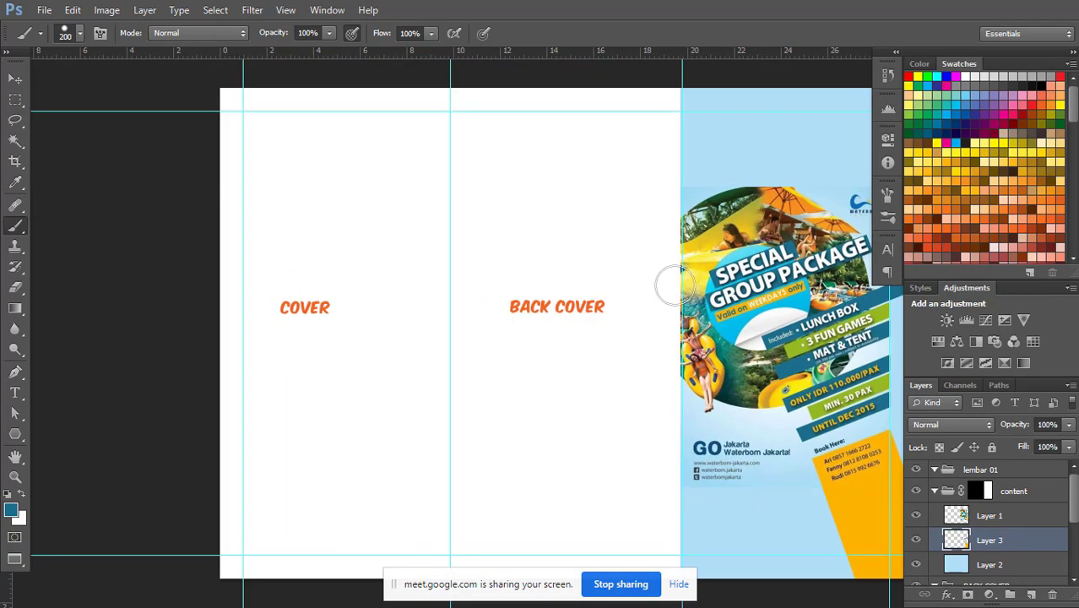
left_click_drag(742, 300, 508, 270)
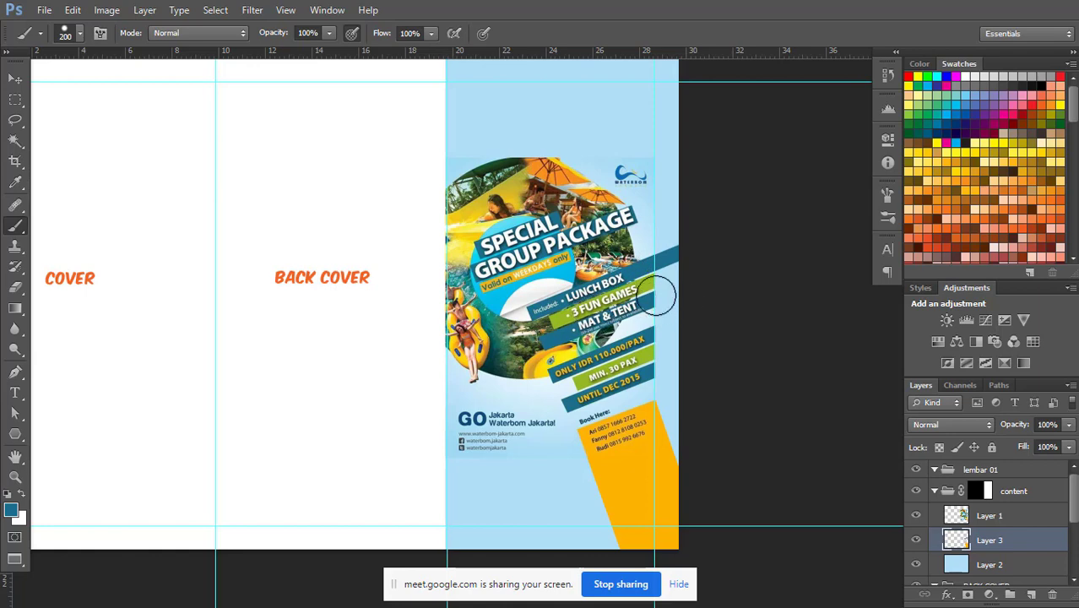
key("ctrl+plus")
key("ctrl+plus")
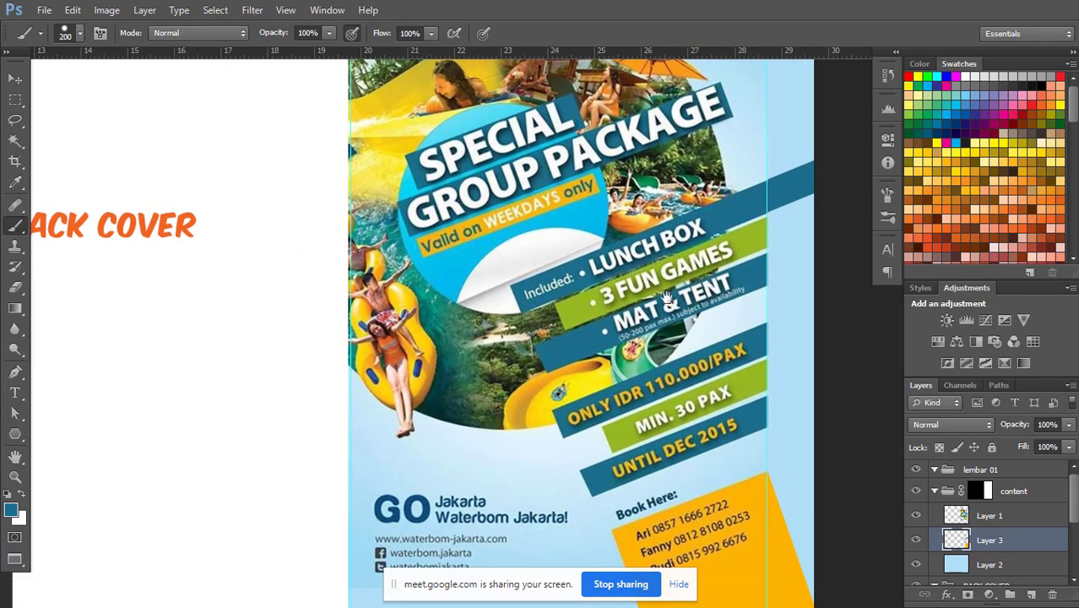
left_click_drag(739, 256, 623, 318)
key("p")
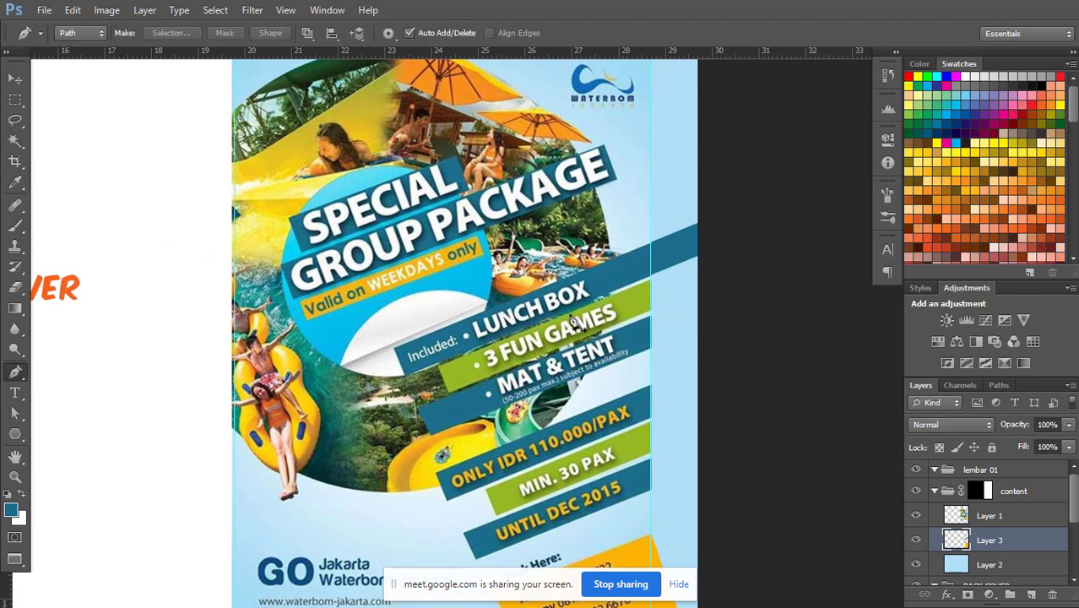
left_click(438, 366)
left_click(706, 265, "shift")
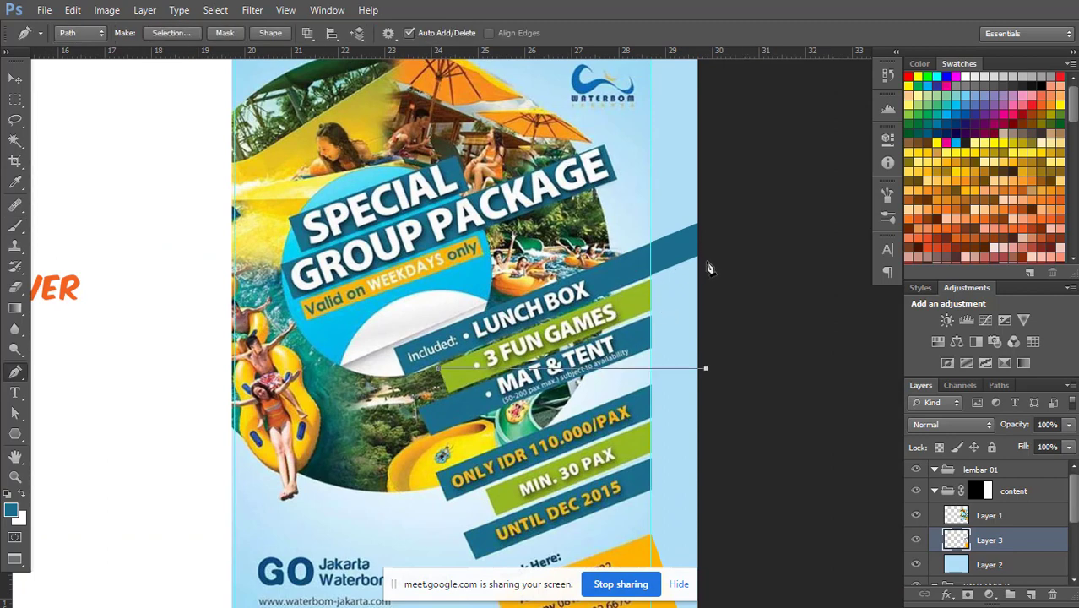
key("ctrl+z")
left_click(699, 261)
- Complete the path around the green 3 FUN GAMES stripe along its lower edge, adjusting the outer points to match the stripe's slant
key("a")
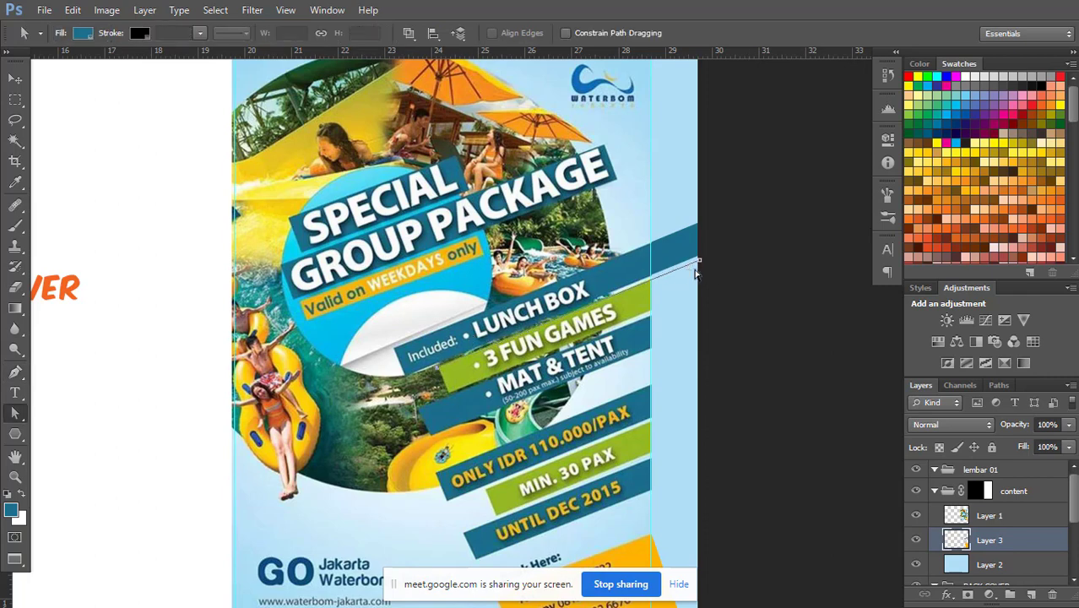
key("p")
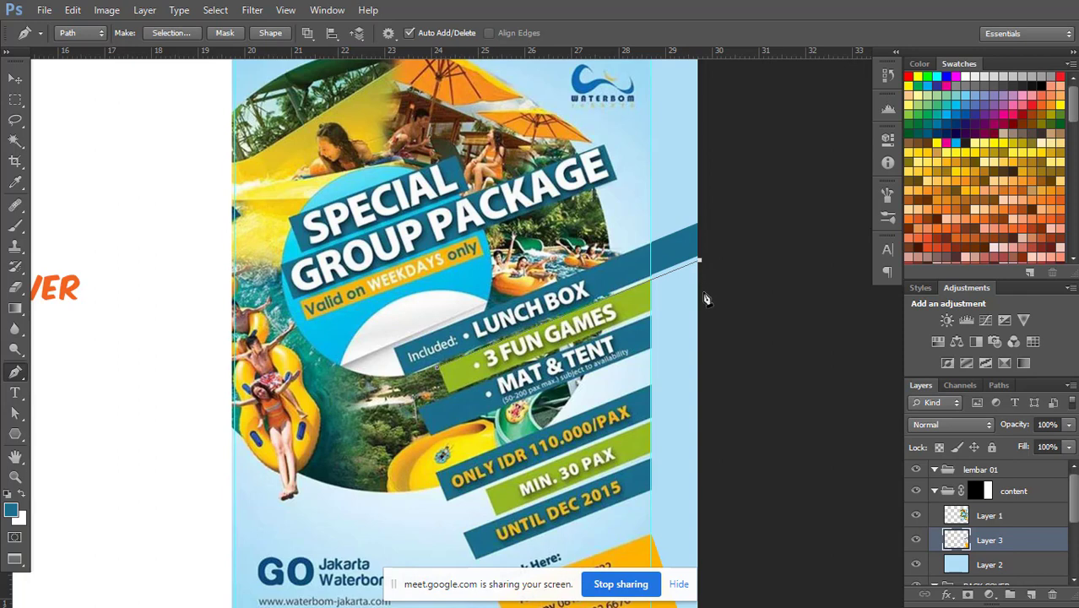
left_click(704, 293)
key("a")
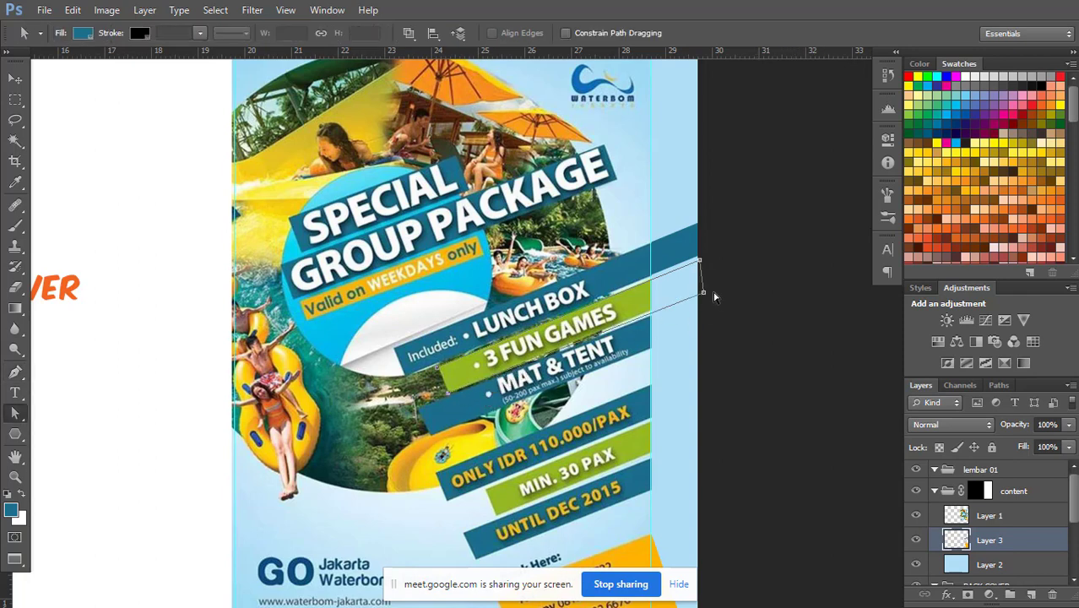
key("p")
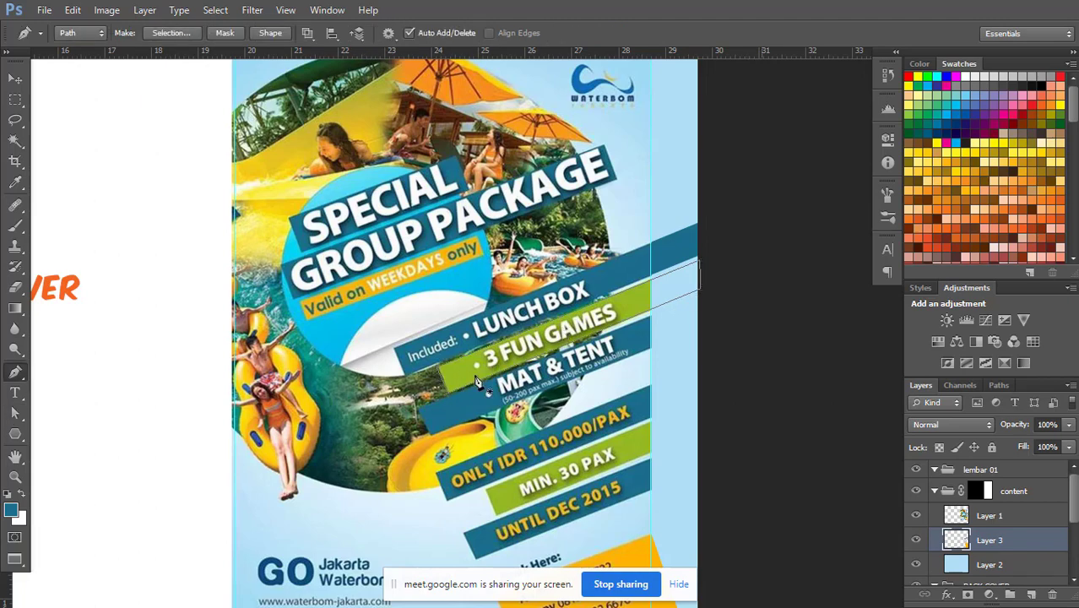
- Turn the green 3 FUN GAMES stripe's path into a selection, paint its extension with the sampled green and deselect
right_click(512, 351)
left_click(572, 102)
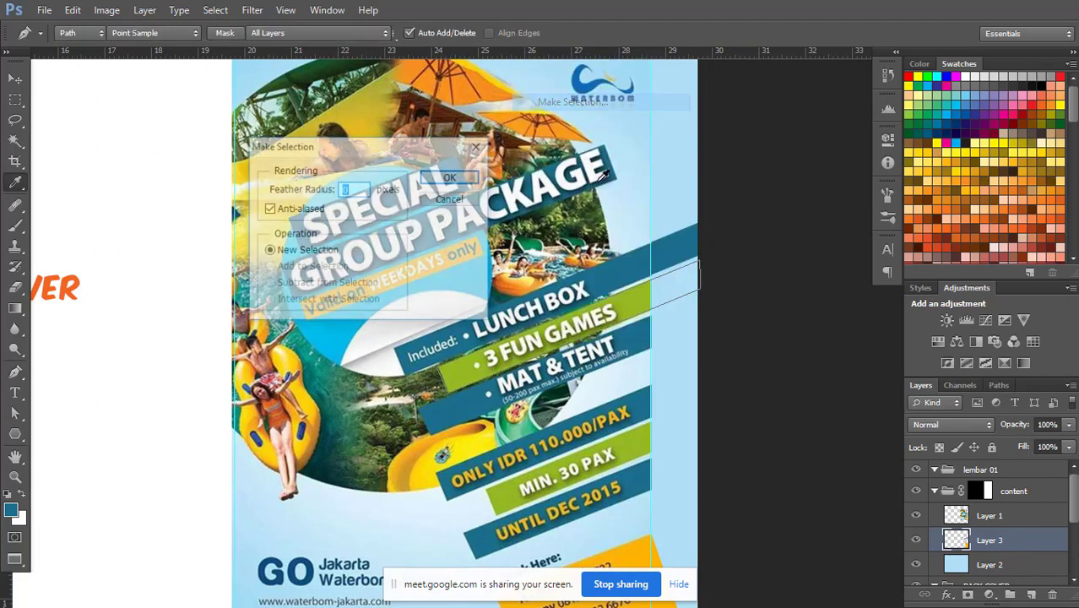
left_click(441, 175)
key("b")
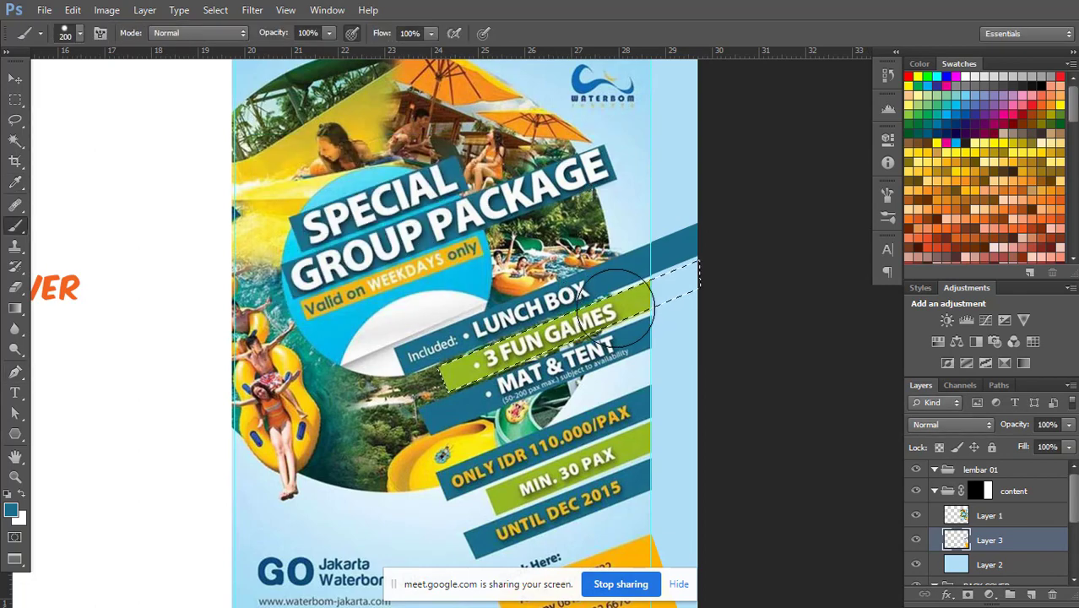
left_click(629, 291, "alt")
left_click_drag(634, 287, 633, 287)
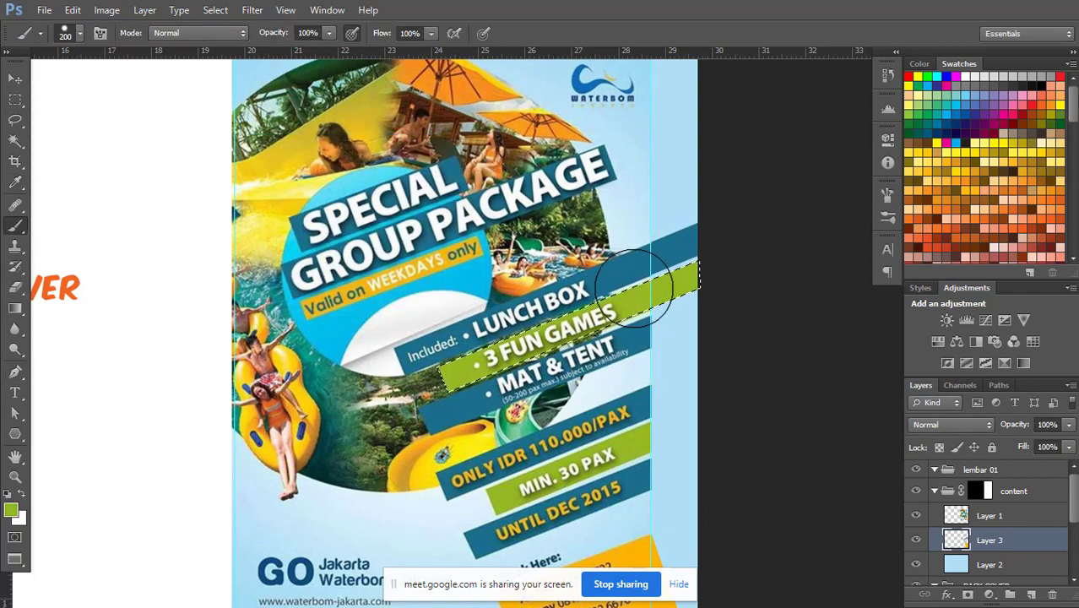
key("ctrl+d")
scroll(633, 287, "down", 3)
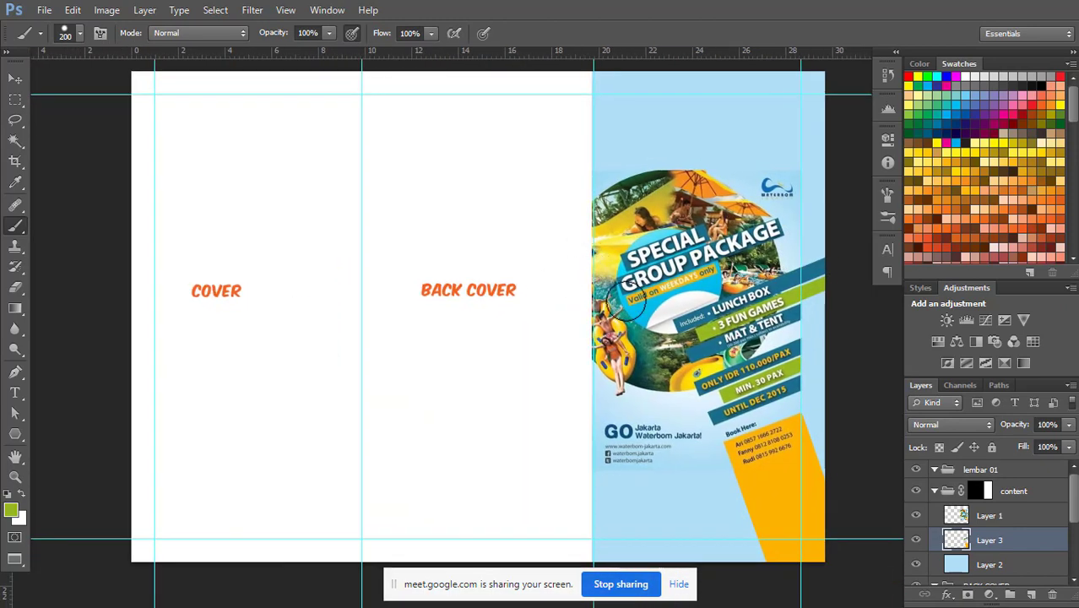
- Return the document to its floating window view, switch to the Google Meet call in Chrome and open the in-call messages
key("f")
key("f")
key("f")
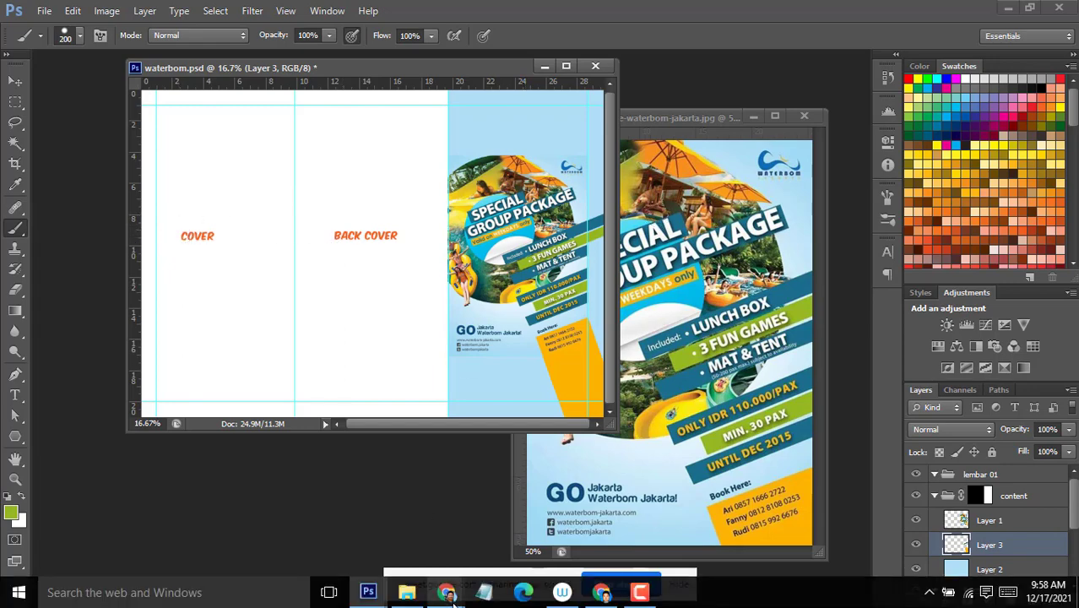
left_click(601, 593)
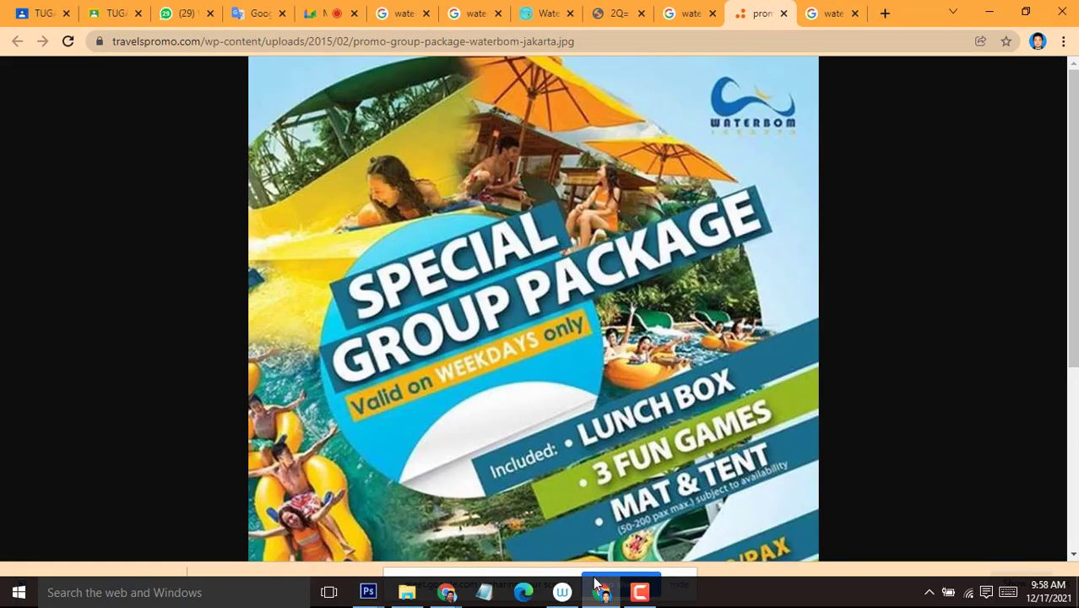
key("ctrl+5")
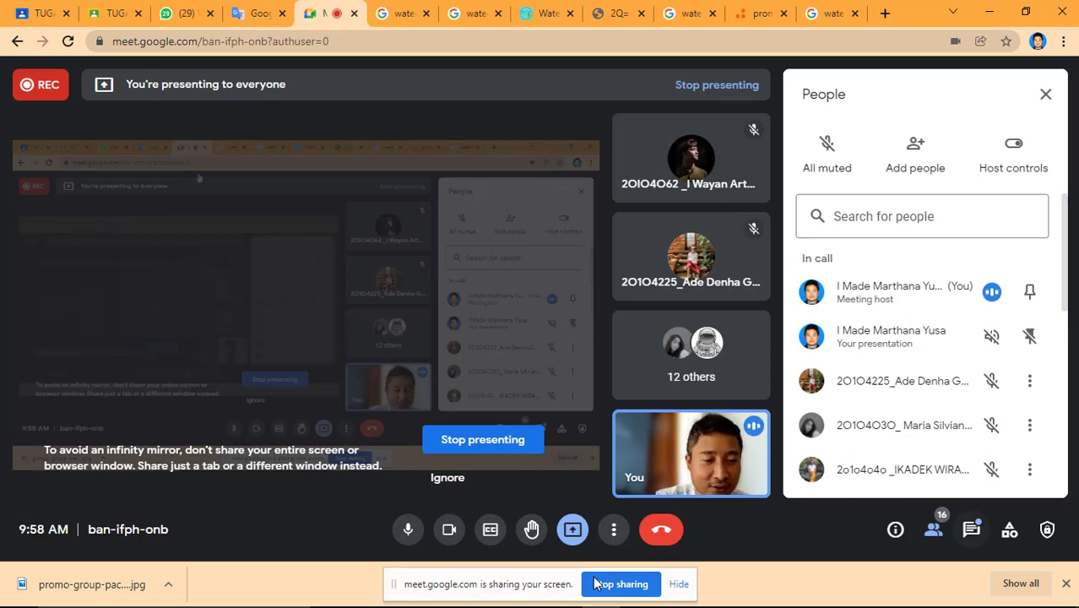
key("ctrl+alt+c")
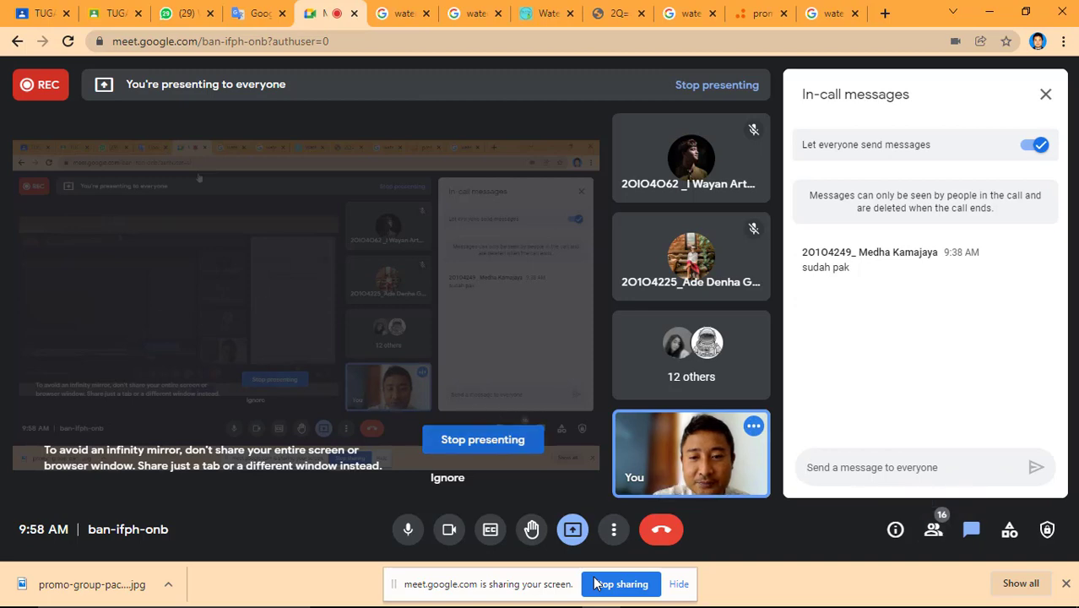
- Stop the screen share, present the entire screen again in the Meet call and return to Photoshop
left_click(595, 582)
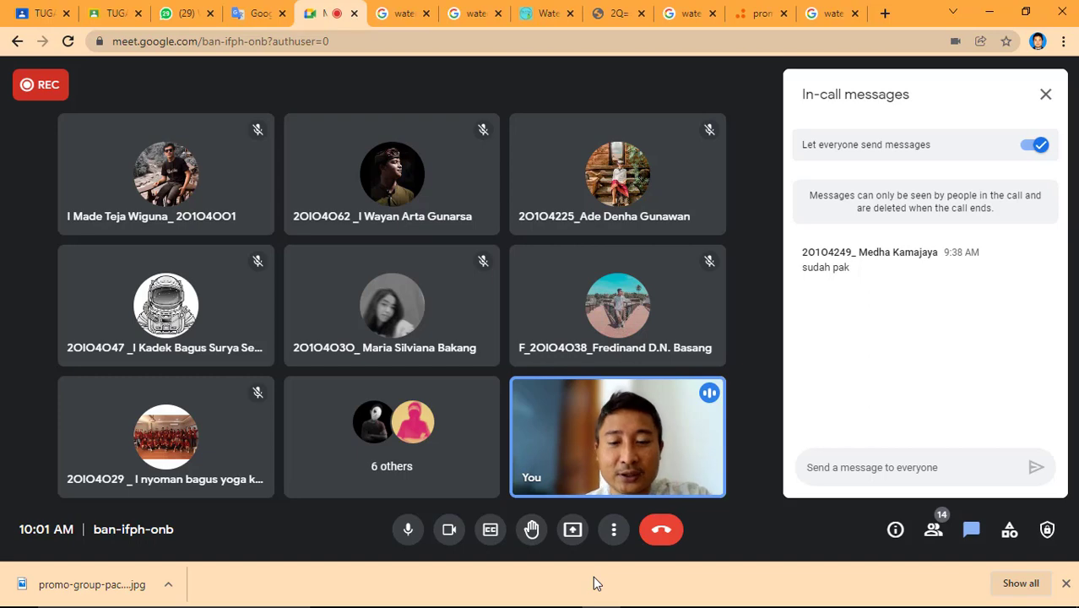
key("Return")
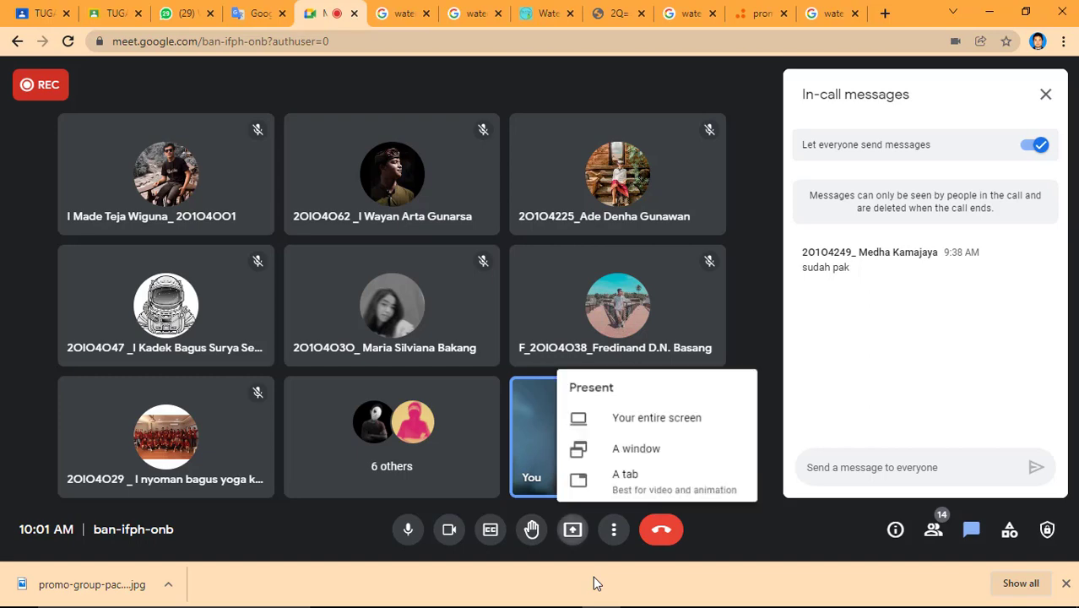
key("Return")
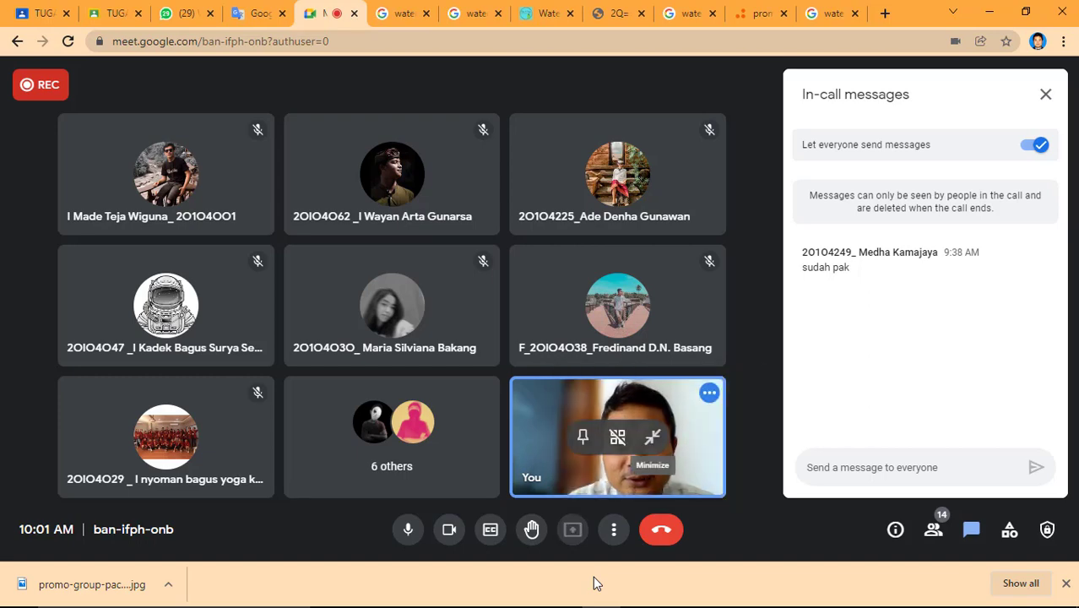
key("Tab")
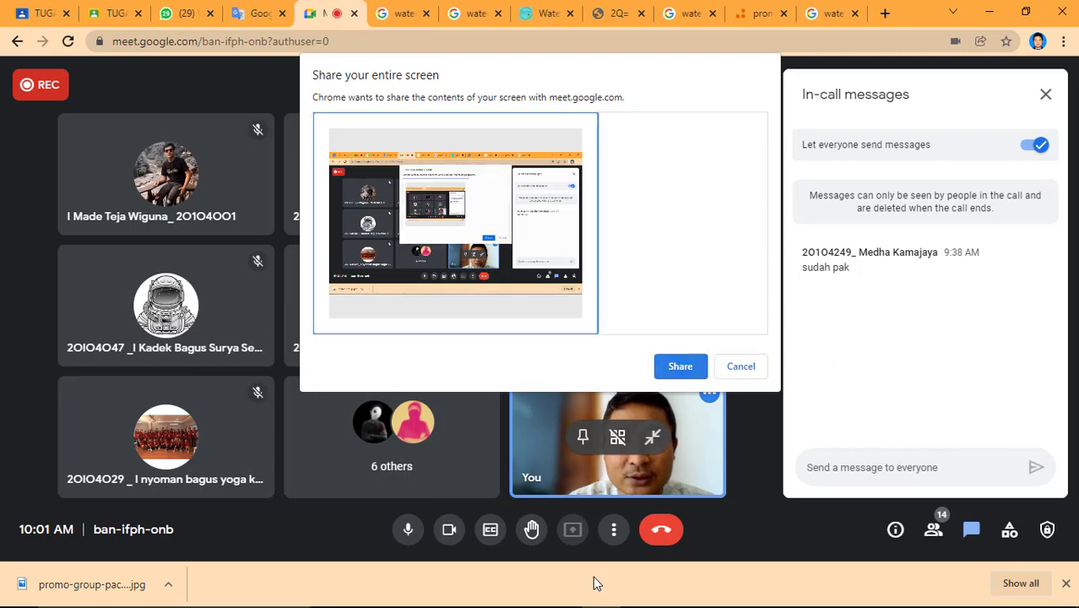
key("Return")
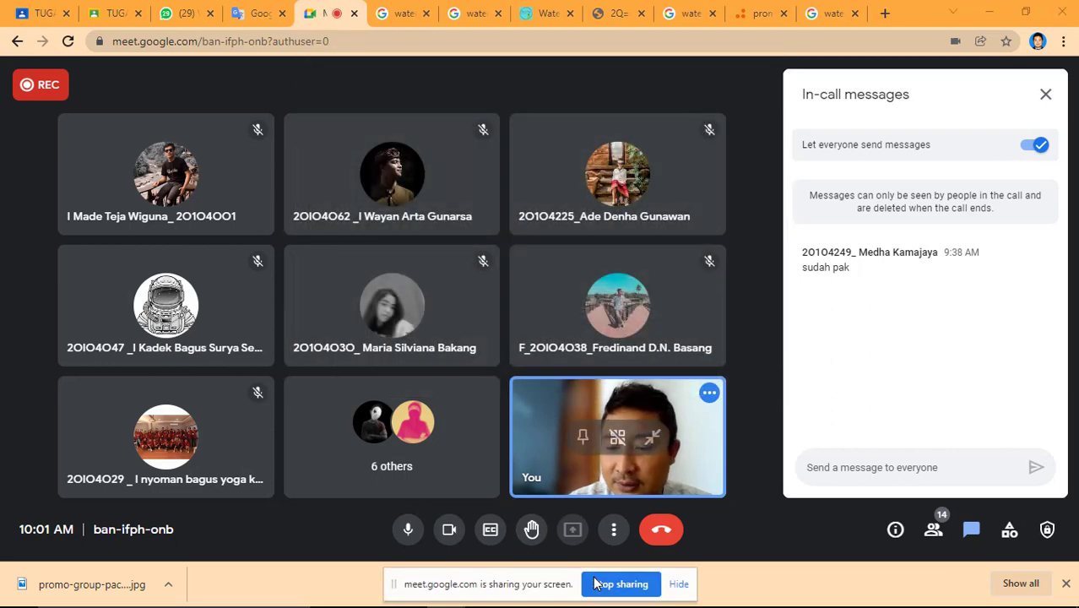
key("alt+Tab")
key("alt+Tab")
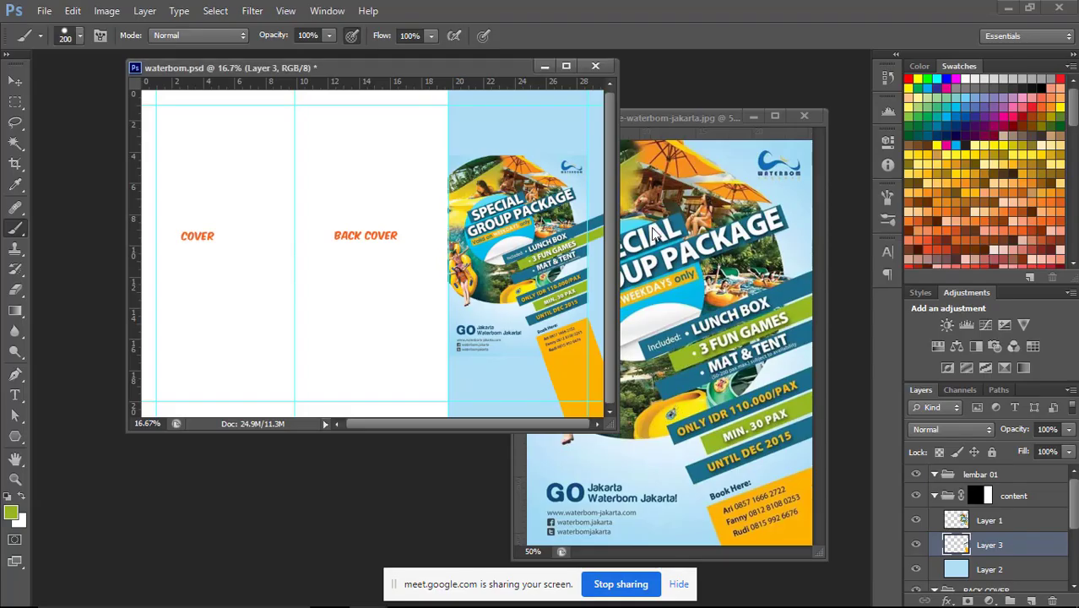
- Collapse the content, BACK COVER and COVER groups, show only the Background and add a new layer above it
left_click(934, 496)
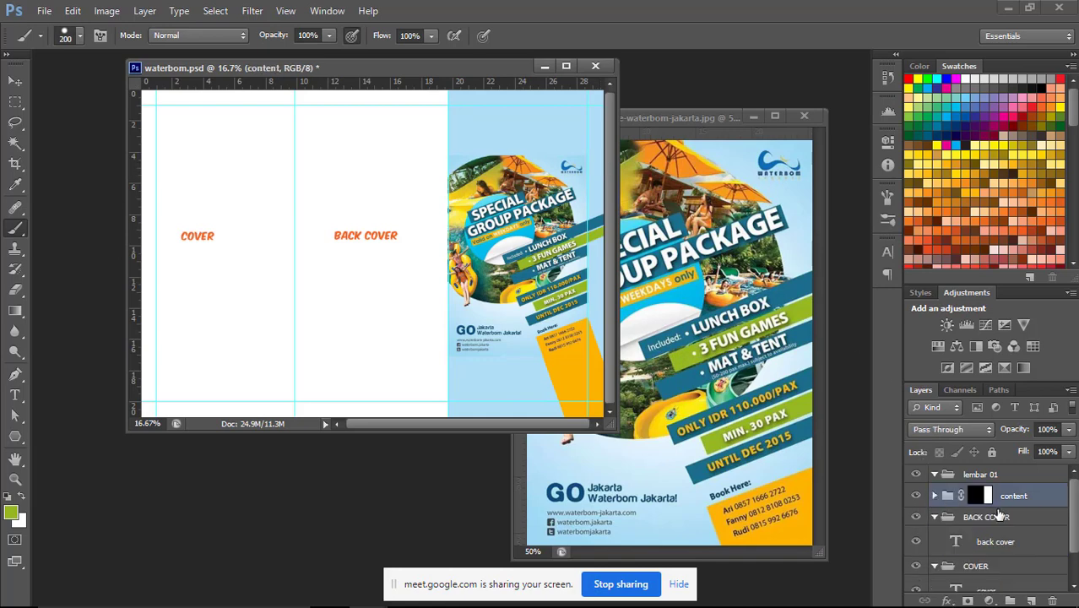
left_click(934, 517)
left_click(934, 535)
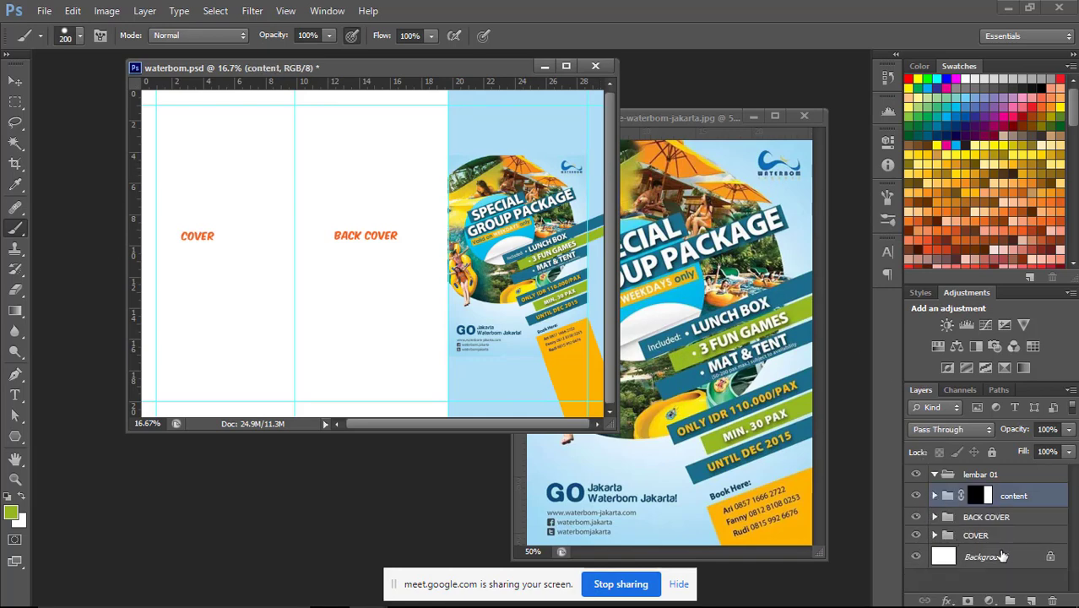
left_click(1002, 556)
left_click(916, 555, "alt")
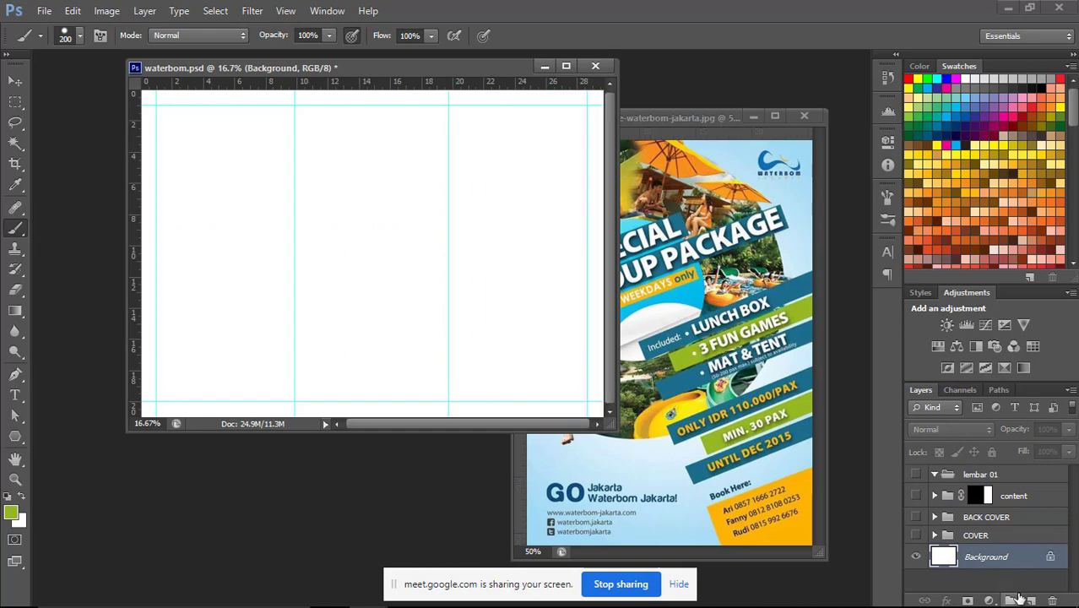
left_click(1030, 600)
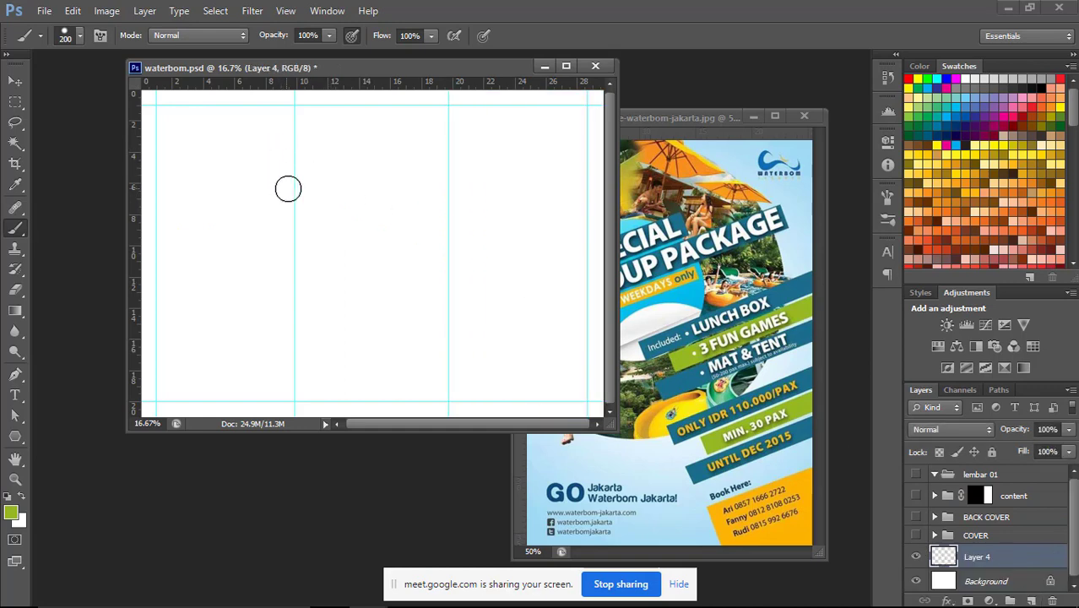
- Reset the colours to black and white and prepare a different preset brush at 50 px for sketching
key("d")
key("bracketleft")
key("bracketleft")
key("bracketleft")
key("bracketleft")
key("bracketleft")
key("bracketleft")
key("bracketleft")
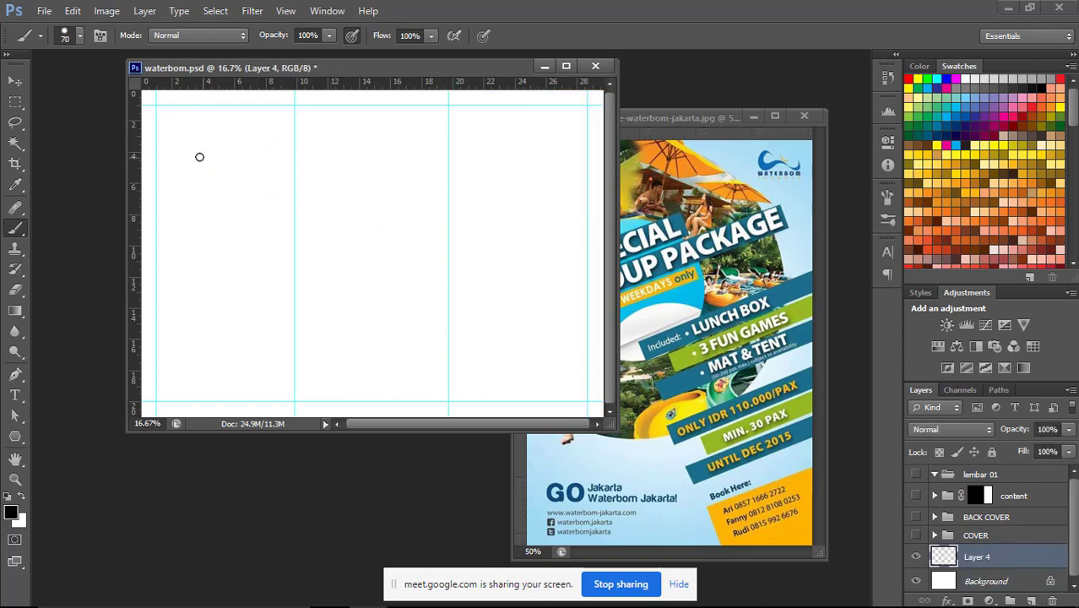
key("bracketleft")
key("bracketleft")
left_click_drag(174, 150, 188, 187)
key("ctrl+z")
right_click(206, 169)
left_click(298, 349)
left_click(306, 70)
- Sketch a tilted flat sheet divided into three panels and mark it with a circled 1
mouse_move(179, 154)
left_mouse_down()
mouse_move(201, 211)
mouse_move(264, 128)
left_mouse_up()
left_click(287, 183, "shift")
left_click_drag(200, 210, 275, 188)
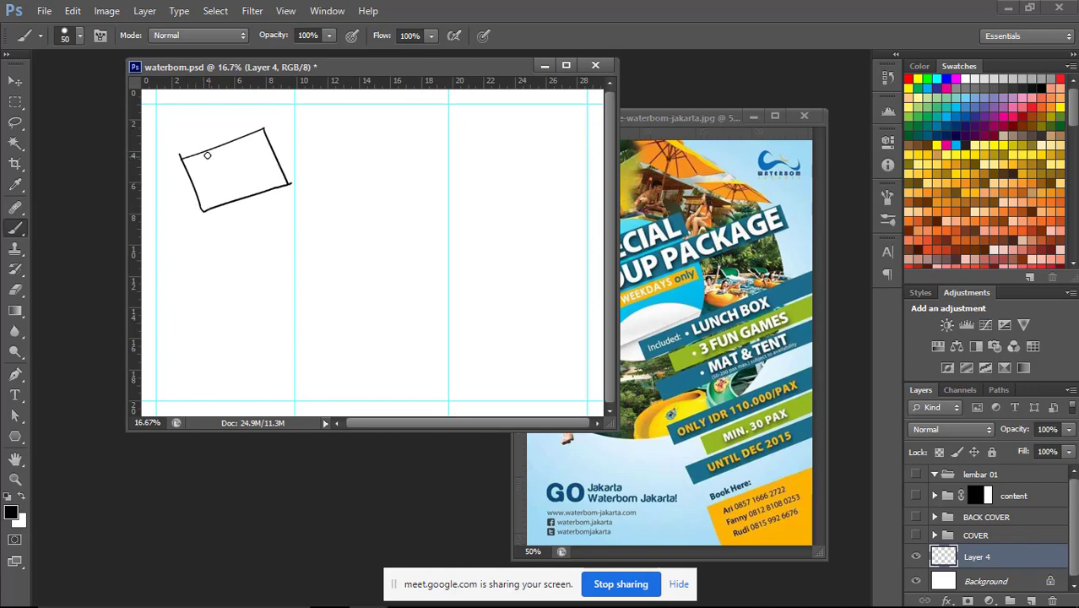
left_click_drag(209, 150, 222, 202)
left_click_drag(239, 138, 251, 196)
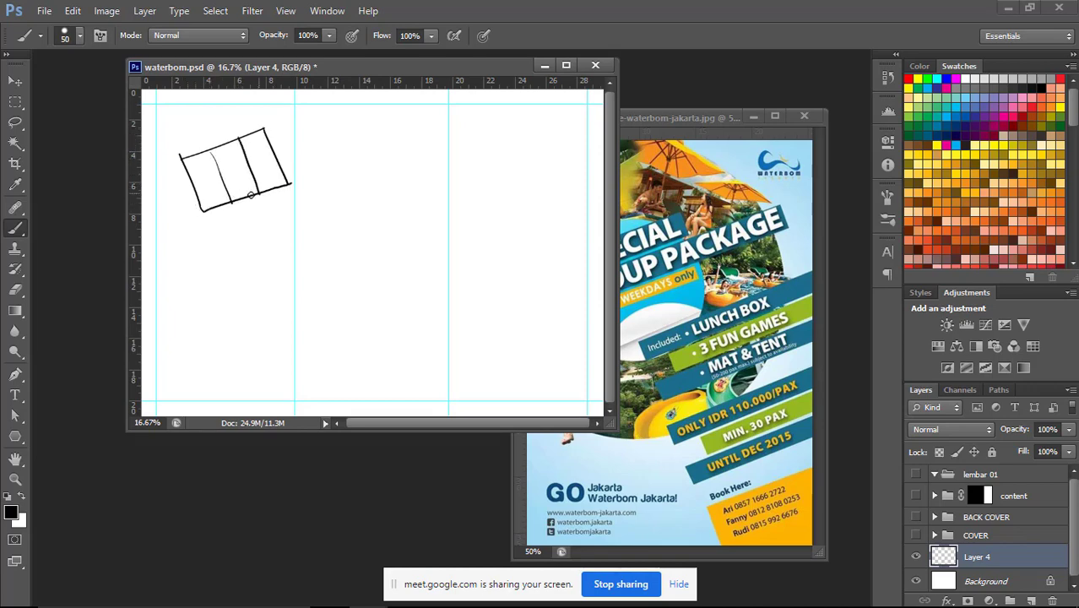
left_click_drag(173, 211, 177, 230)
- Sketch the partly folded sheet below the first figure, with both outer panels raised from the middle panel
left_click_drag(261, 246, 310, 314)
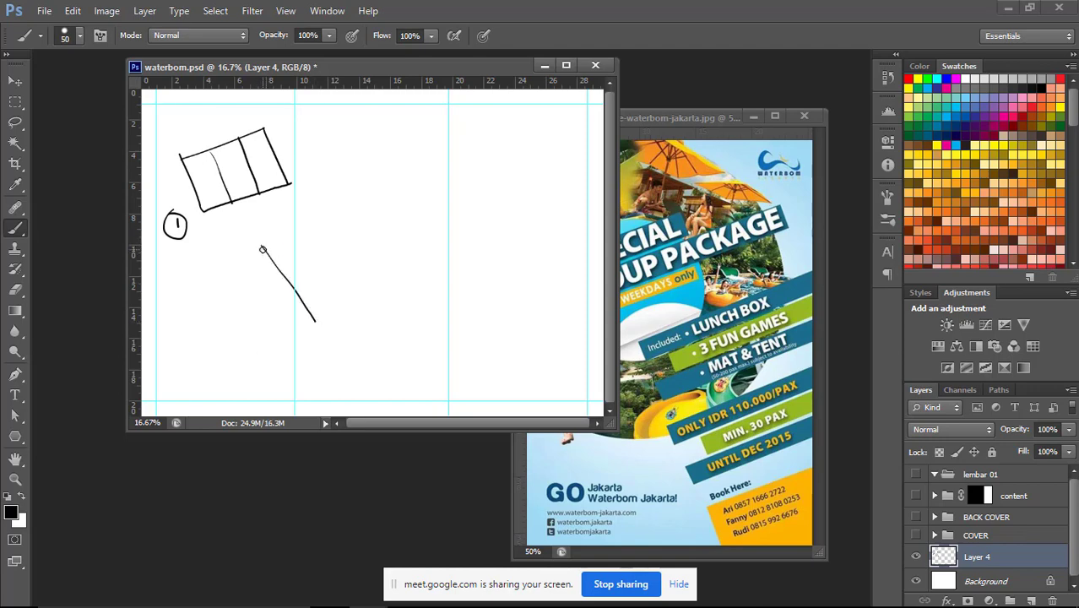
mouse_move(263, 250)
left_mouse_down()
mouse_move(266, 217)
mouse_move(320, 282)
mouse_move(317, 320)
mouse_move(345, 309)
left_mouse_up()
left_click_drag(295, 228, 345, 305)
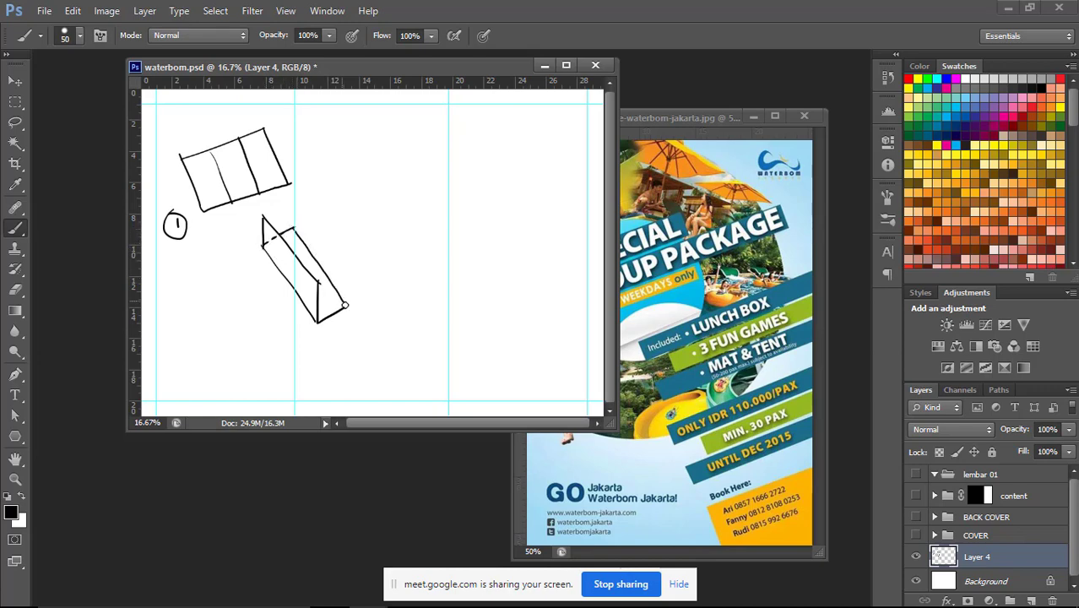
mouse_move(290, 204)
left_mouse_down()
mouse_move(290, 228)
mouse_move(309, 222)
mouse_move(342, 261)
mouse_move(346, 307)
left_mouse_up()
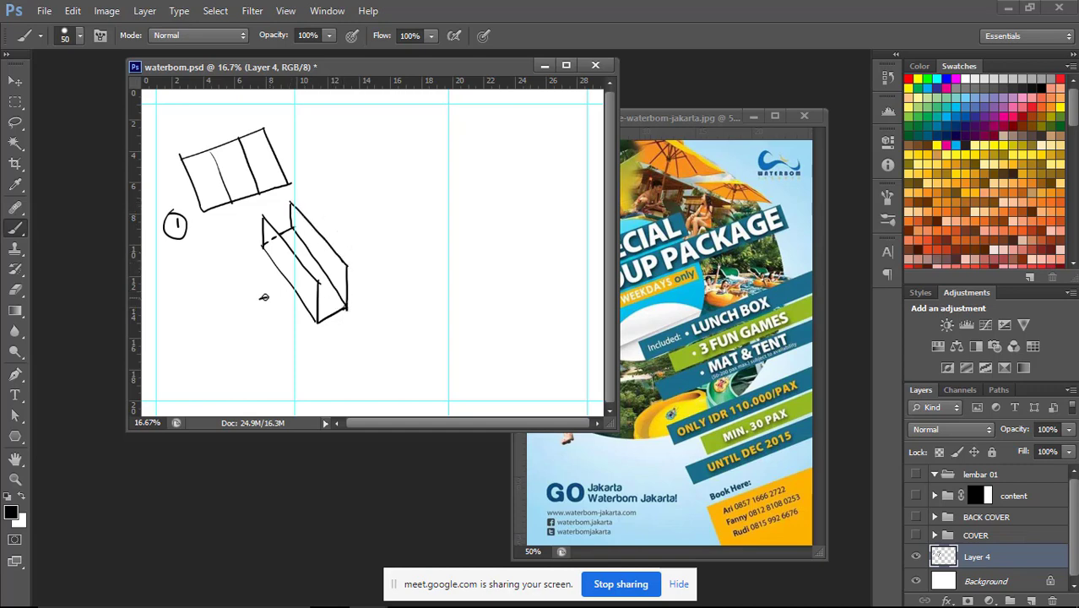
- Add curved fold arrows and dashed outlines of the unfolded panels to the second figure, and mark it with a circled 2
mouse_move(260, 297)
left_mouse_down()
mouse_move(264, 268)
mouse_move(271, 293)
left_mouse_up()
mouse_move(260, 257)
left_mouse_down()
mouse_move(274, 272)
mouse_move(258, 248)
mouse_move(248, 254)
left_mouse_up()
left_click(243, 260)
left_click(245, 264)
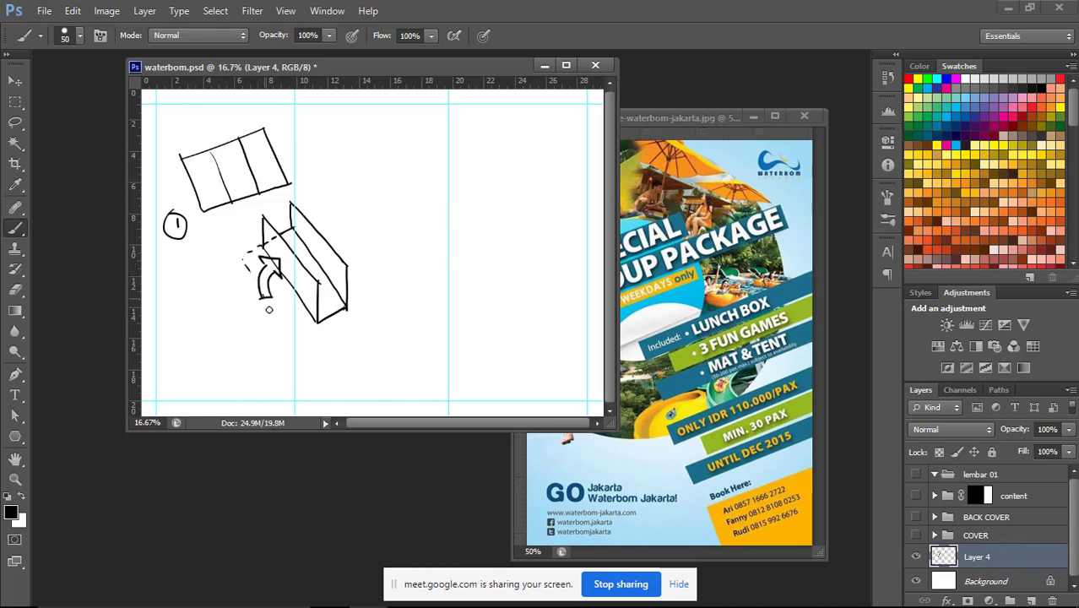
left_click_drag(273, 312, 285, 329)
left_click_drag(299, 225, 305, 222)
left_click_drag(315, 216, 343, 237)
mouse_move(350, 247)
left_mouse_down()
mouse_move(375, 287)
mouse_move(355, 304)
mouse_move(374, 284)
mouse_move(336, 226)
mouse_move(364, 245)
left_mouse_up()
mouse_move(262, 333)
left_mouse_down()
mouse_move(276, 346)
mouse_move(279, 327)
left_mouse_up()
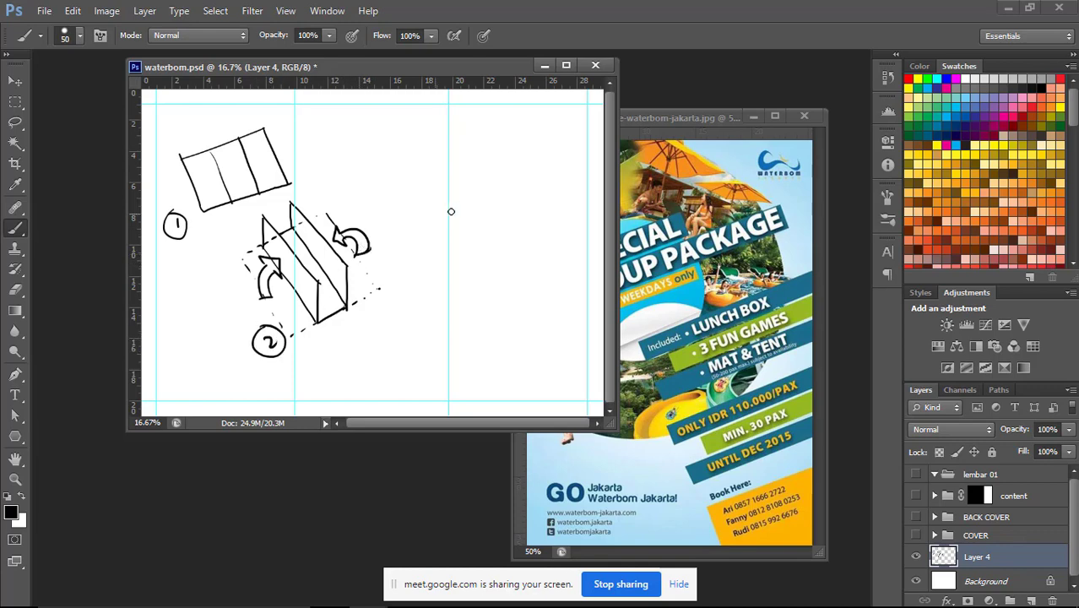
- Sketch a third figure with one panel folded in and the other raised, adding a curved arrow and a circled 3
mouse_move(406, 293)
left_mouse_down()
mouse_move(457, 372)
mouse_move(436, 275)
mouse_move(488, 365)
left_mouse_up()
mouse_move(435, 271)
left_mouse_down()
mouse_move(438, 246)
mouse_move(496, 331)
mouse_move(489, 362)
left_mouse_up()
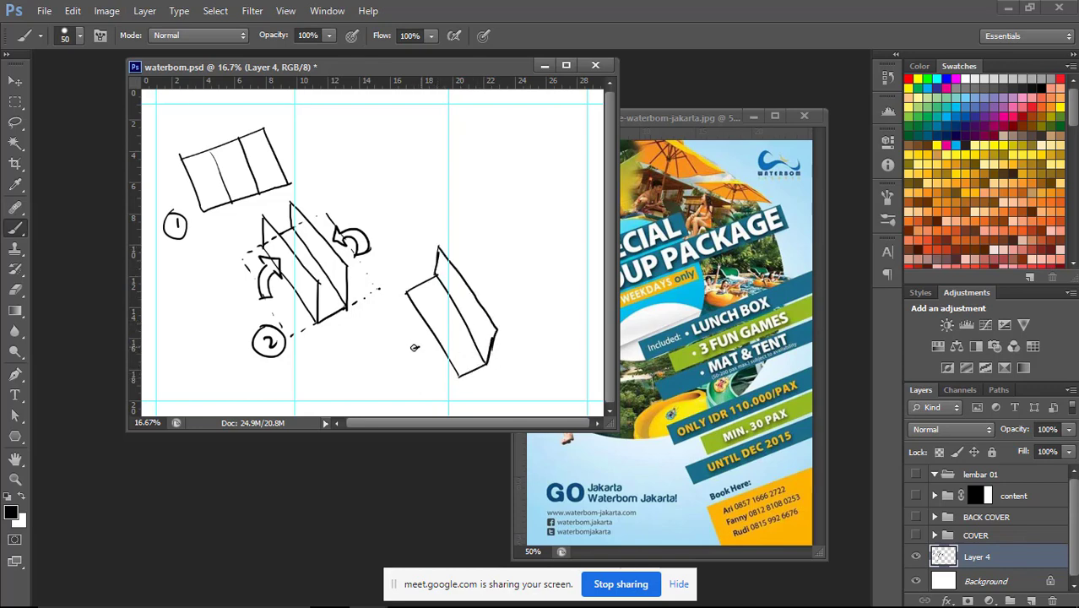
mouse_move(415, 347)
left_mouse_down()
mouse_move(436, 314)
mouse_move(436, 331)
left_mouse_up()
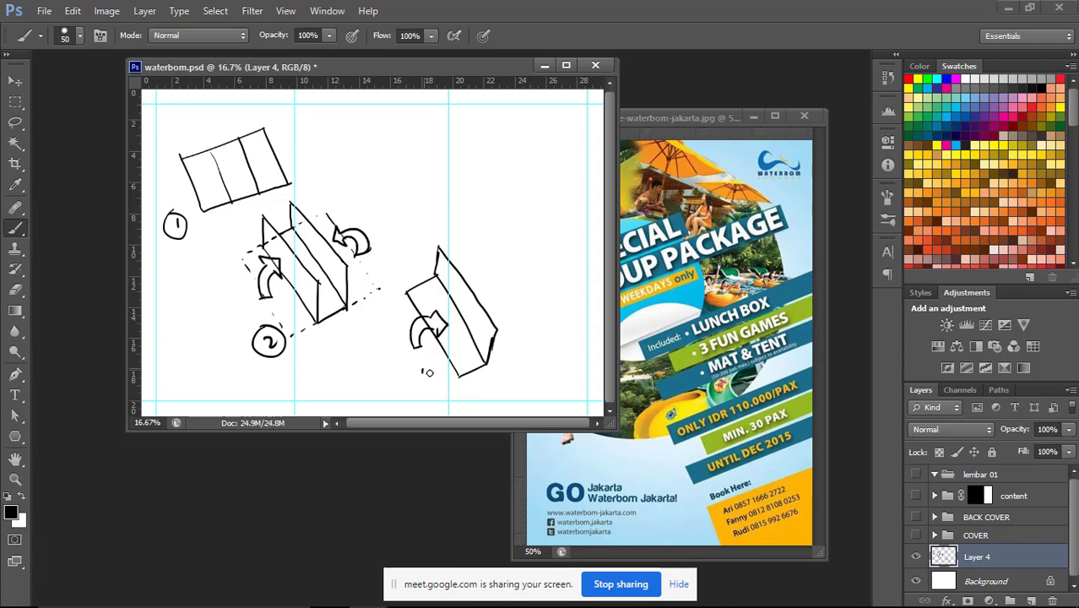
left_click_drag(424, 369, 427, 381)
mouse_move(432, 361)
left_mouse_down()
mouse_move(434, 391)
mouse_move(434, 360)
left_mouse_up()
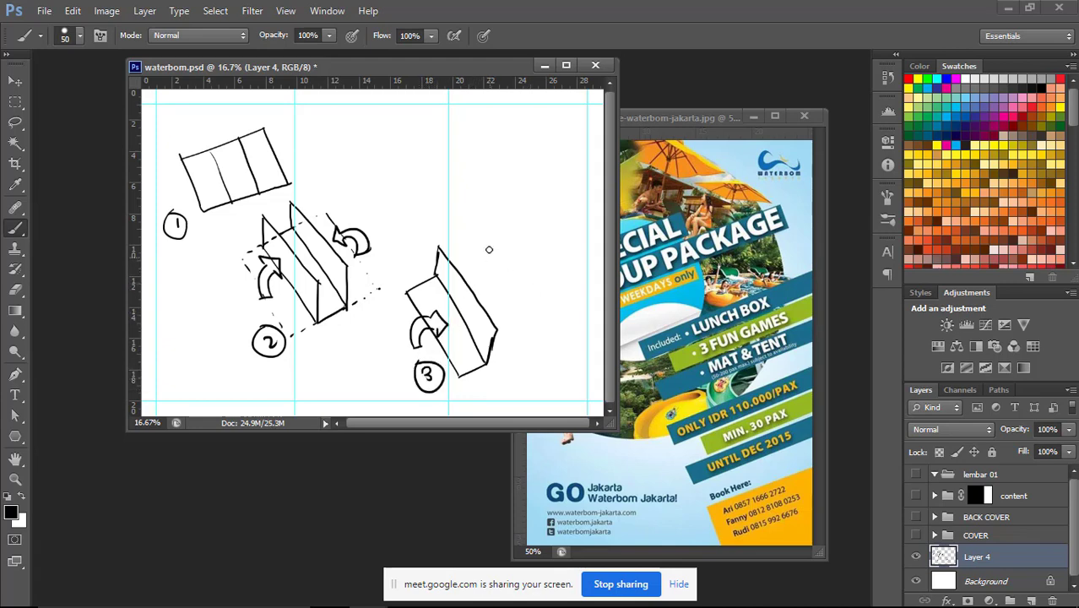
- Sketch the fully folded brochure with a curved arrow, write COVER on its front and mark it with a circled 4
mouse_move(480, 220)
left_mouse_down()
mouse_move(542, 315)
mouse_move(516, 202)
mouse_move(560, 285)
mouse_move(563, 305)
mouse_move(541, 318)
mouse_move(576, 301)
left_mouse_up()
mouse_move(573, 242)
left_mouse_down()
mouse_move(547, 245)
mouse_move(540, 259)
mouse_move(570, 226)
mouse_move(573, 242)
left_mouse_up()
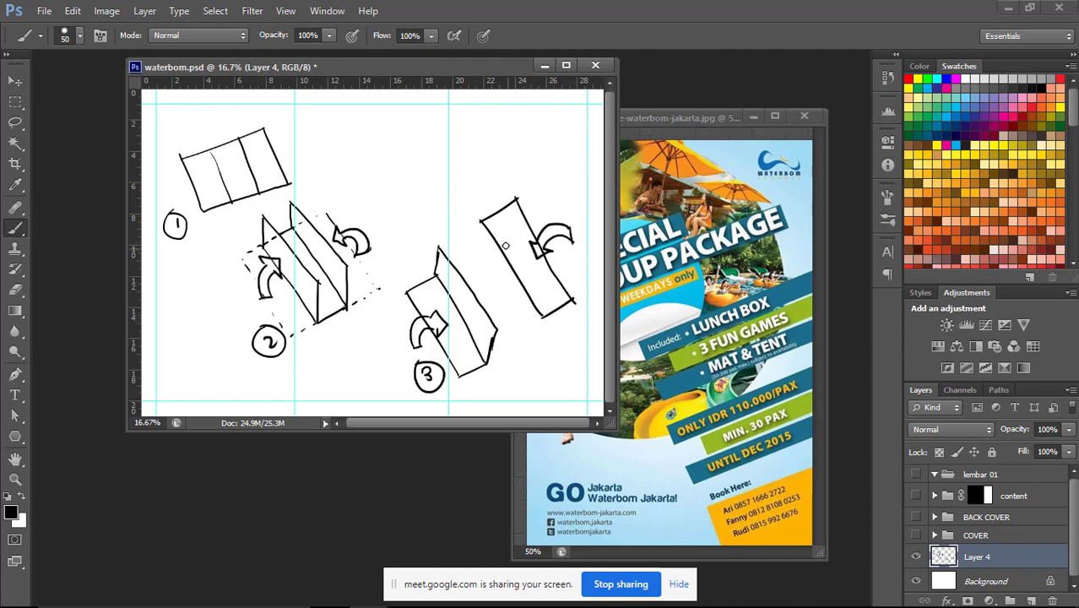
mouse_move(501, 233)
left_mouse_down()
mouse_move(528, 221)
mouse_move(544, 244)
left_mouse_up()
key("ctrl+z")
left_click_drag(553, 337, 555, 341)
left_click_drag(553, 333, 553, 347)
mouse_move(544, 330)
left_mouse_down()
mouse_move(541, 355)
mouse_move(547, 329)
left_mouse_up()
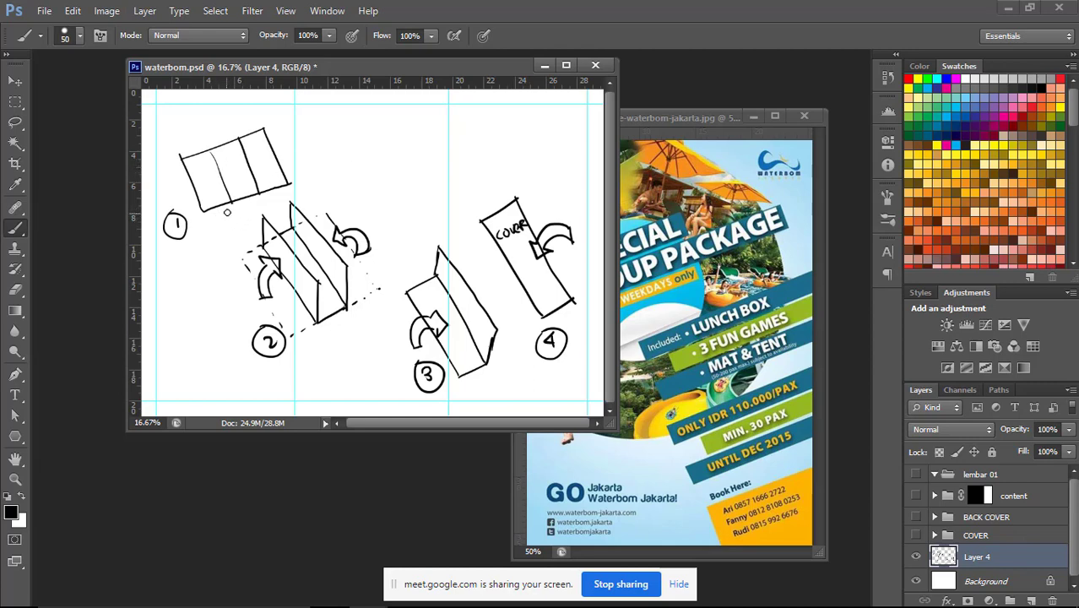
- Label the first sheet SIDE A and sketch a second tilted sheet beside it labelled SIDE B
left_click_drag(229, 211, 222, 223)
left_click_drag(236, 217, 279, 203)
mouse_move(363, 152)
left_mouse_down()
mouse_move(375, 189)
mouse_move(366, 146)
mouse_move(460, 103)
mouse_move(488, 162)
left_mouse_up()
left_click_drag(382, 208, 488, 160)
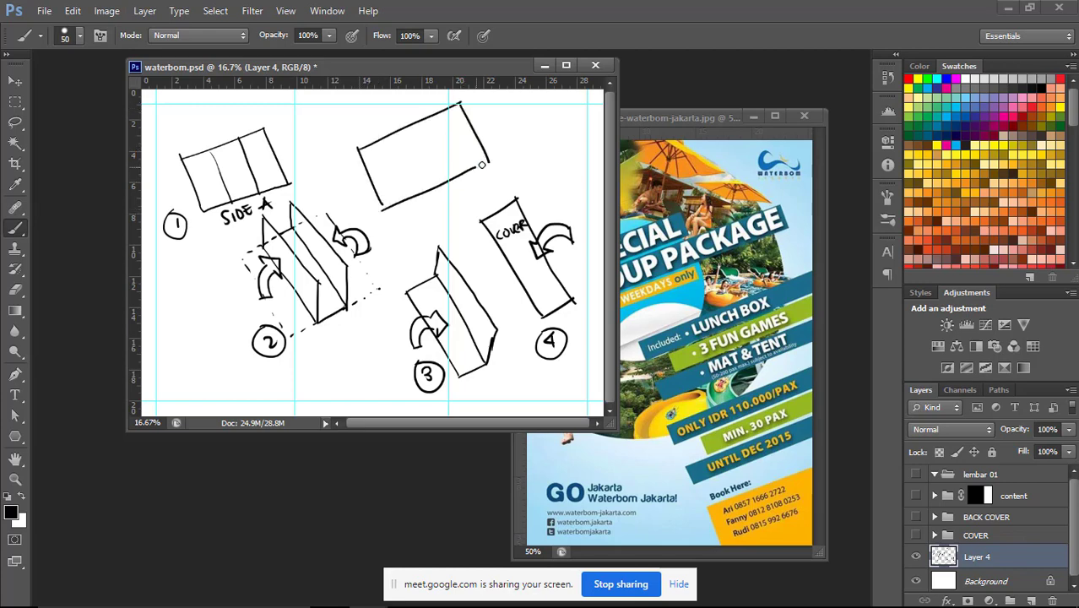
left_click_drag(420, 213, 409, 227)
left_click_drag(423, 213, 427, 225)
mouse_move(429, 211)
left_mouse_down()
mouse_move(429, 224)
mouse_move(461, 213)
left_mouse_up()
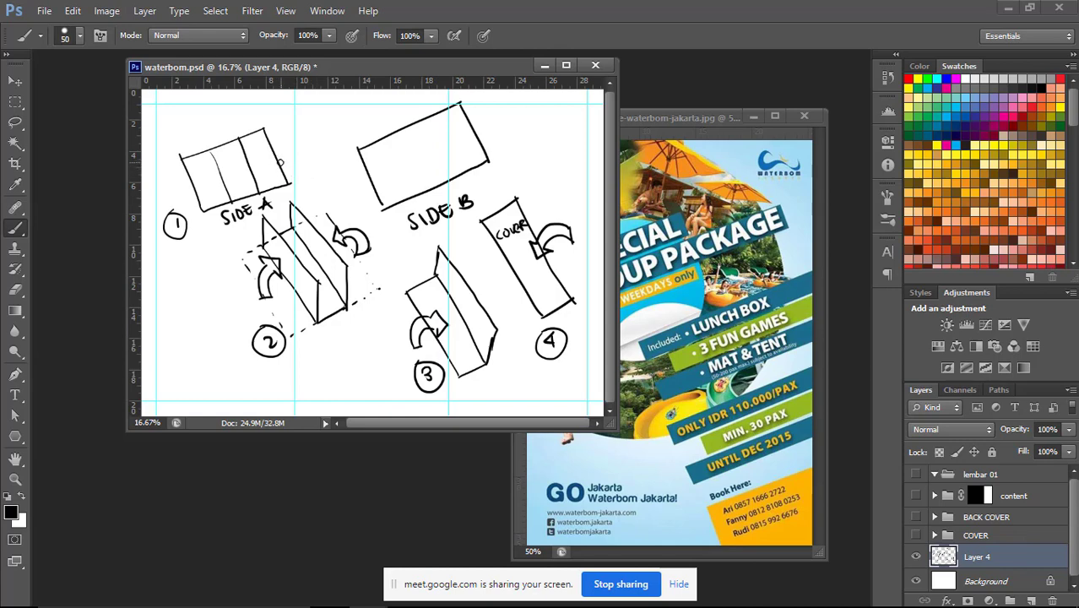
- Divide the SIDE B sheet into three panels and write Cover in the first and Back Cover in the middle one
left_click_drag(398, 133, 410, 198)
left_click_drag(428, 120, 449, 179)
mouse_move(374, 158)
left_mouse_down()
mouse_move(372, 168)
mouse_move(394, 158)
left_mouse_up()
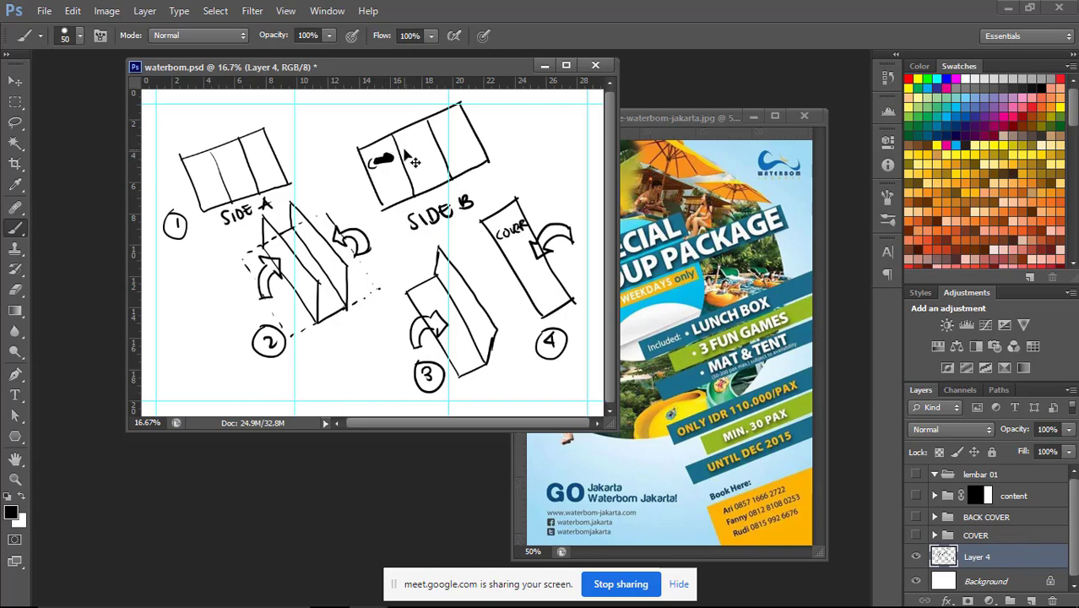
key("ctrl+z")
mouse_move(388, 155)
left_mouse_down()
mouse_move(429, 145)
mouse_move(436, 156)
left_mouse_up()
mouse_move(406, 162)
left_mouse_down()
mouse_move(407, 172)
mouse_move(431, 169)
left_mouse_up()
left_click_drag(431, 164, 441, 161)
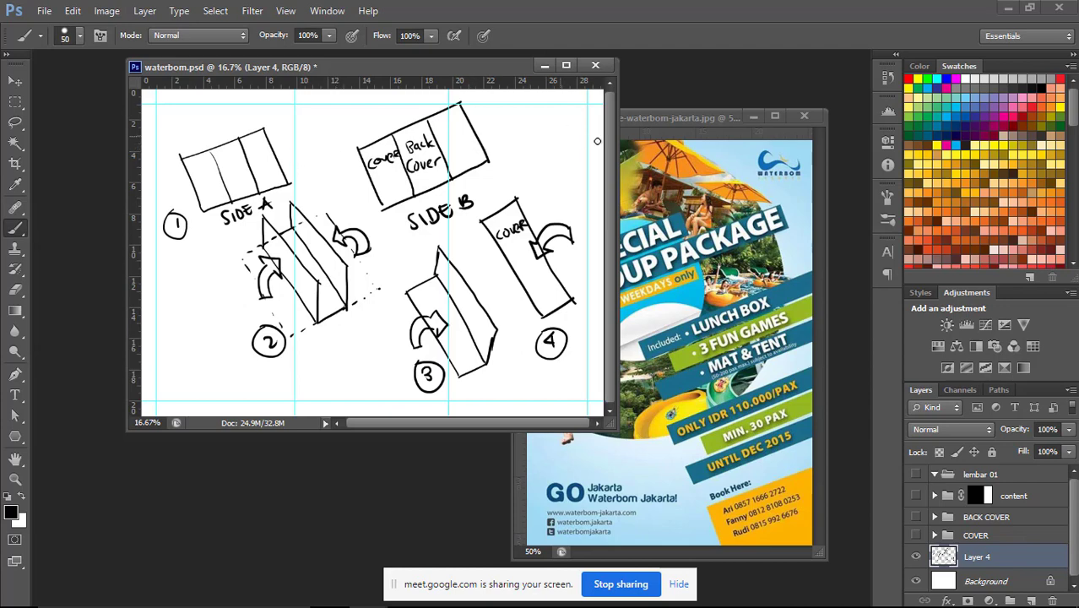
- Toggle the visibility of the fold-sketch layer off and on, and switch to the Google Meet call in Chrome
left_click(917, 556)
left_click(916, 556)
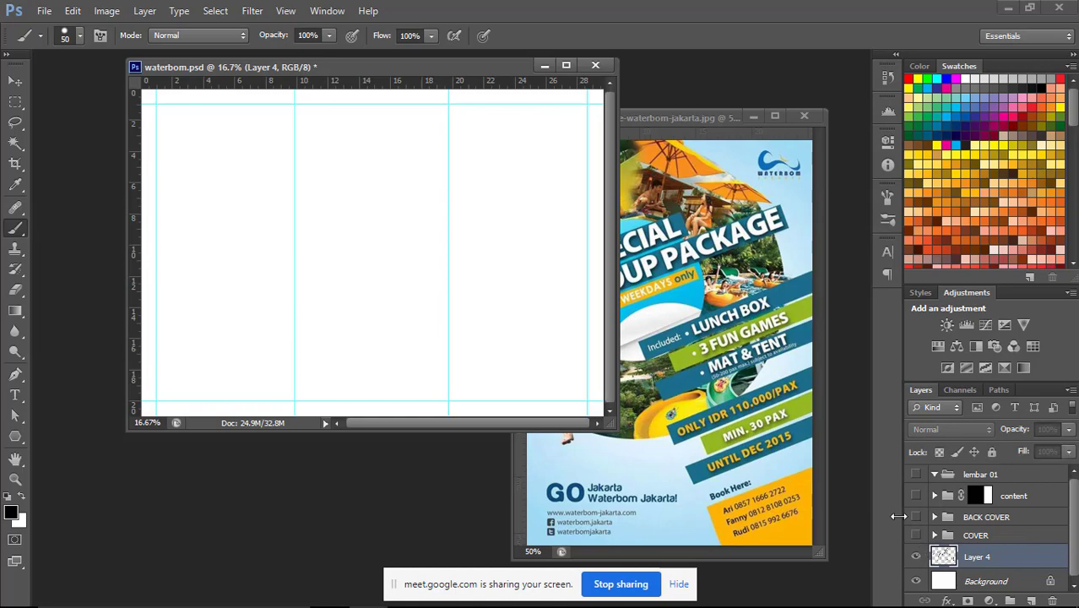
key("alt+Tab")
key("Tab")
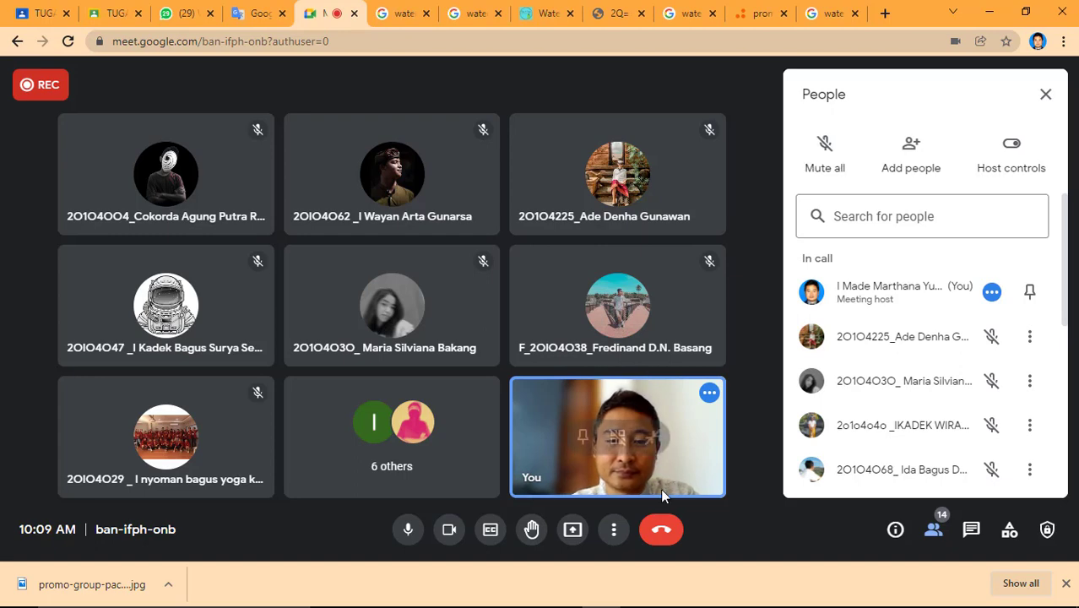
- Try to end the video call, and return to the meeting without leaving it
left_click(670, 535)
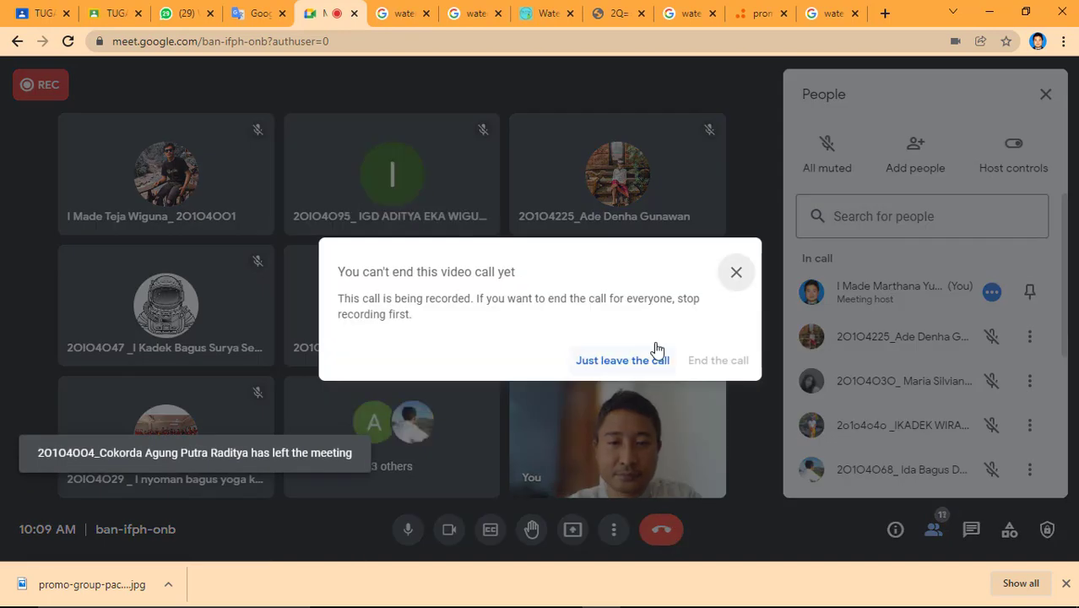
left_click(736, 272)
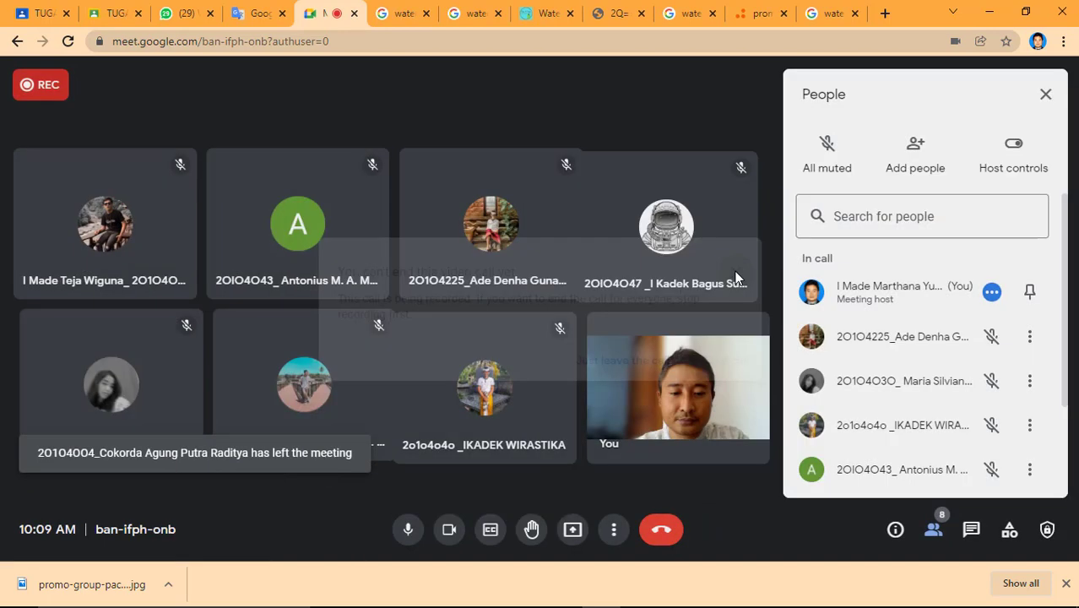
- Stop the recording of the video call from the meeting's recording controls
left_click(612, 530)
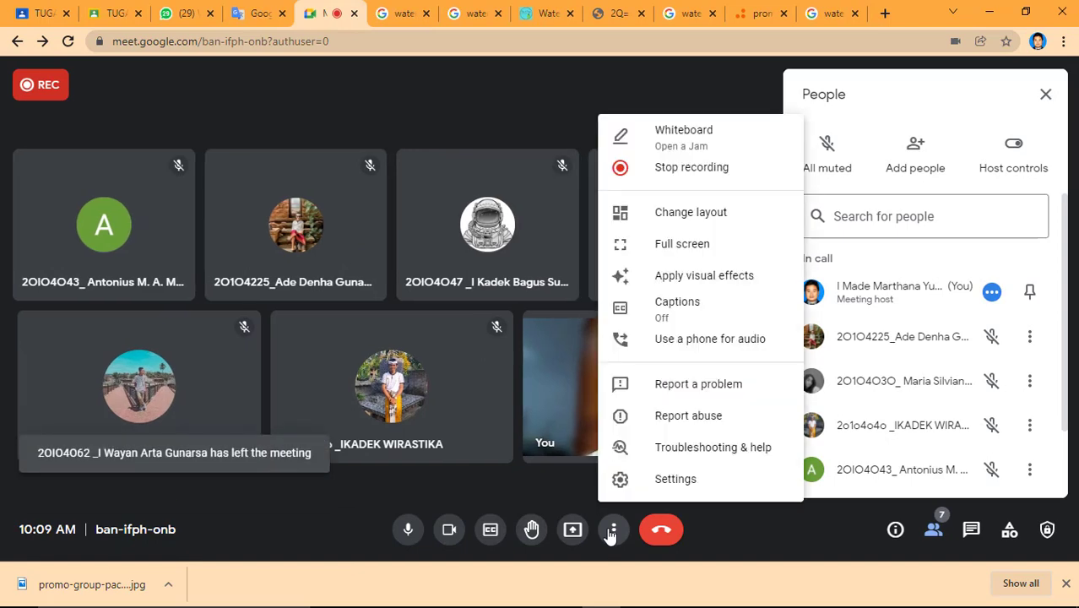
left_click(718, 173)
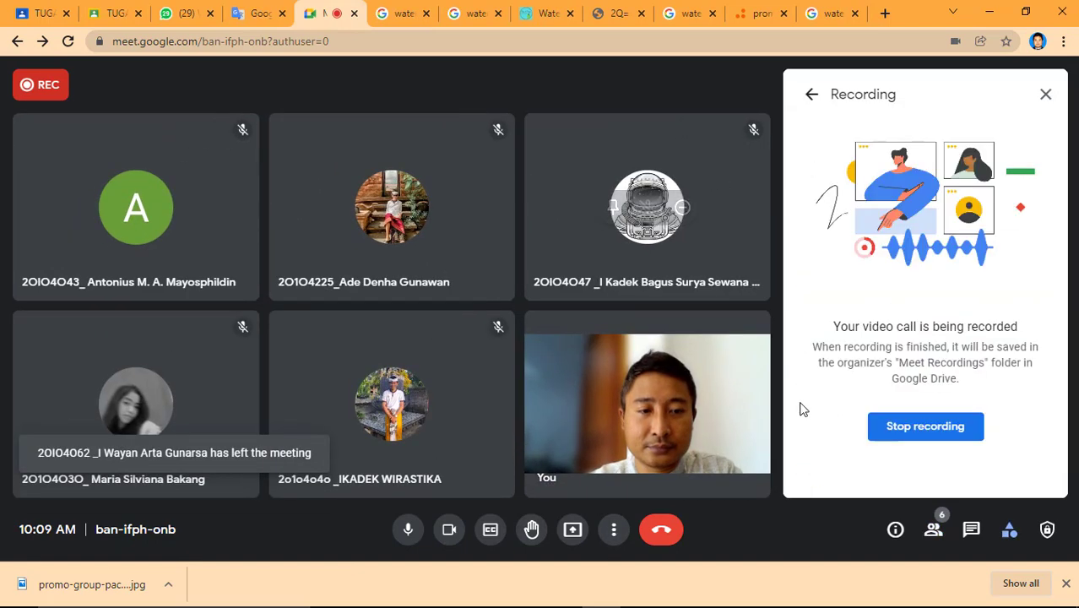
left_click(888, 427)
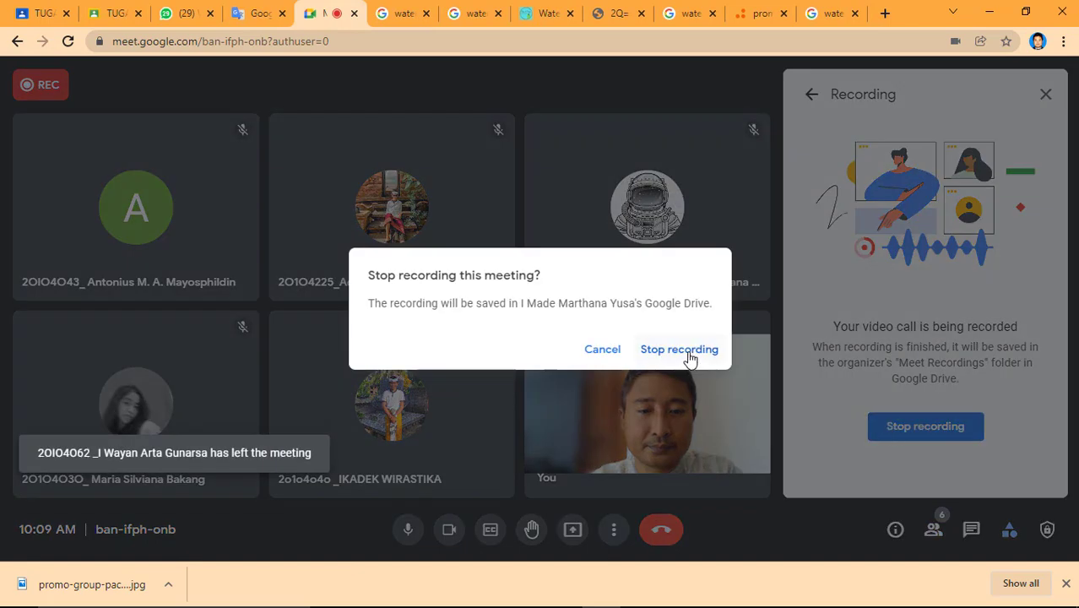